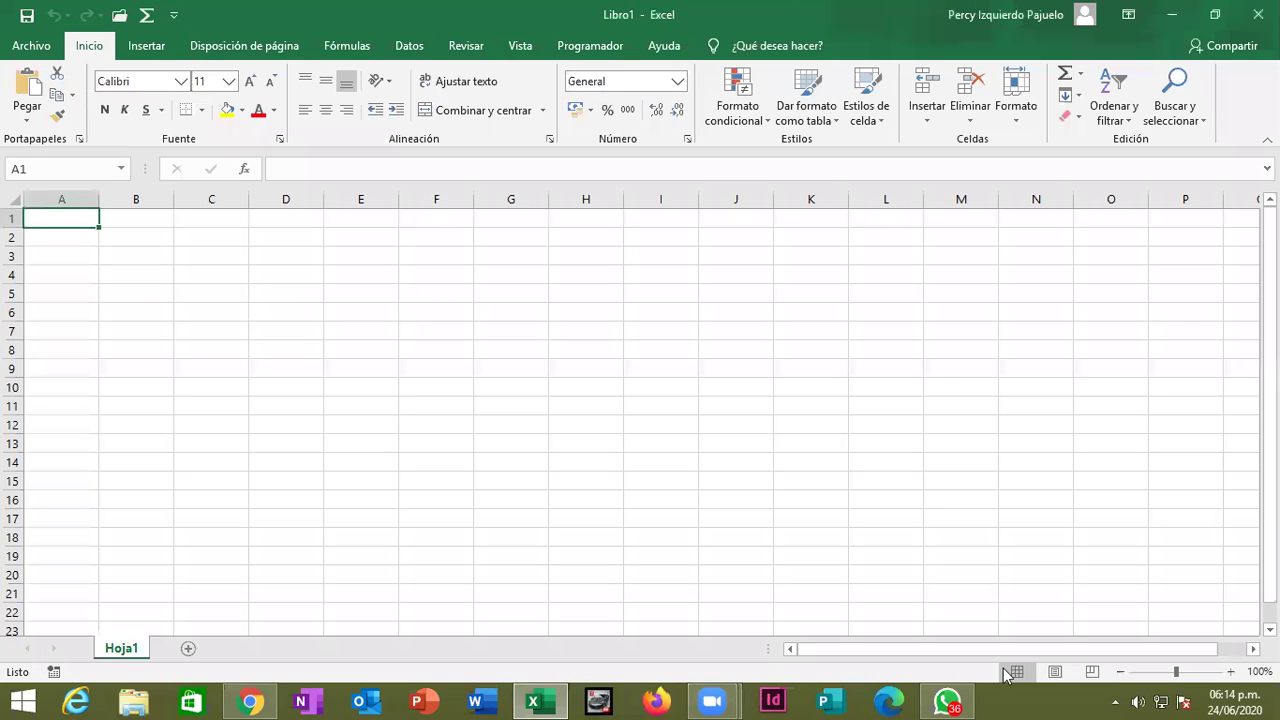
Zoom the empty sheet from 100% to 140%.
{"action": "left_click", "coordinate": [1230, 672]}
{"action": "left_click", "coordinate": [1230, 672]}
{"action": "left_click", "coordinate": [1230, 672]}
{"action": "left_click", "coordinate": [1230, 672]}
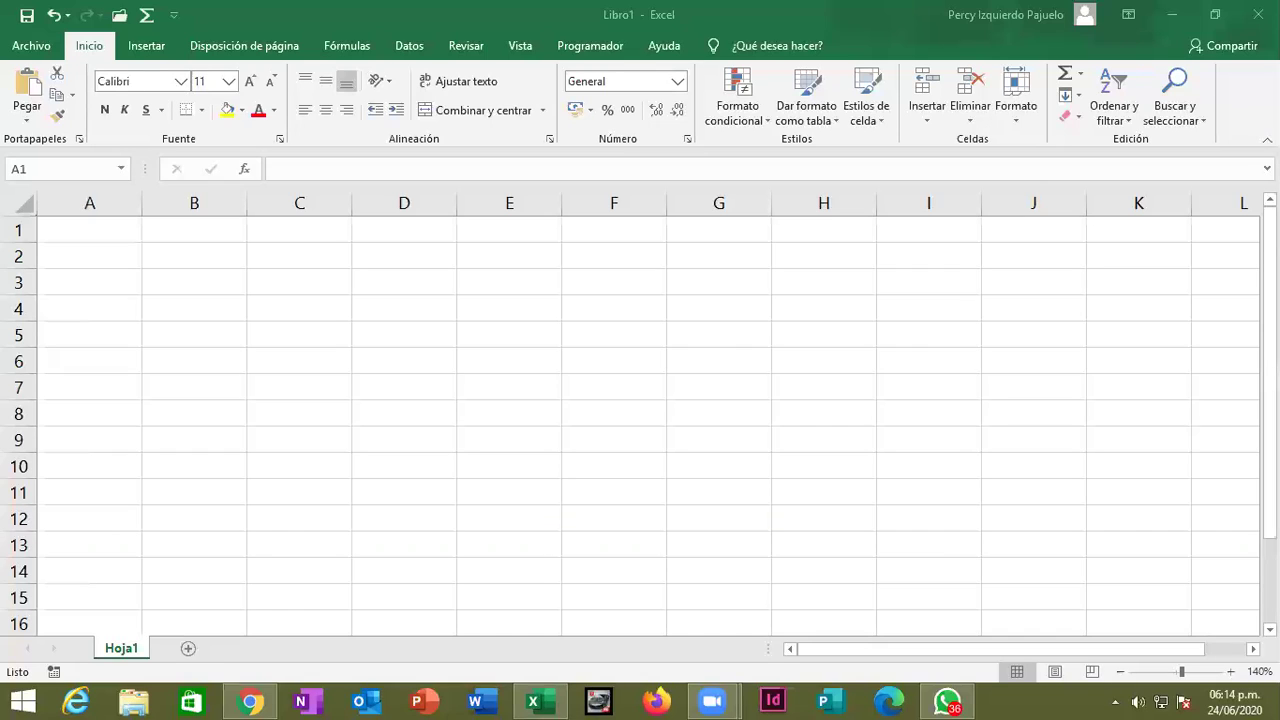
Enter the first header, F. INGRESO, in cell A1.
{"action": "left_click", "coordinate": [125, 230]}
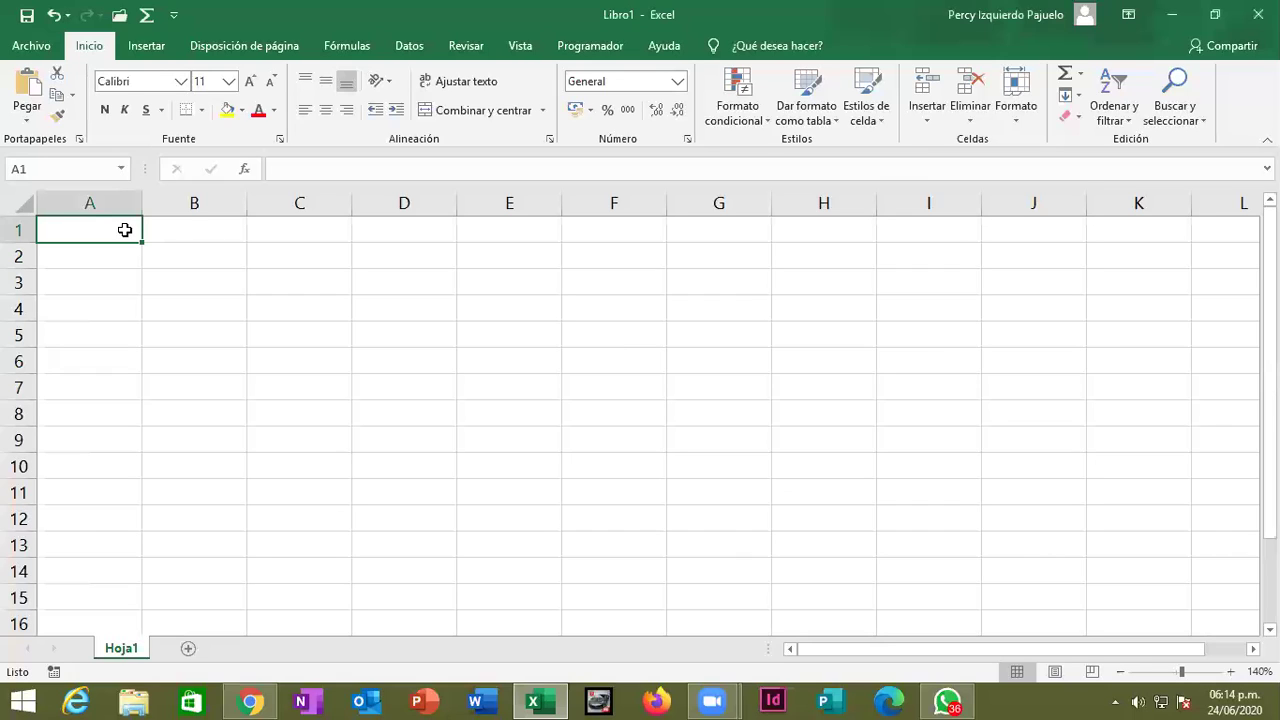
{"action": "type", "text": "AÑO"}
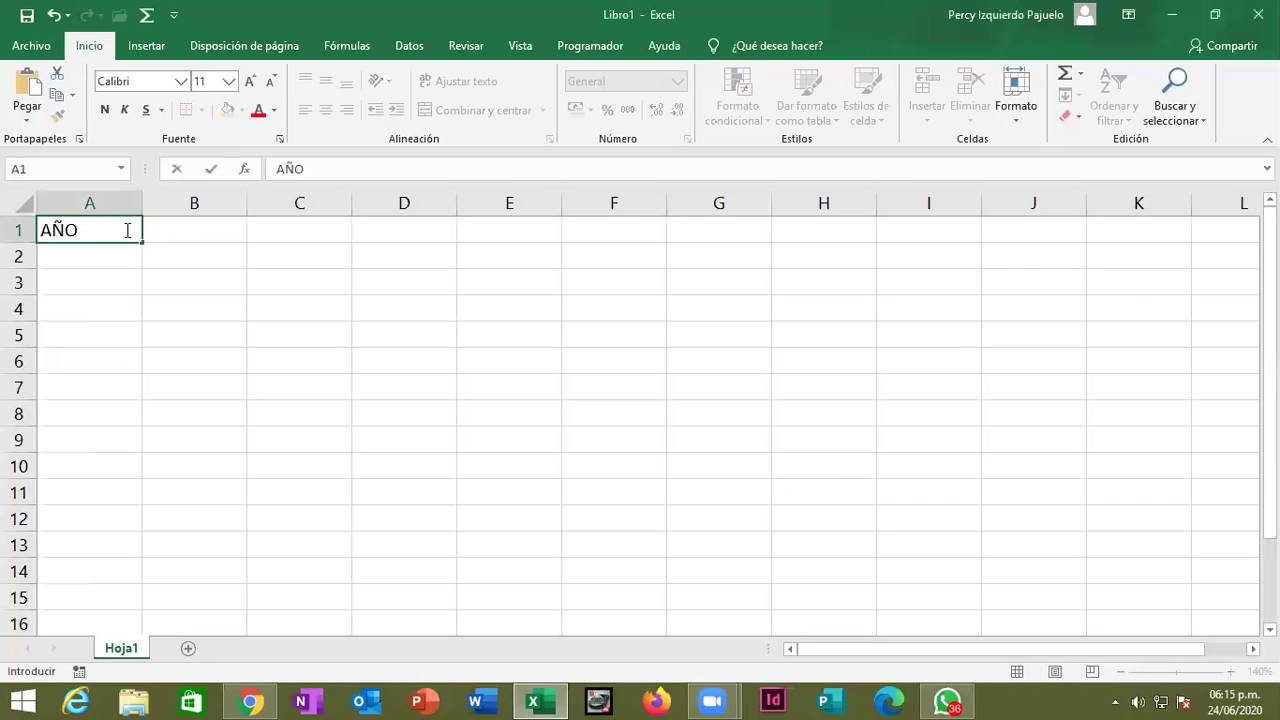
{"action": "type", "text": " ING"}
{"action": "key", "text": "Tab"}
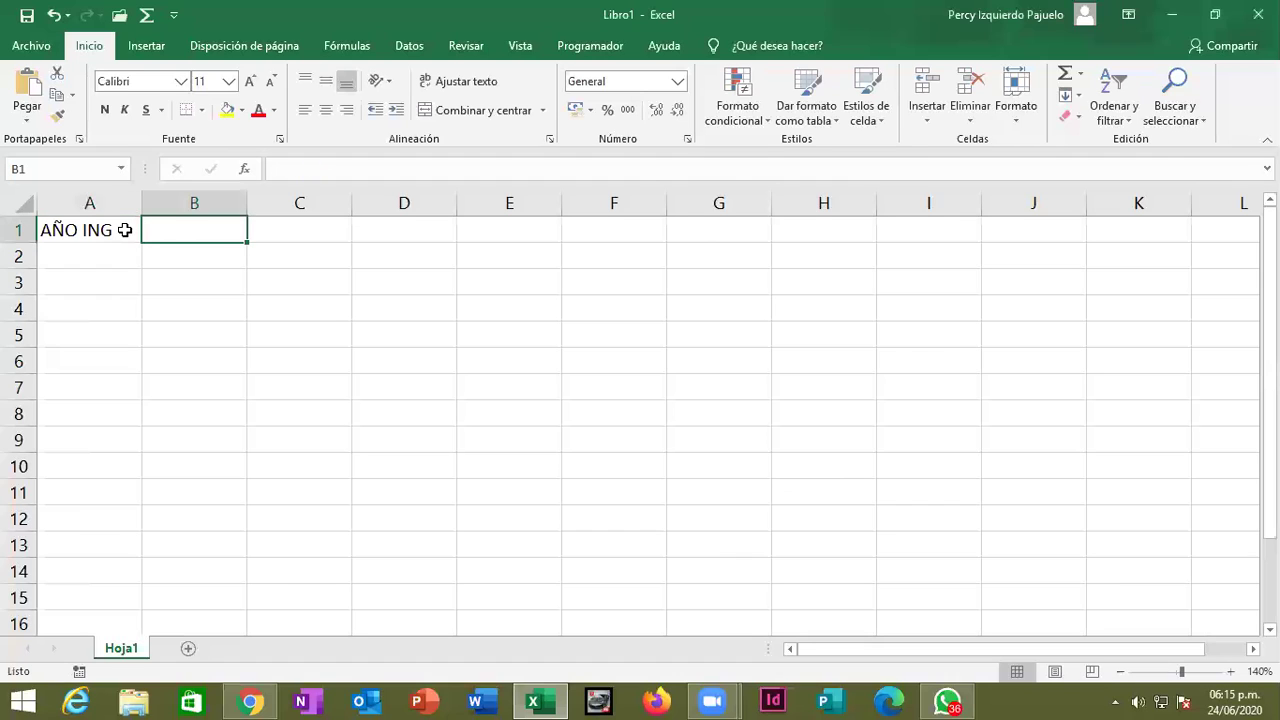
{"action": "type", "text": "A"}
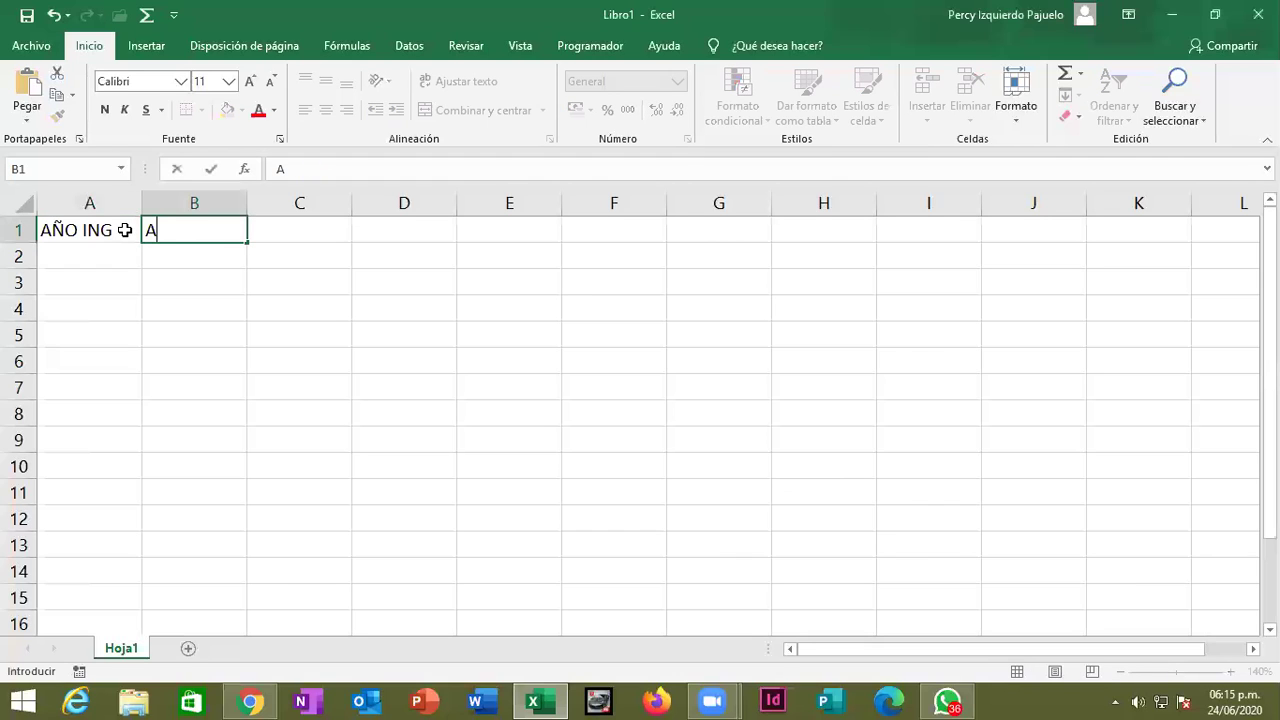
{"action": "key", "text": "BackSpace"}
{"action": "left_click", "coordinate": [124, 230]}
{"action": "type", "text": "F. INGRESO"}
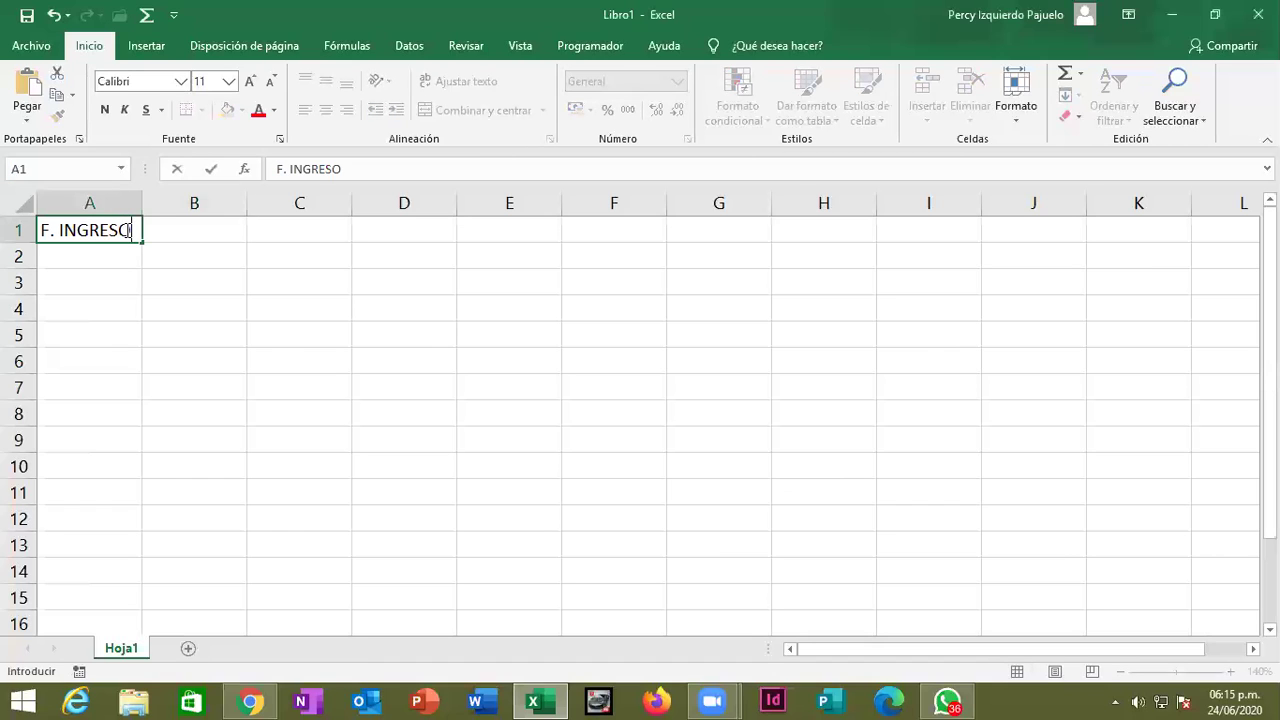
{"action": "key", "text": "Tab"}
Add headers F.SALIDA, A. TRAB, SUELDO and LIQUIDACION in B1 through E1.
{"action": "type", "text": "F.SALIDA"}
{"action": "key", "text": "Tab"}
{"action": "type", "text": "A"}
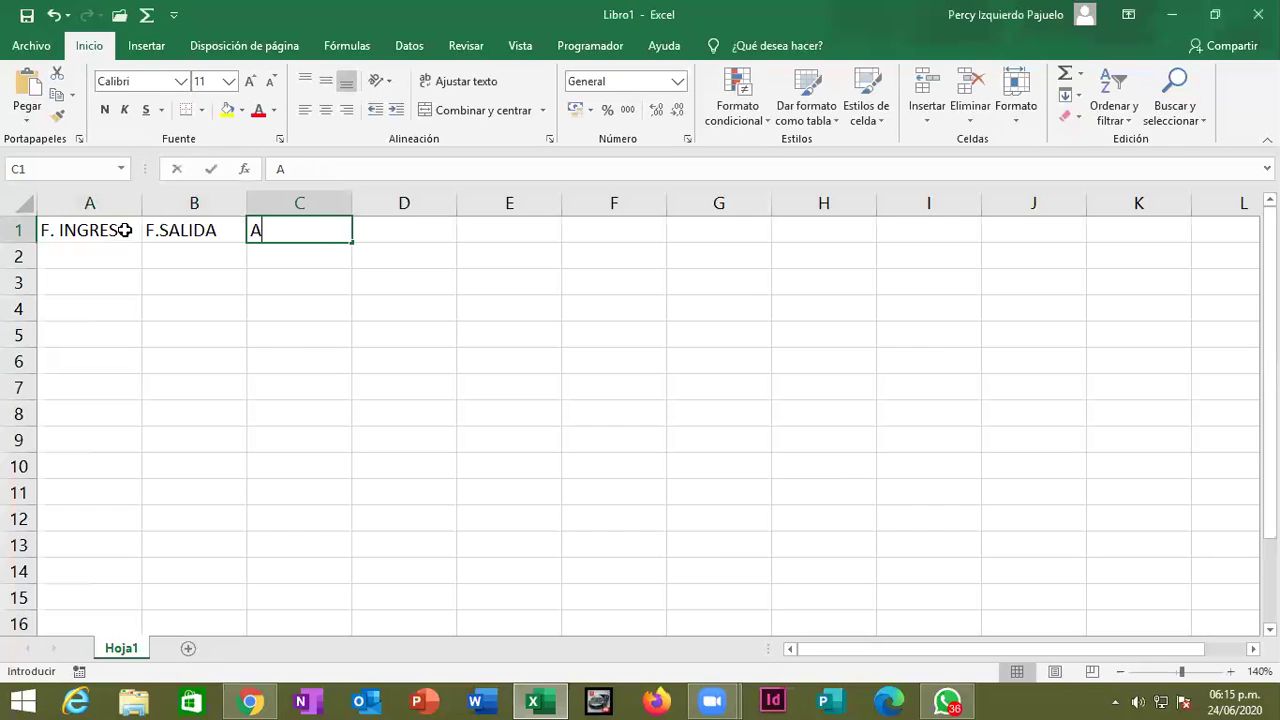
{"action": "type", "text": ". TRAB"}
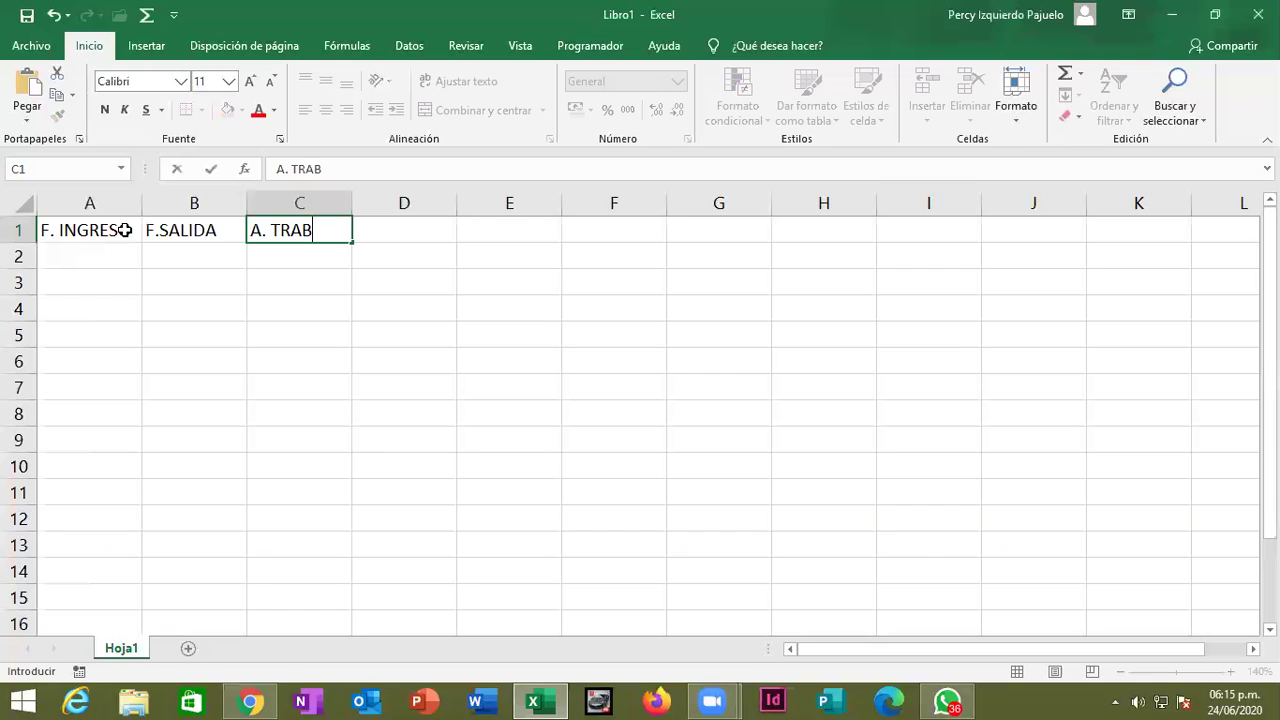
{"action": "key", "text": "Tab"}
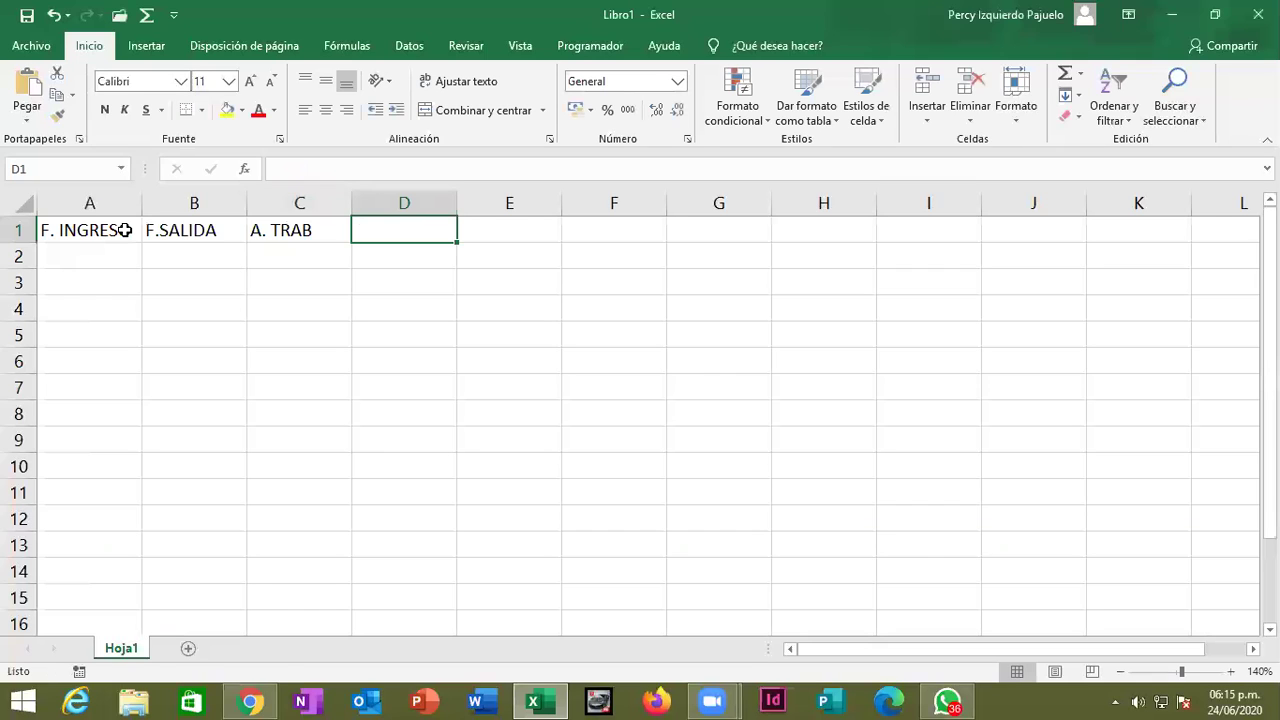
{"action": "type", "text": "SUELDO"}
{"action": "key", "text": "Tab"}
{"action": "type", "text": "LIQUIDACION"}
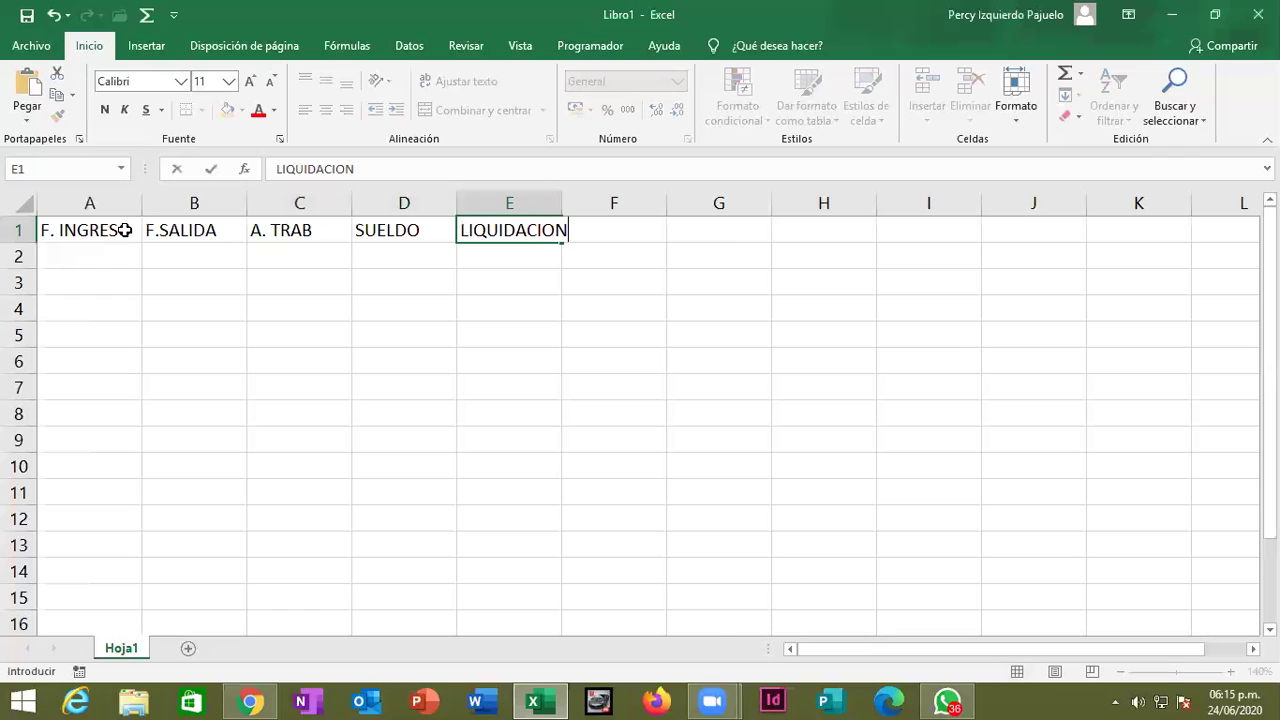
{"action": "key", "text": "Return"}
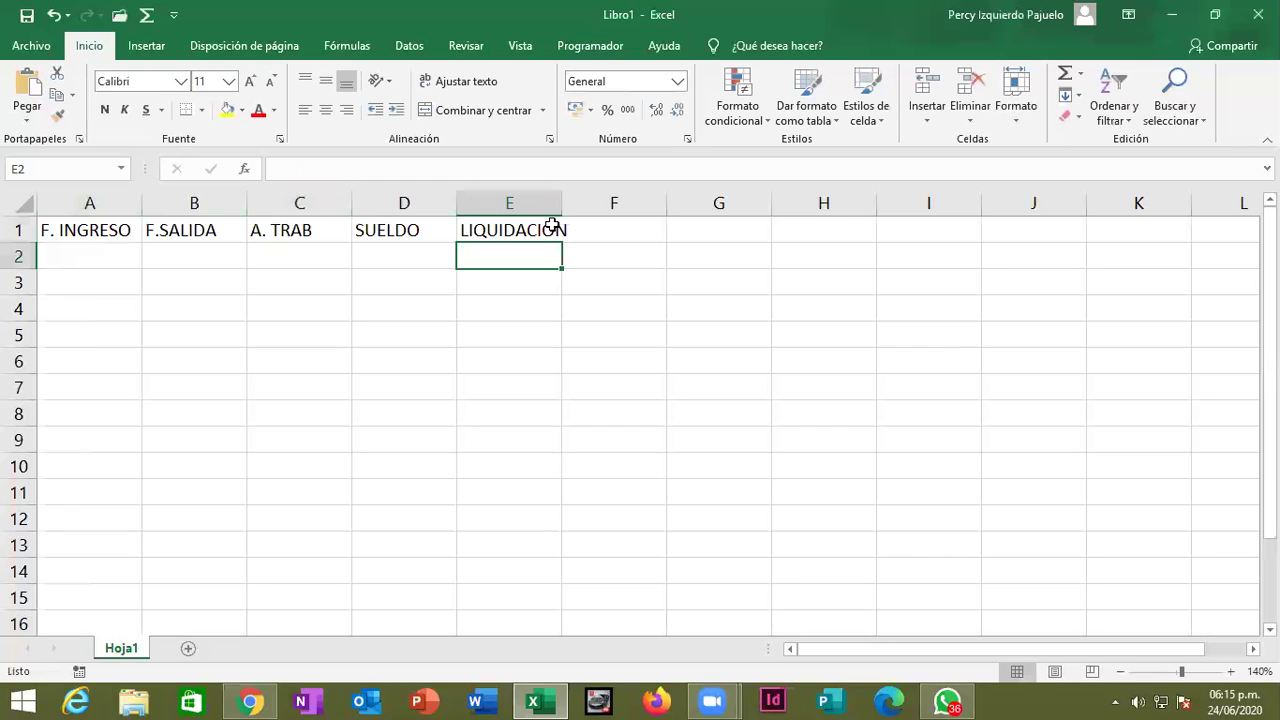
Widen column E, add F.NACIMIENTO and EDAD in F1:G1, and widen column F.
{"action": "mouse_move", "coordinate": [562, 204]}
{"action": "left_mouse_down"}
{"action": "mouse_move", "coordinate": [598, 204]}
{"action": "mouse_move", "coordinate": [582, 204]}
{"action": "left_mouse_up"}
{"action": "left_click", "coordinate": [626, 203]}
{"action": "left_click", "coordinate": [631, 230]}
{"action": "type", "text": "F.NACIMIENTO"}
{"action": "key", "text": "Tab"}
{"action": "type", "text": "EDA"}
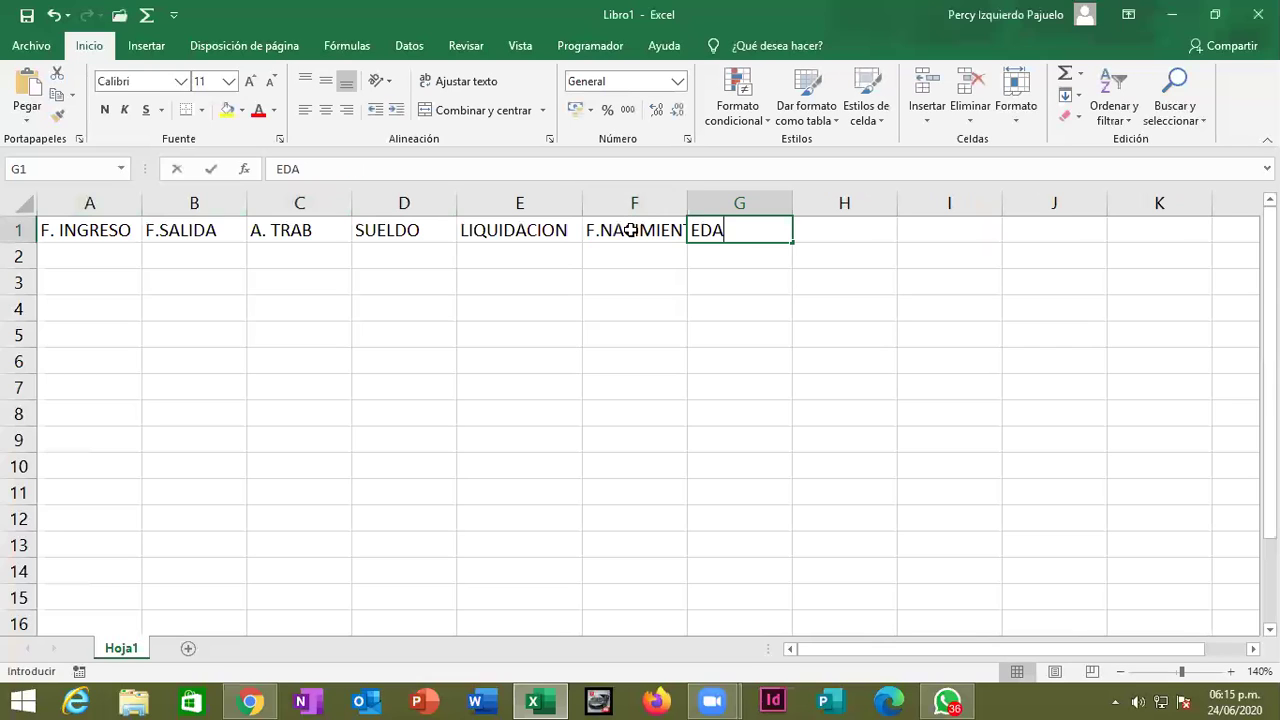
{"action": "type", "text": "D"}
{"action": "key", "text": "Return"}
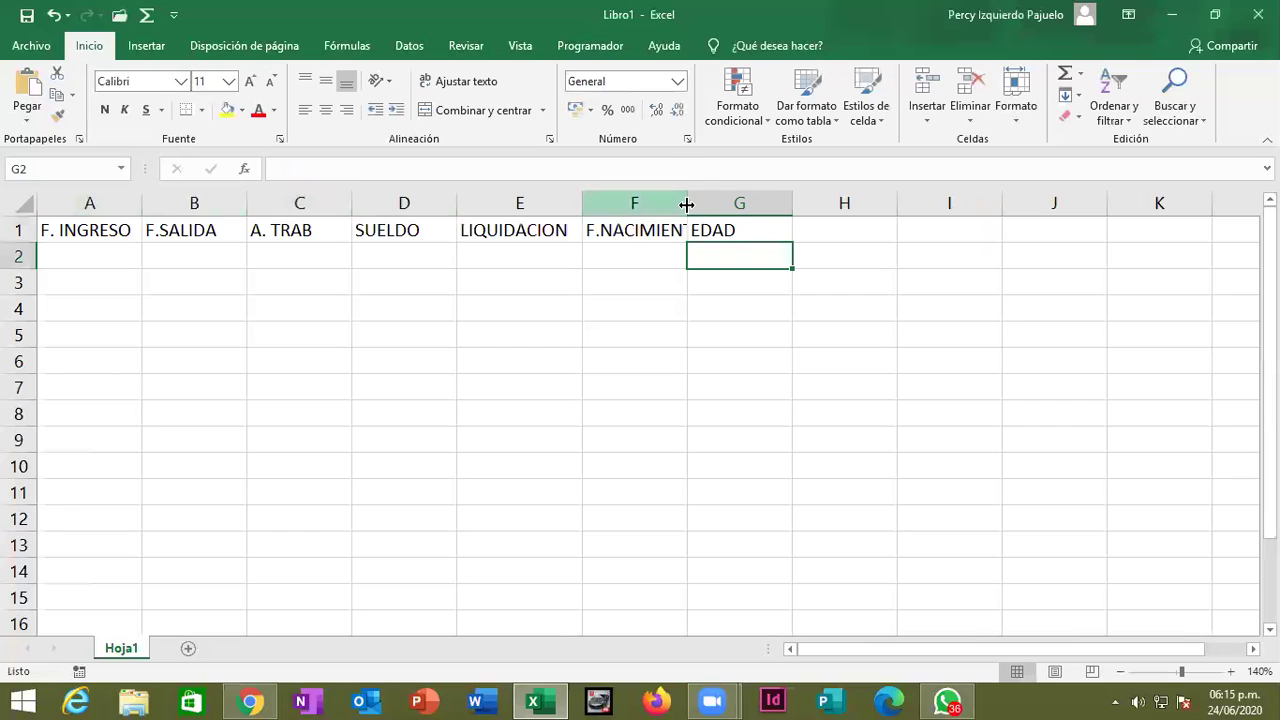
{"action": "left_click_drag", "start_coordinate": [687, 203], "coordinate": [730, 203]}
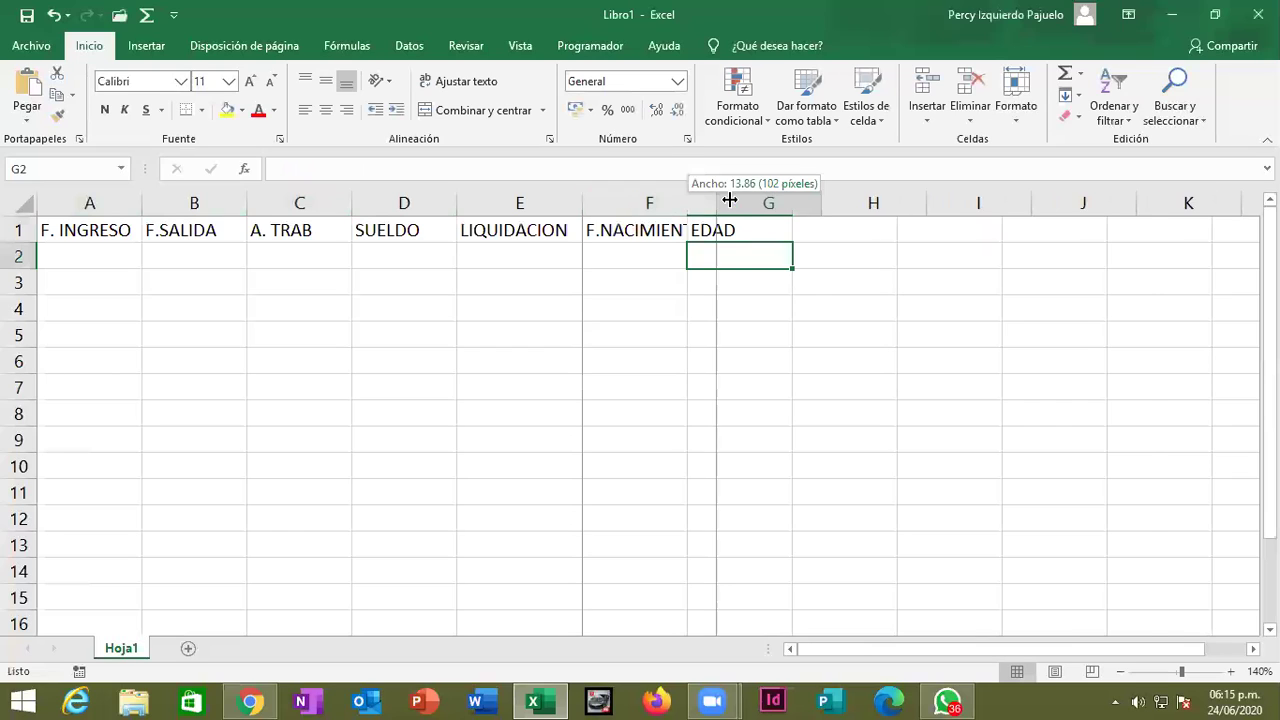
Enter entry dates 01/01/2015, 01/01/2016 and 01/01/2000 in A2:A4.
{"action": "left_click", "coordinate": [90, 263]}
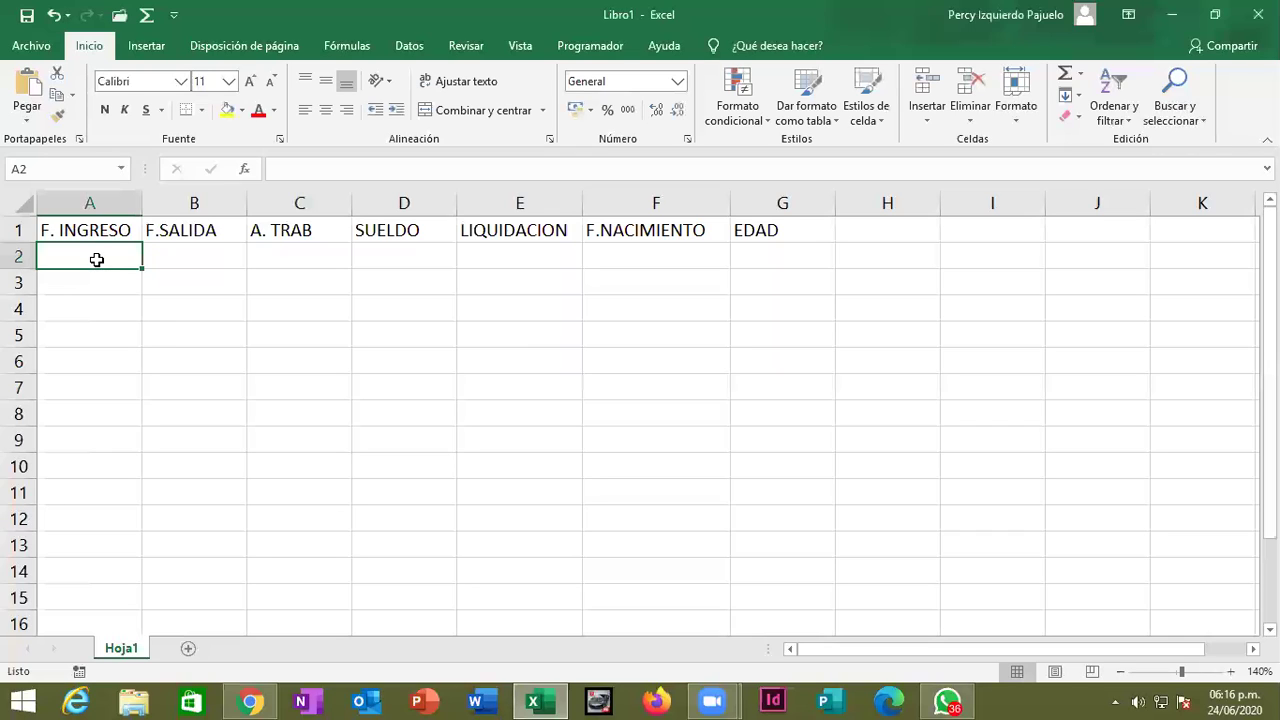
{"action": "type", "text": "01/01/"}
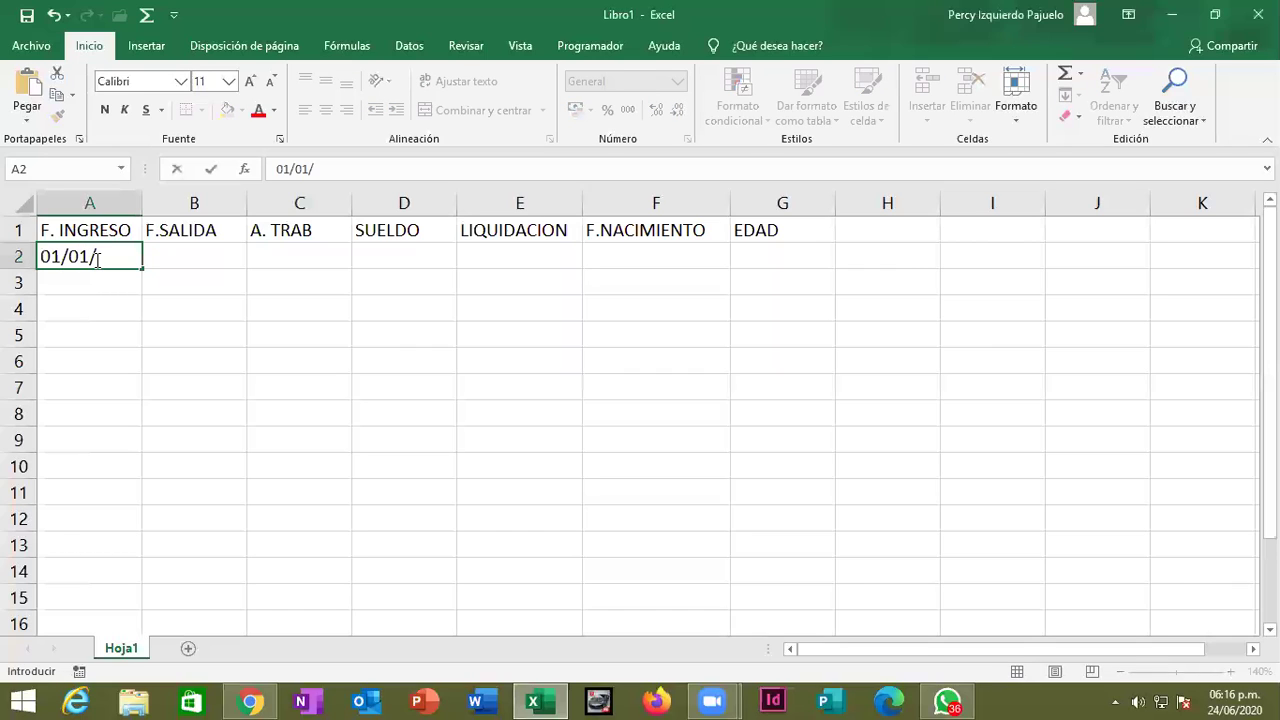
{"action": "type", "text": "2"}
{"action": "type", "text": "015"}
{"action": "key", "text": "Return"}
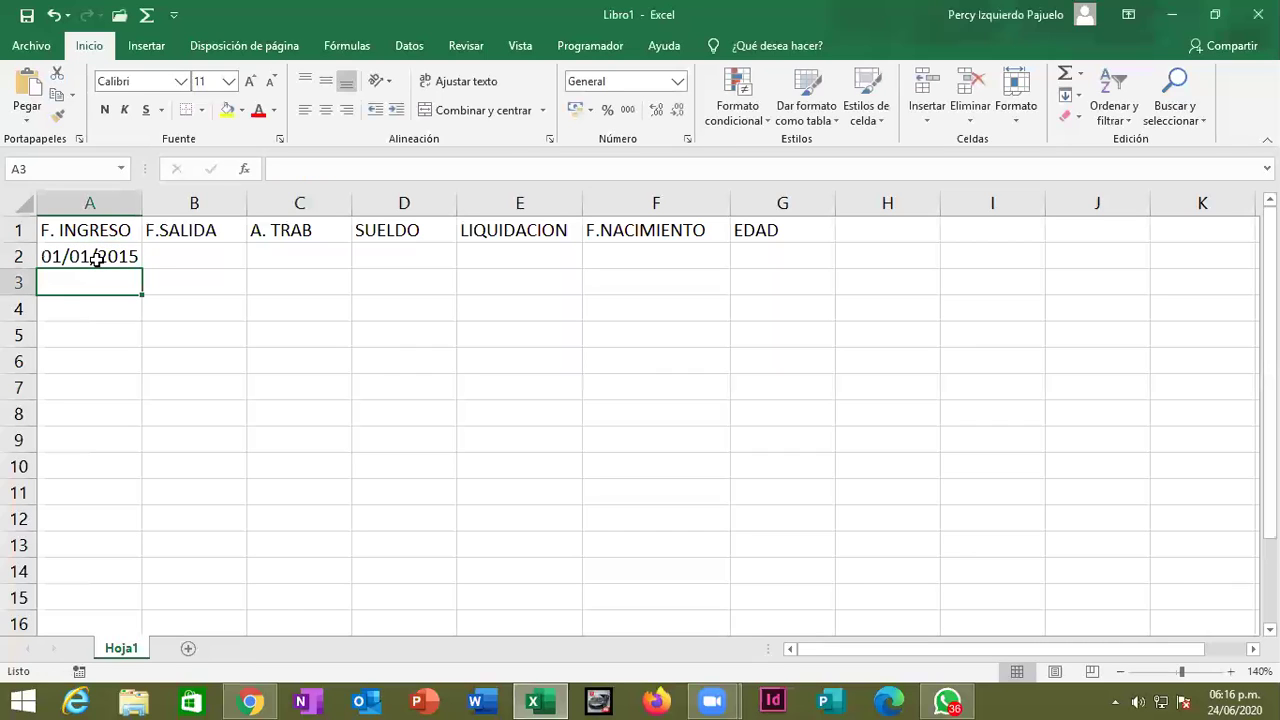
{"action": "type", "text": "01/01/21"}
{"action": "key", "text": "BackSpace"}
{"action": "key", "text": "BackSpace"}
{"action": "type", "text": "16"}
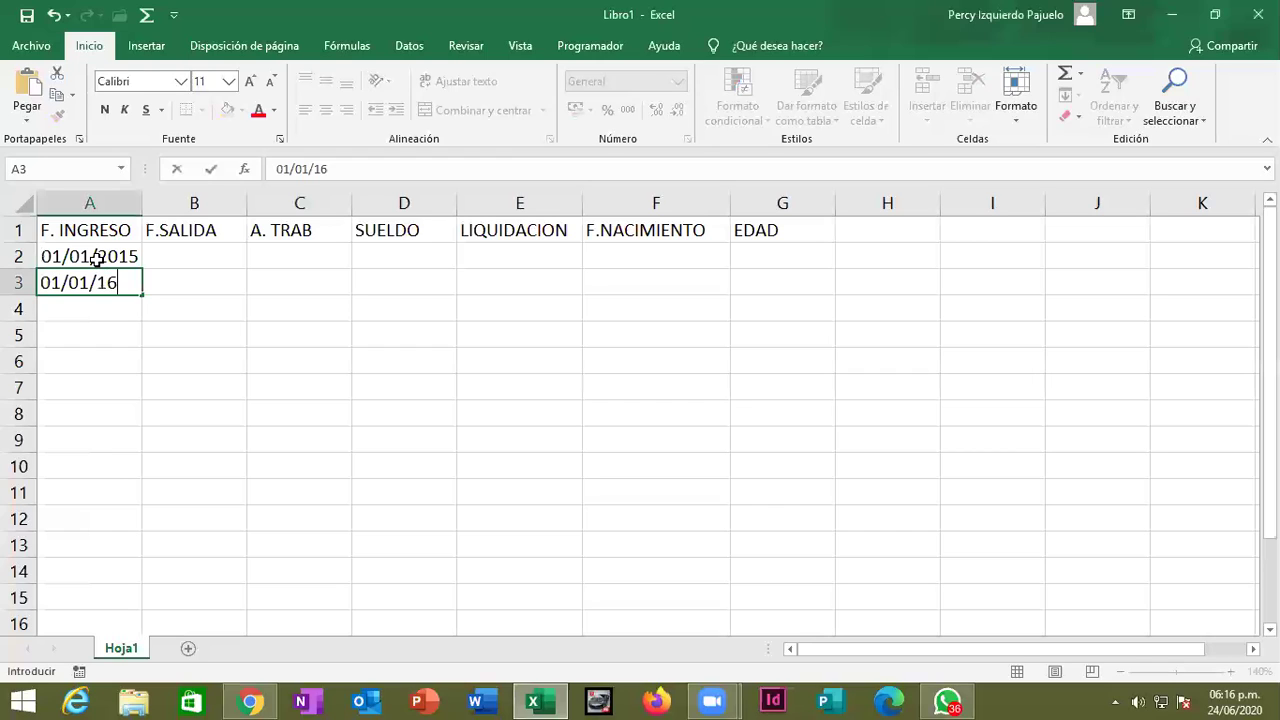
{"action": "key", "text": "Return"}
{"action": "type", "text": "01/01/"}
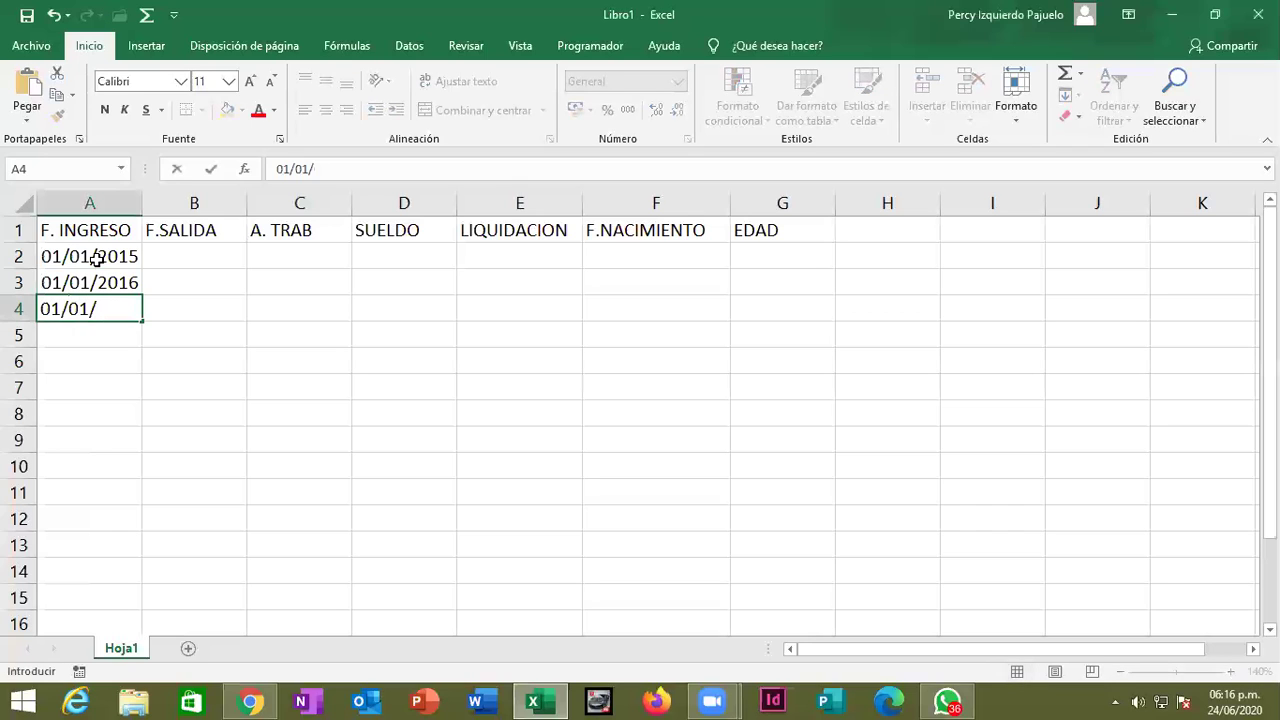
{"action": "type", "text": "00"}
{"action": "key", "text": "Return"}
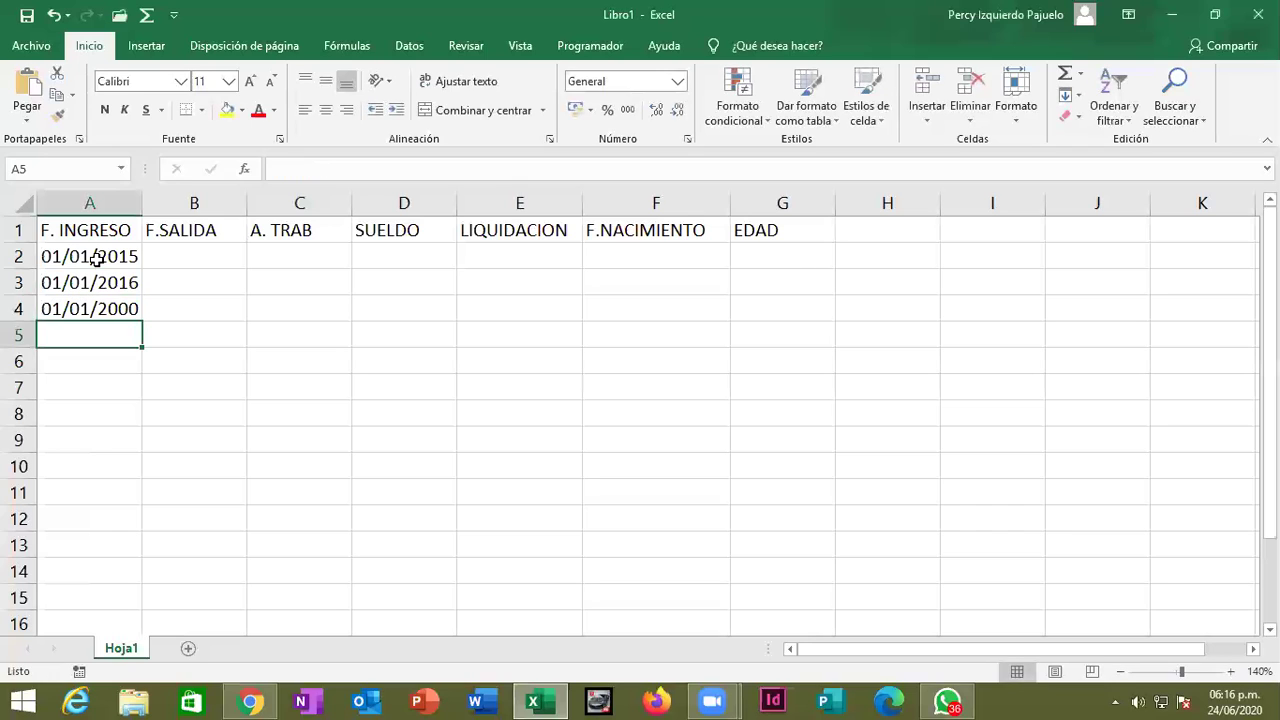
{"action": "key", "text": "Right"}
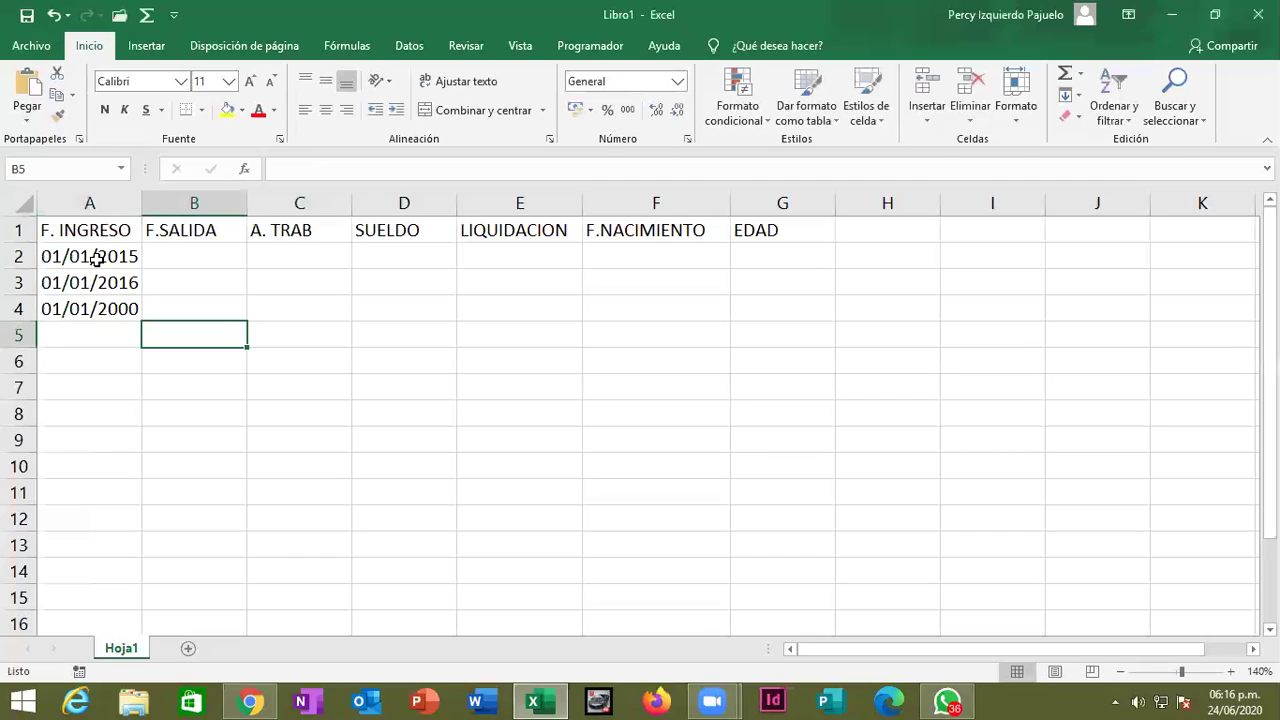
{"action": "key", "text": "Up"}
{"action": "key", "text": "Up"}
{"action": "key", "text": "Up"}
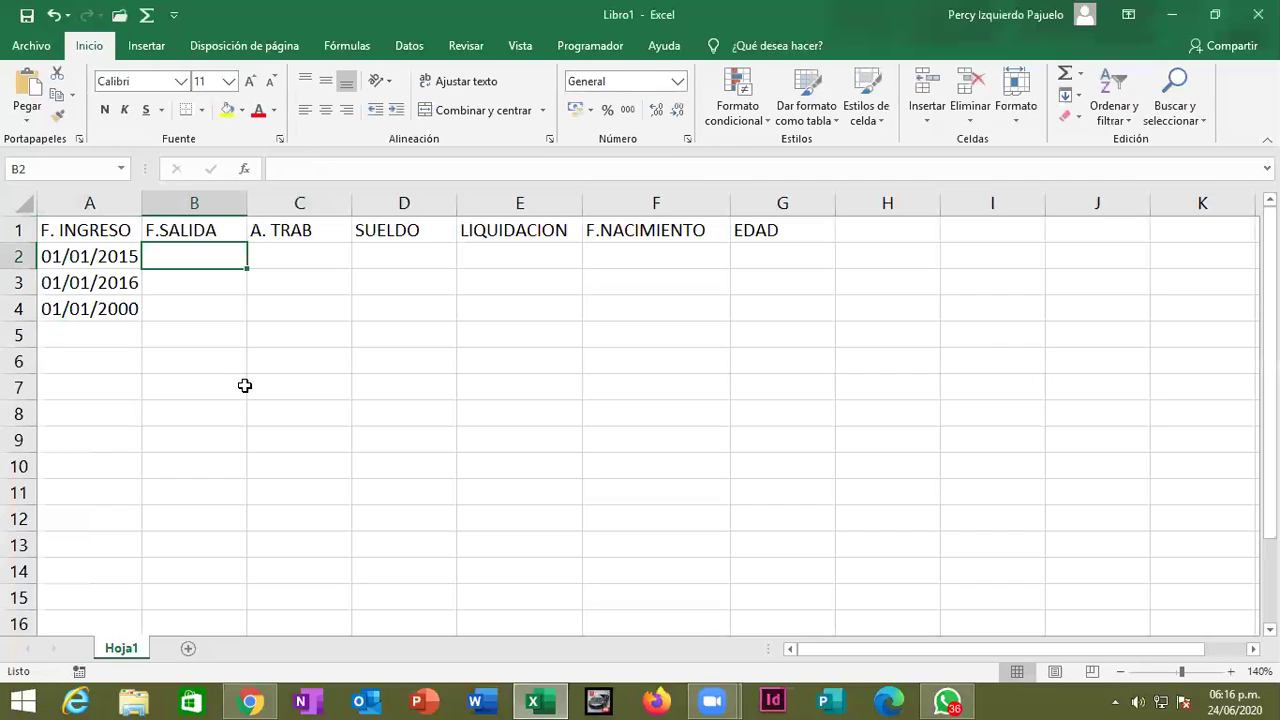
Enter exit dates 31/12/2019 and 01/12/2019 in B2 and B3.
{"action": "type", "text": "35"}
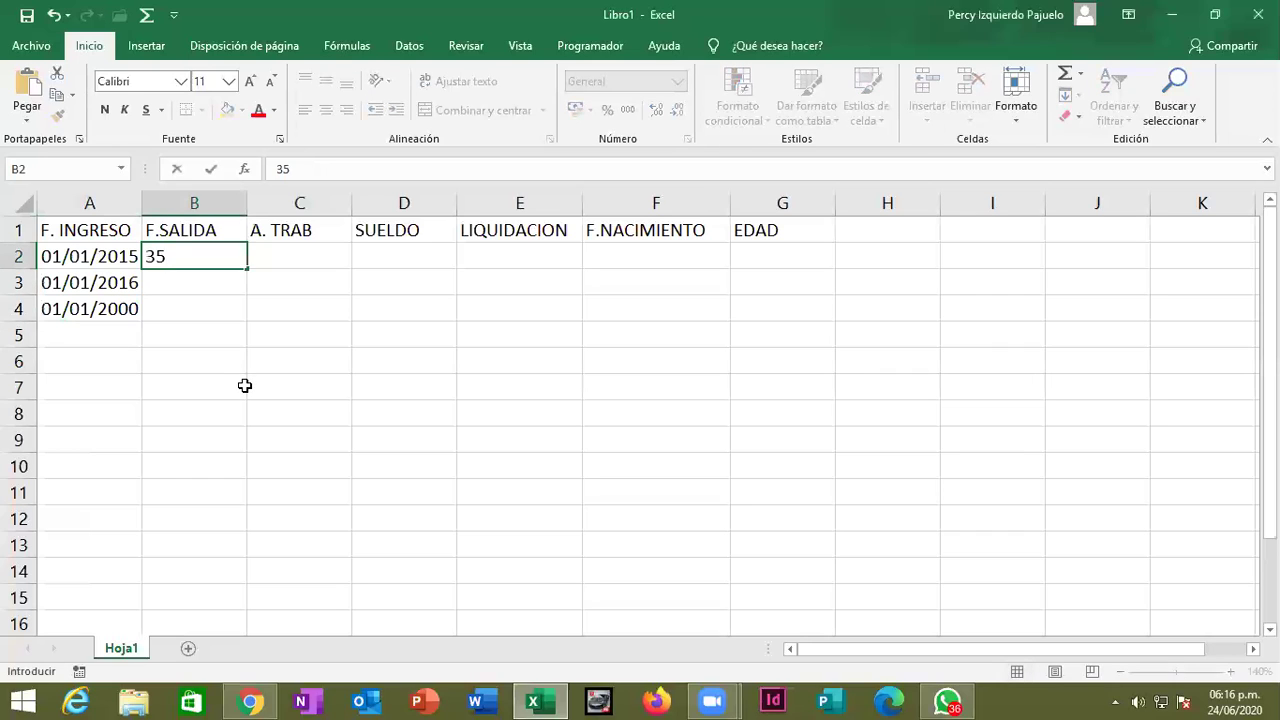
{"action": "key", "text": "BackSpace"}
{"action": "type", "text": "1/12/"}
{"action": "type", "text": "2"}
{"action": "type", "text": "019"}
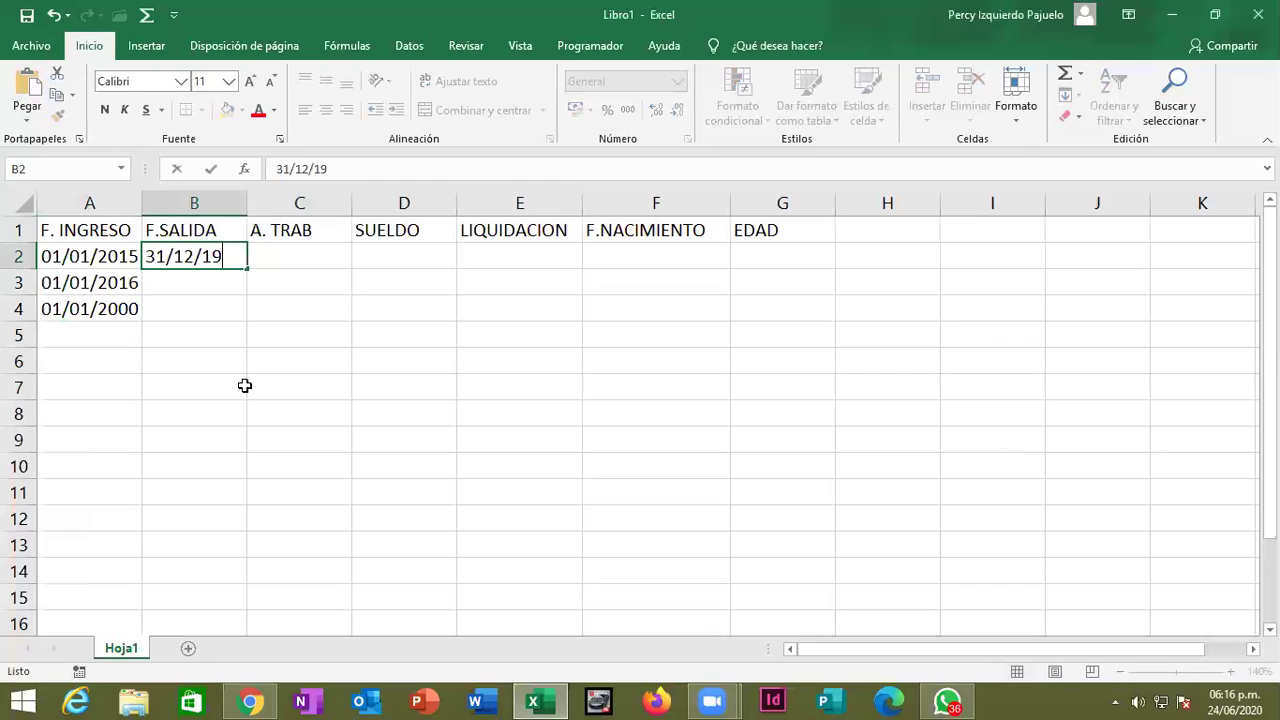
{"action": "key", "text": "Return"}
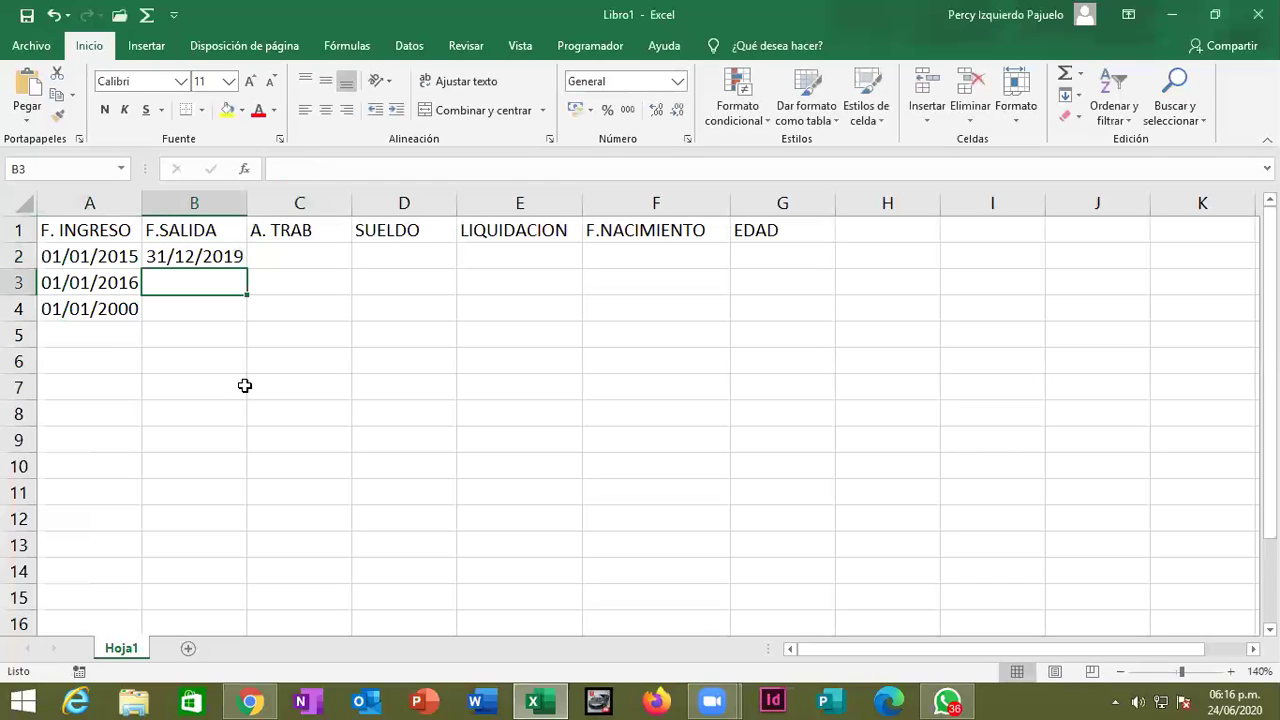
{"action": "type", "text": "01/"}
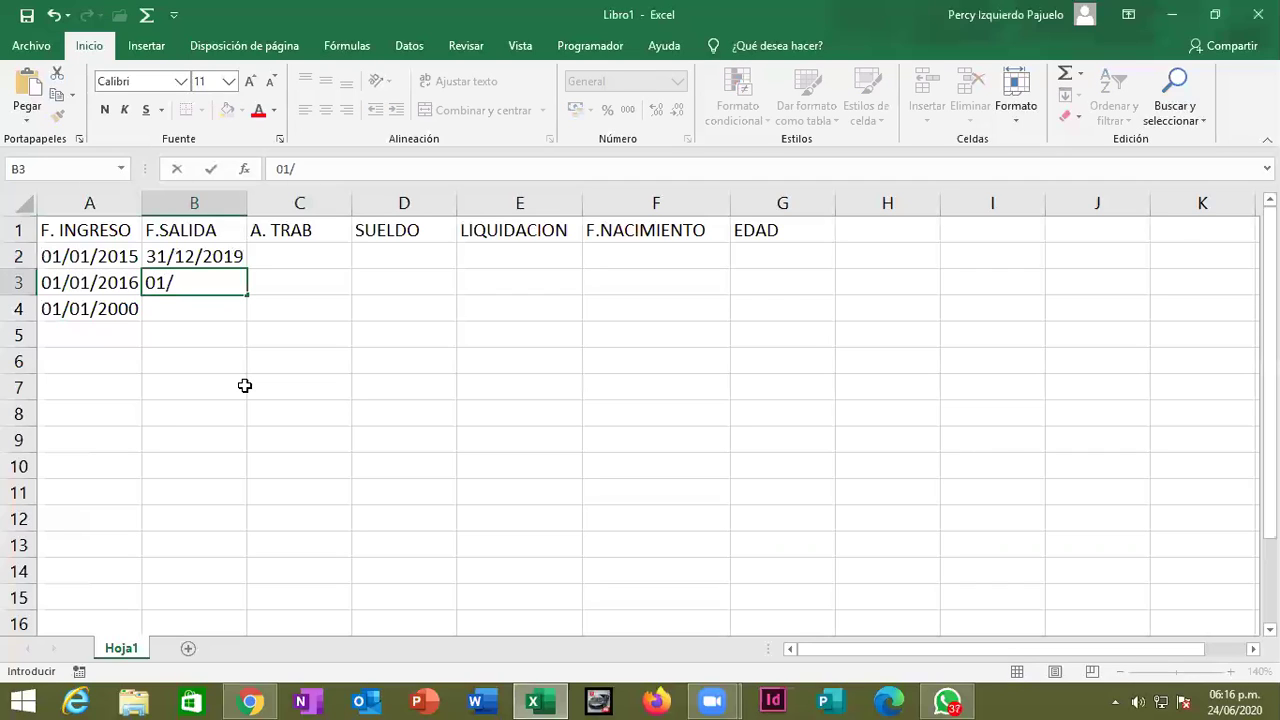
{"action": "type", "text": "12/1"}
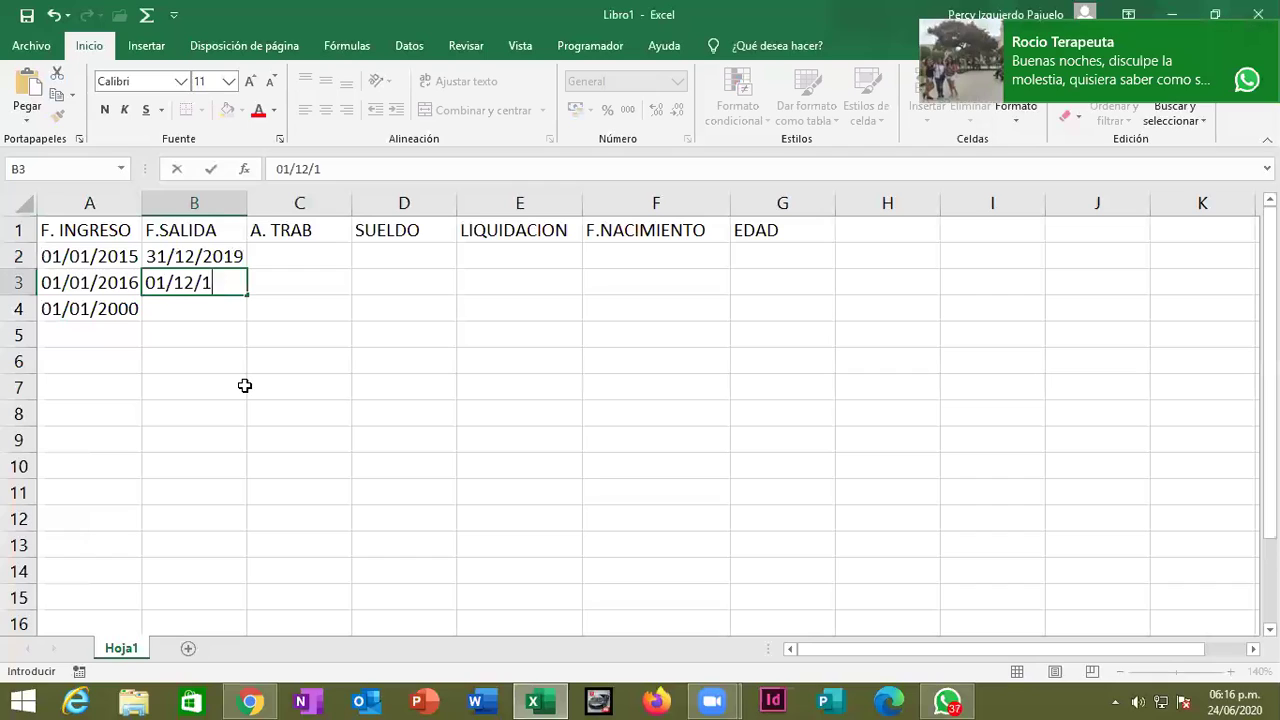
{"action": "type", "text": "9"}
{"action": "key", "text": "Return"}
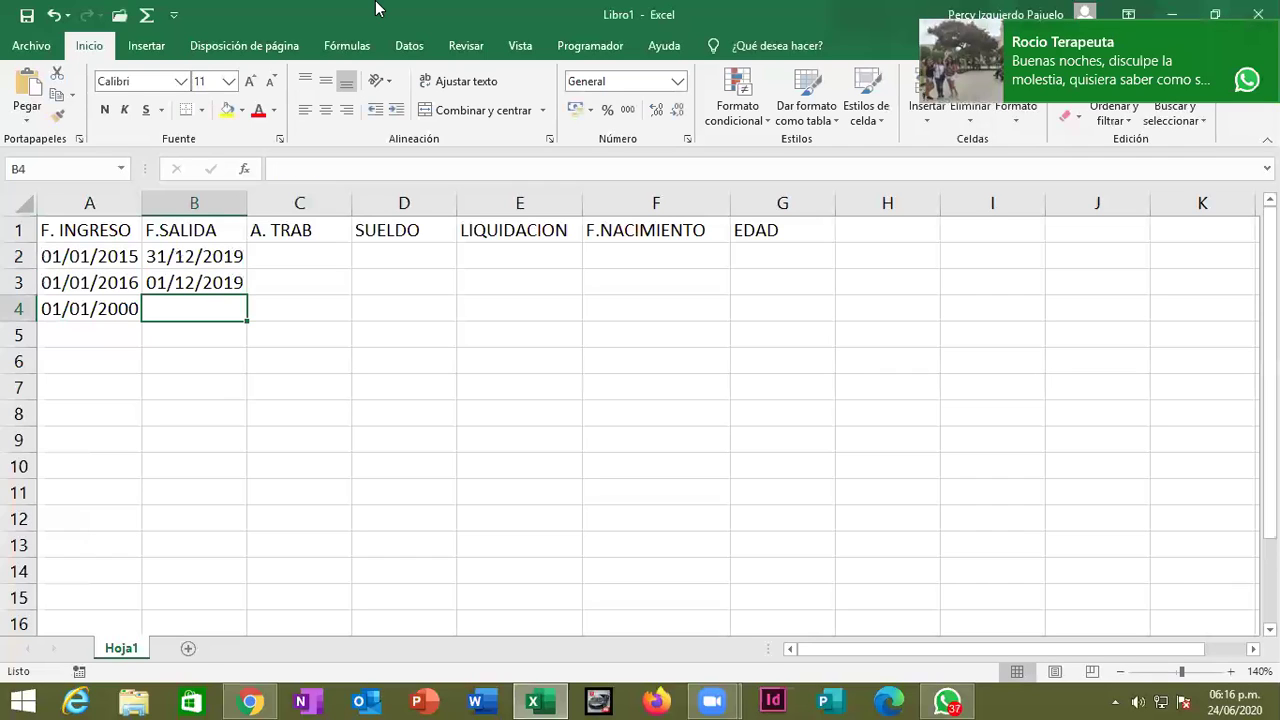
{"action": "mouse_move", "coordinate": [1100, 60]}
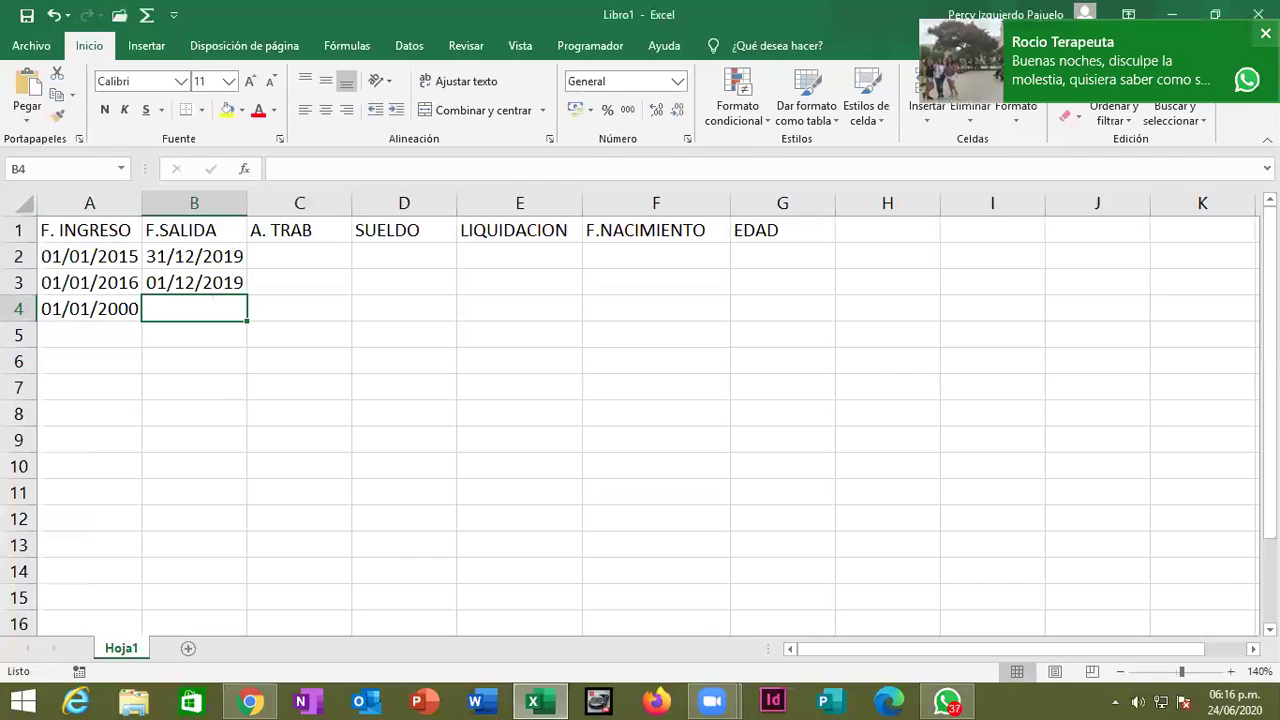
Dismiss the chat notification and enter exit date 01/01/2020 in B4.
{"action": "left_click", "coordinate": [1265, 33]}
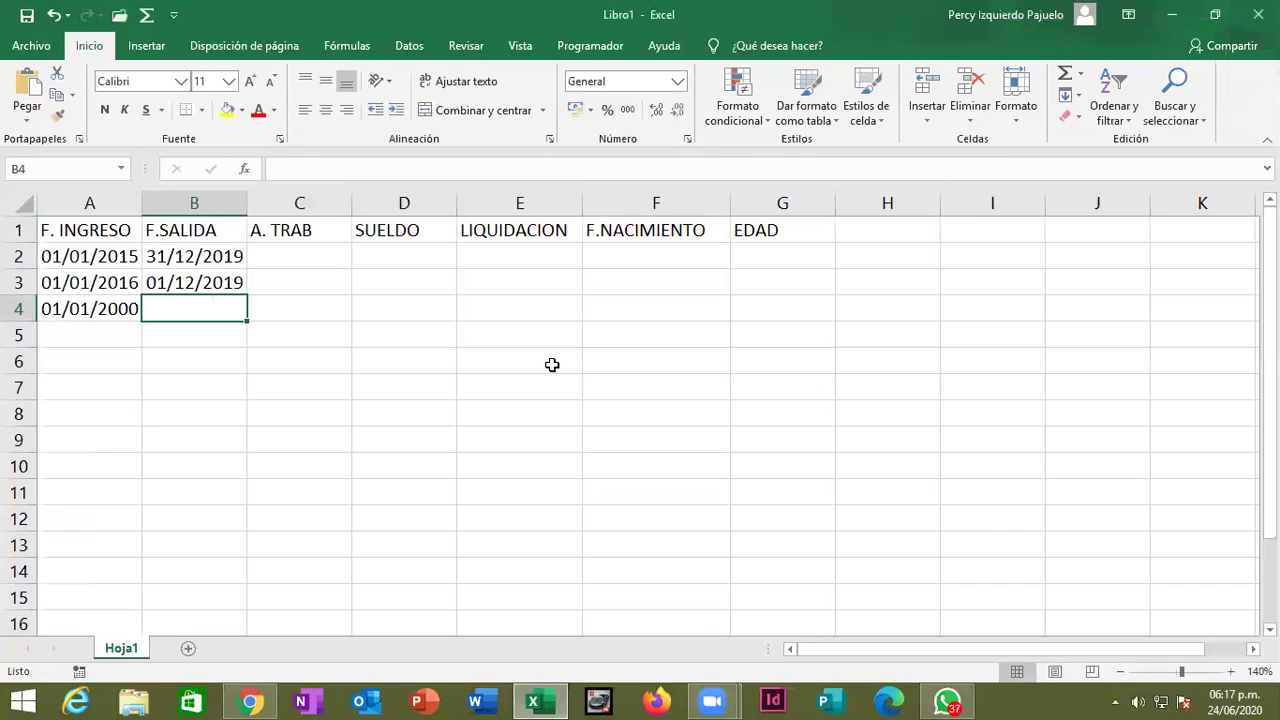
{"action": "type", "text": "01/01/20"}
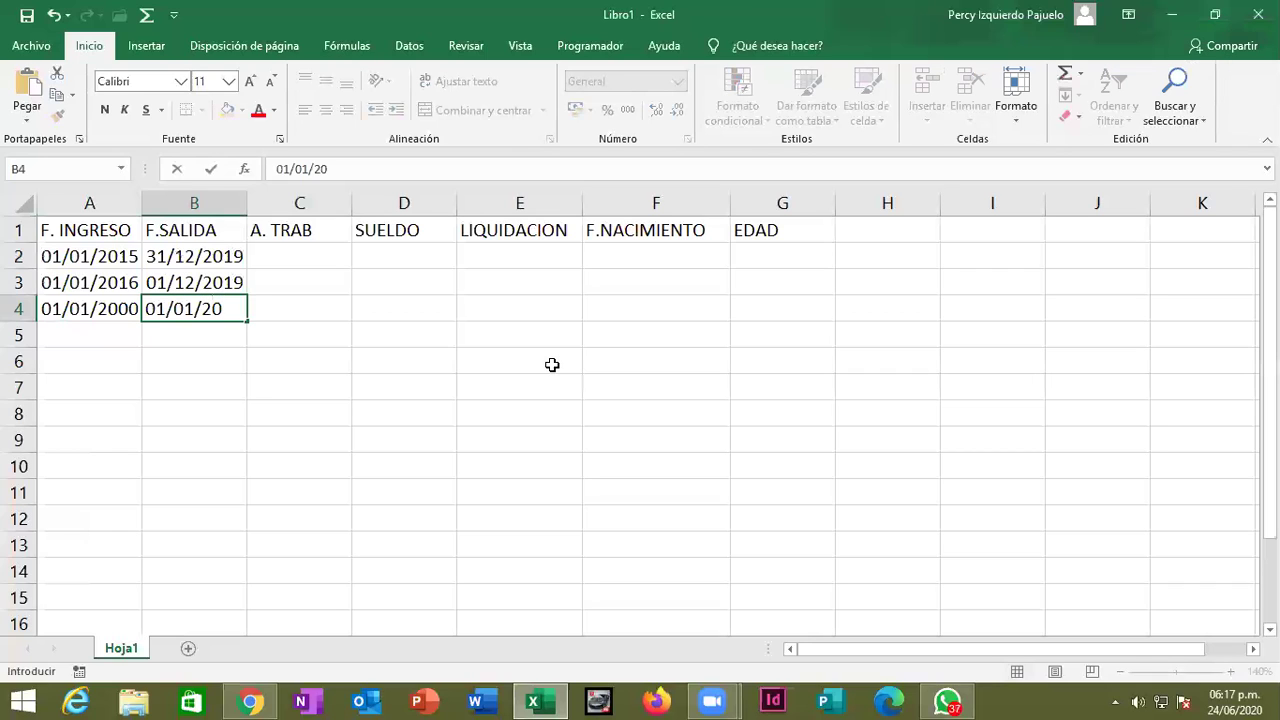
{"action": "key", "text": "Return"}
{"action": "key", "text": "Right"}
{"action": "key", "text": "Up"}
{"action": "key", "text": "Up"}
{"action": "key", "text": "Up"}
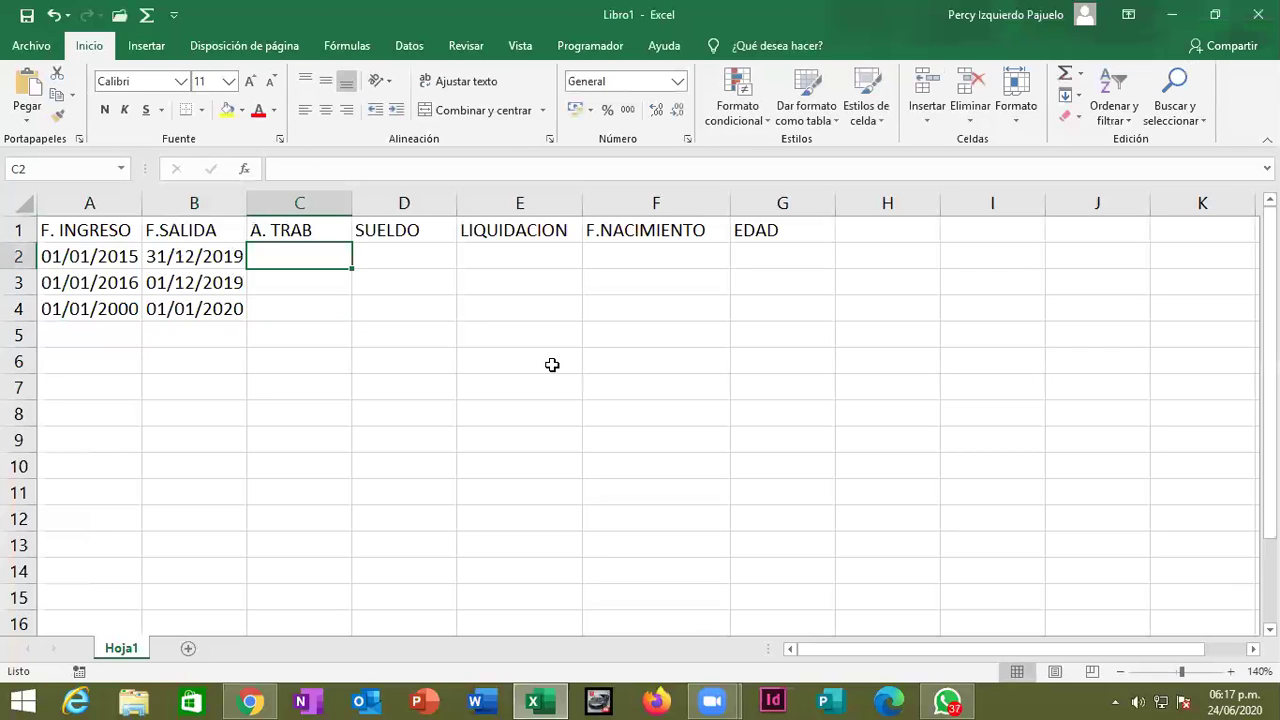
{"action": "key", "text": "Left"}
{"action": "key", "text": "Down"}
{"action": "key", "text": "Down"}
{"action": "key", "text": "Left"}
{"action": "key", "text": "Down"}
{"action": "key", "text": "Down"}
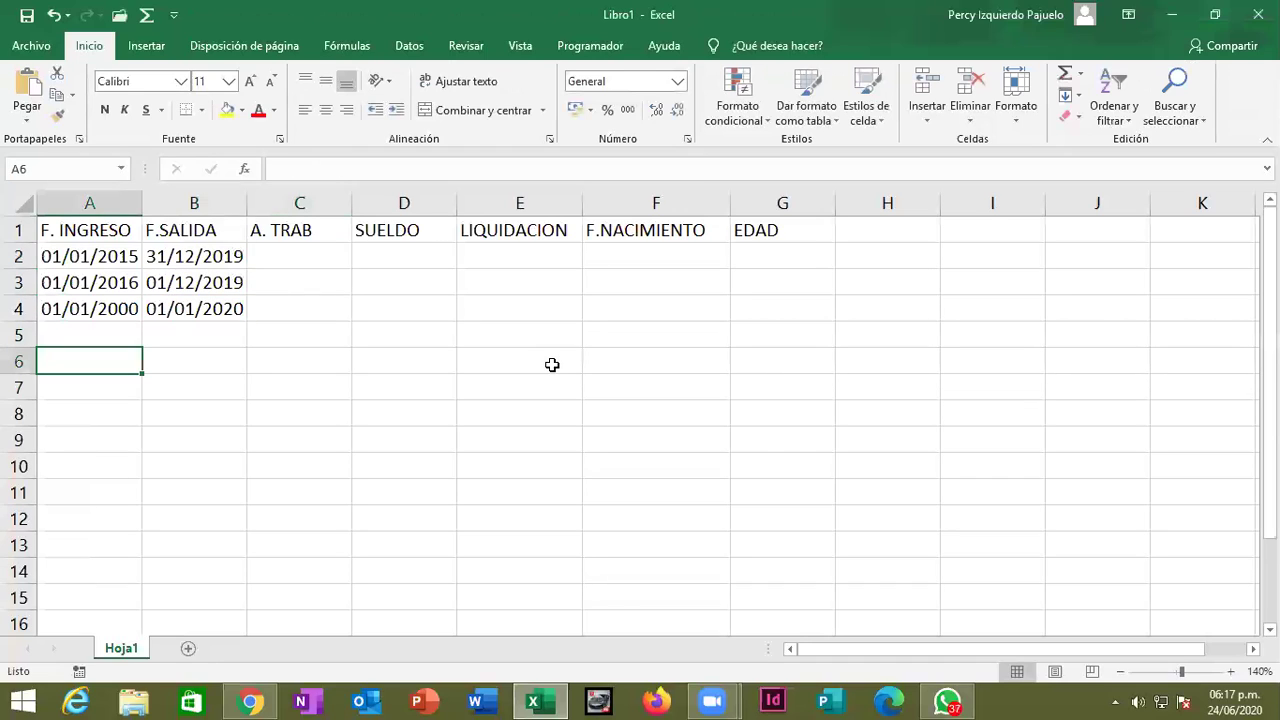
Type the labels 'A. Trabajados' in A6 and 'Edad' in A7.
{"action": "type", "text": "A. Trabajados"}
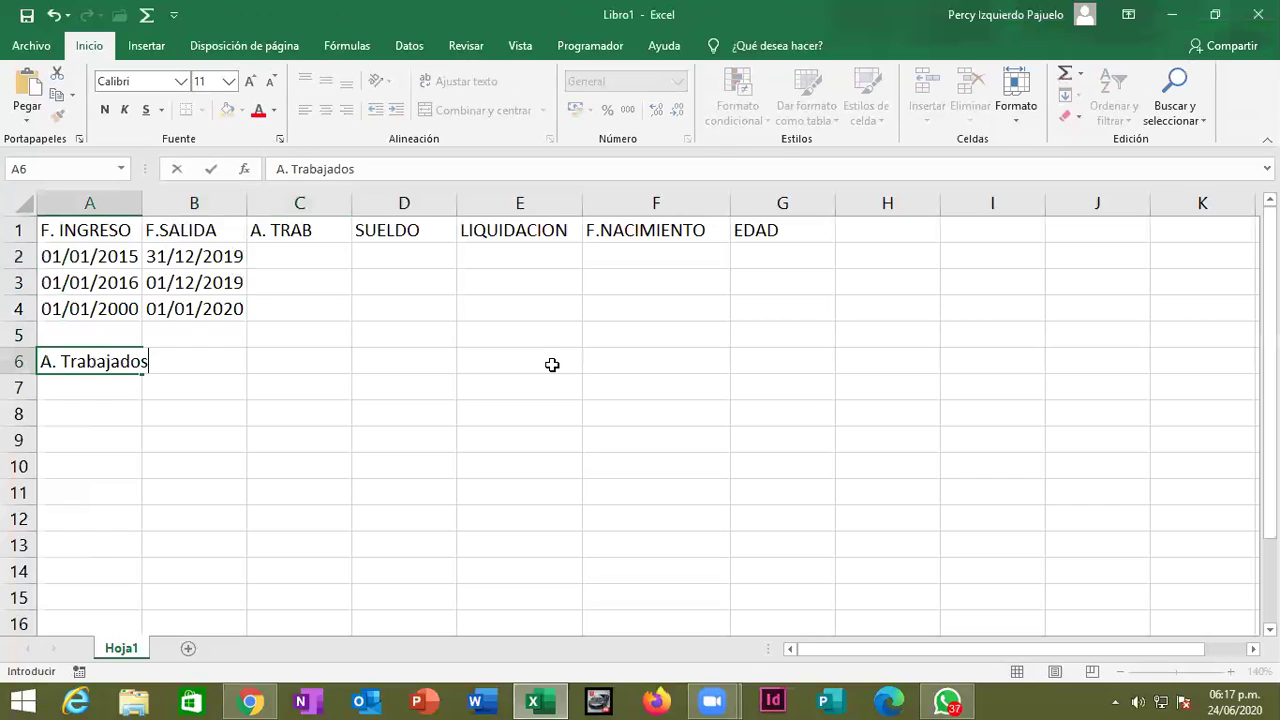
{"action": "key", "text": "Return"}
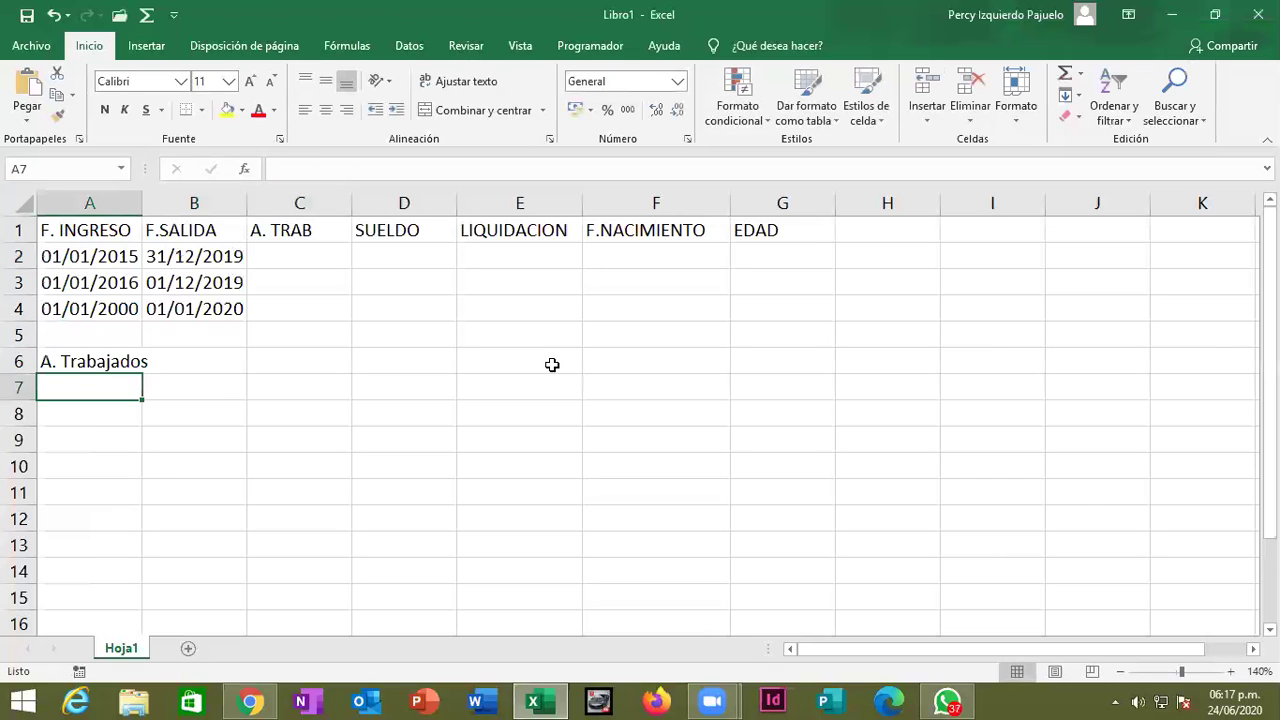
{"action": "type", "text": "Edad"}
{"action": "key", "text": "Up"}
{"action": "key", "text": "Right"}
{"action": "key", "text": "Right"}
{"action": "key", "text": "Up"}
{"action": "key", "text": "Up"}
{"action": "key", "text": "Up"}
{"action": "key", "text": "Up"}
{"action": "key", "text": "Right"}
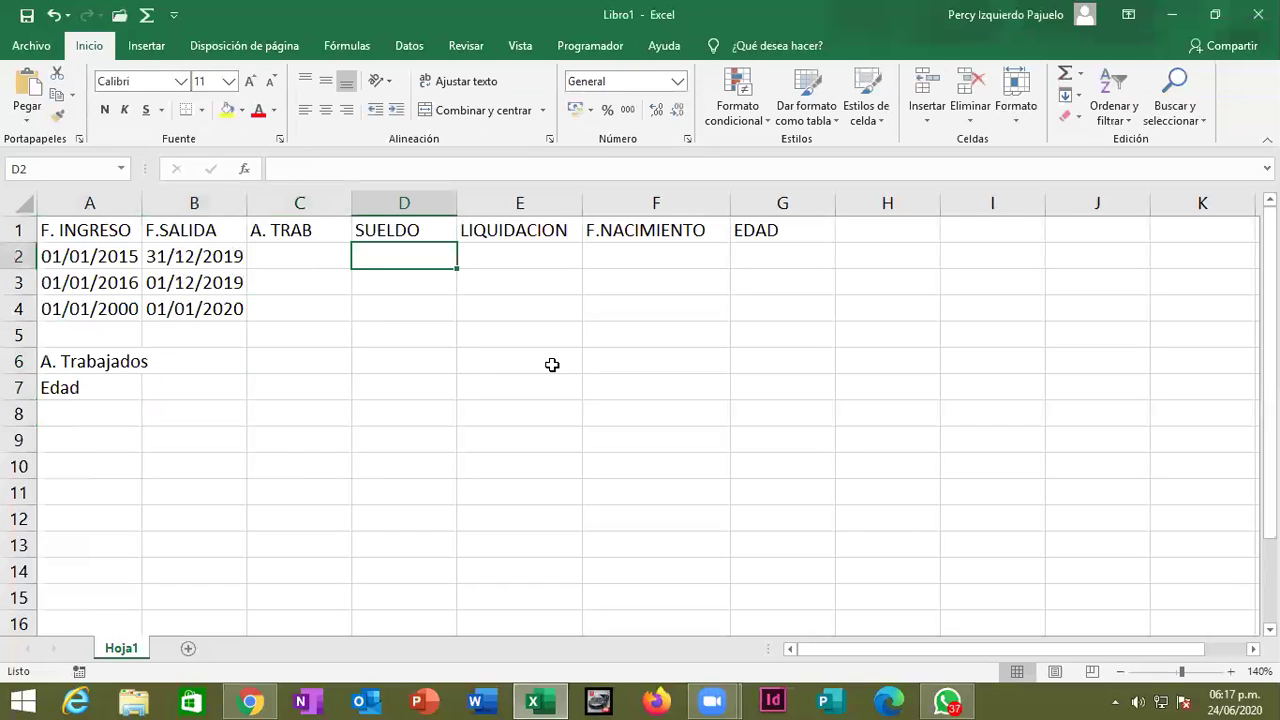
Enter salaries 2500, 2000 and 1800 in D2:D4 under SUELDO.
{"action": "type", "text": "2500"}
{"action": "key", "text": "Return"}
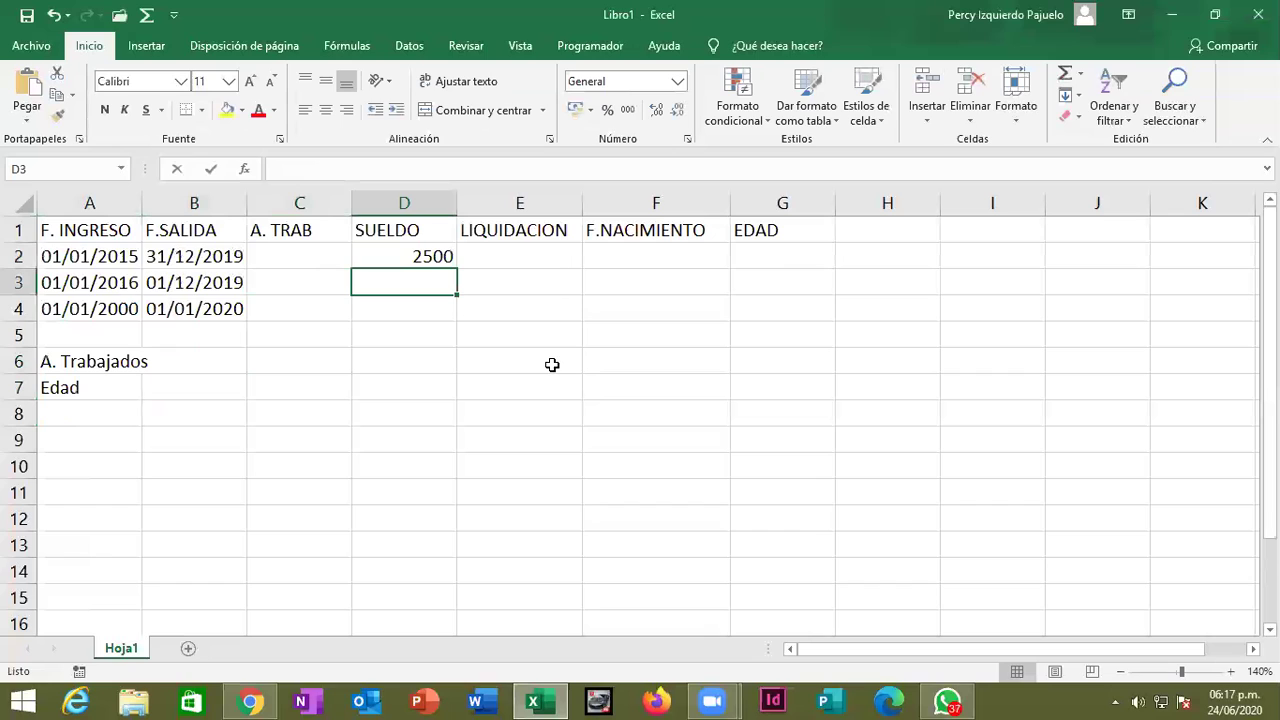
{"action": "type", "text": "2000"}
{"action": "key", "text": "Return"}
{"action": "type", "text": "1800"}
{"action": "key", "text": "Return"}
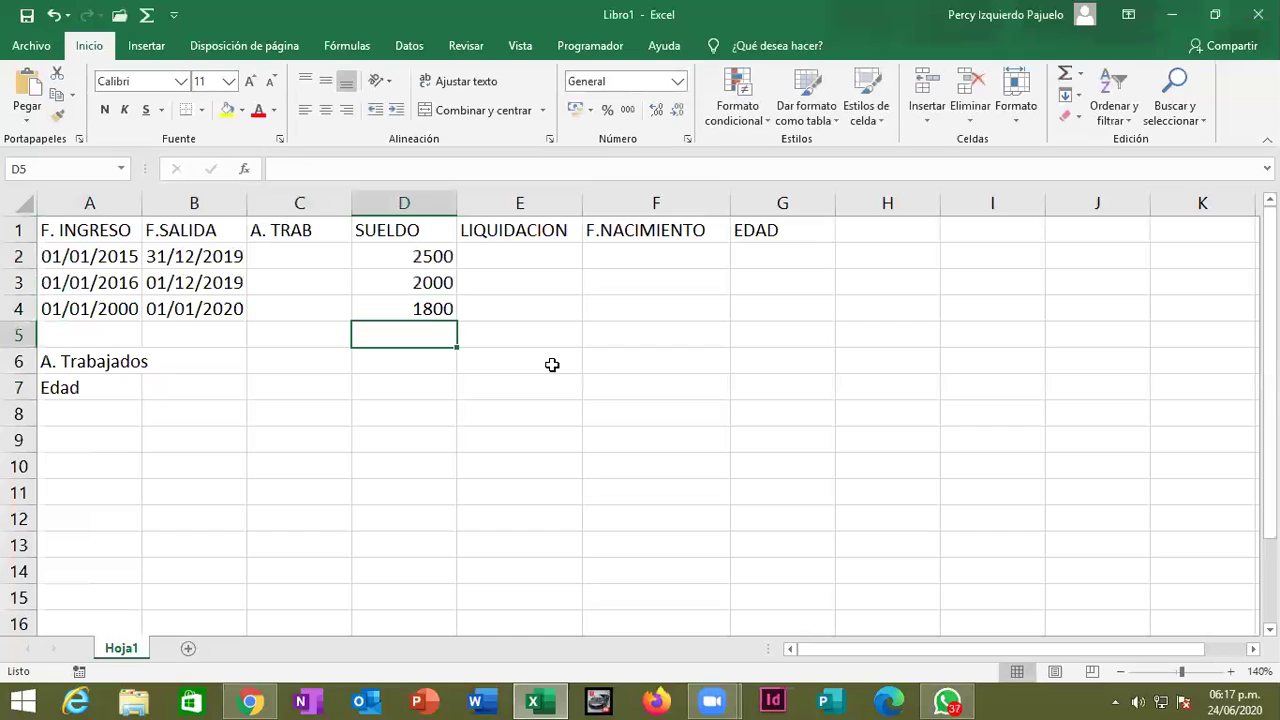
{"action": "key", "text": "Left"}
{"action": "key", "text": "Up"}
{"action": "key", "text": "Up"}
{"action": "key", "text": "Up"}
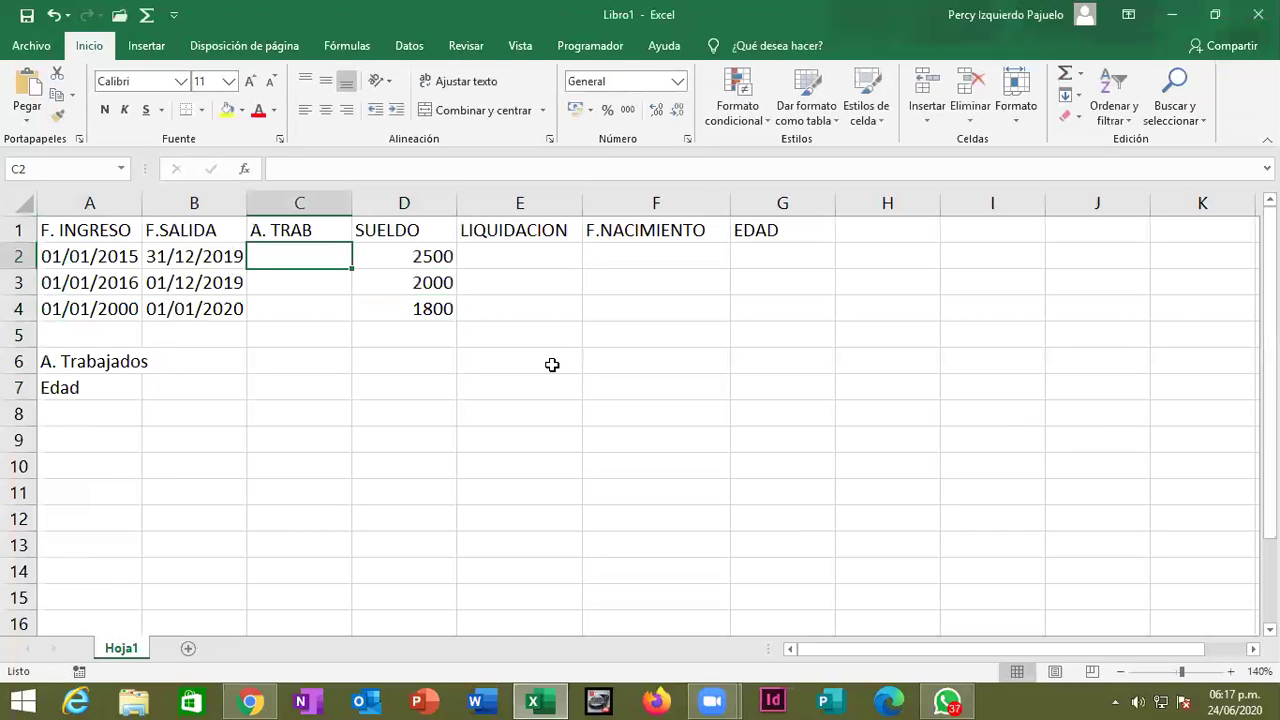
{"action": "left_click", "coordinate": [1229, 671]}
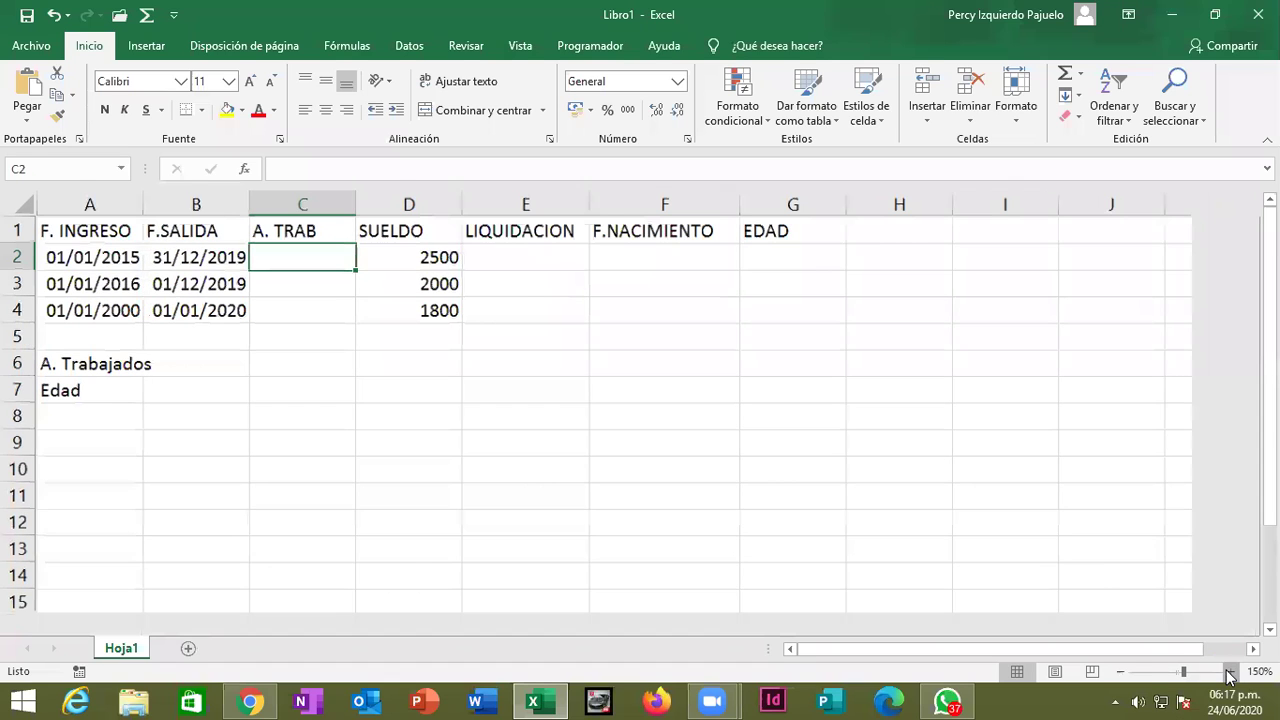
Enter =FRAC.AÑO(A2,B2) in C2, giving 5 years worked.
{"action": "left_click", "coordinate": [1229, 671]}
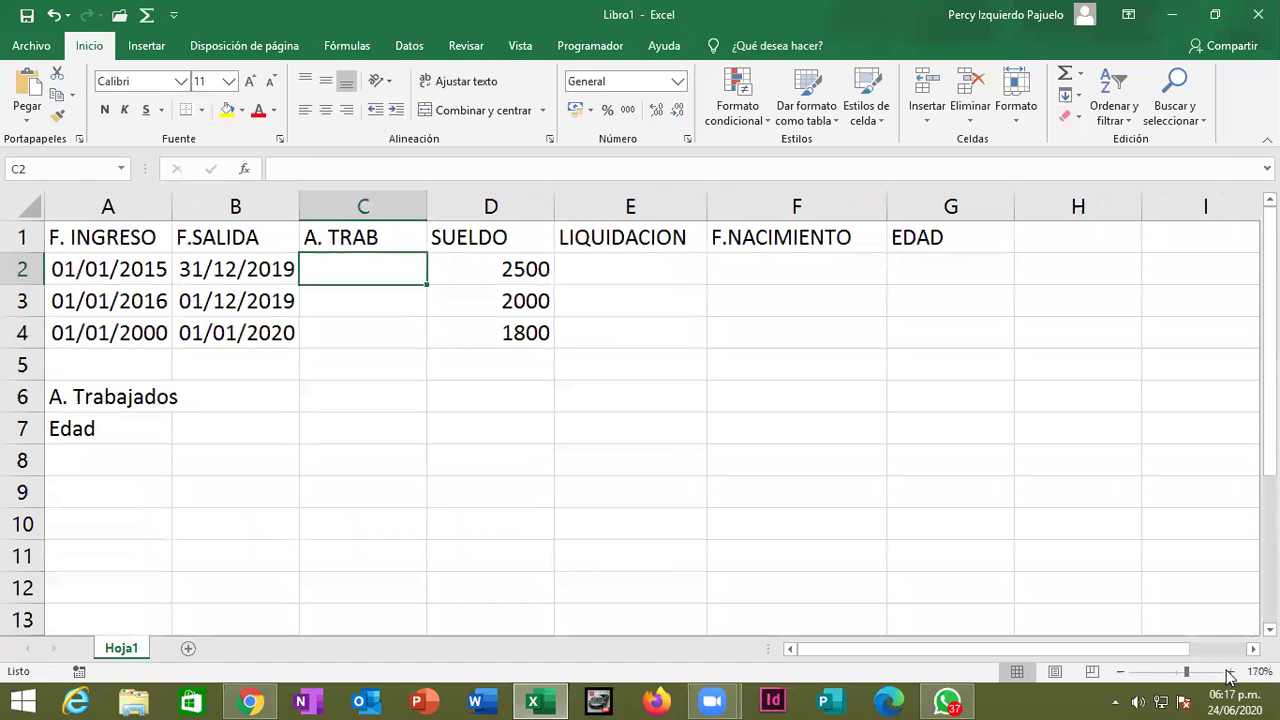
{"action": "type", "text": "=frac"}
{"action": "key", "text": "Tab"}
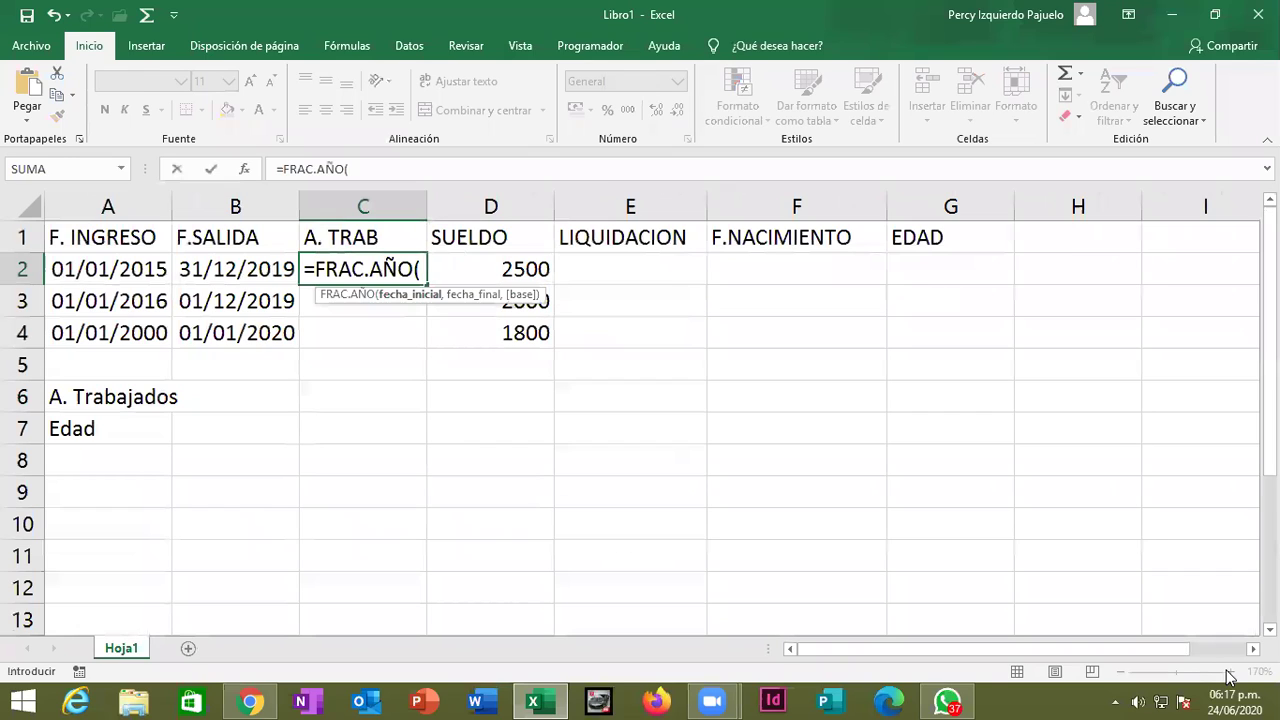
{"action": "left_click", "coordinate": [118, 269]}
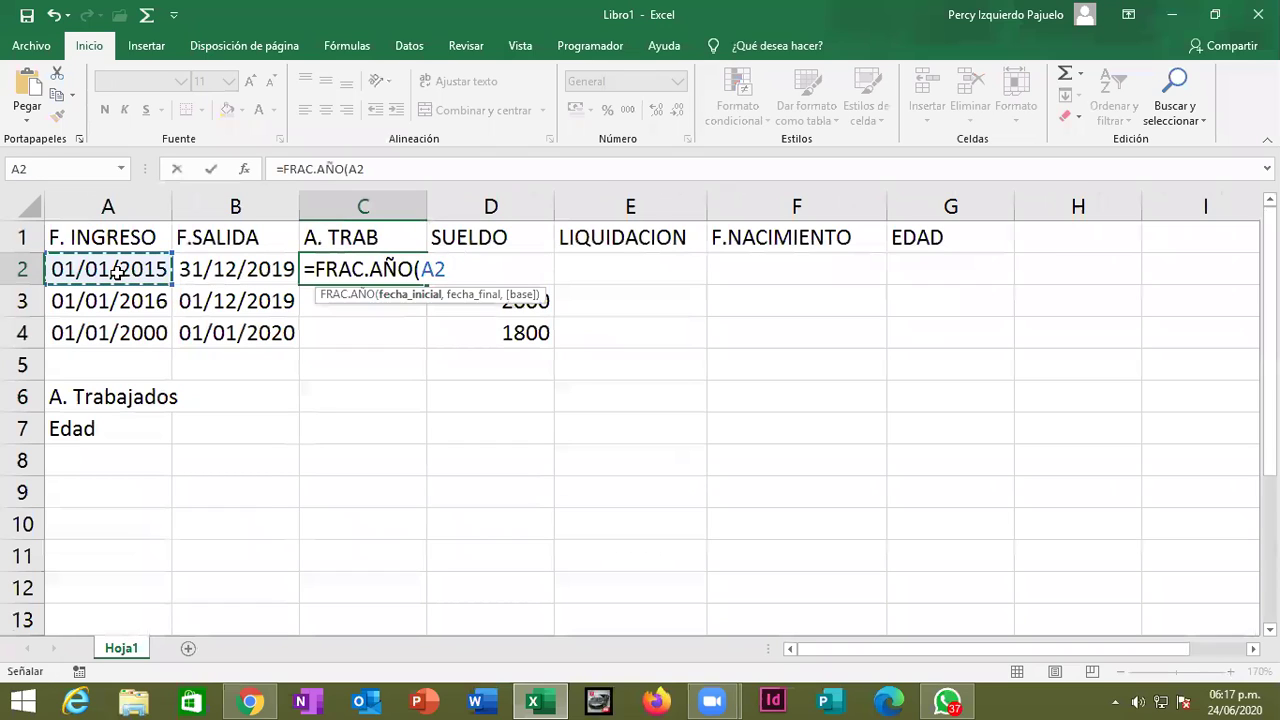
{"action": "type", "text": ","}
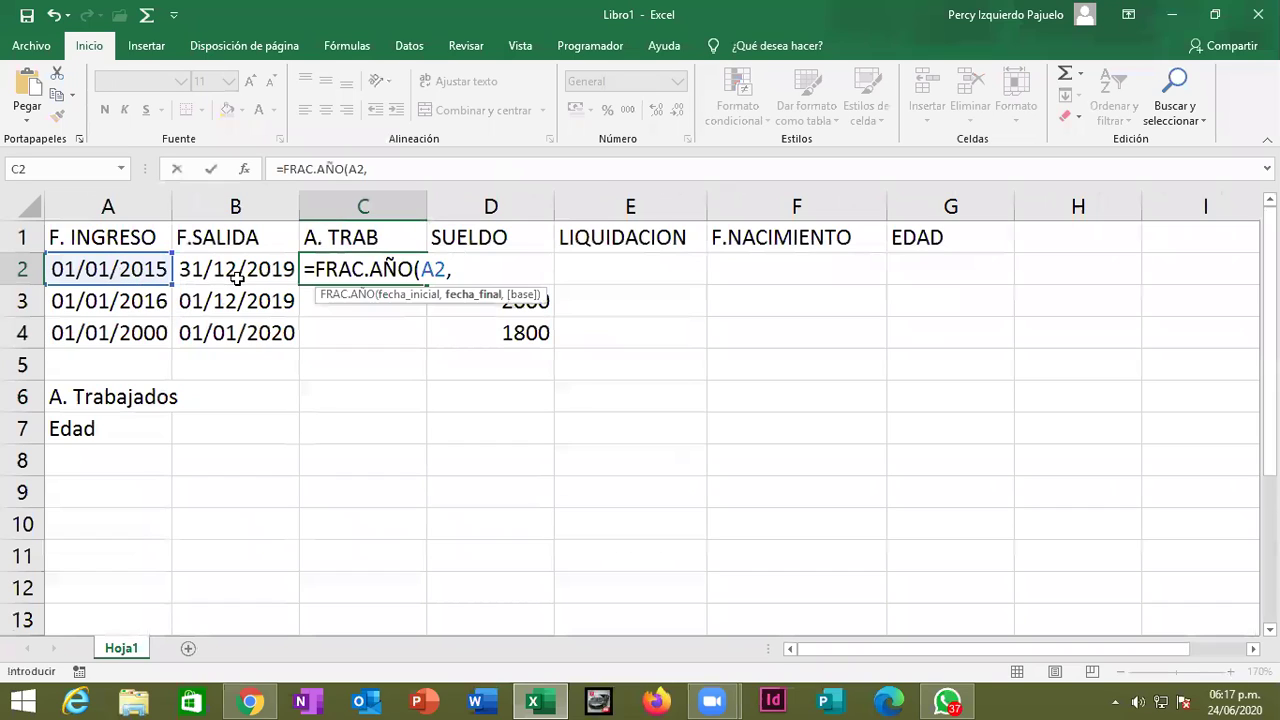
{"action": "left_click", "coordinate": [241, 274]}
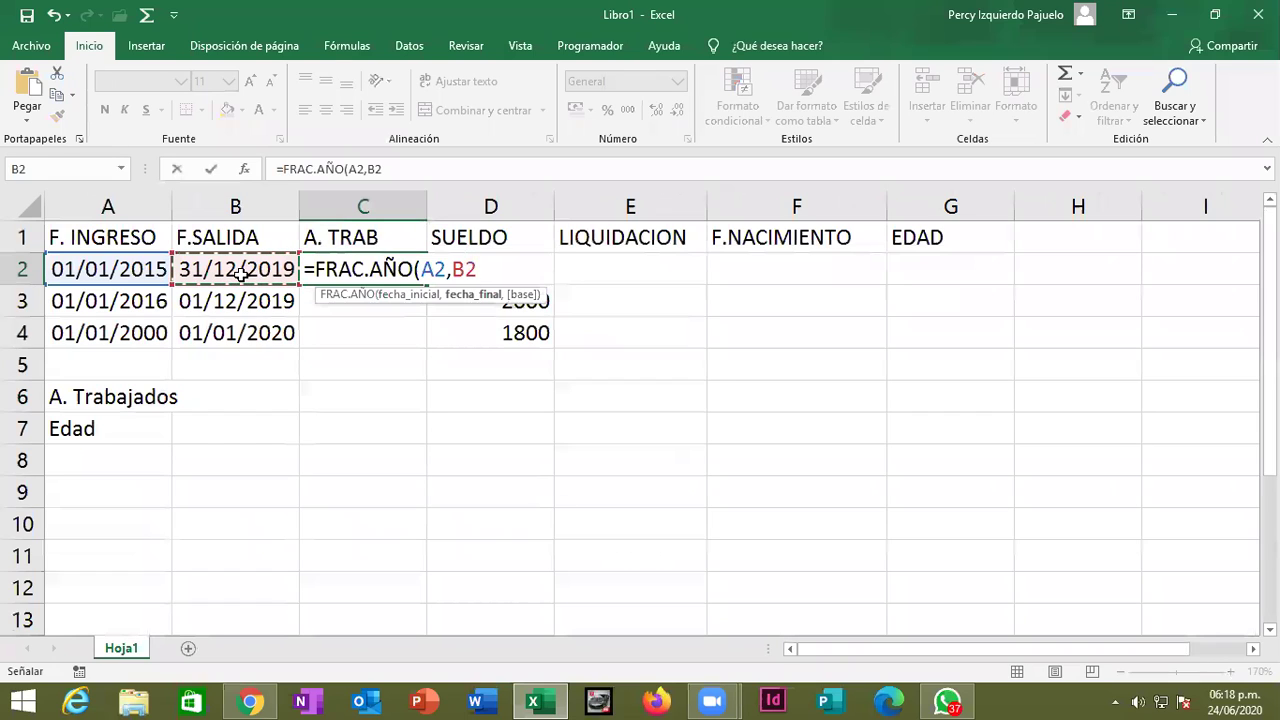
{"action": "key", "text": "ctrl+Return"}
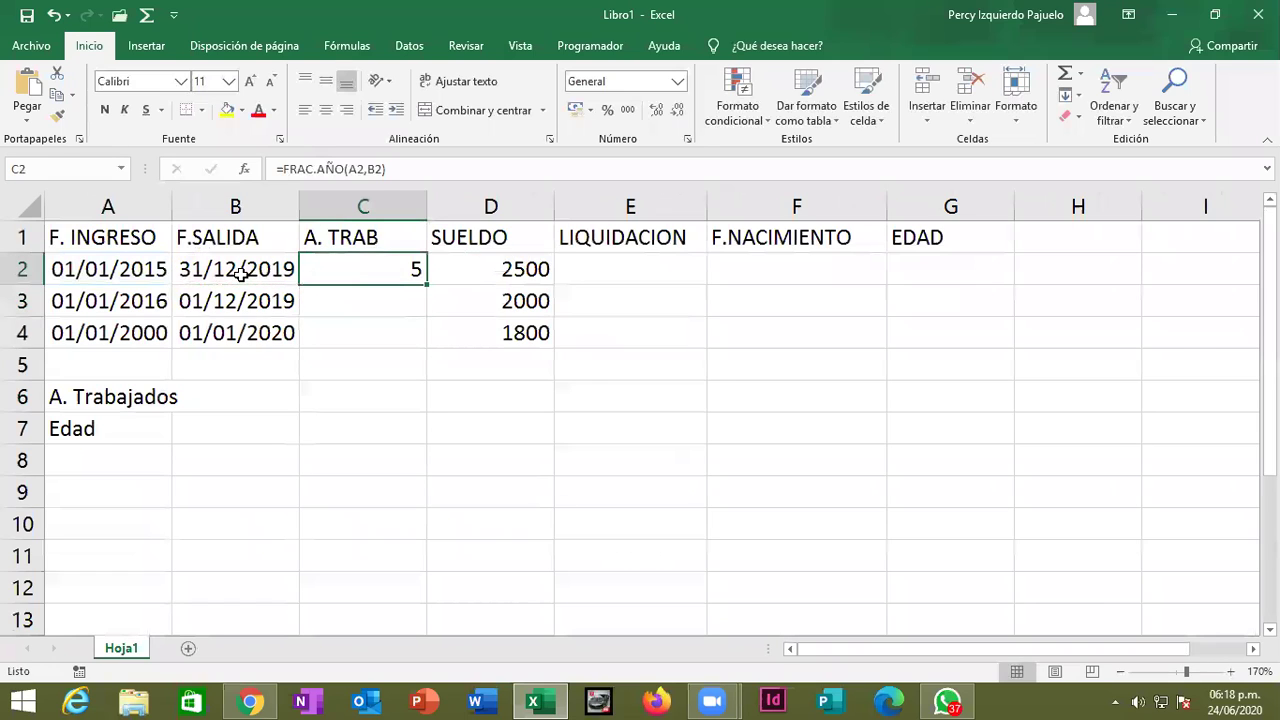
Fill C2's formula down to C4 and check each copy, giving 3.9166667 and 20.
{"action": "left_click_drag", "start_coordinate": [425, 287], "coordinate": [425, 345]}
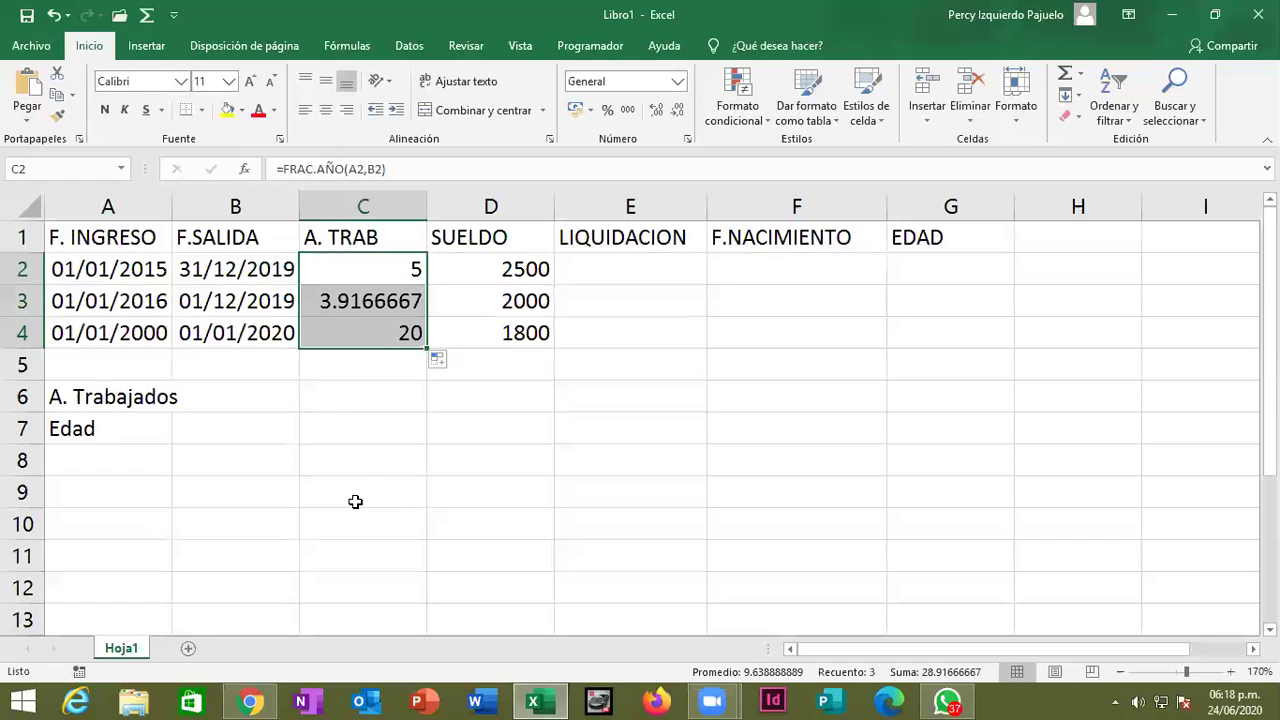
{"action": "left_click", "coordinate": [397, 267]}
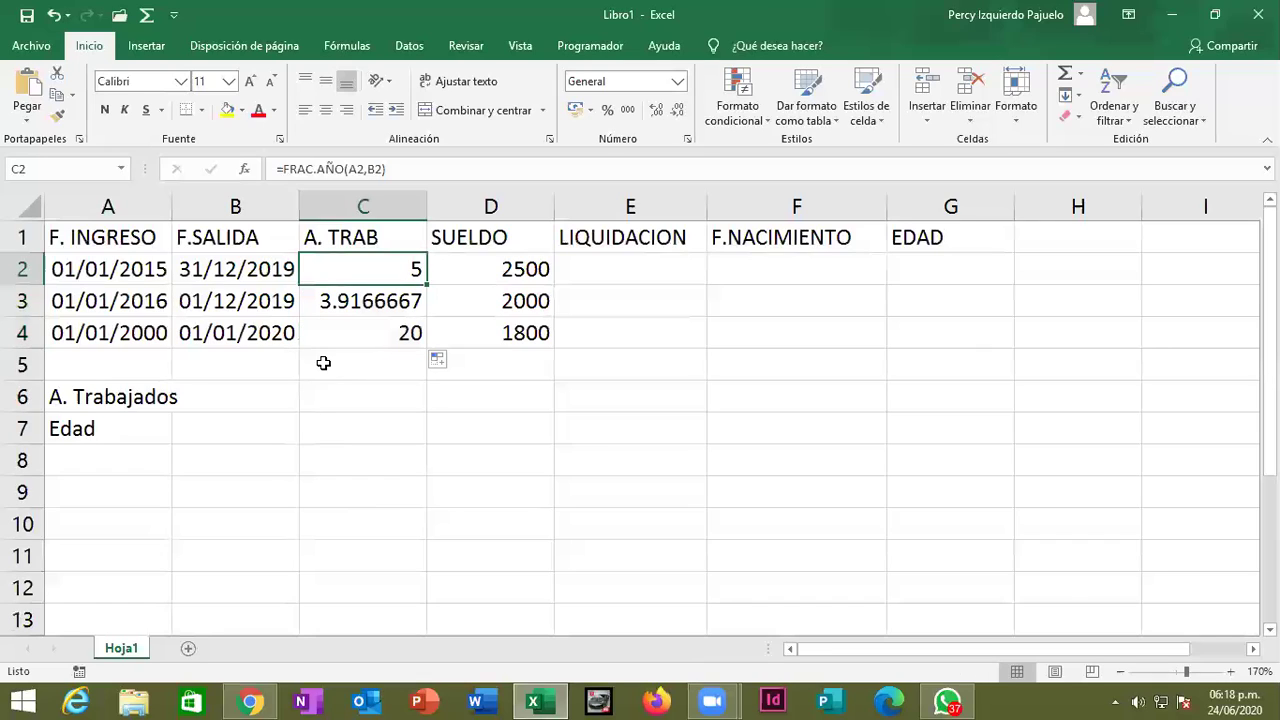
{"action": "left_click", "coordinate": [358, 308]}
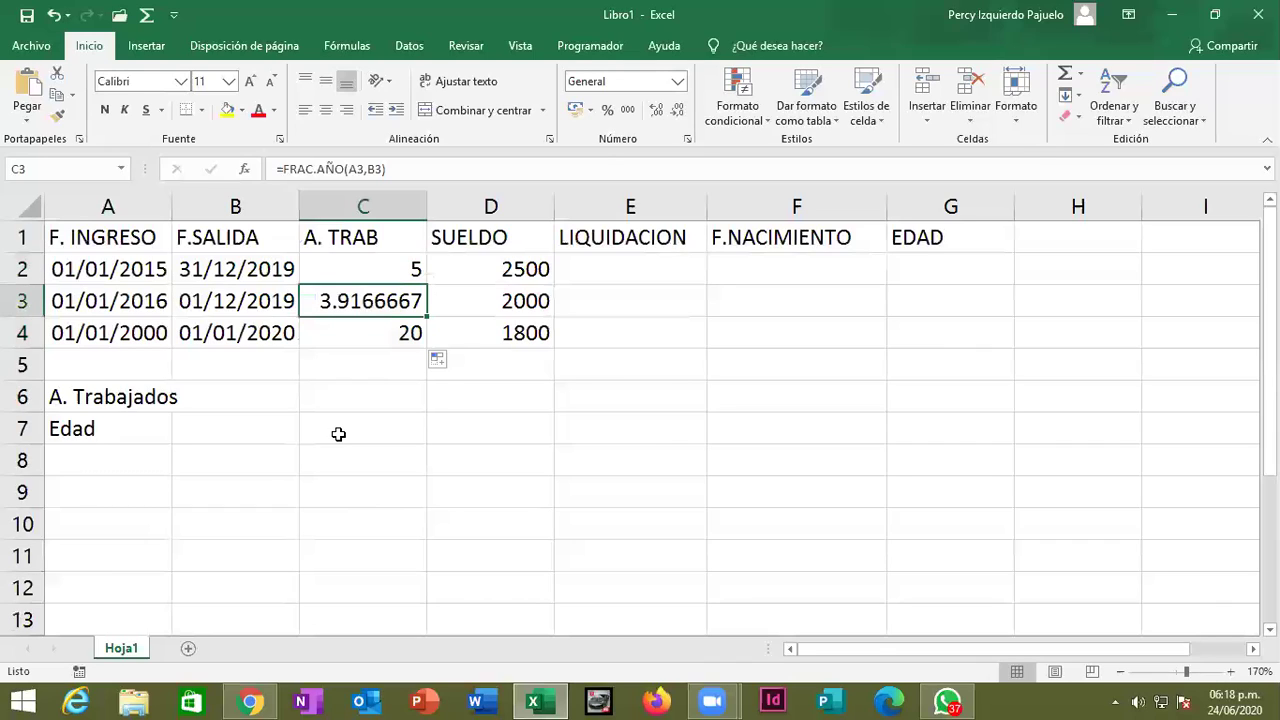
{"action": "left_click", "coordinate": [400, 340]}
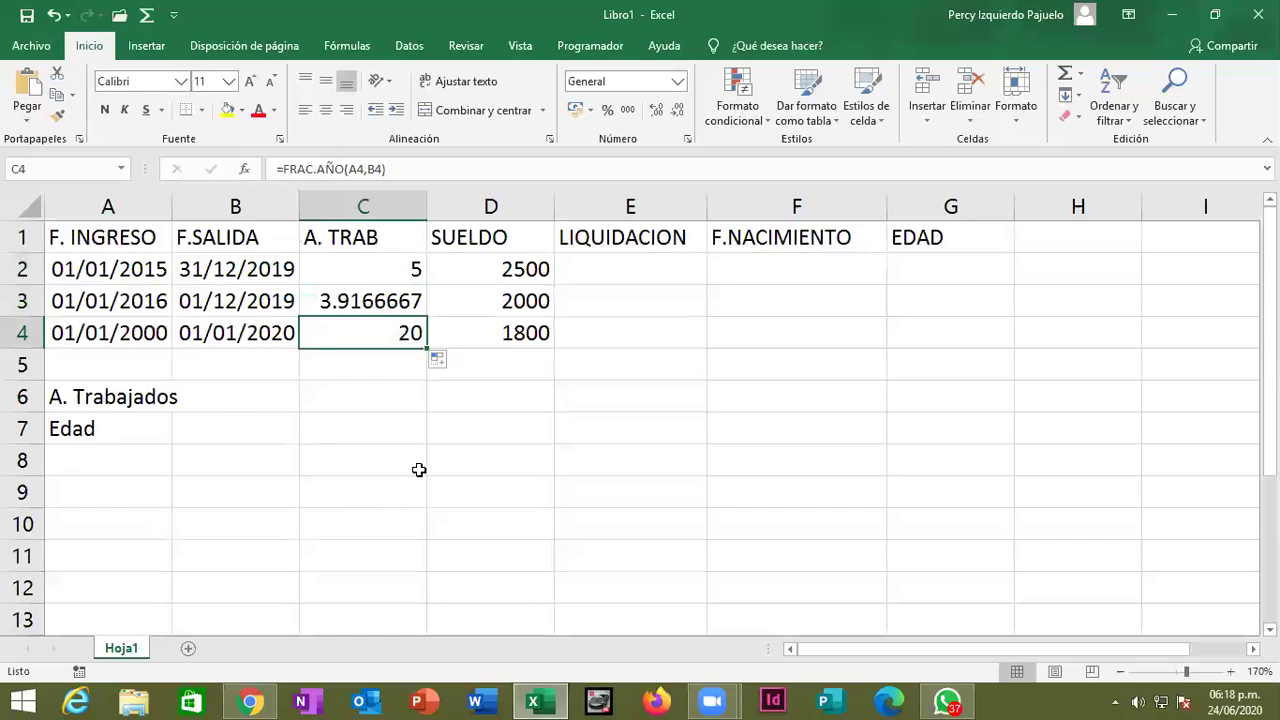
Type the note 'Liquidacion = 30% del sueldo por año trabajado' in A8.
{"action": "left_click", "coordinate": [118, 452]}
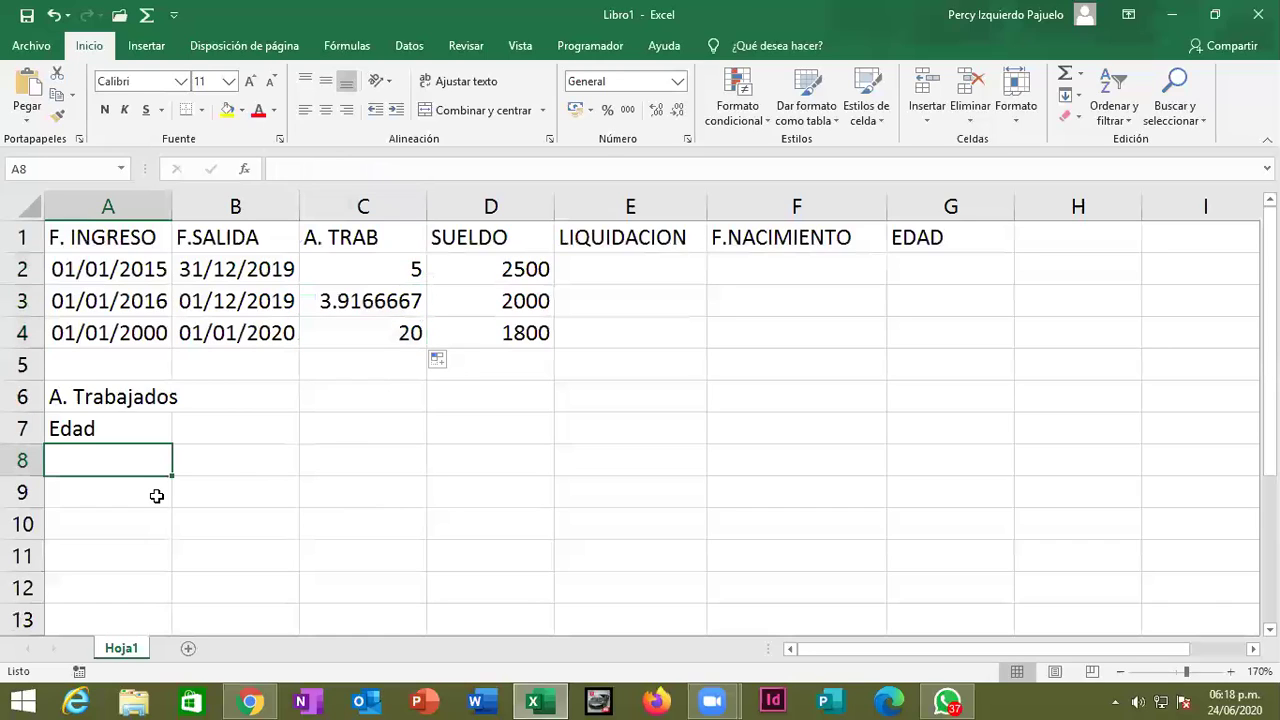
{"action": "type", "text": "Liquidacion = 30% del sueldo por año trabajado"}
{"action": "key", "text": "Return"}
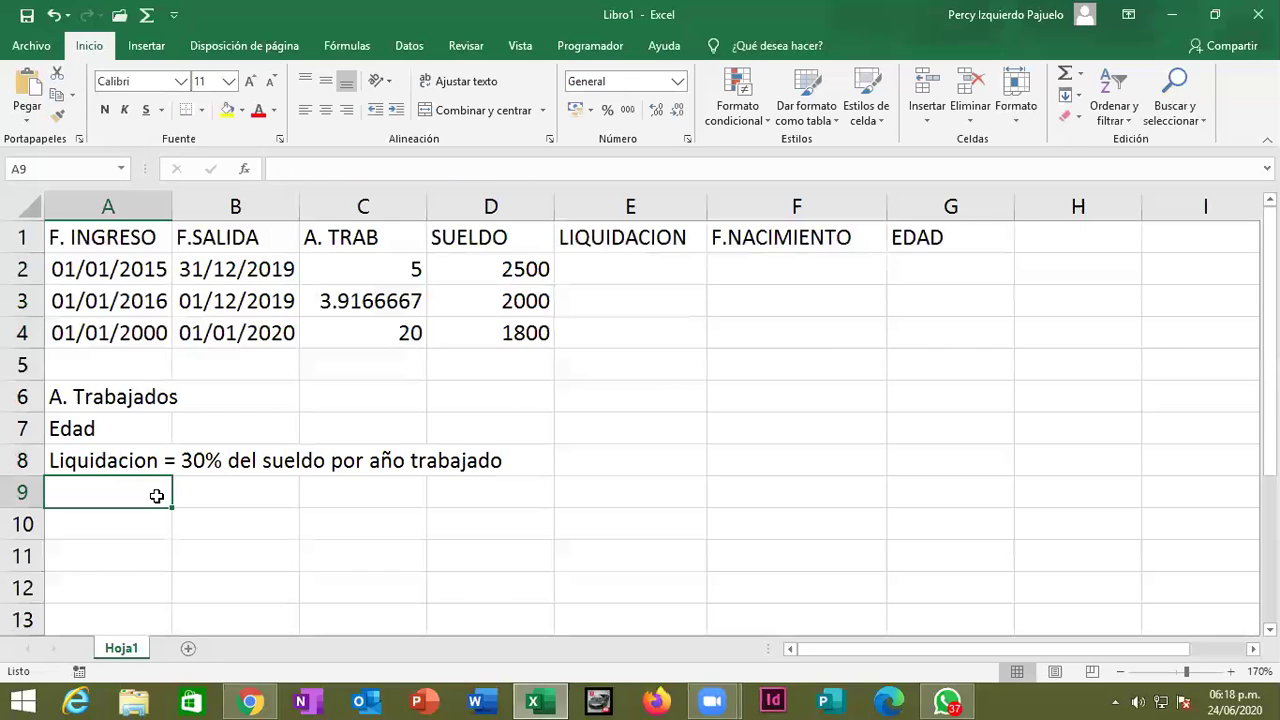
Review C2's years-worked formula without changing it.
{"action": "key", "text": "Up"}
{"action": "key", "text": "Up"}
{"action": "key", "text": "Up"}
{"action": "key", "text": "Up"}
{"action": "key", "text": "Up"}
{"action": "key", "text": "Up"}
{"action": "key", "text": "Right"}
{"action": "key", "text": "Right"}
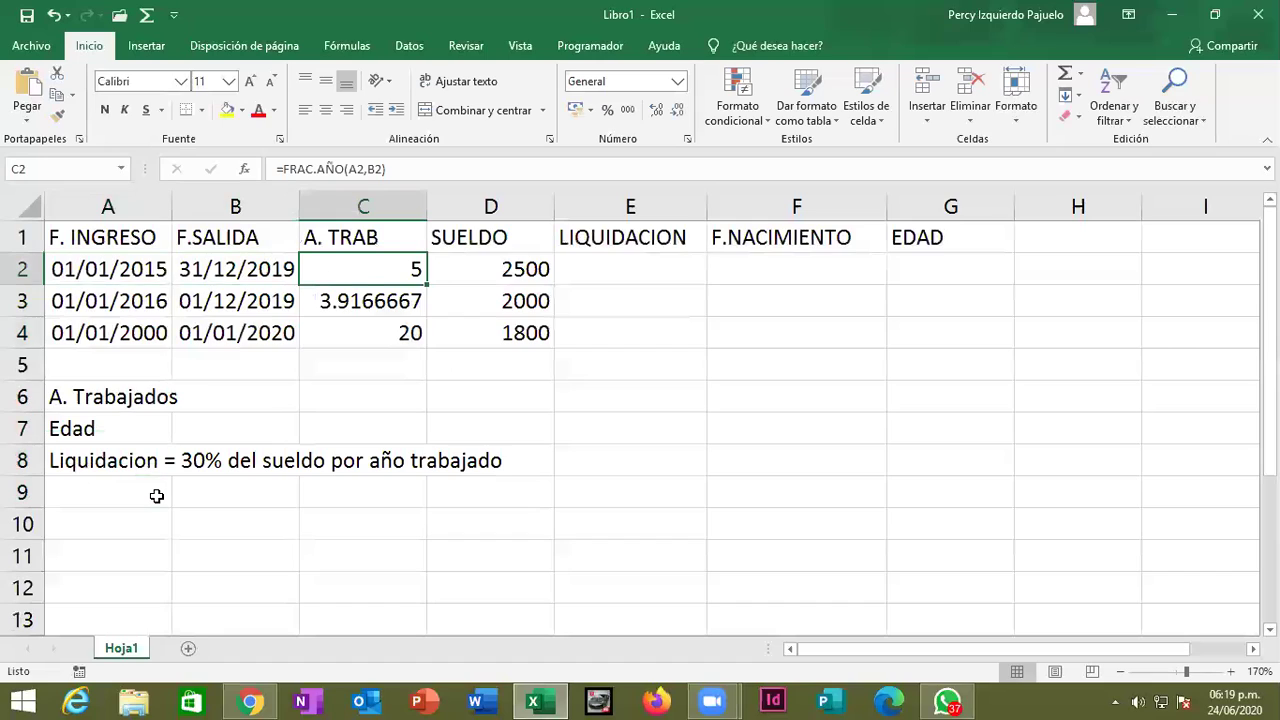
{"action": "key", "text": "F2"}
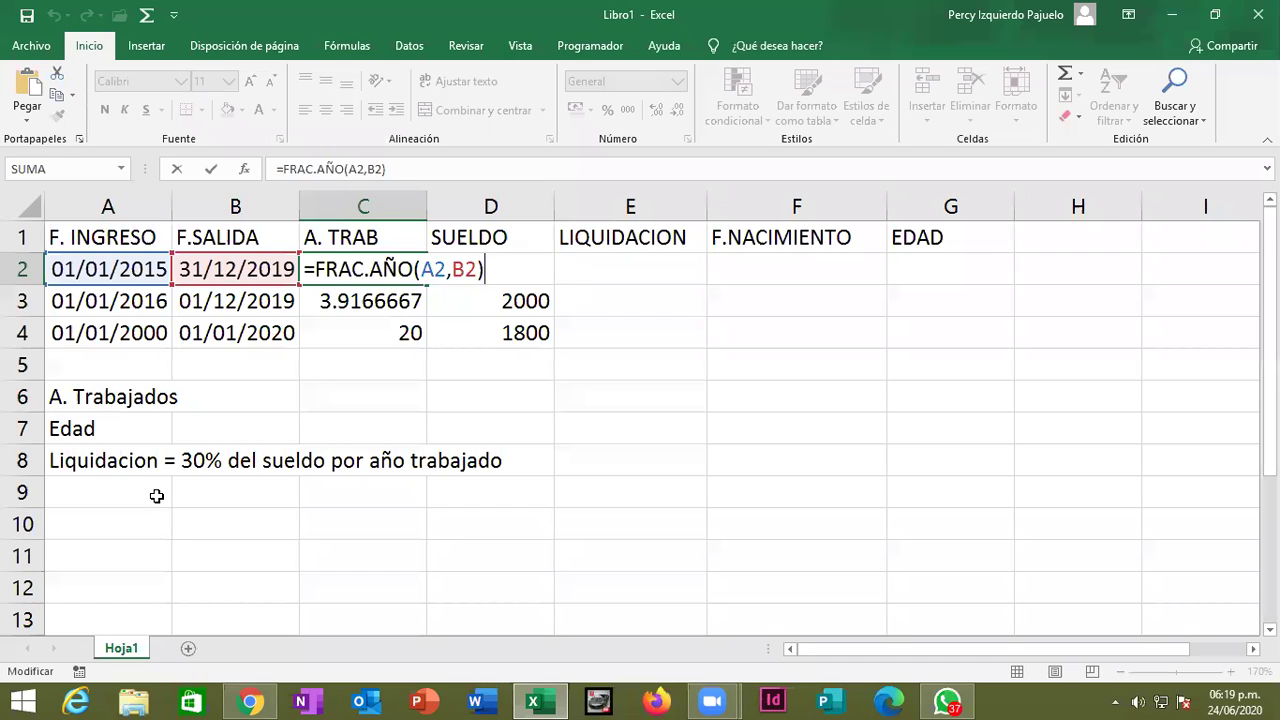
{"action": "key", "text": "Return"}
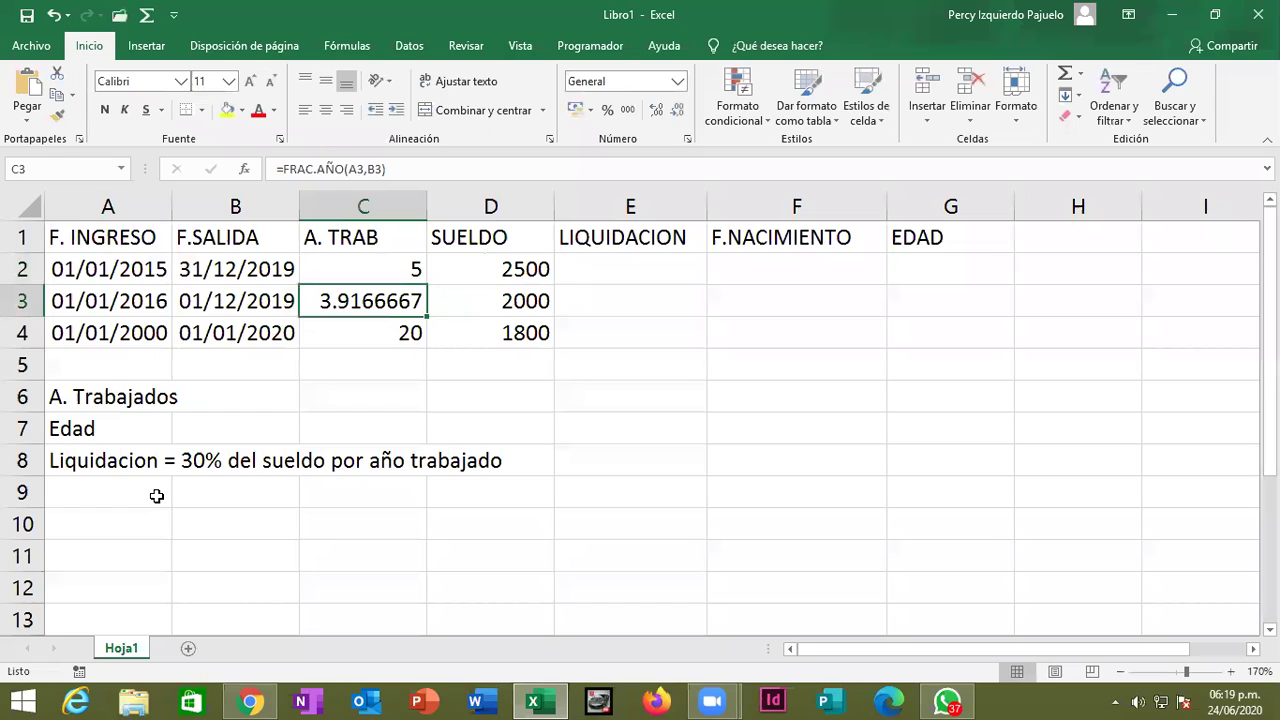
{"action": "key", "text": "Up"}
{"action": "key", "text": "Down"}
{"action": "key", "text": "Right"}
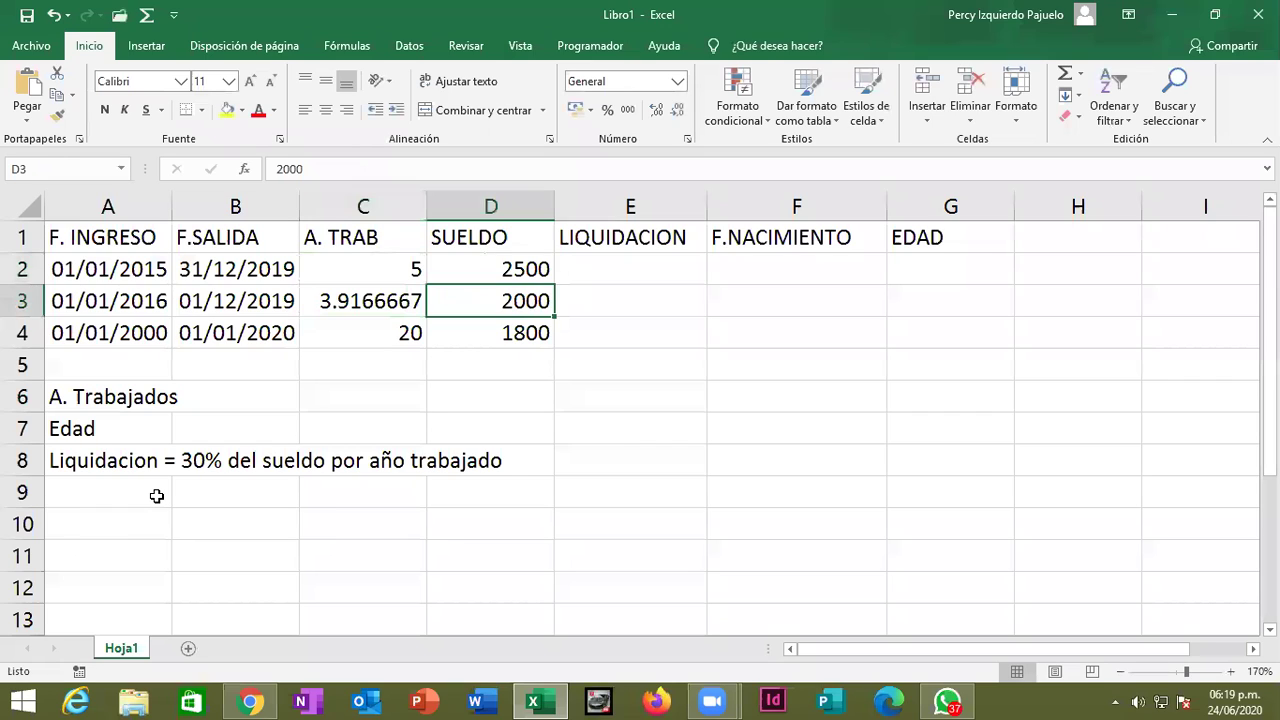
{"action": "key", "text": "Right"}
{"action": "key", "text": "Up"}
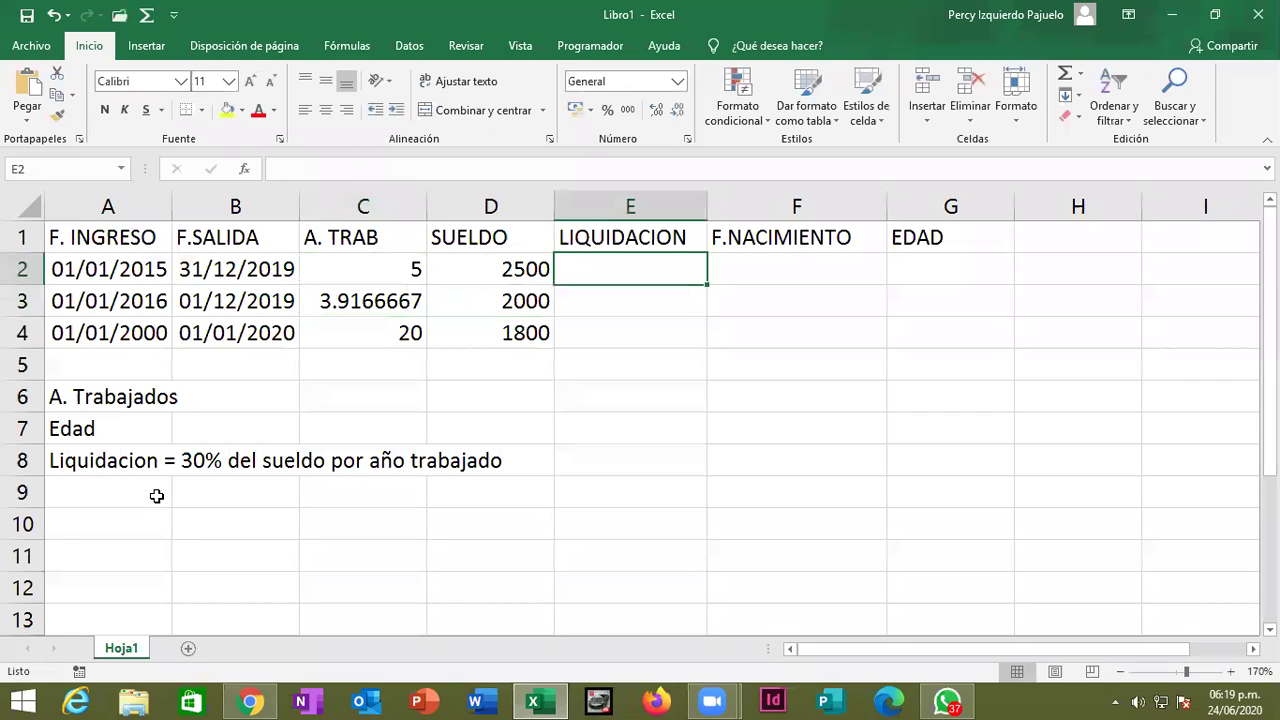
Enter =30%*D2*C2 in E2 and fill to E4, giving 3750, 2350 and 10800.
{"action": "type", "text": "="}
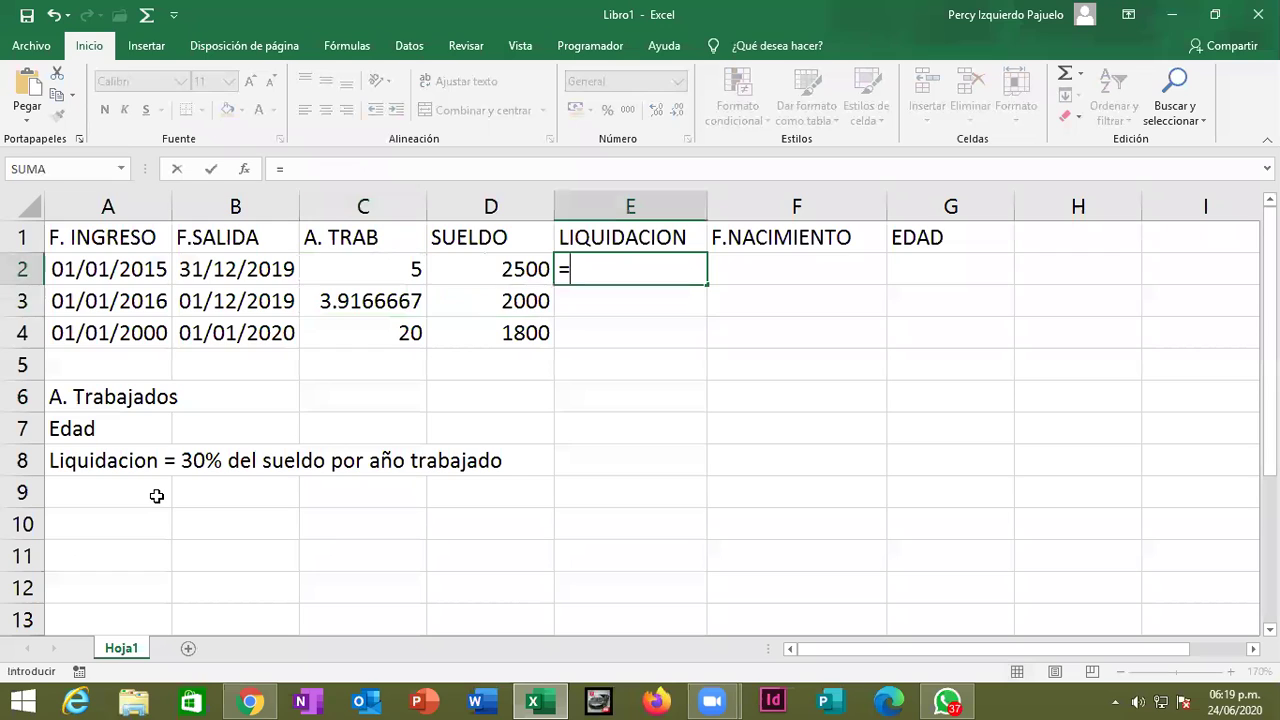
{"action": "type", "text": "30%"}
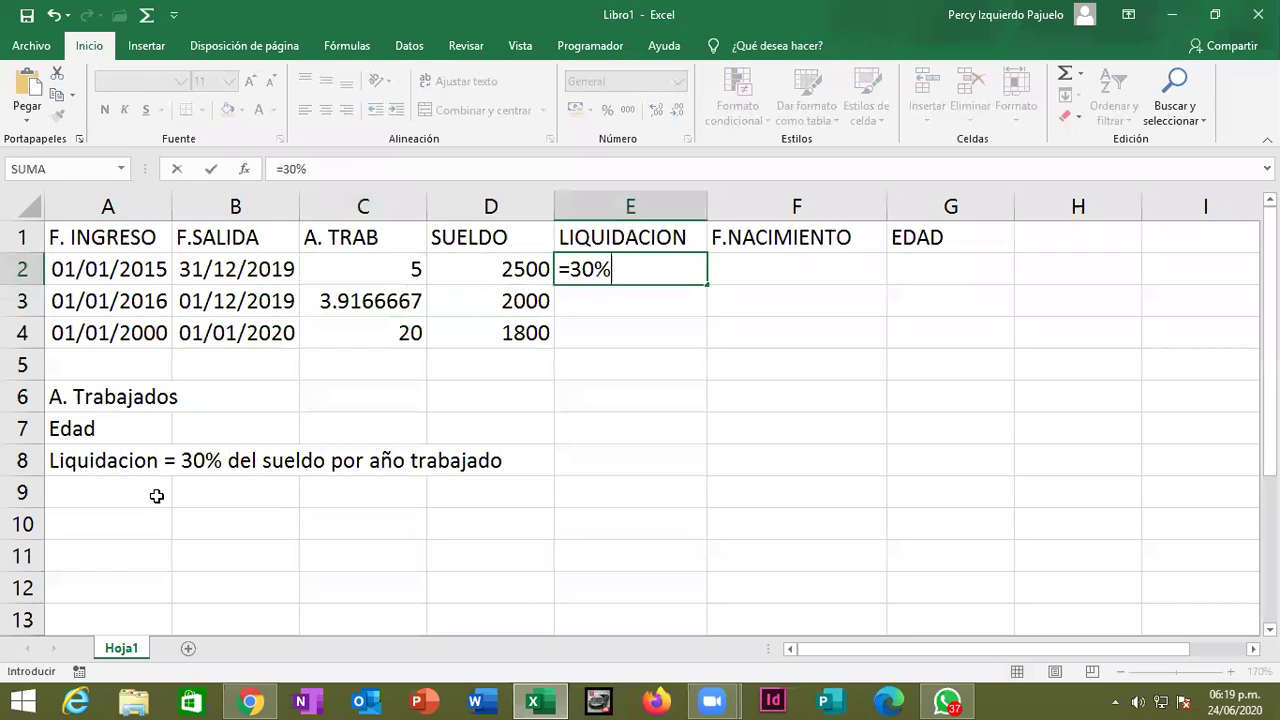
{"action": "type", "text": "*"}
{"action": "left_click", "coordinate": [450, 269]}
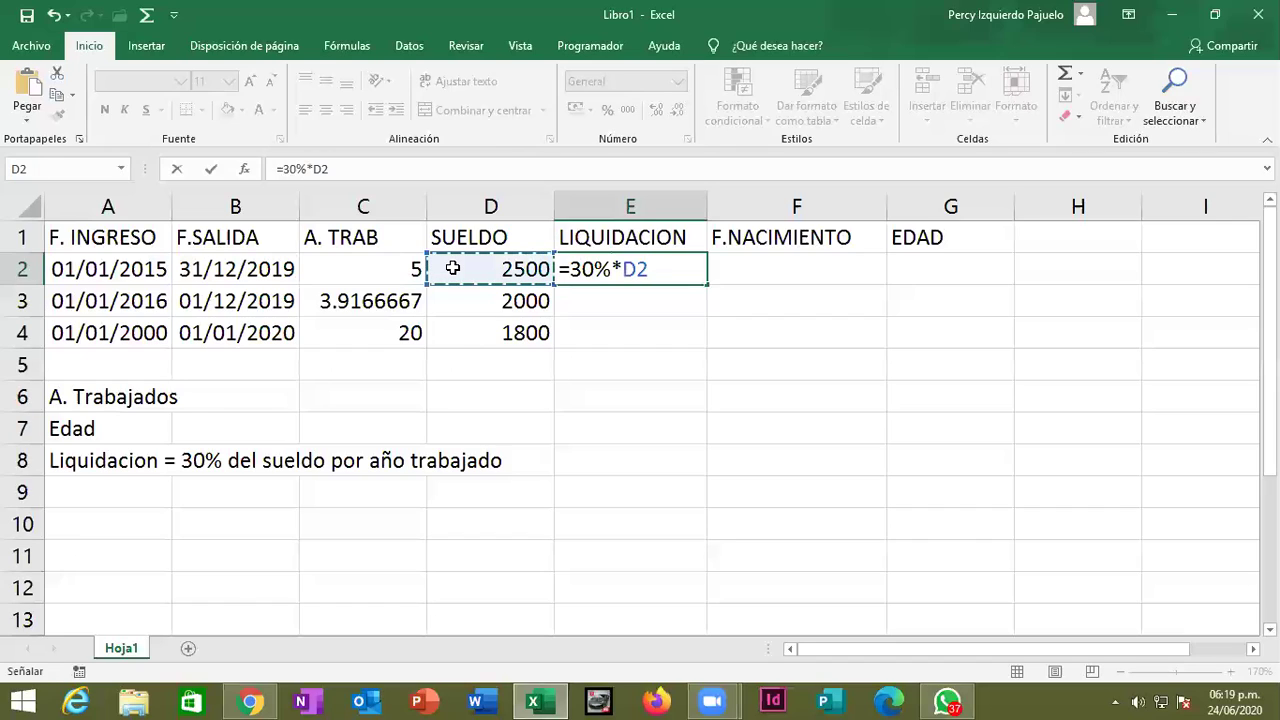
{"action": "type", "text": "*"}
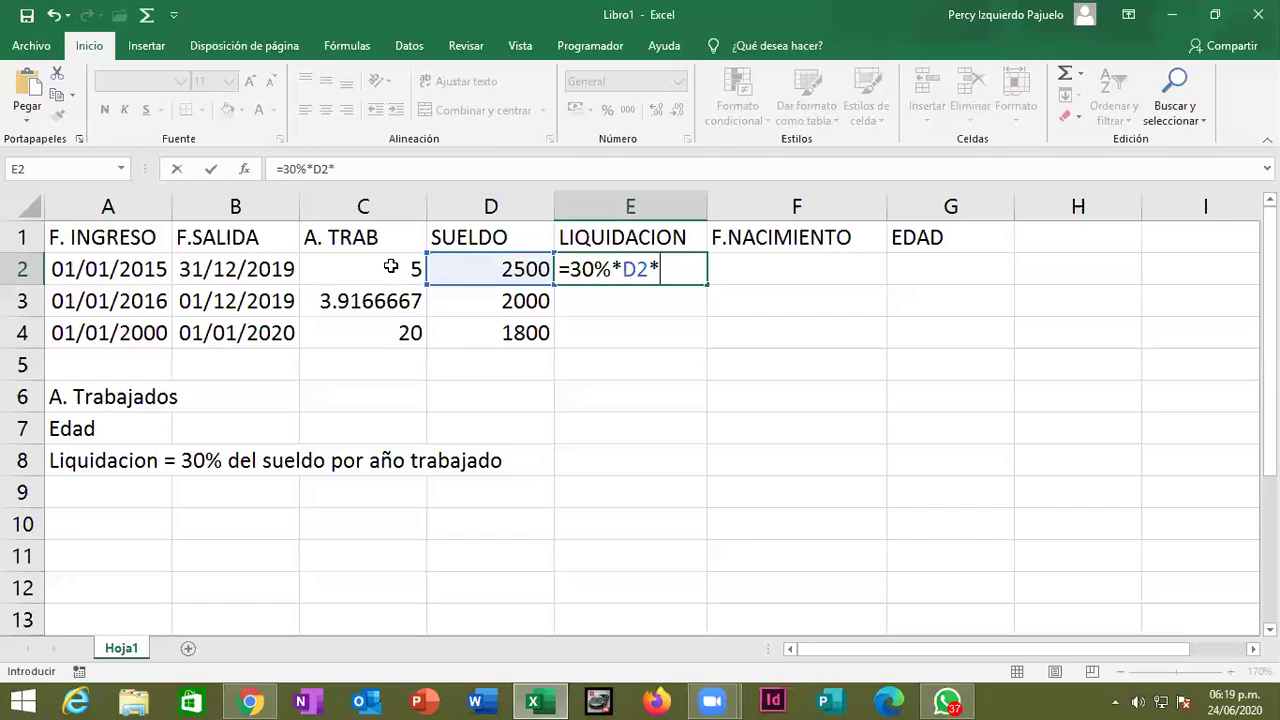
{"action": "left_click", "coordinate": [390, 267]}
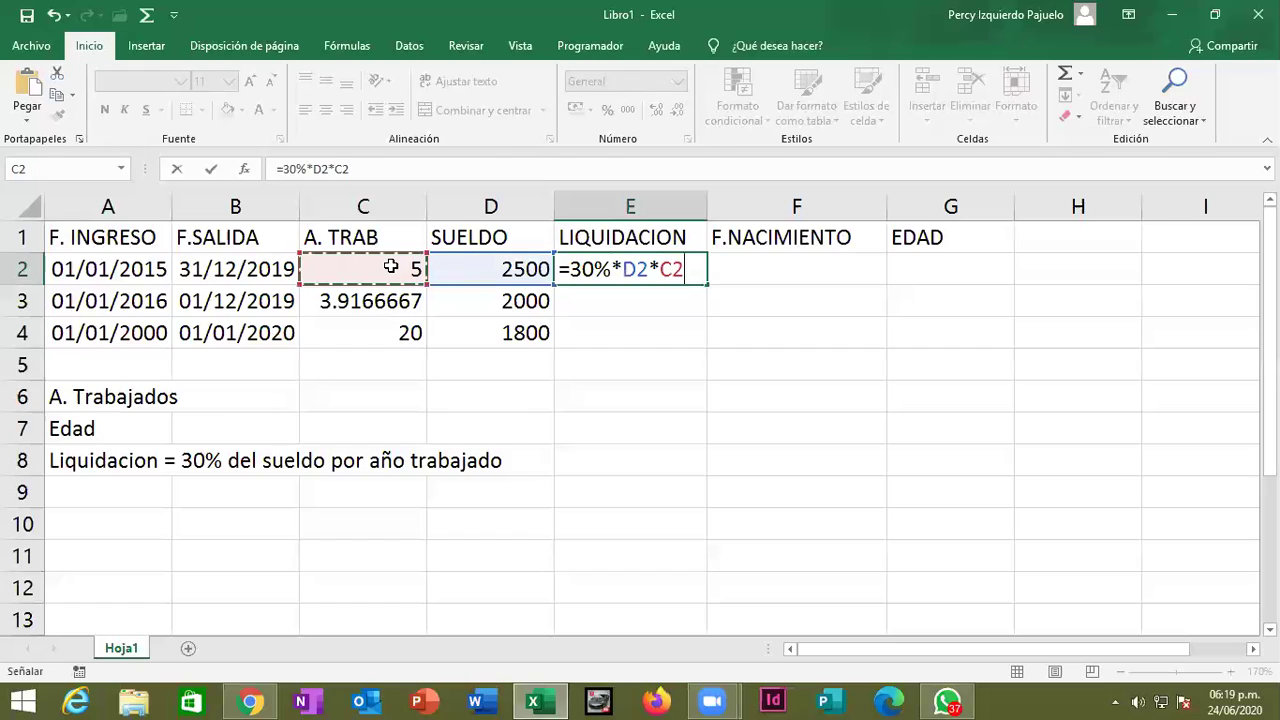
{"action": "key", "text": "Return"}
{"action": "key", "text": "Up"}
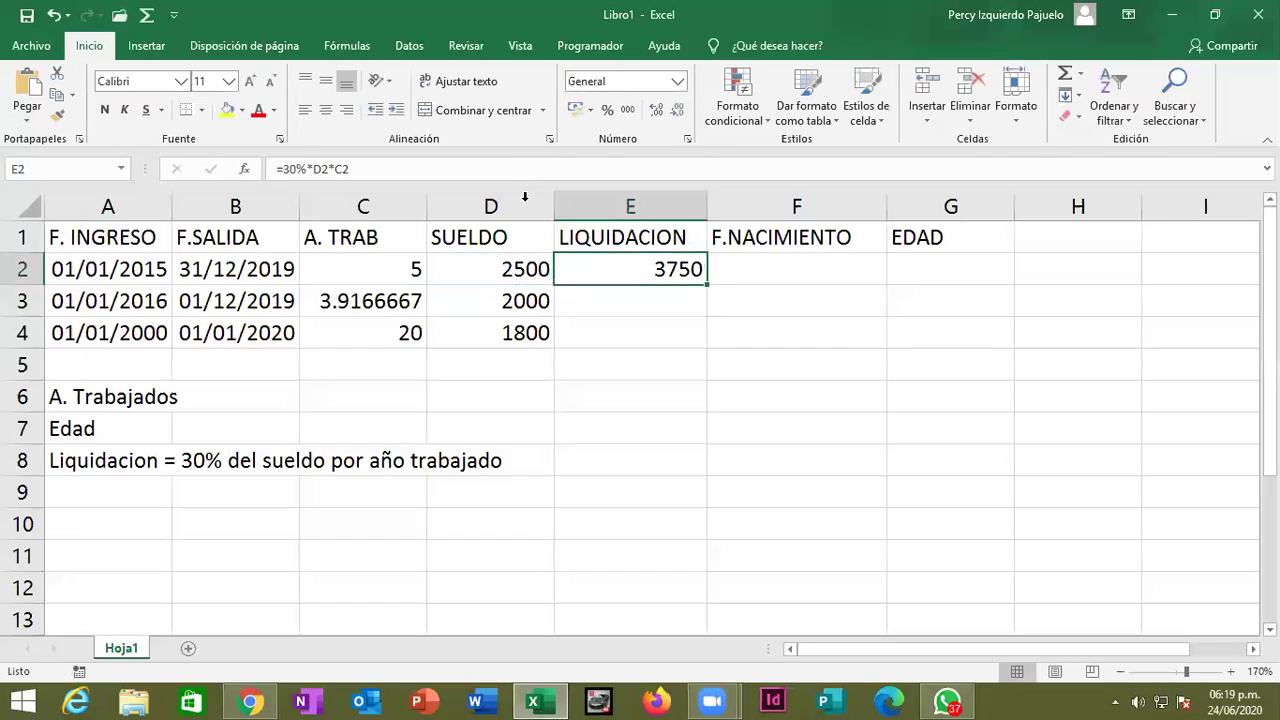
{"action": "left_click_drag", "start_coordinate": [706, 285], "coordinate": [702, 342]}
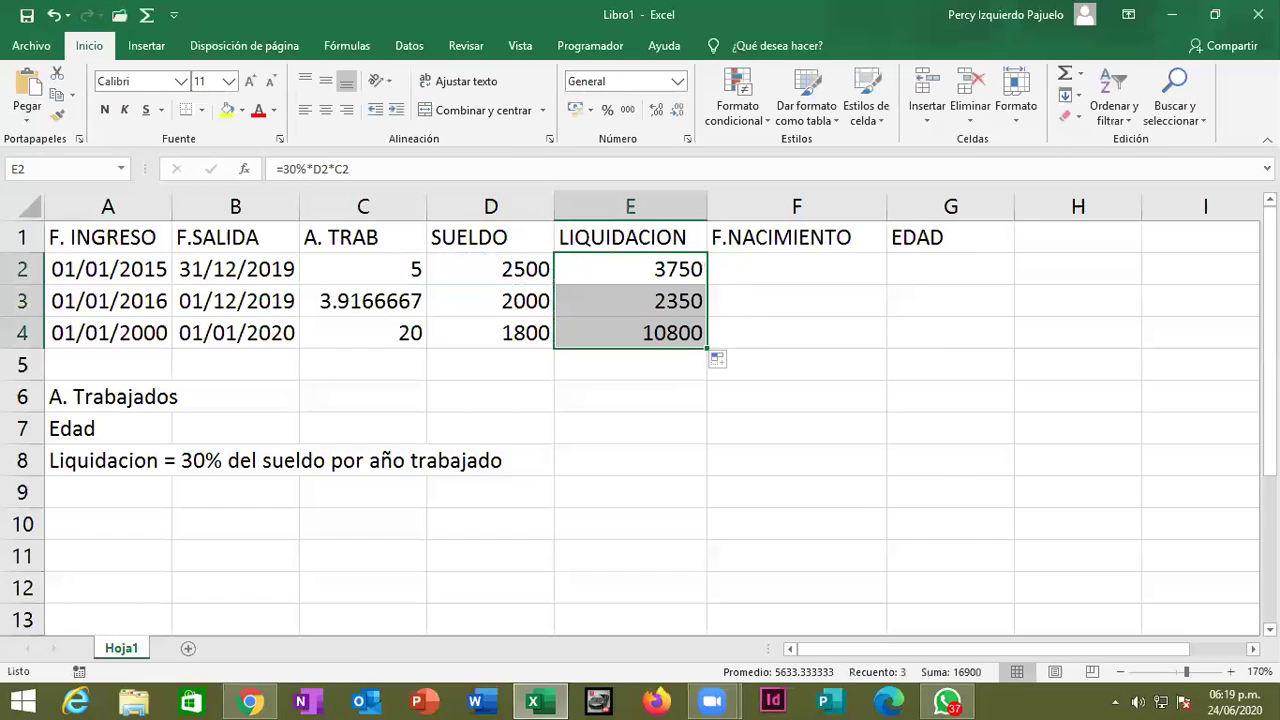
{"action": "scroll", "coordinate": [694, 346], "scroll_direction": "right", "scroll_amount": 2}
Enter the birth dates 05/08/1977, 10/10/1990 and 05/04/88 in F2 through F4.
{"action": "key", "text": "Right"}
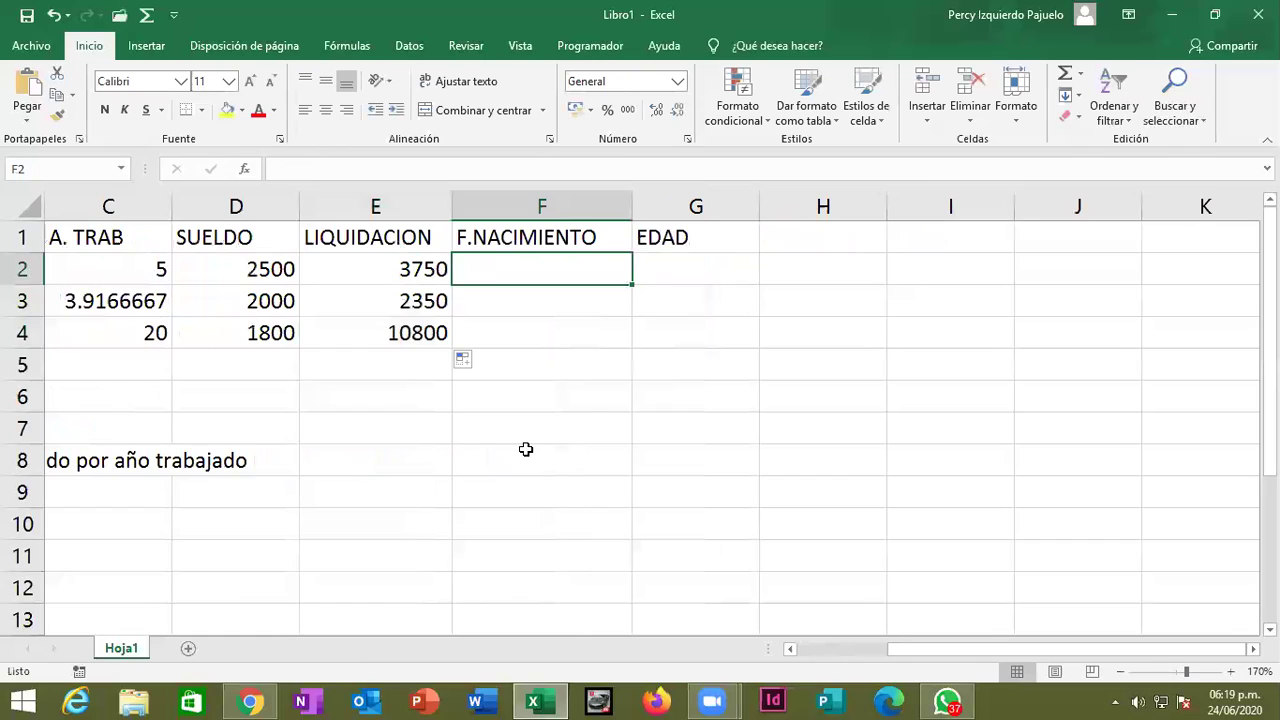
{"action": "type", "text": "05/08/1977"}
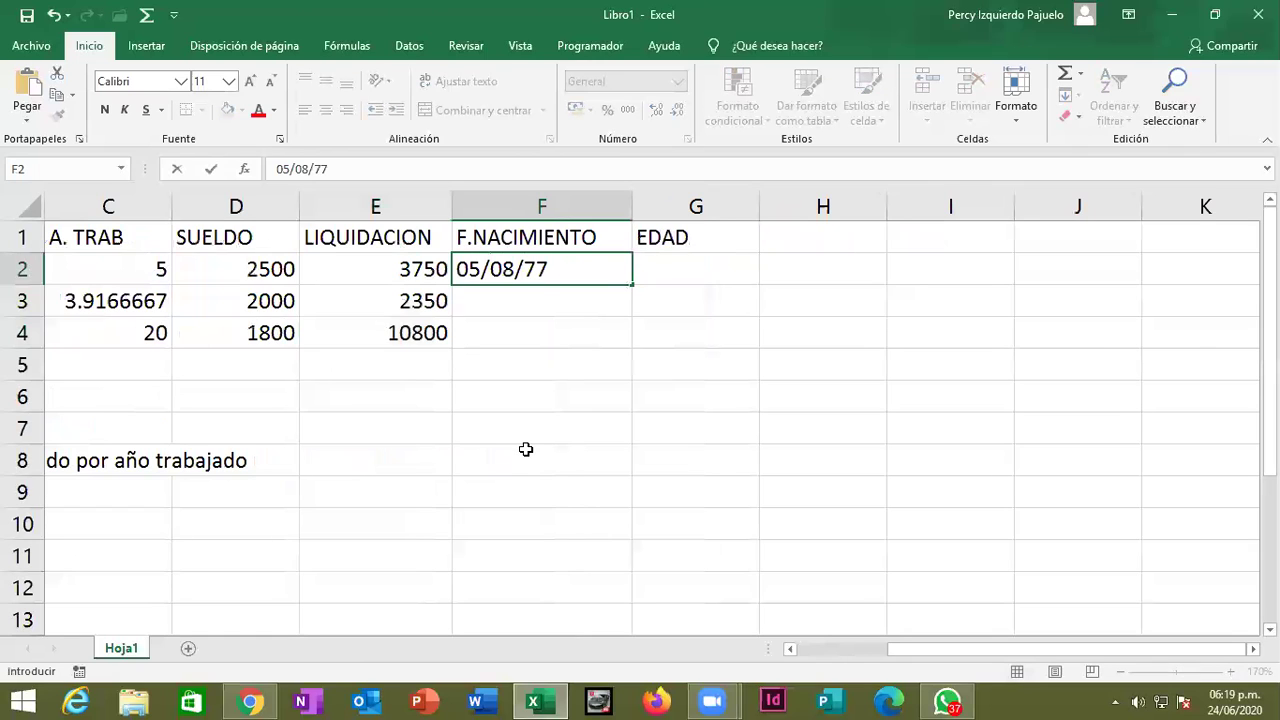
{"action": "key", "text": "Return"}
{"action": "type", "text": "10/10/1990"}
{"action": "key", "text": "Return"}
{"action": "type", "text": "05/04/88"}
{"action": "key", "text": "Return"}
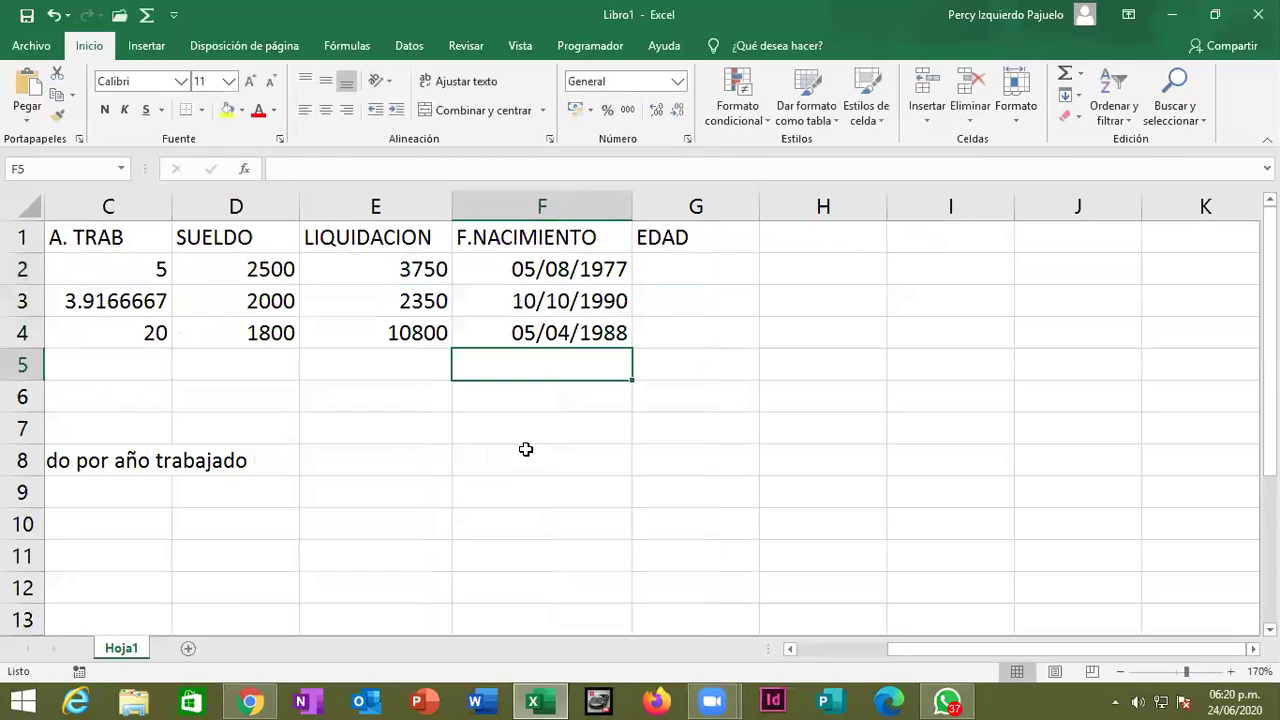
{"action": "key", "text": "Right"}
{"action": "key", "text": "Up"}
{"action": "key", "text": "Up"}
{"action": "key", "text": "Up"}
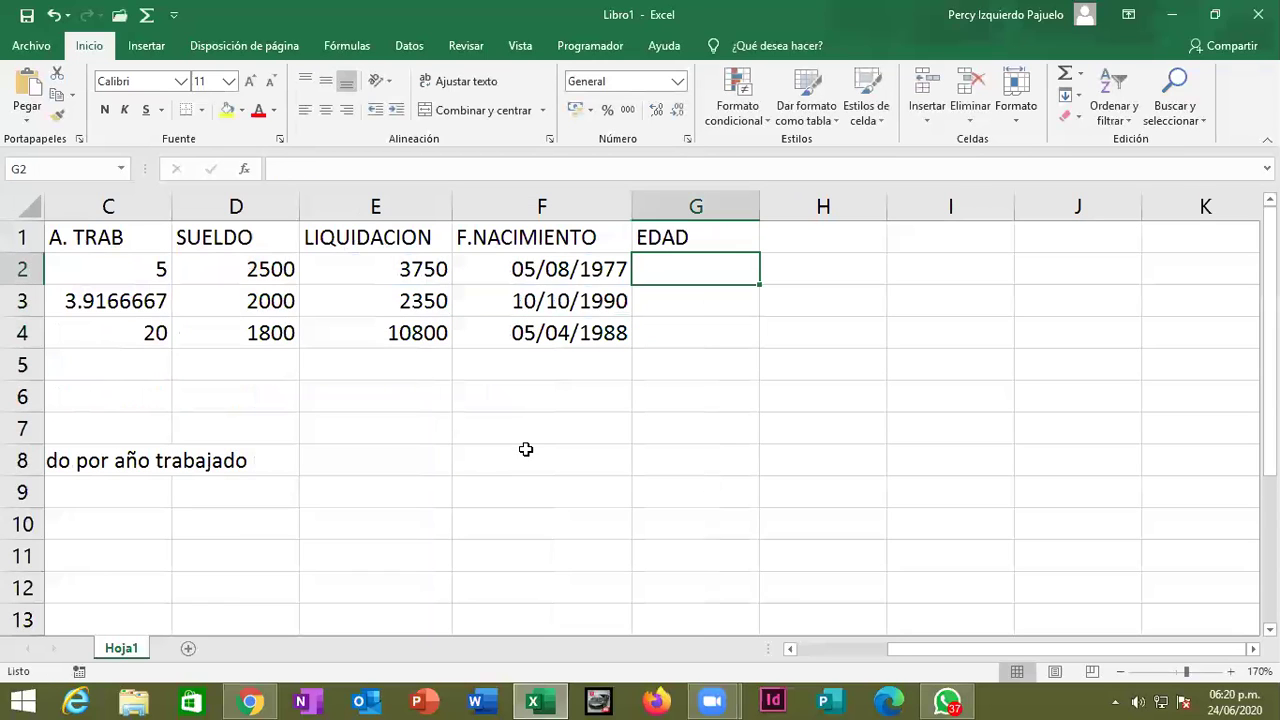
Enter =AÑO(HOY())-AÑO(F2) in G2 to compute the age from the birth year.
{"action": "left_click_drag", "start_coordinate": [1015, 649], "coordinate": [1020, 650]}
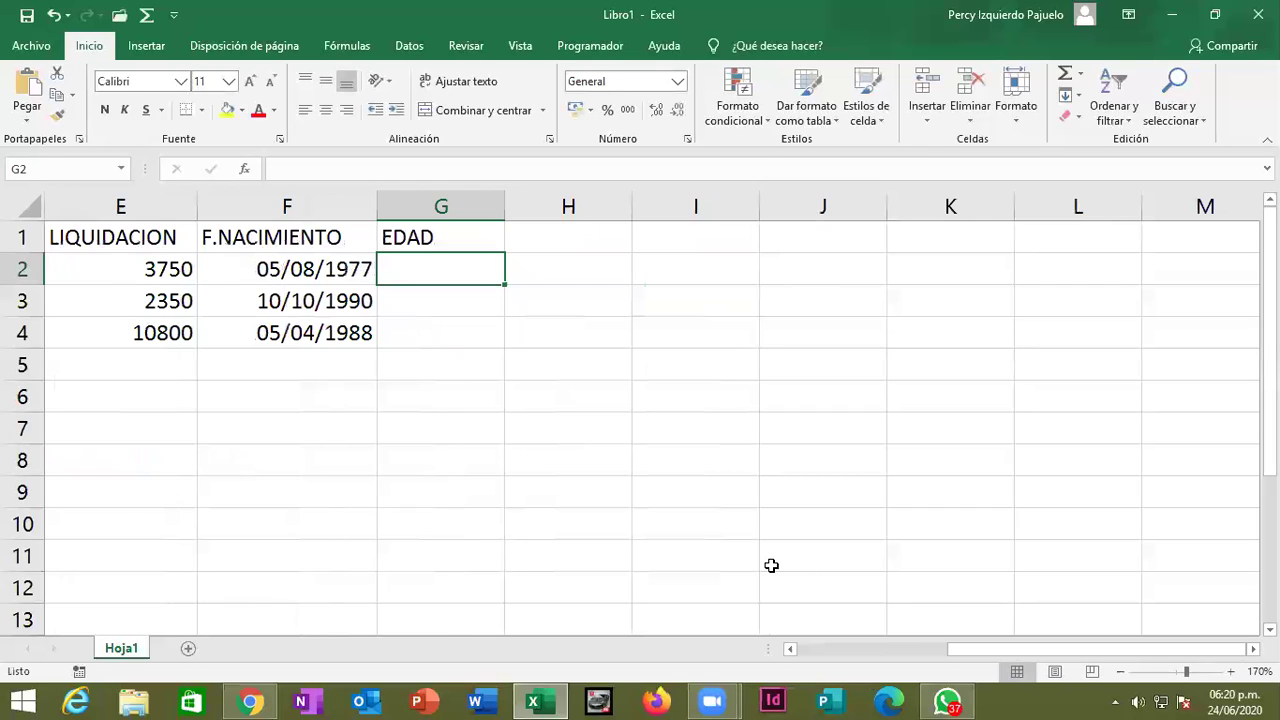
{"action": "type", "text": "=año"}
{"action": "key", "text": "Tab"}
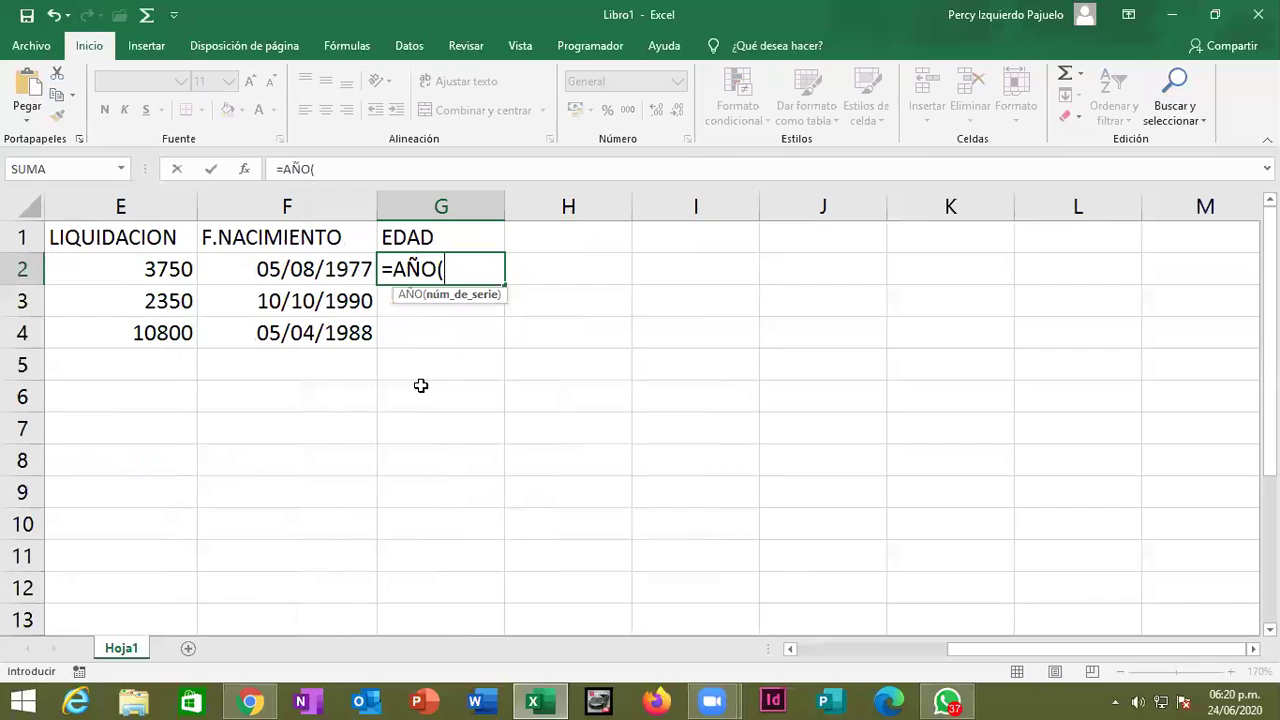
{"action": "type", "text": "hoy()"}
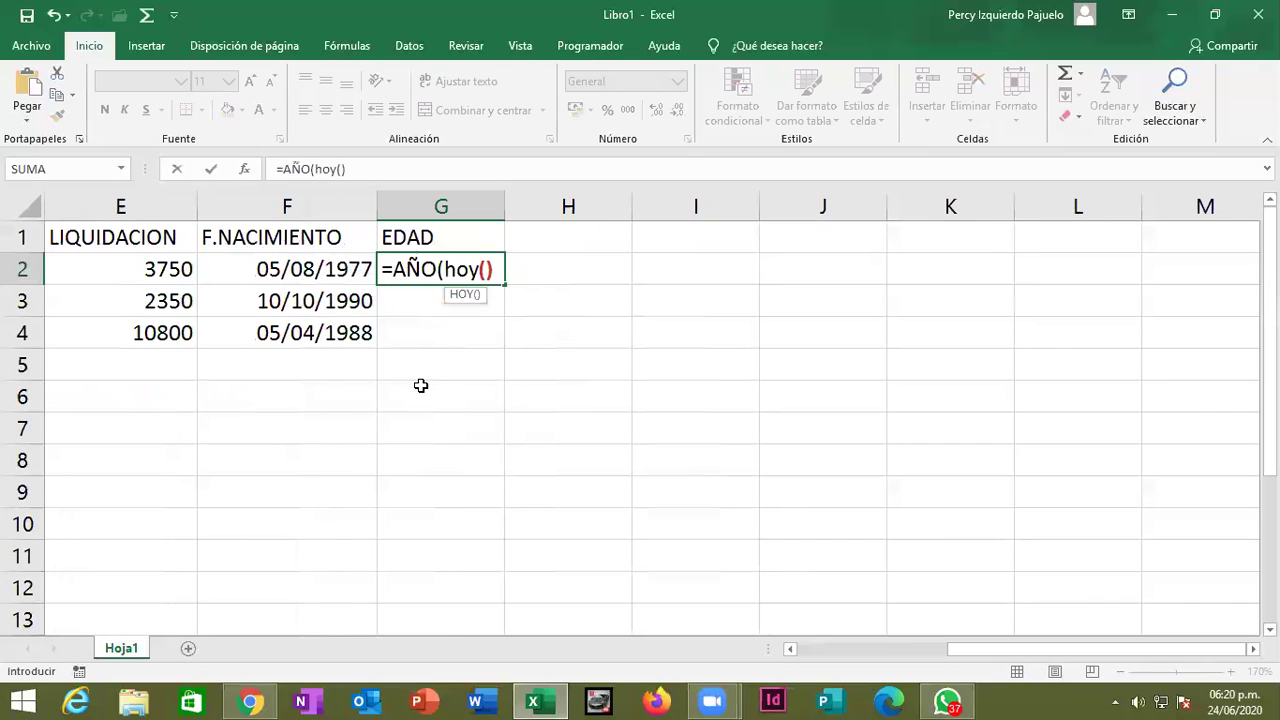
{"action": "type", "text": ")-"}
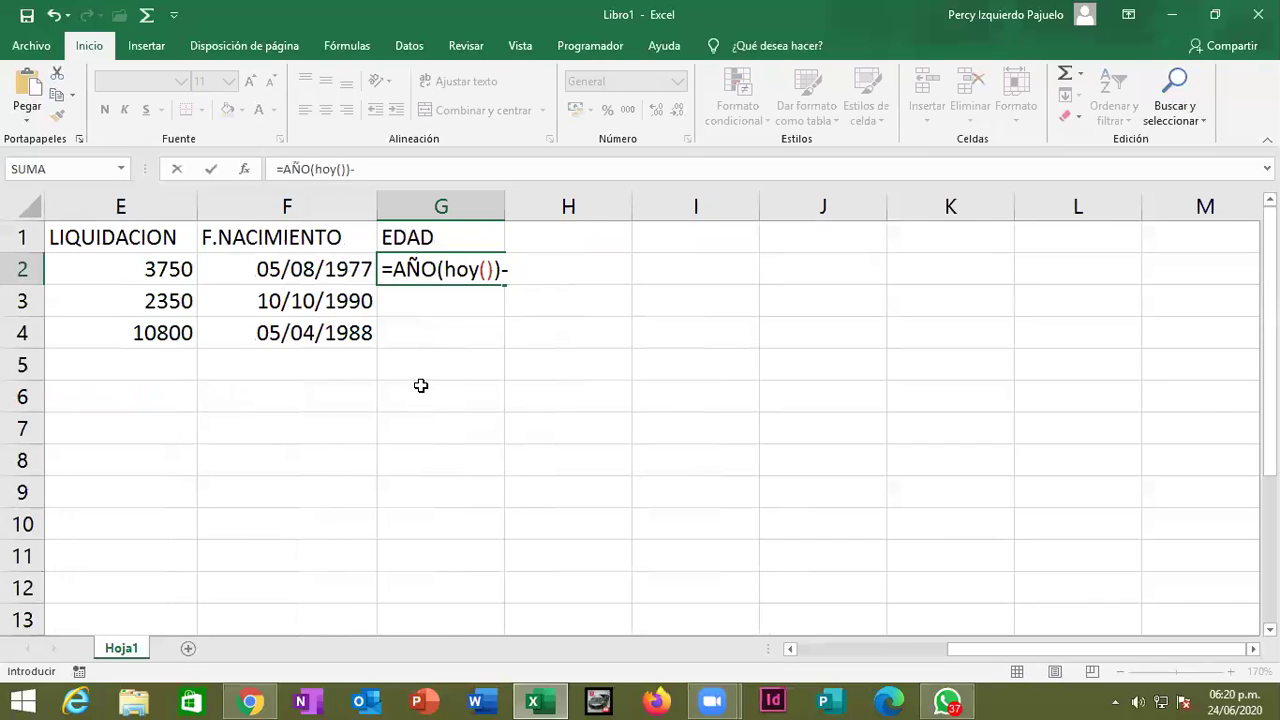
{"action": "type", "text": "año("}
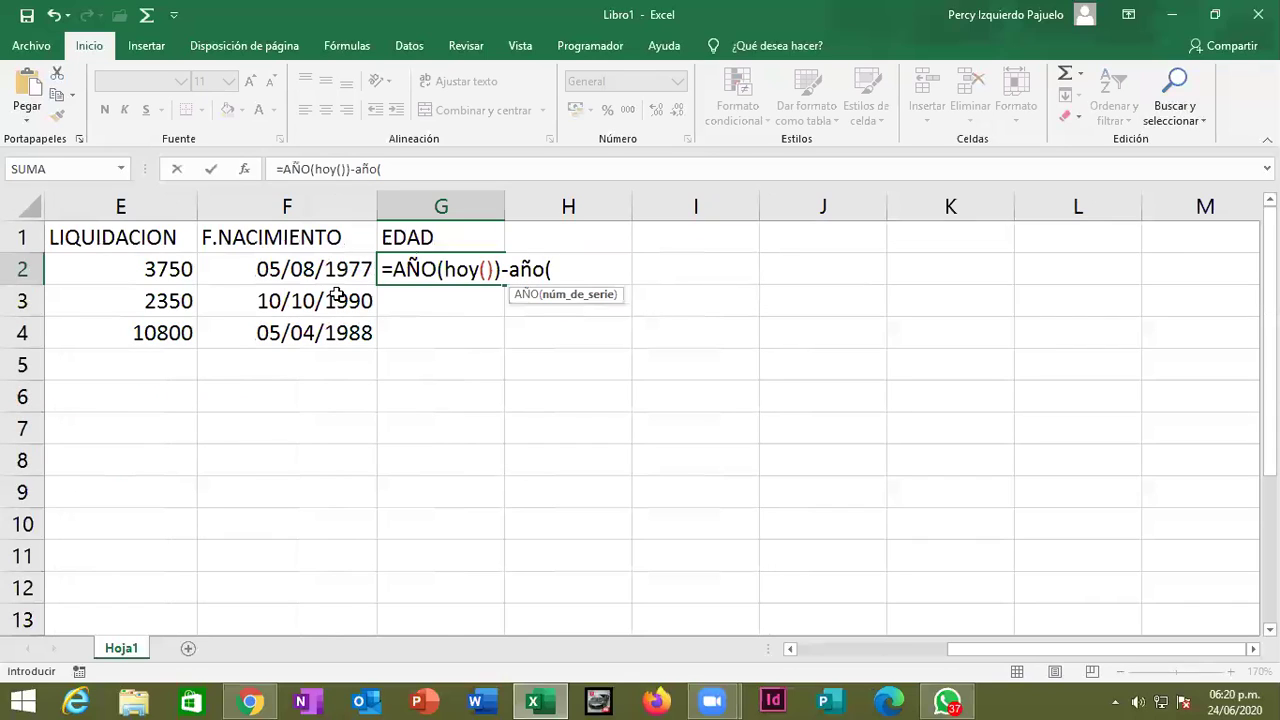
{"action": "left_click", "coordinate": [333, 272]}
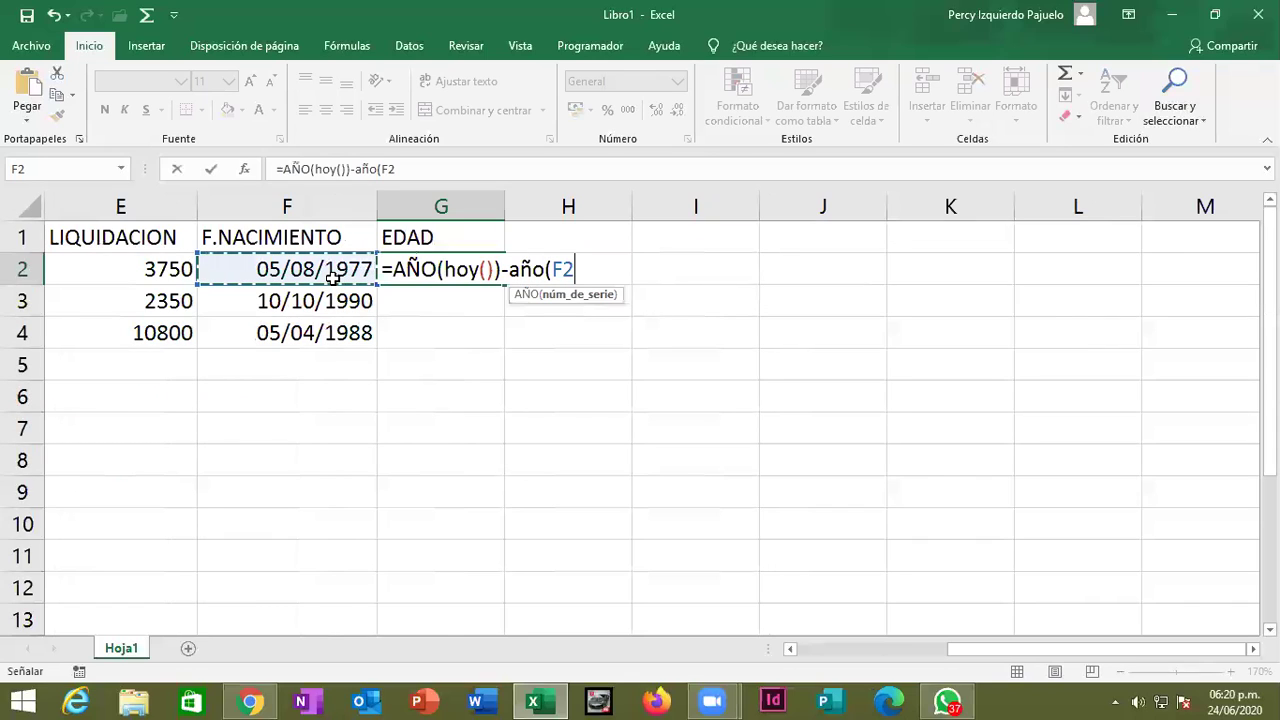
{"action": "type", "text": ")"}
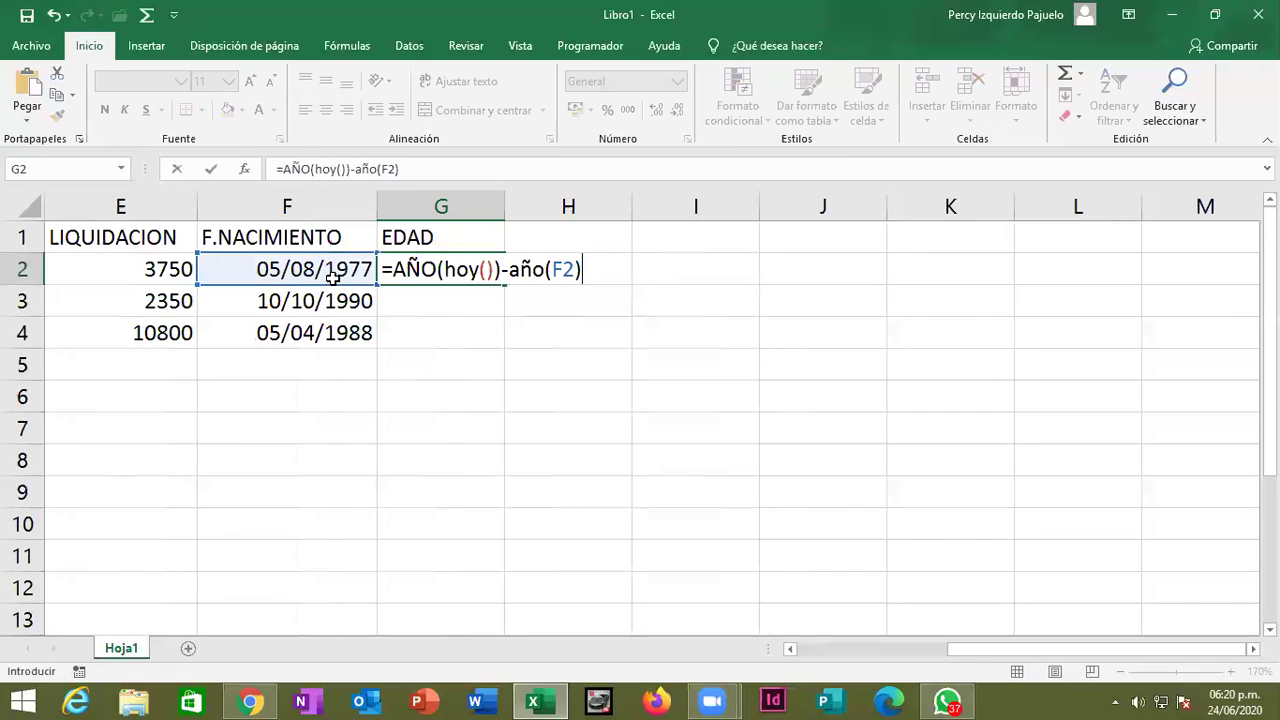
{"action": "key", "text": "Return"}
Format G2 as General and fill the age formula down to G4, showing 43, 30 and 32.
{"action": "key", "text": "Up"}
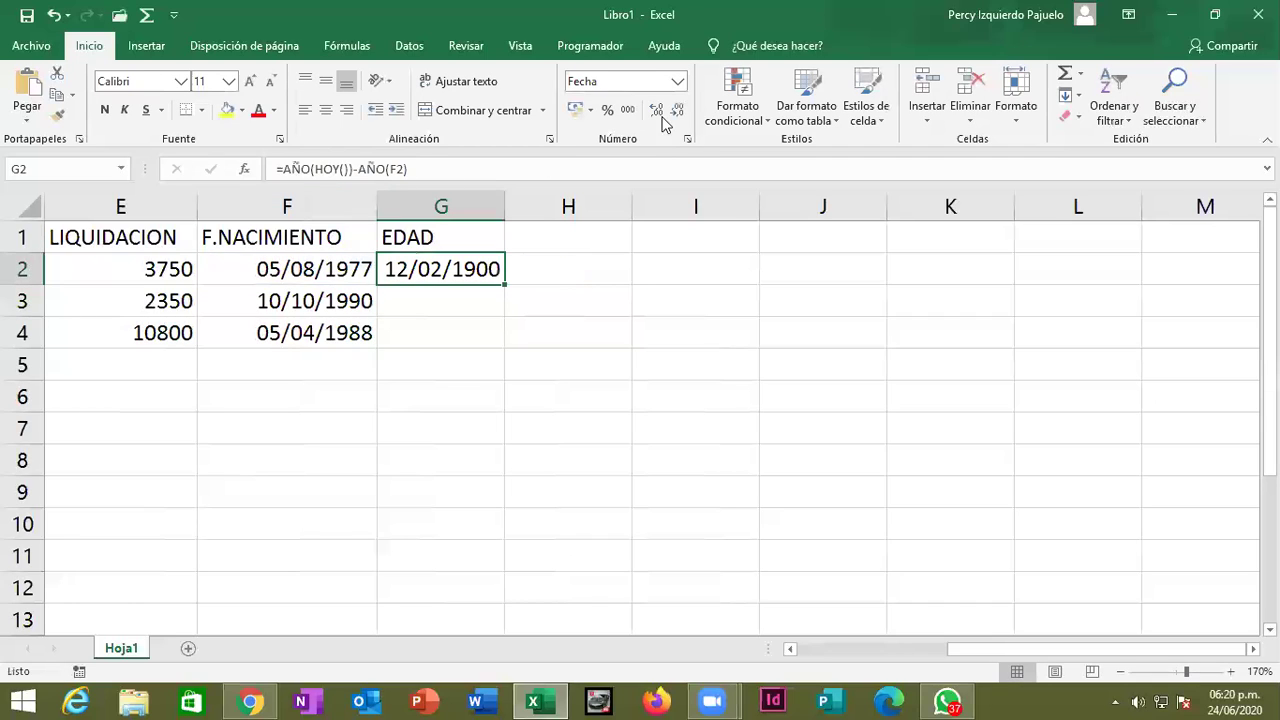
{"action": "left_click", "coordinate": [678, 82]}
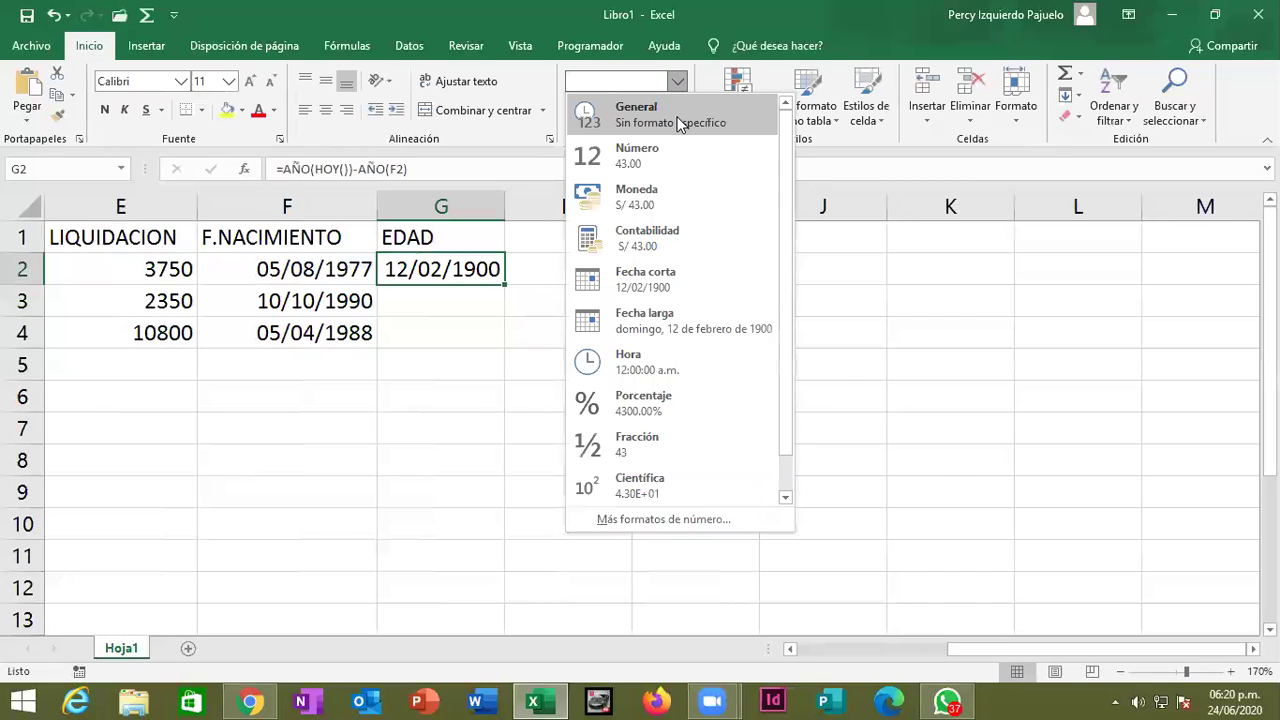
{"action": "left_click", "coordinate": [678, 122]}
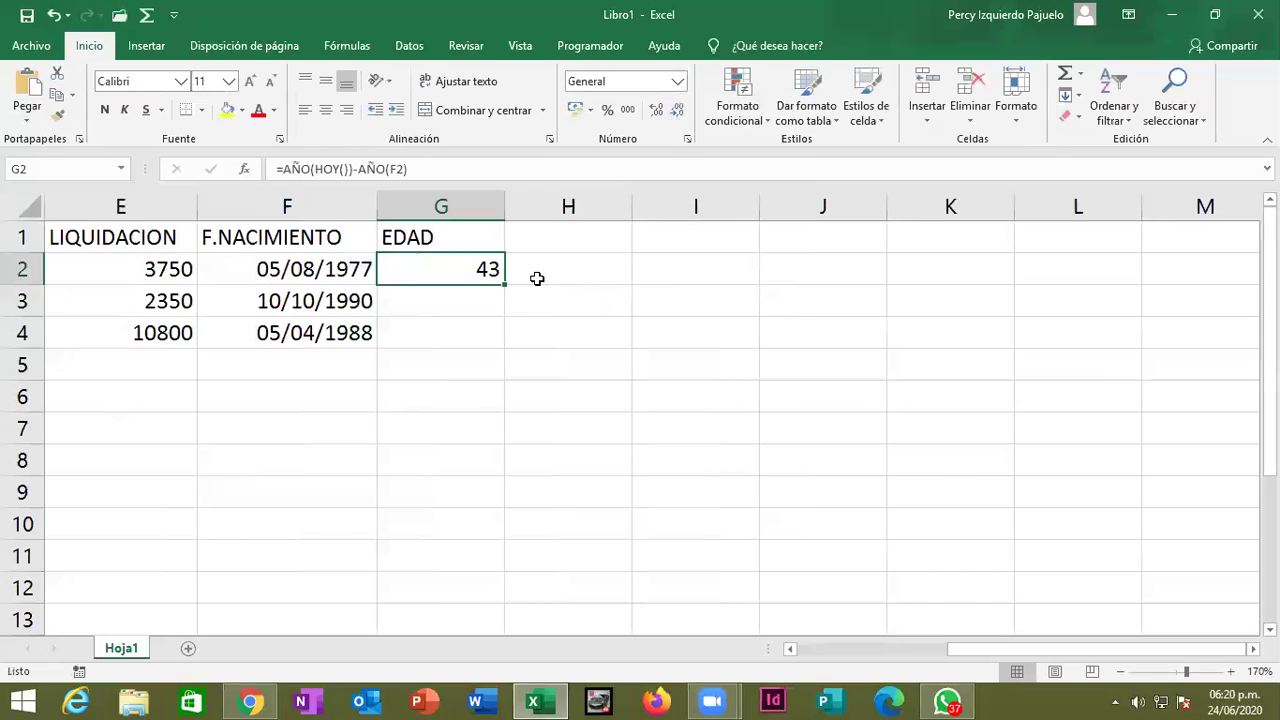
{"action": "left_click_drag", "start_coordinate": [506, 285], "coordinate": [591, 347]}
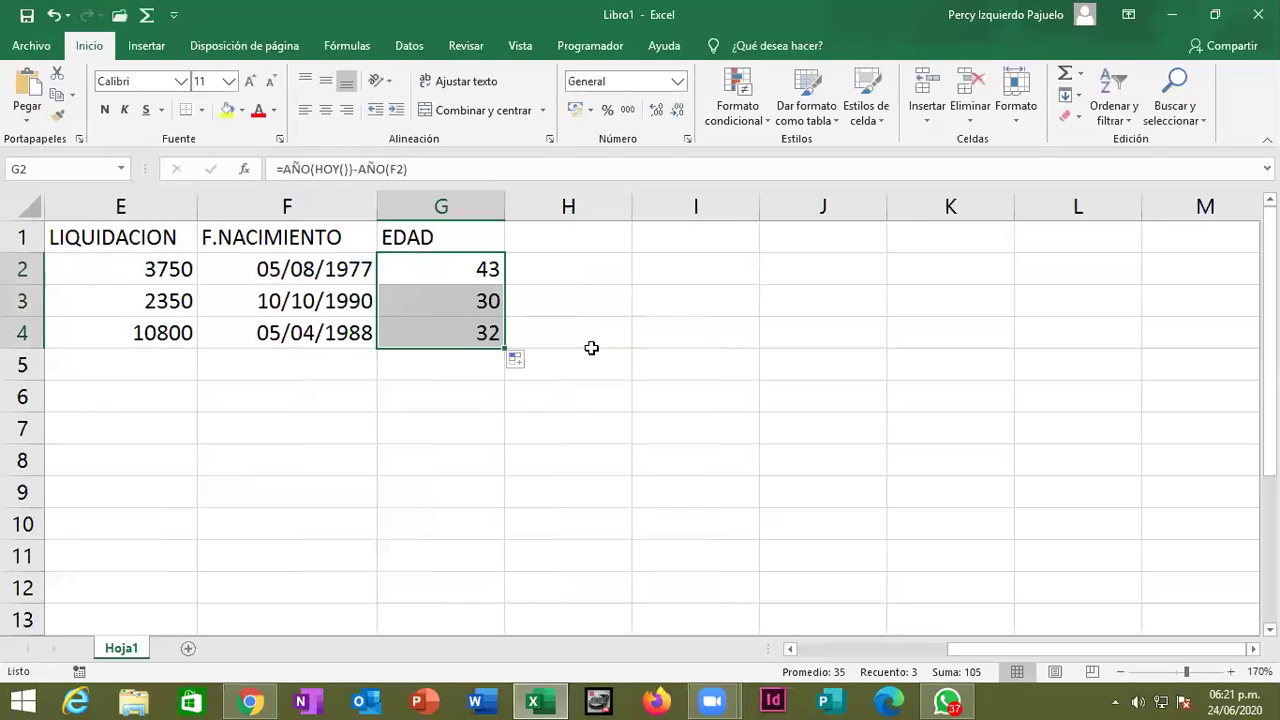
{"action": "left_click", "coordinate": [318, 312]}
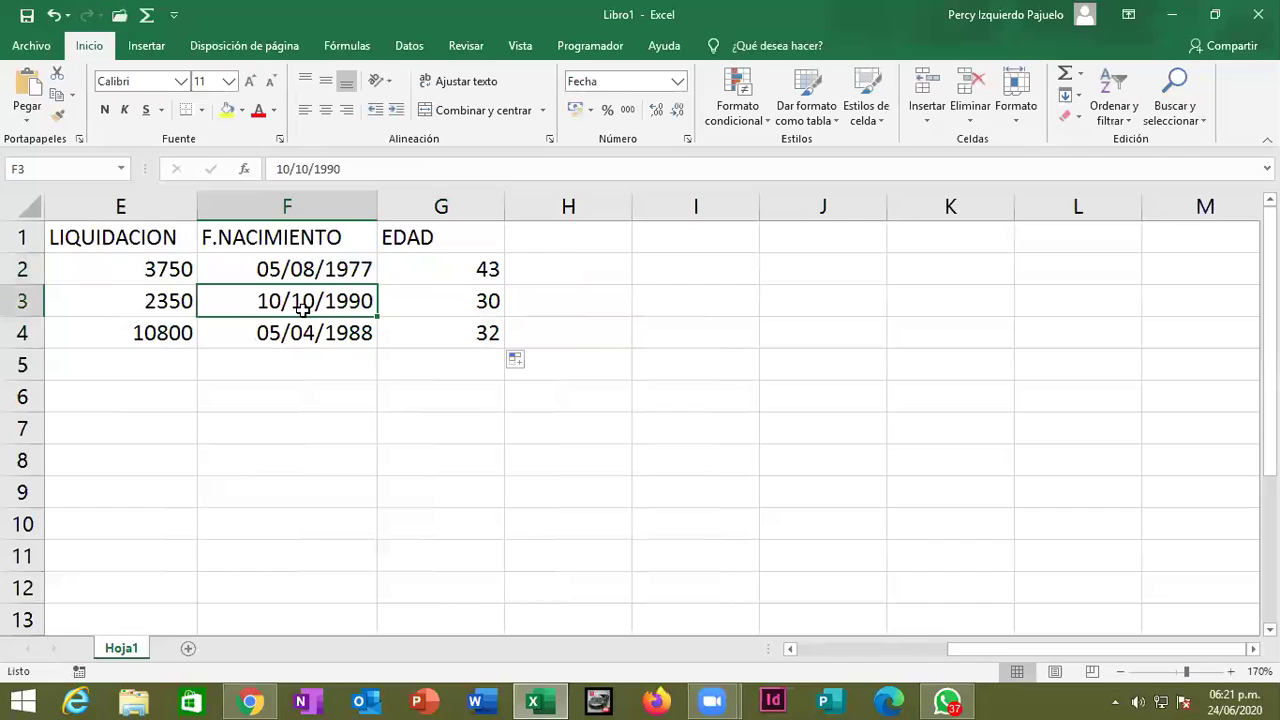
{"action": "left_click", "coordinate": [303, 276]}
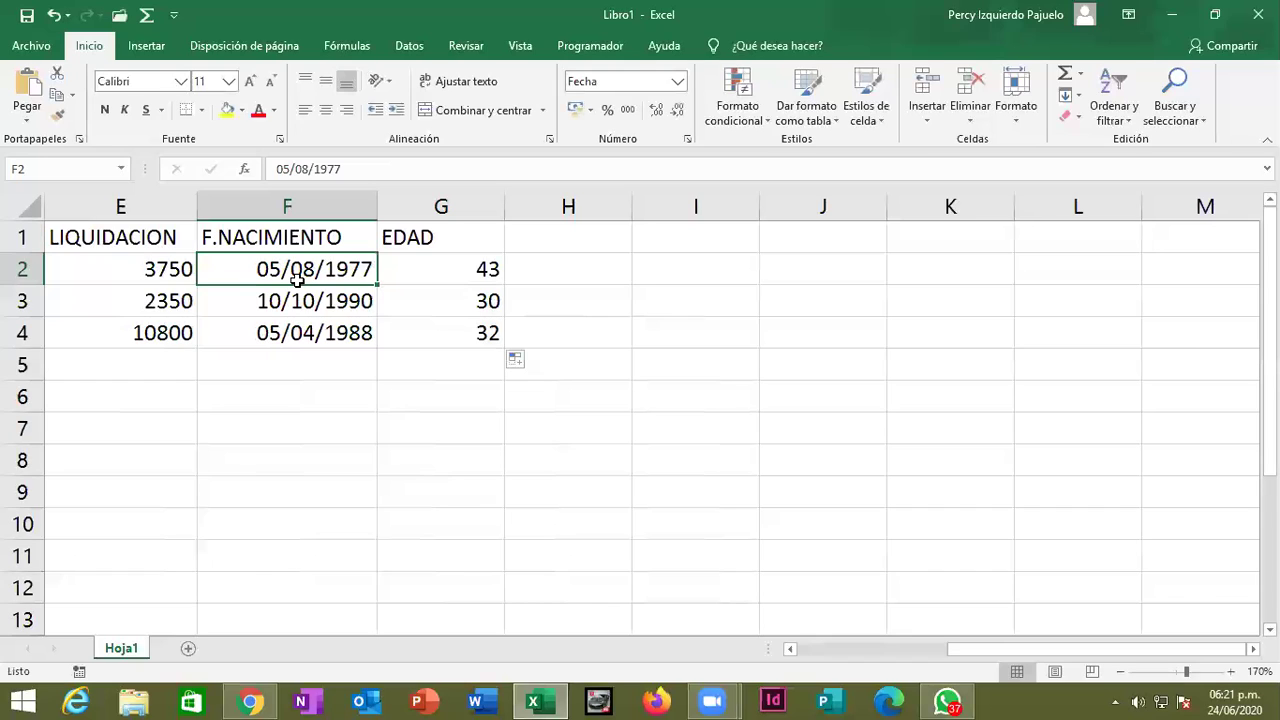
{"action": "left_click", "coordinate": [309, 301]}
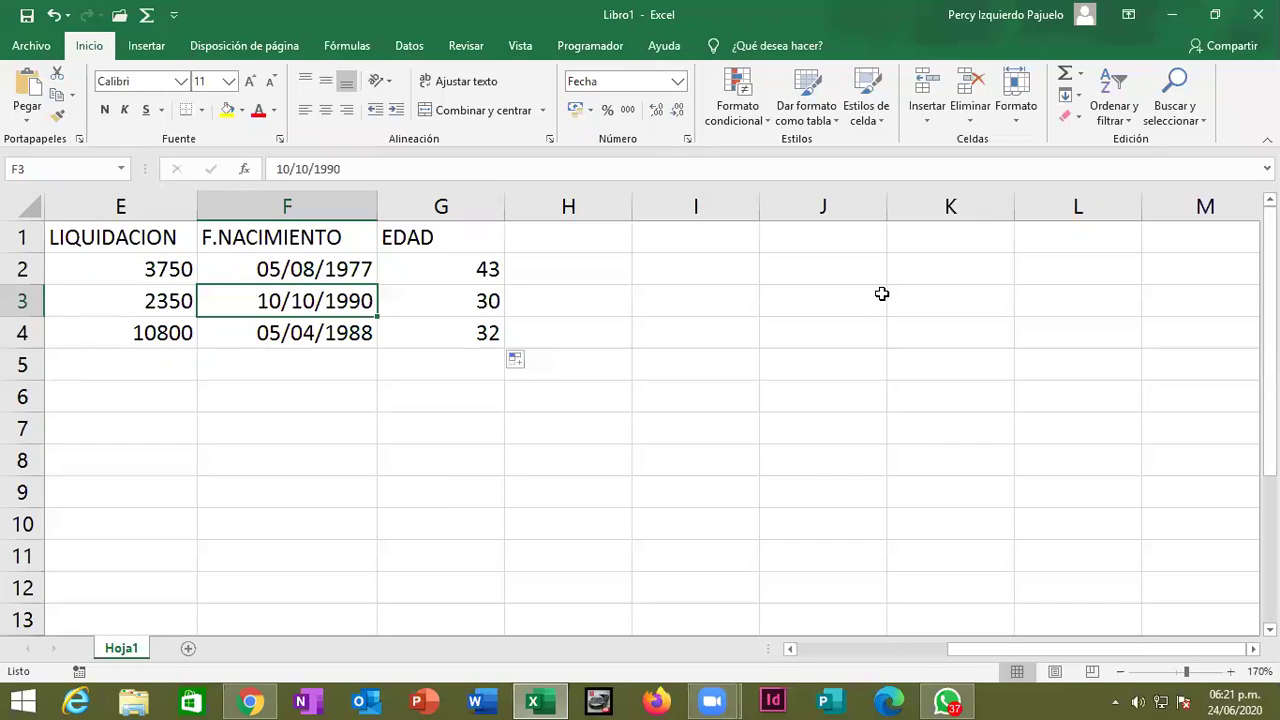
Add the header EDAD in cell H1.
{"action": "left_click", "coordinate": [576, 246]}
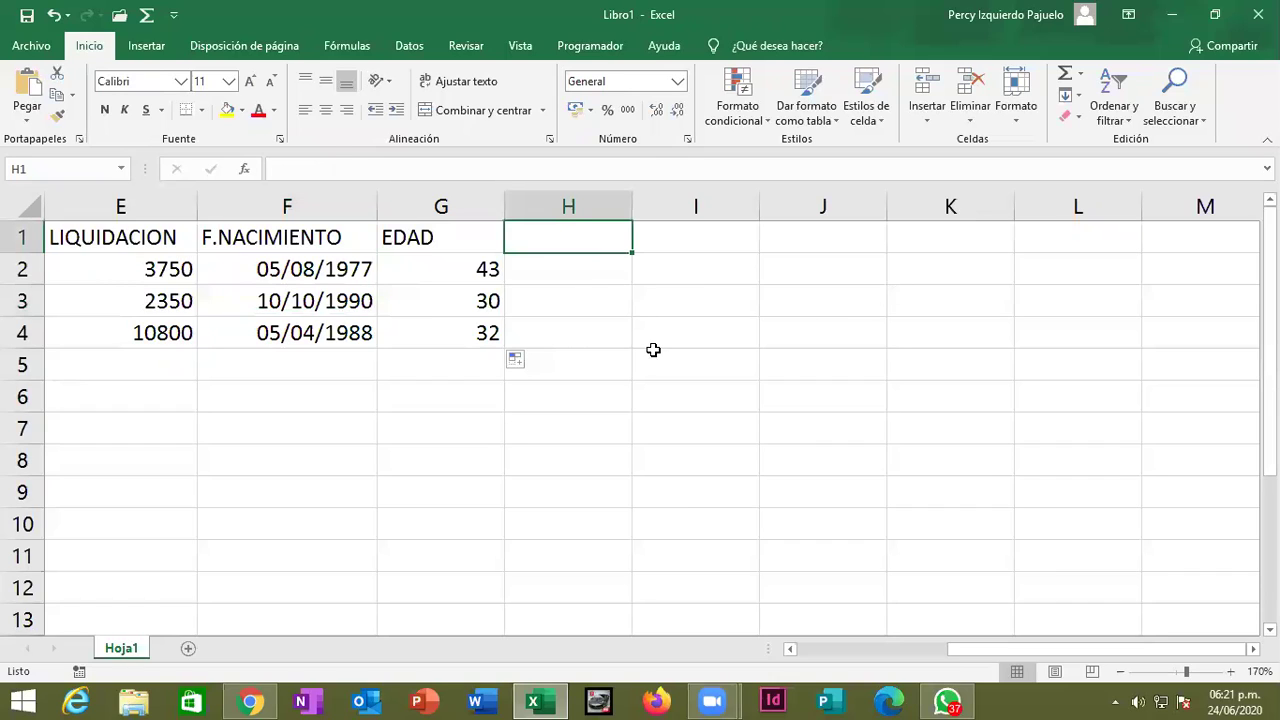
{"action": "type", "text": "edad"}
{"action": "key", "text": "BackSpace"}
{"action": "key", "text": "BackSpace"}
{"action": "key", "text": "BackSpace"}
{"action": "key", "text": "BackSpace"}
{"action": "type", "text": "EDAD"}
{"action": "key", "text": "Return"}
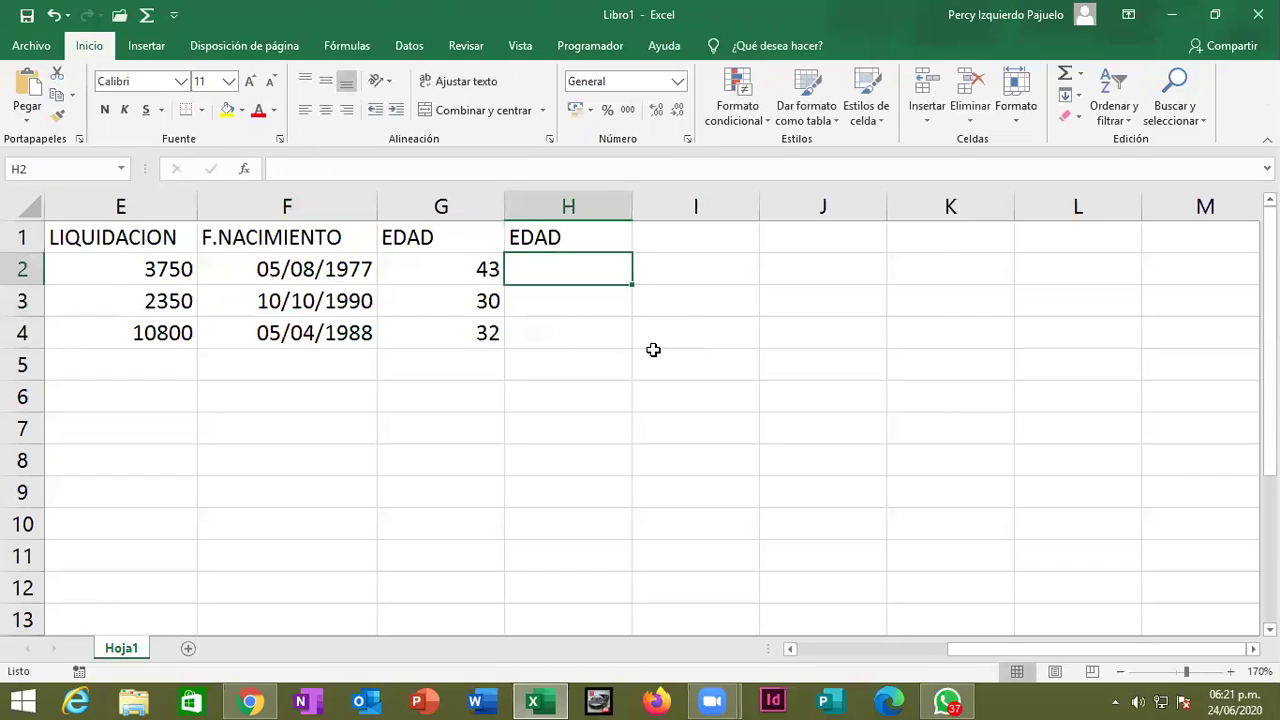
Enter =FRAC.AÑO(F2,HOY()) in H2 to get the fractional age 42.886111.
{"action": "type", "text": "=F"}
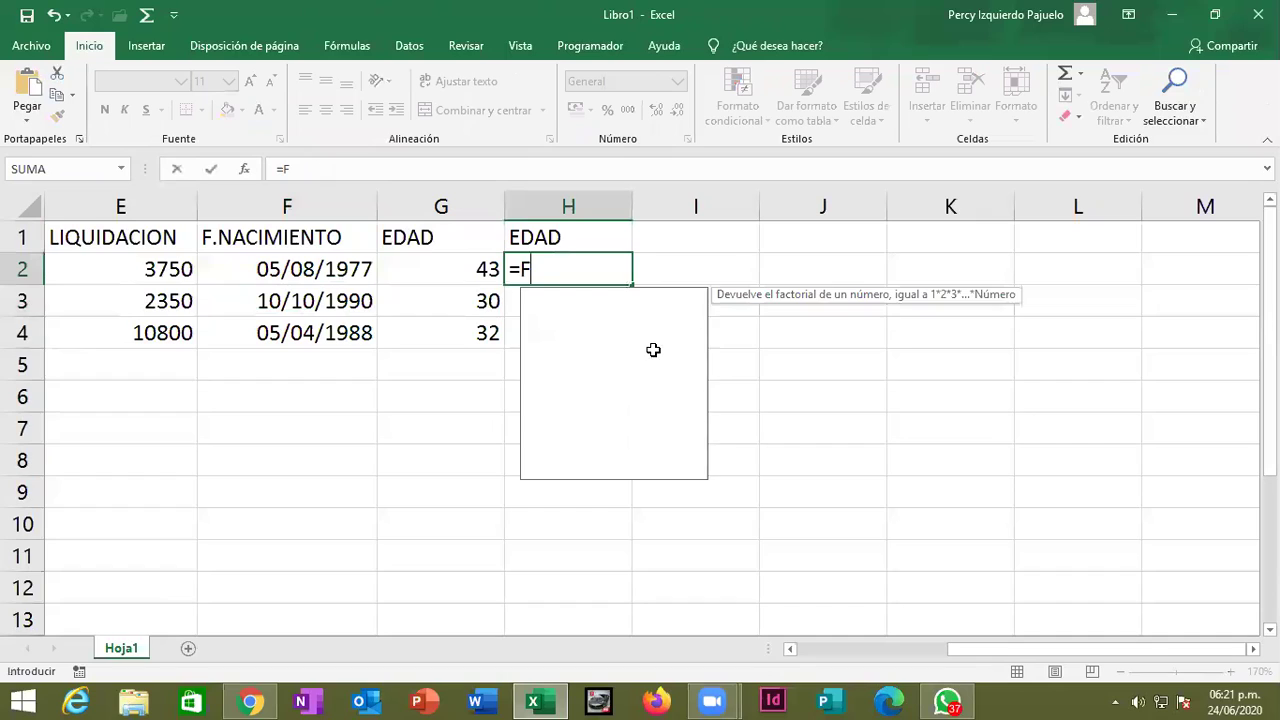
{"action": "type", "text": "RAC"}
{"action": "key", "text": "Tab"}
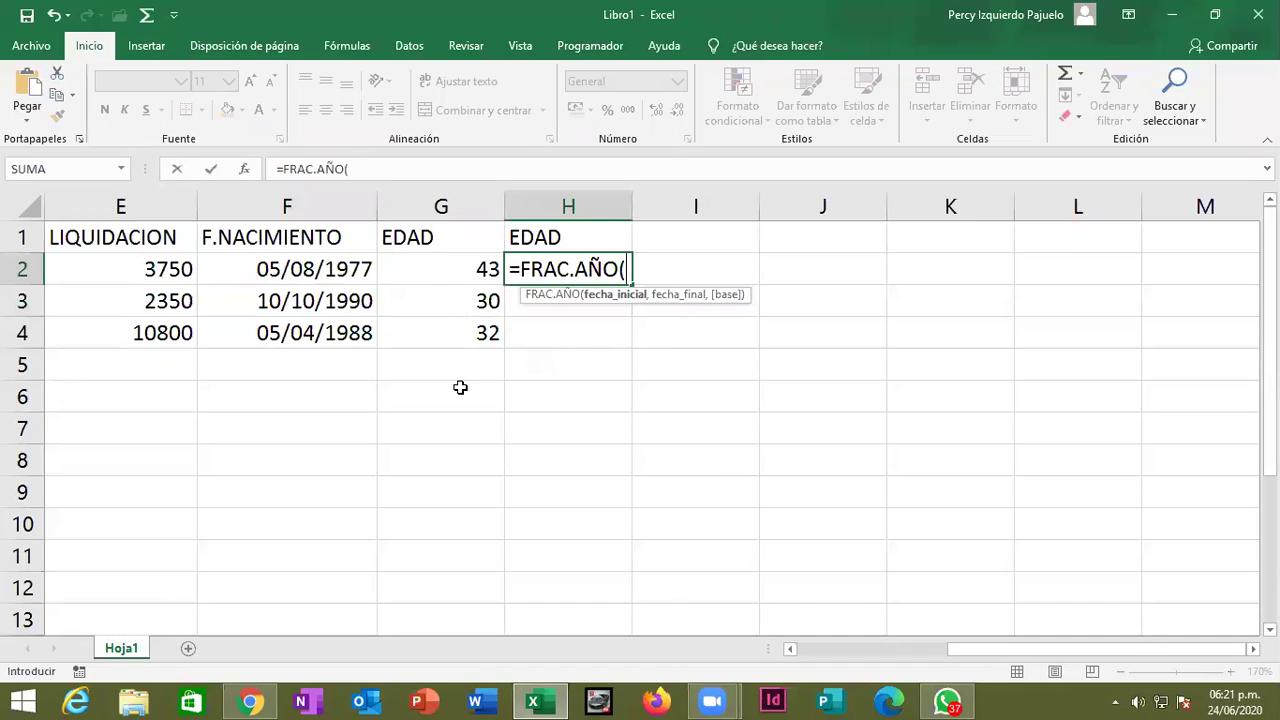
{"action": "left_click", "coordinate": [338, 276]}
{"action": "type", "text": ",HO"}
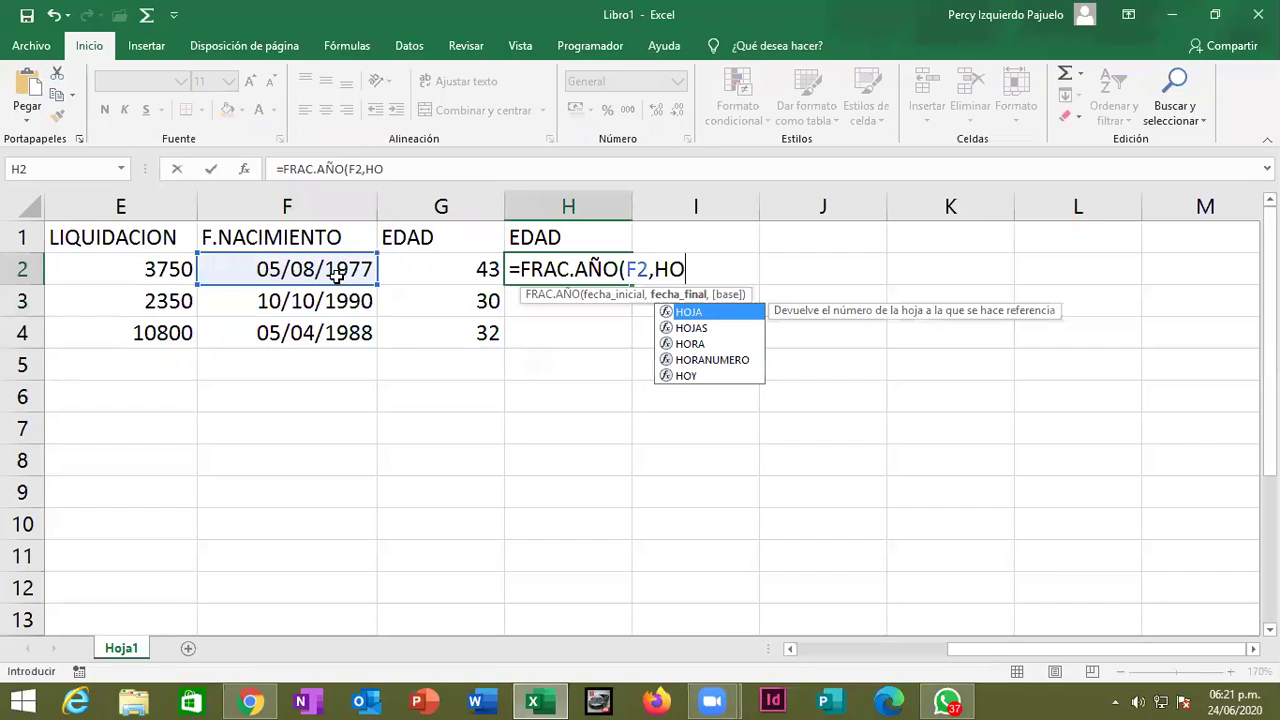
{"action": "type", "text": "Y())"}
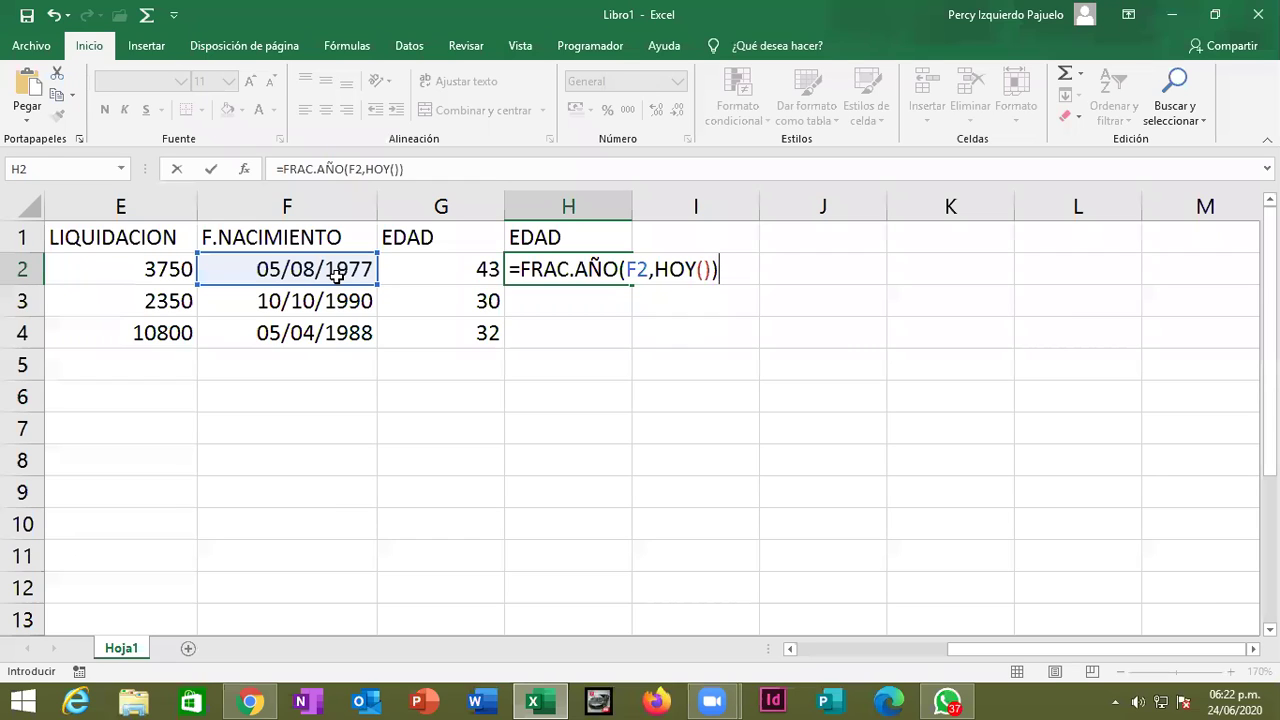
{"action": "key", "text": "Return"}
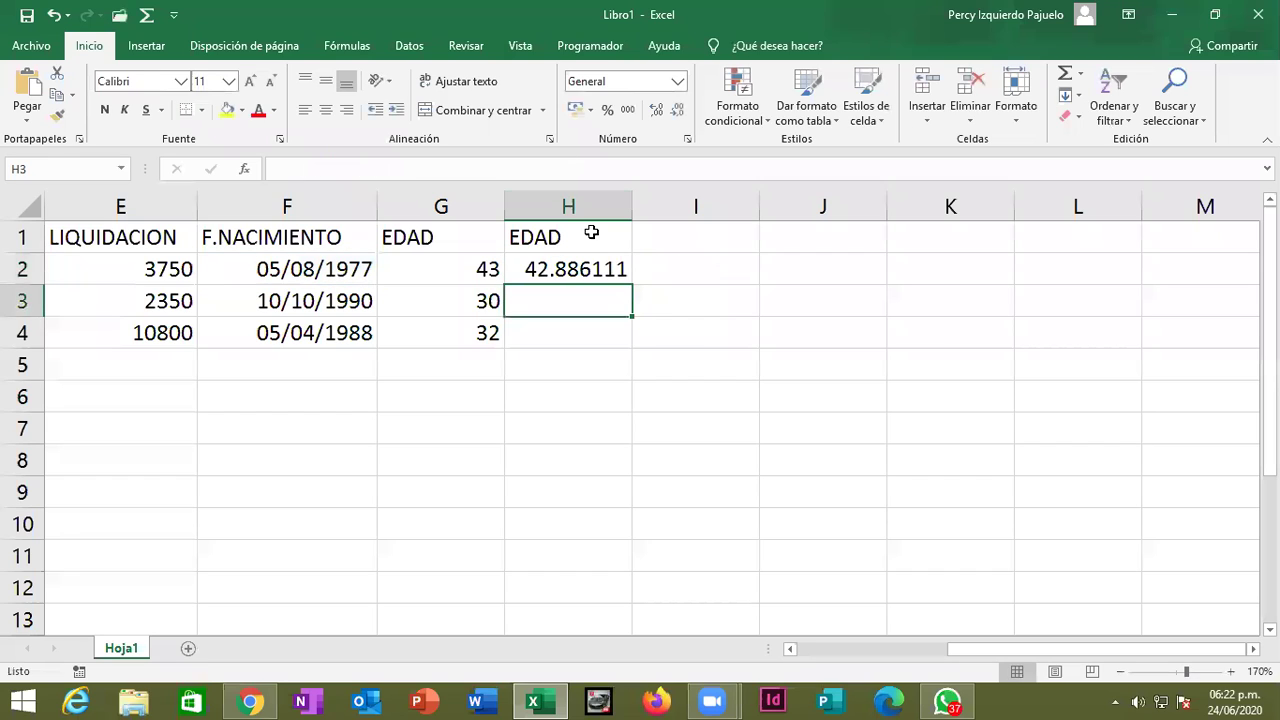
Fill the FRAC.AÑO formula from H2 down to H4 (29.705556, 32.219444) and recheck H2.
{"action": "left_click", "coordinate": [570, 268]}
{"action": "left_click_drag", "start_coordinate": [630, 285], "coordinate": [762, 371]}
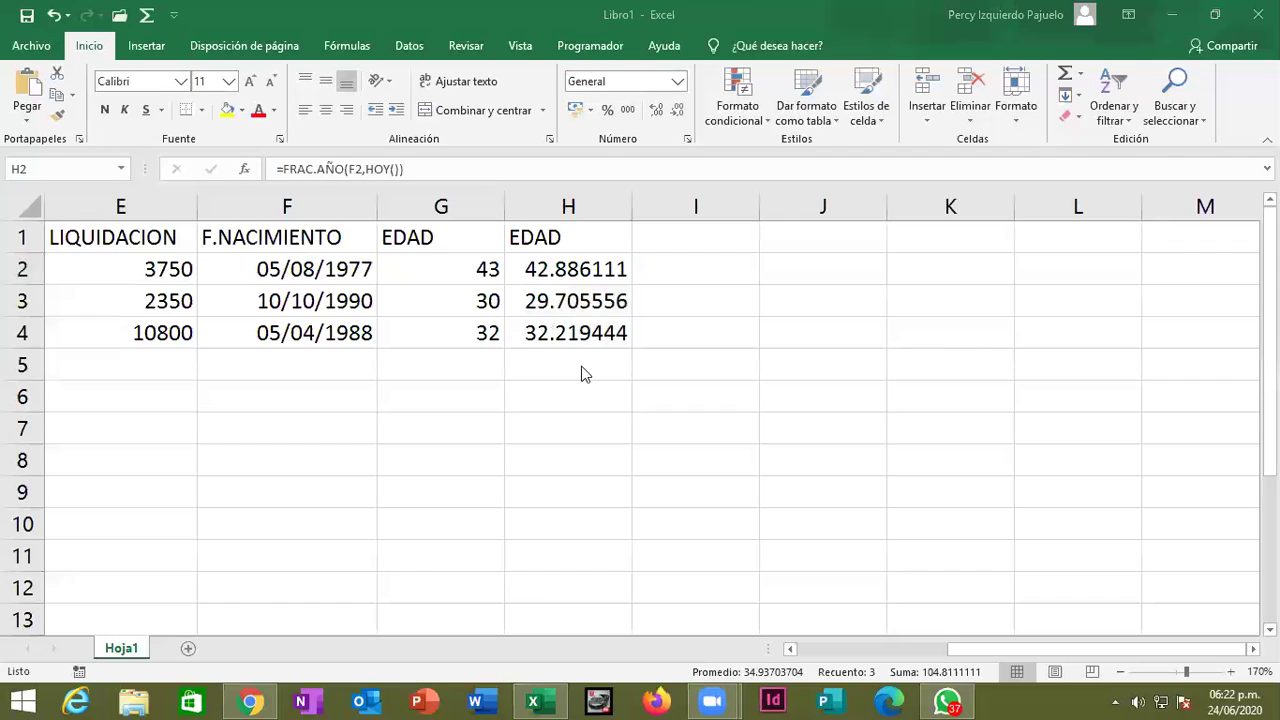
{"action": "double_click", "coordinate": [568, 270]}
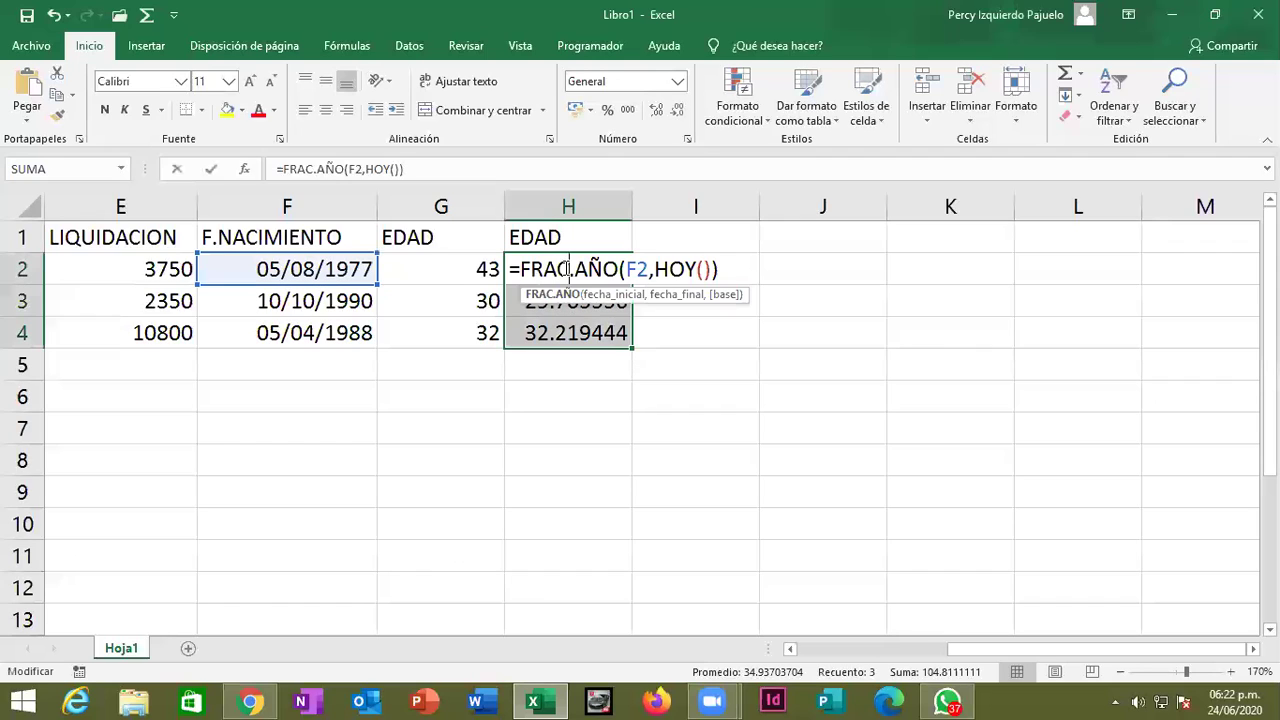
{"action": "left_click", "coordinate": [524, 269]}
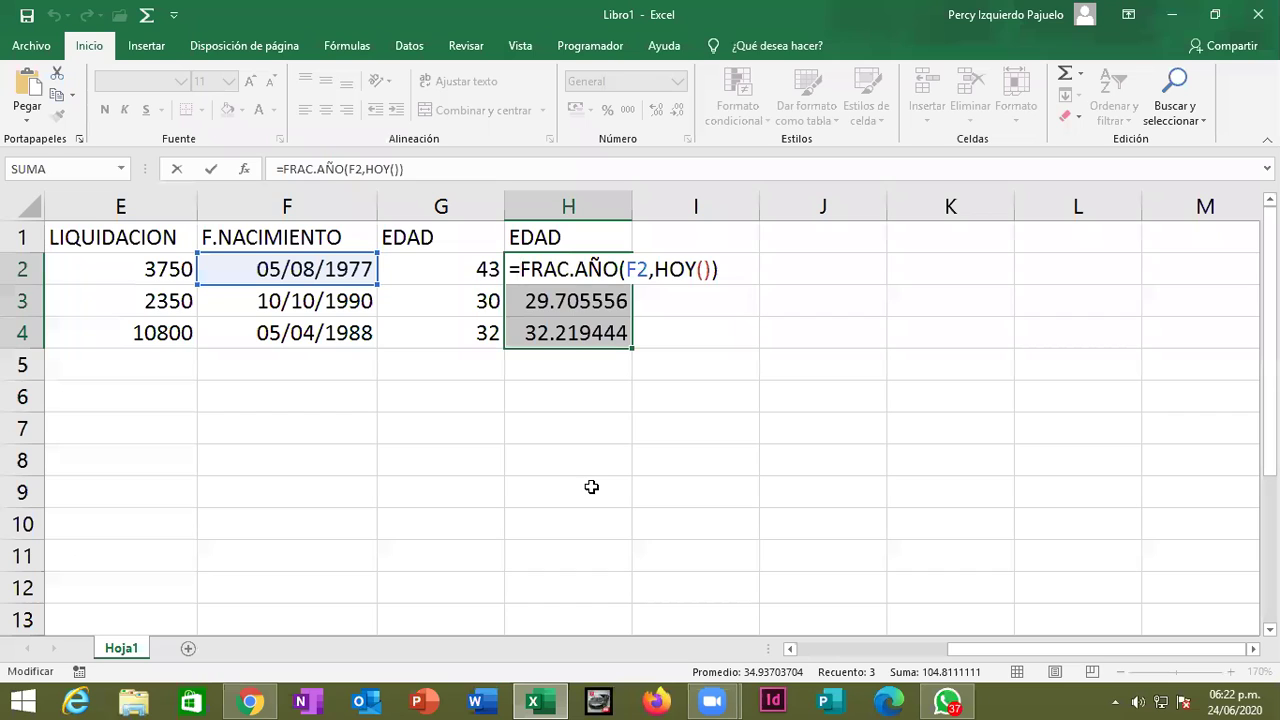
{"action": "key", "text": "ctrl+Return"}
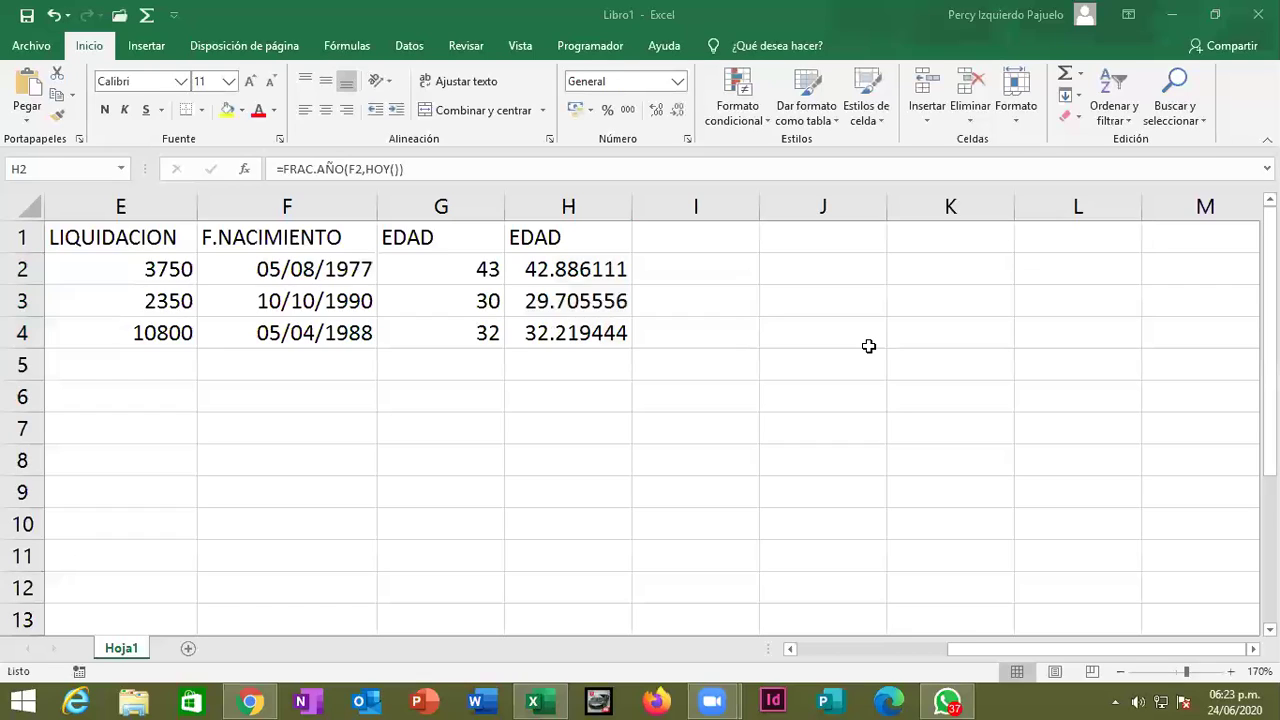
Enter the sample values 25.65 in F8 and 28.96 in F9.
{"action": "left_click", "coordinate": [325, 462]}
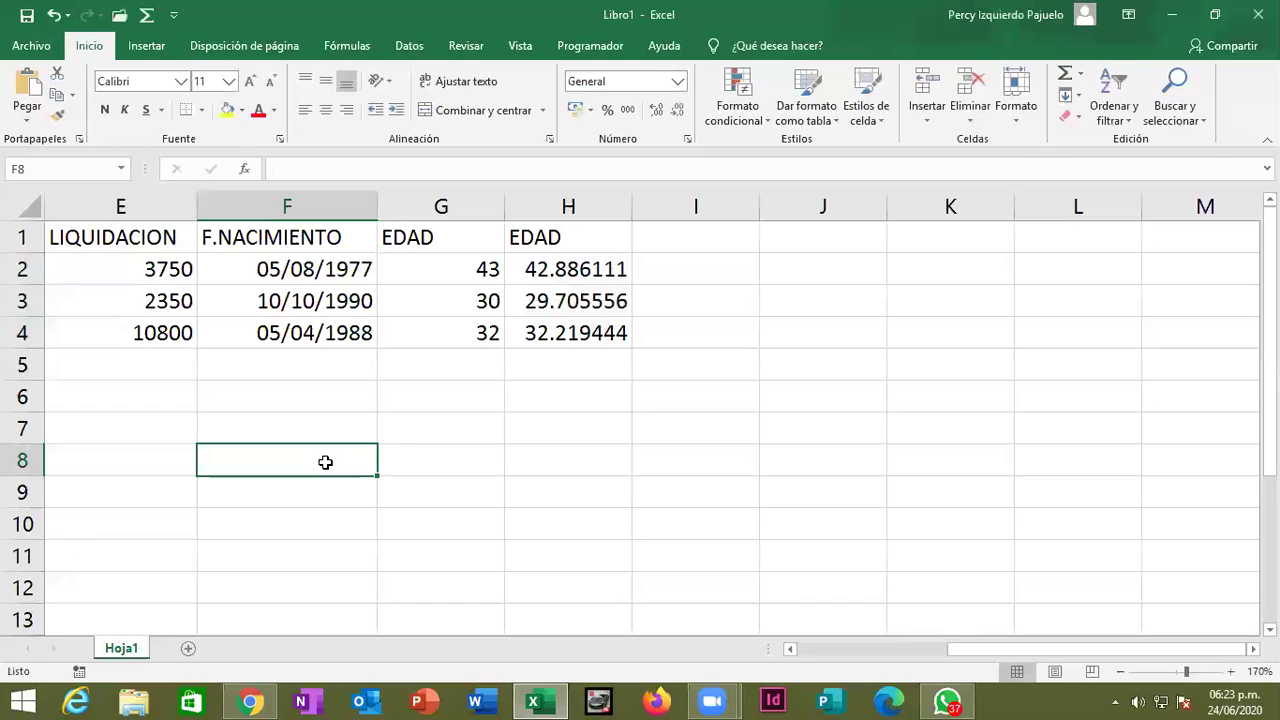
{"action": "type", "text": "25.65"}
{"action": "key", "text": "Return"}
{"action": "type", "text": "28"}
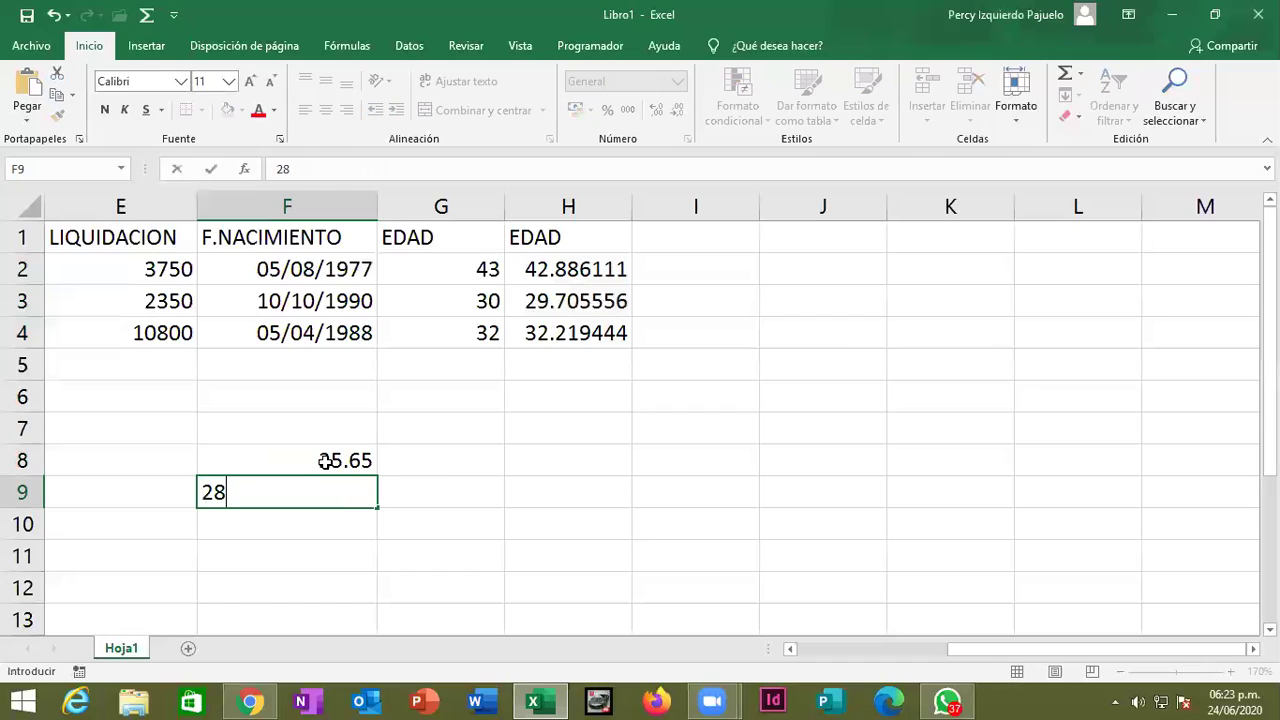
{"action": "type", "text": ".96"}
{"action": "key", "text": "Return"}
{"action": "key", "text": "Right"}
{"action": "key", "text": "Right"}
{"action": "key", "text": "Up"}
{"action": "key", "text": "Up"}
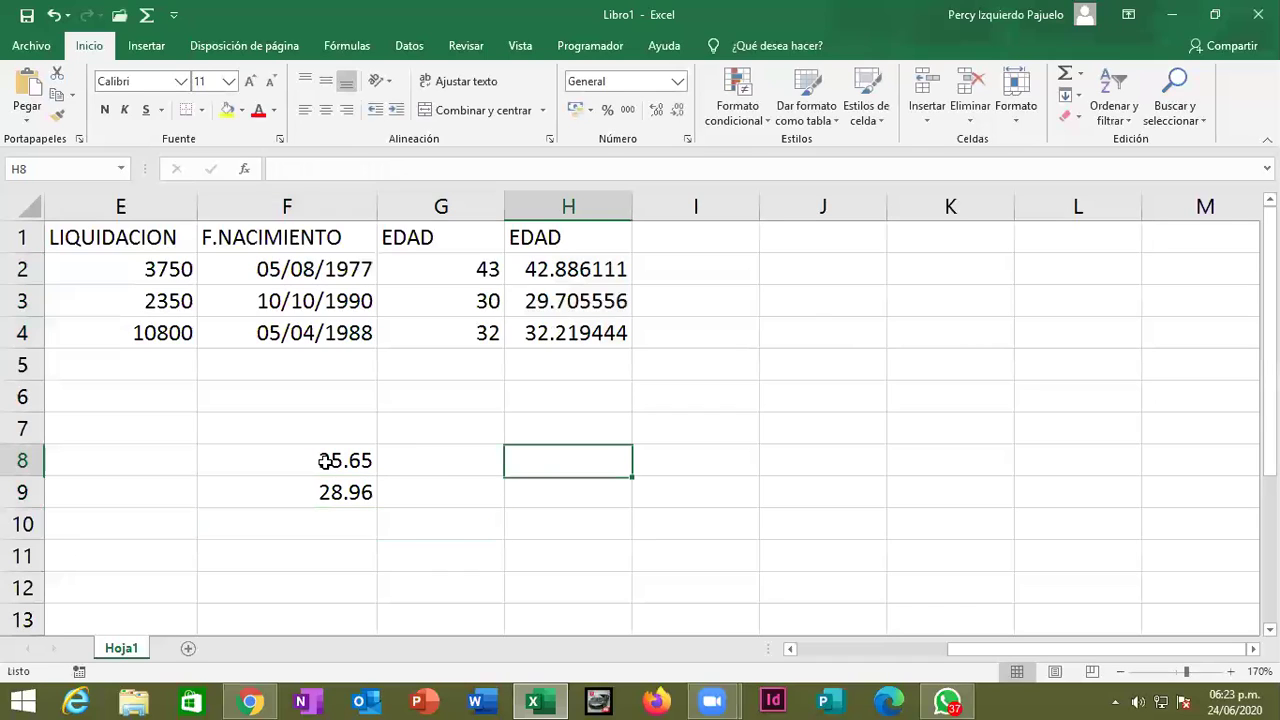
{"action": "key", "text": "Left"}
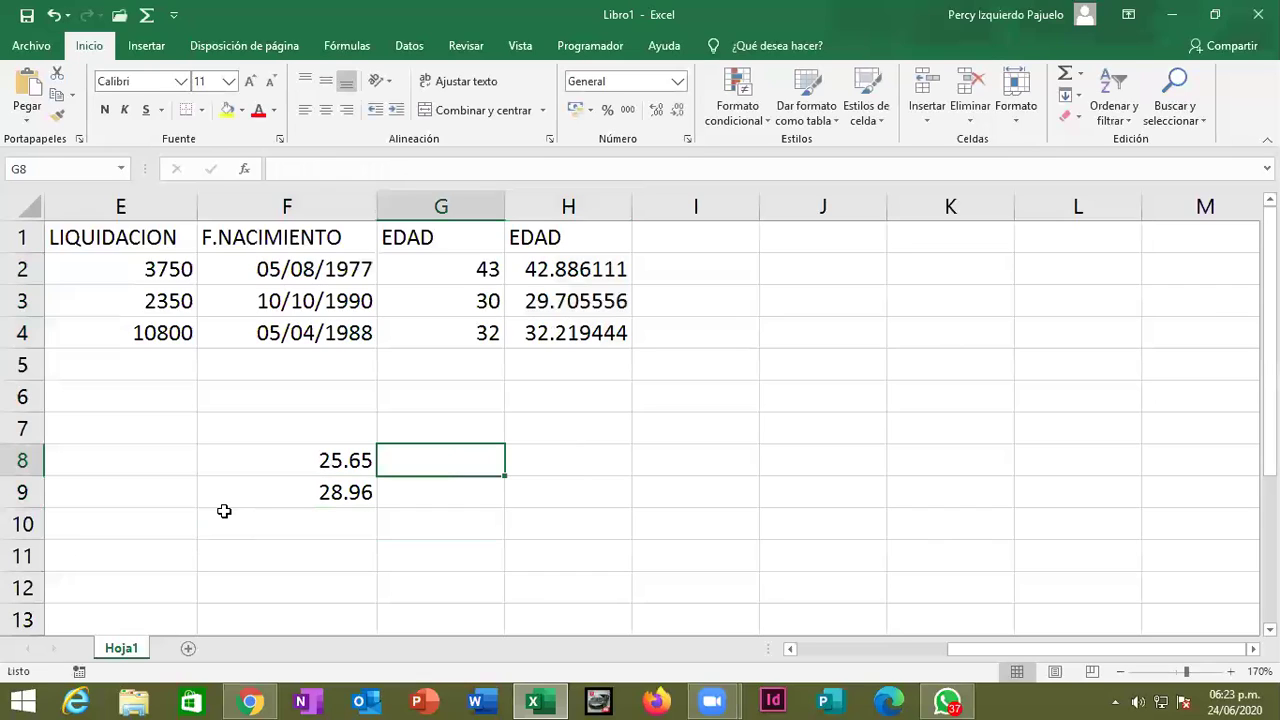
Enter =ENTERO(F8) in G8 to truncate 25.65 to 25.
{"action": "type", "text": "=ENTERO("}
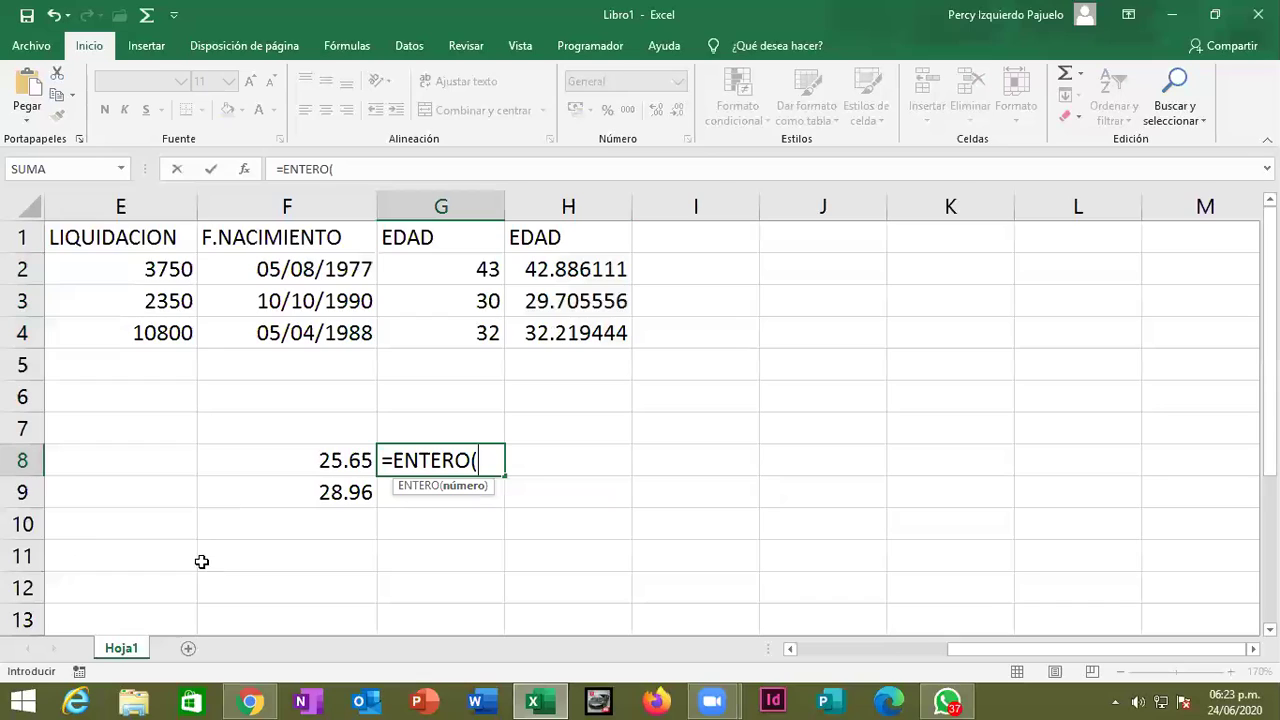
{"action": "left_click", "coordinate": [291, 459]}
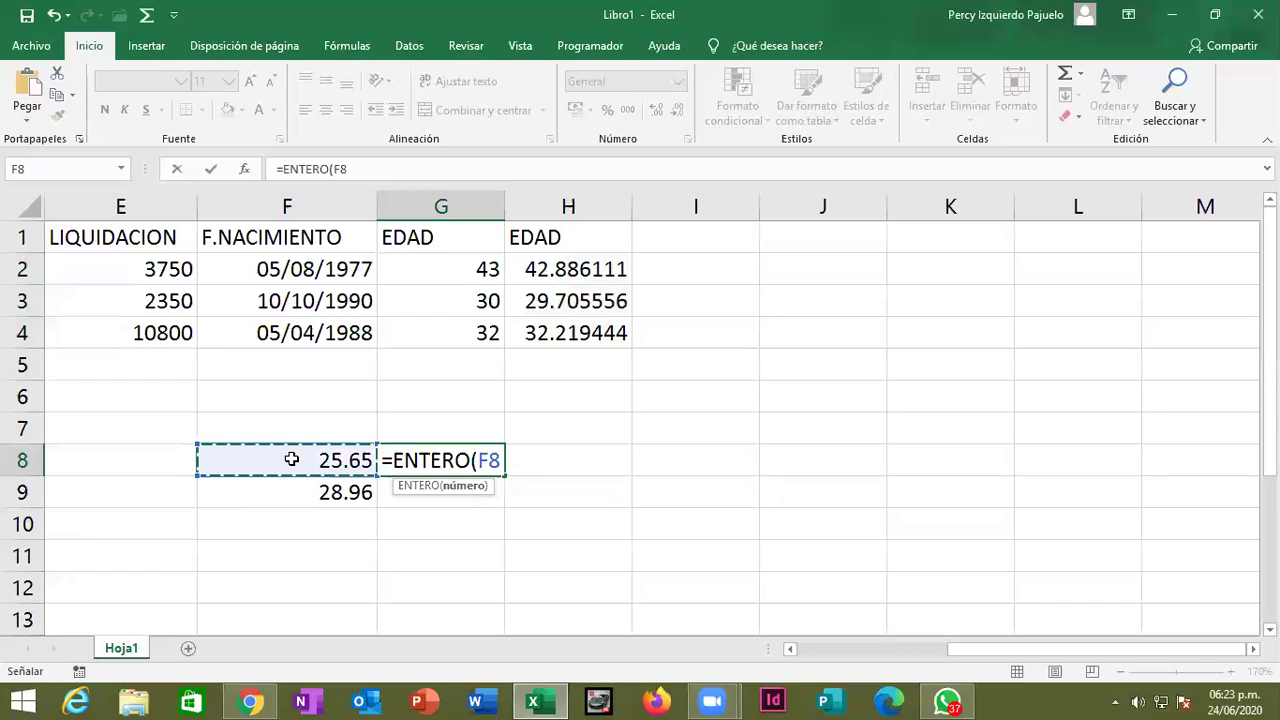
{"action": "type", "text": ")"}
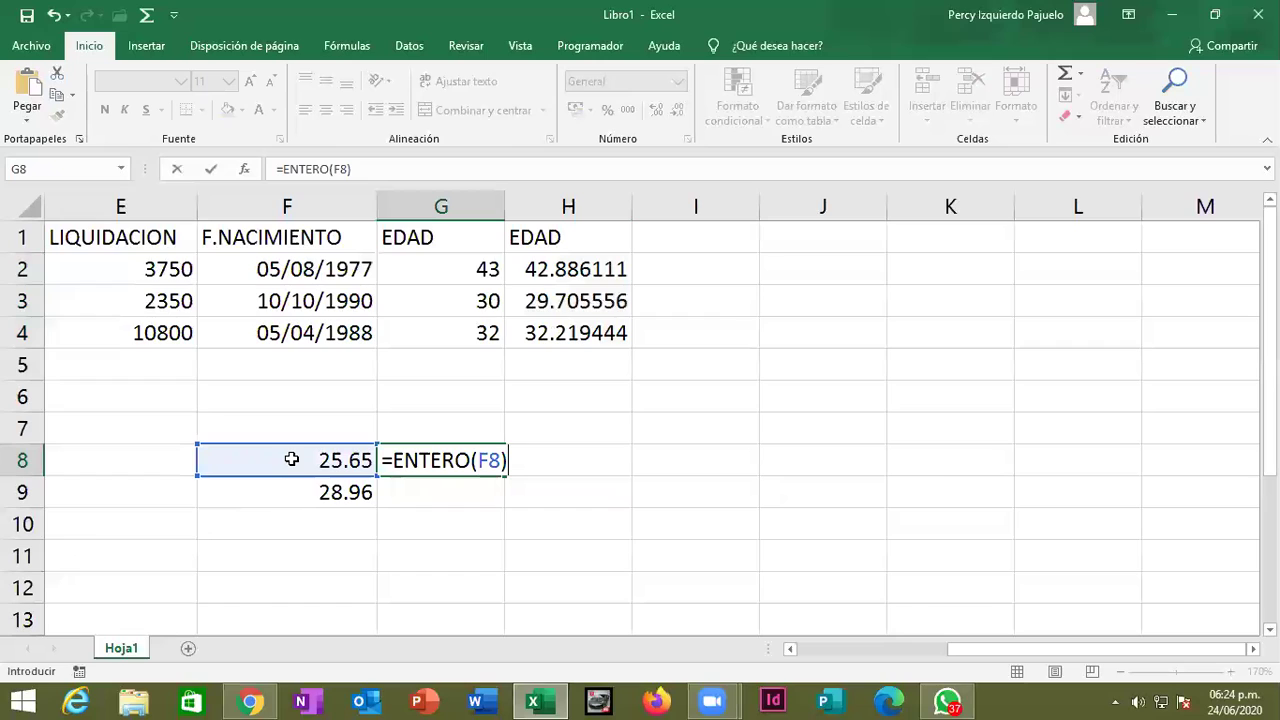
{"action": "key", "text": "Return"}
Copy the ENTERO formula down to G9, showing 28, and check its F9 reference.
{"action": "left_click", "coordinate": [460, 463]}
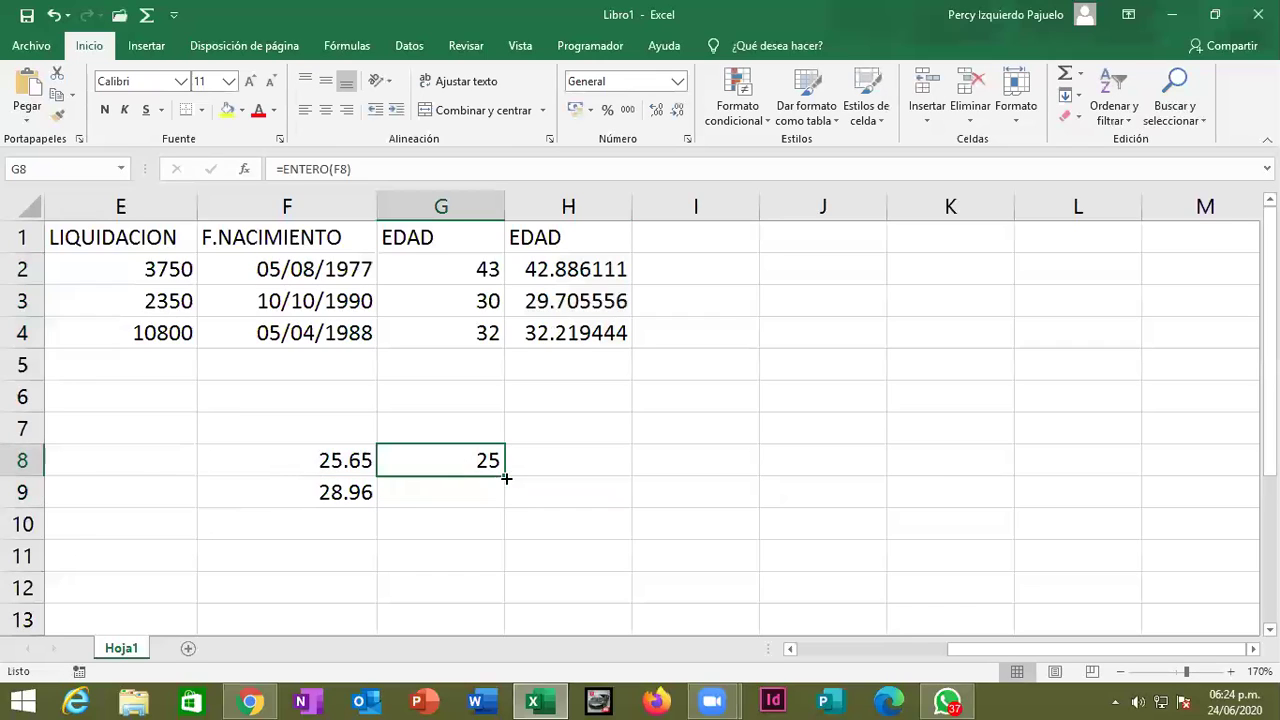
{"action": "left_click", "coordinate": [506, 482]}
{"action": "left_click", "coordinate": [490, 465]}
{"action": "left_click_drag", "start_coordinate": [505, 476], "coordinate": [514, 549]}
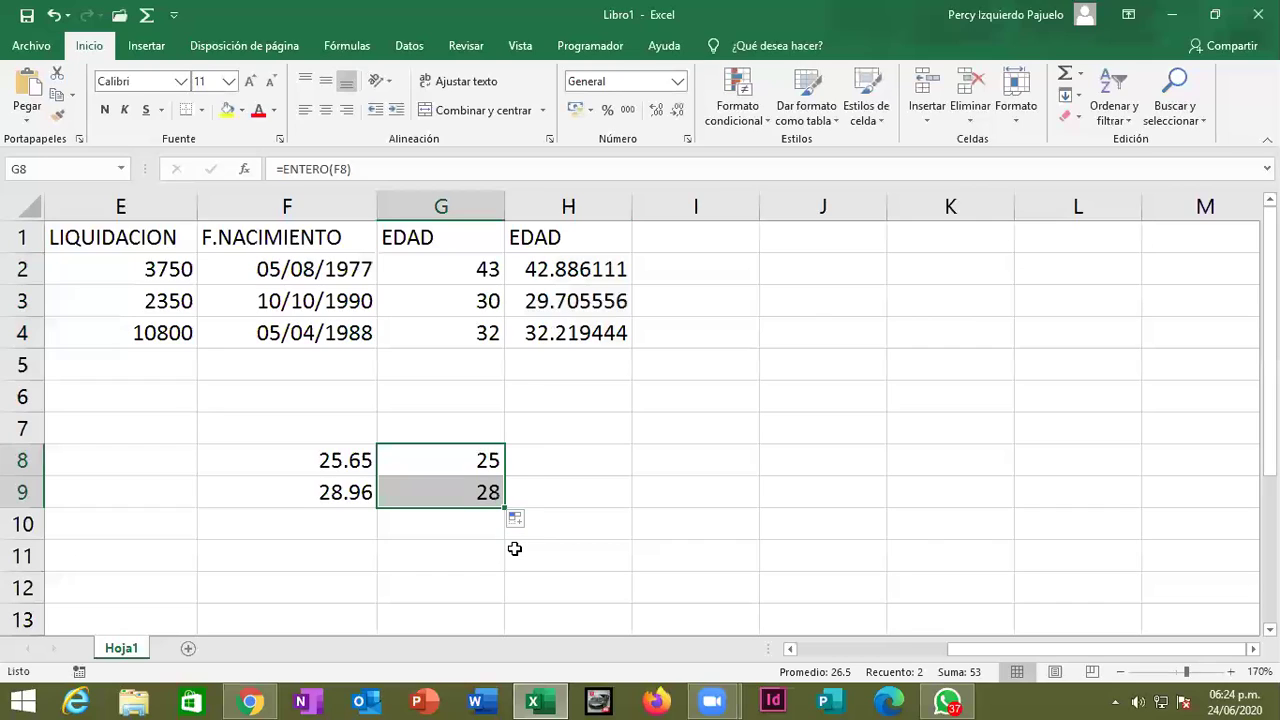
{"action": "double_click", "coordinate": [486, 491]}
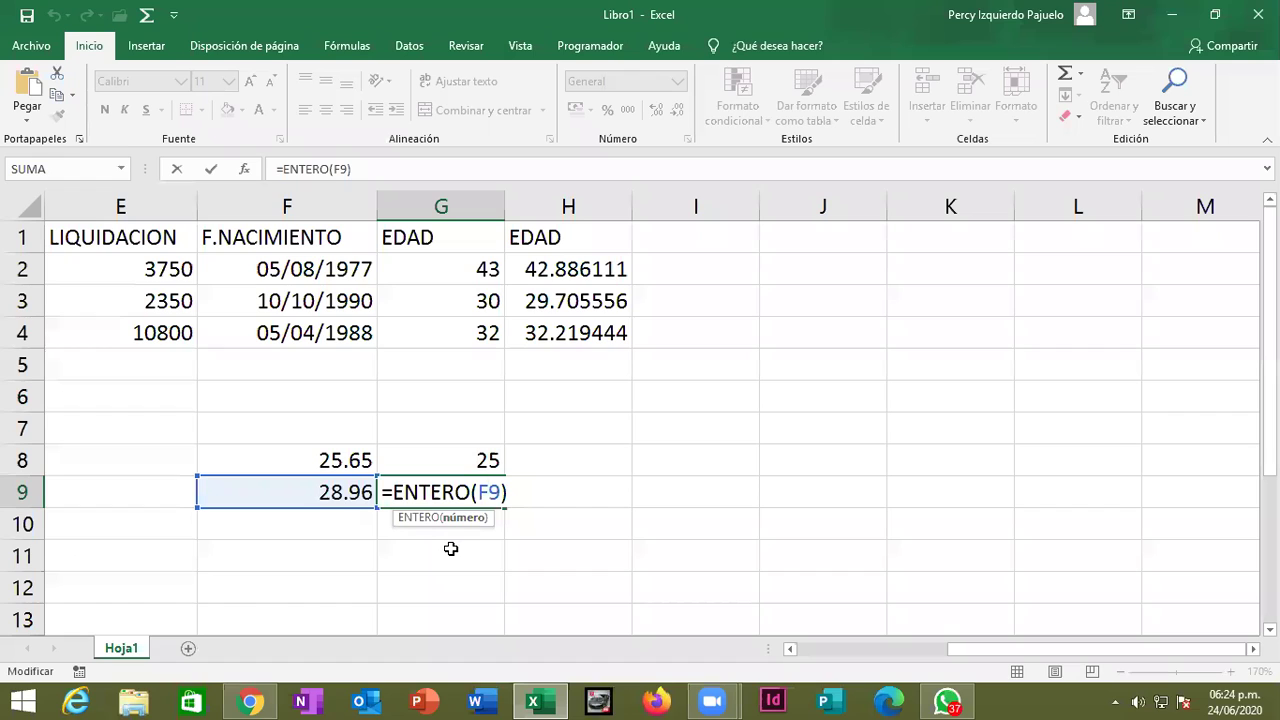
{"action": "key", "text": "Return"}
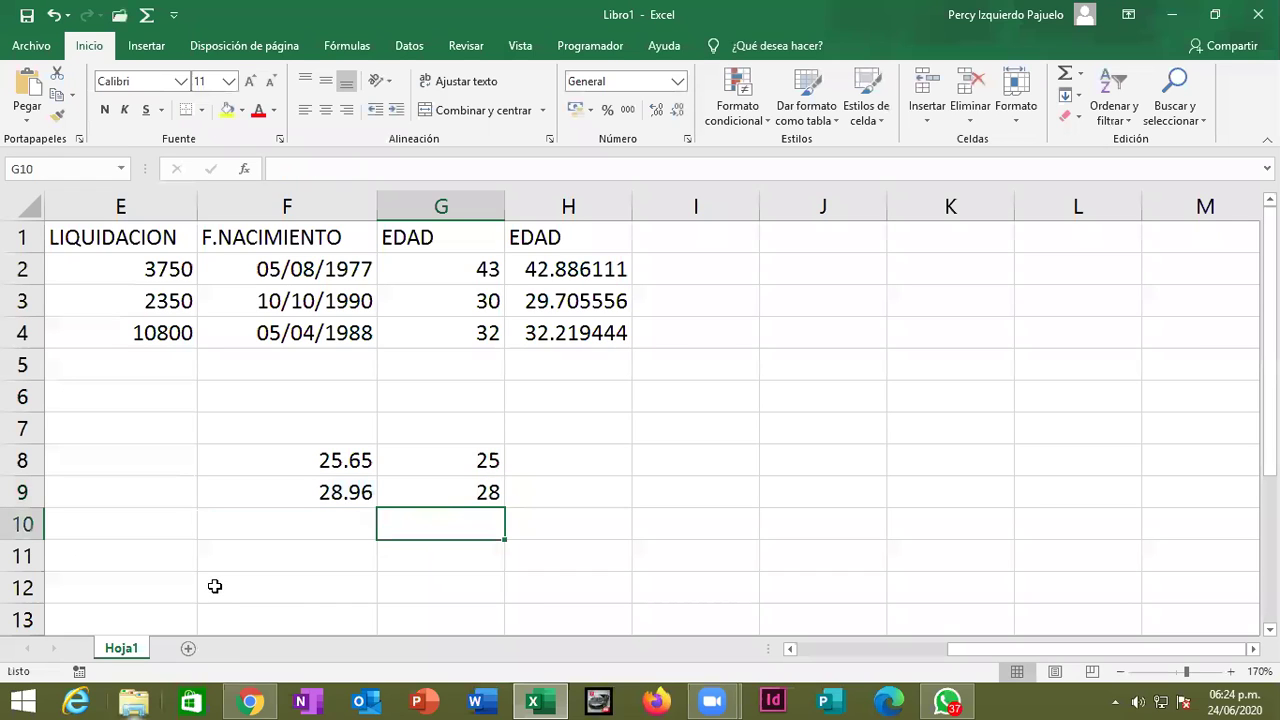
{"action": "left_click", "coordinate": [694, 483]}
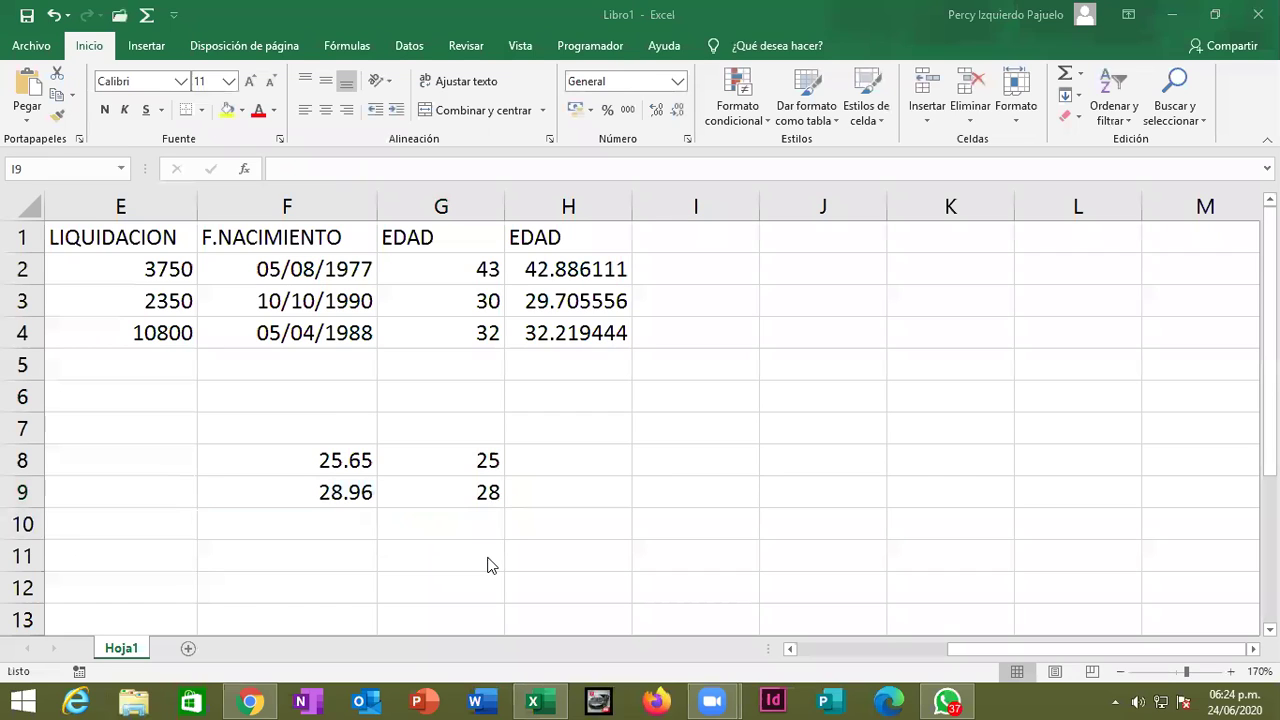
Wrap H2's formula as =ENTERO(FRAC.AÑO(F2,HOY())) to give the whole age 42.
{"action": "left_click", "coordinate": [543, 268]}
{"action": "double_click", "coordinate": [543, 268]}
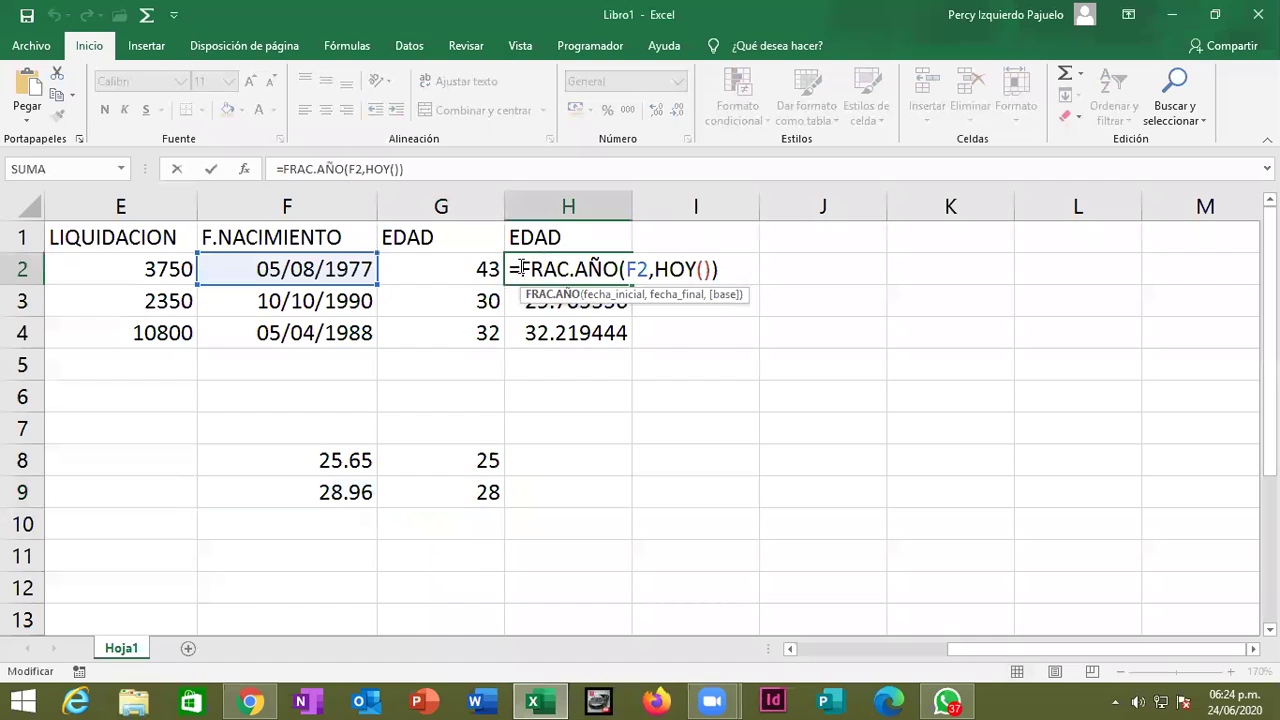
{"action": "type", "text": "ENT"}
{"action": "key", "text": "Tab"}
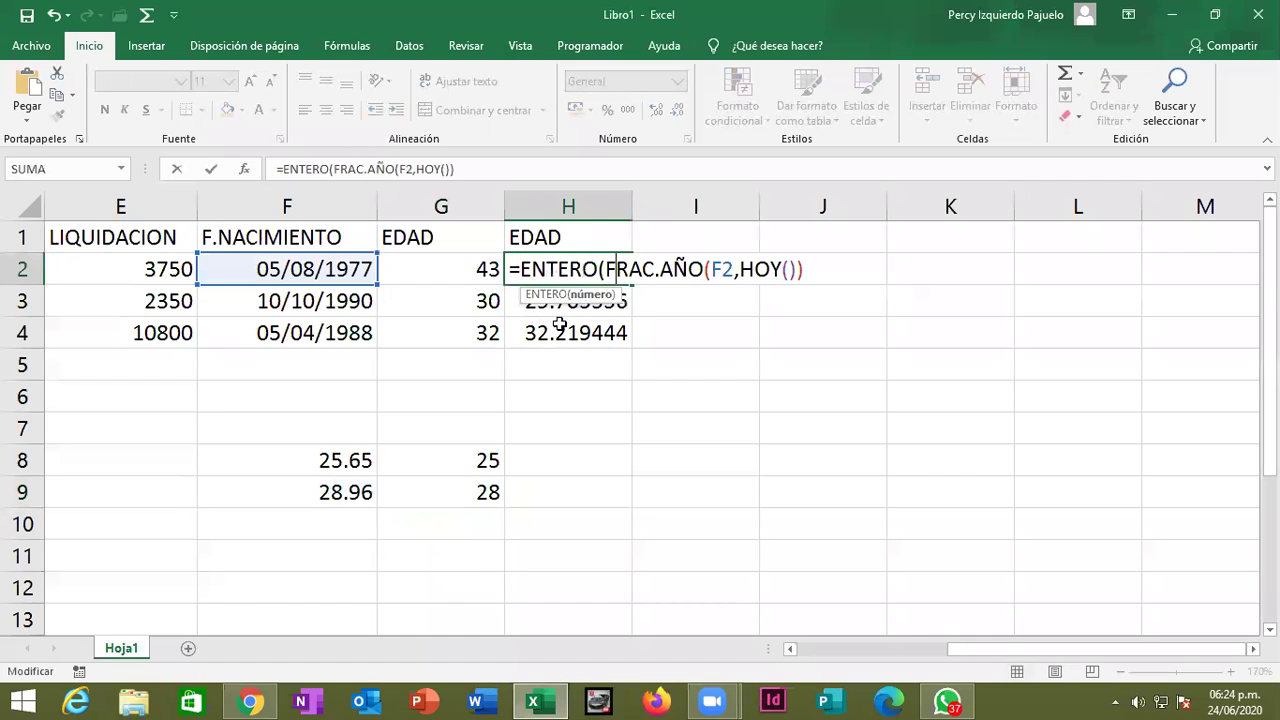
{"action": "key", "text": "End"}
{"action": "type", "text": ")"}
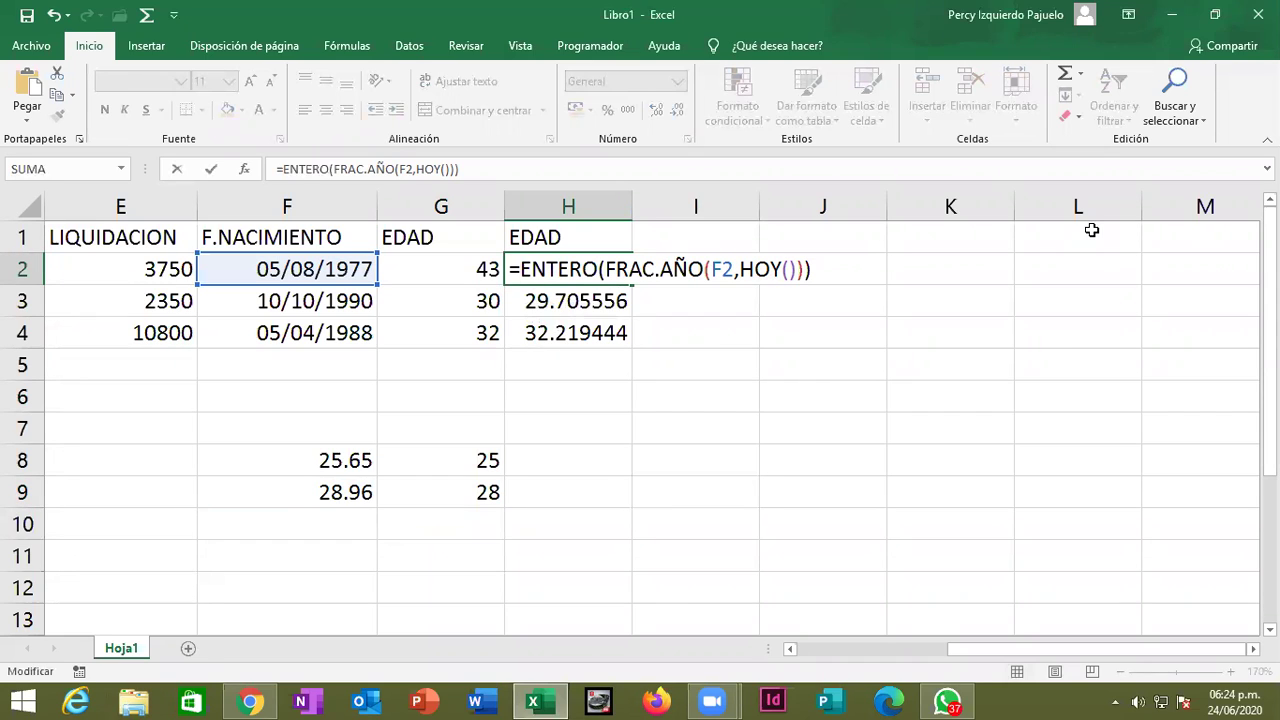
{"action": "key", "text": "Return"}
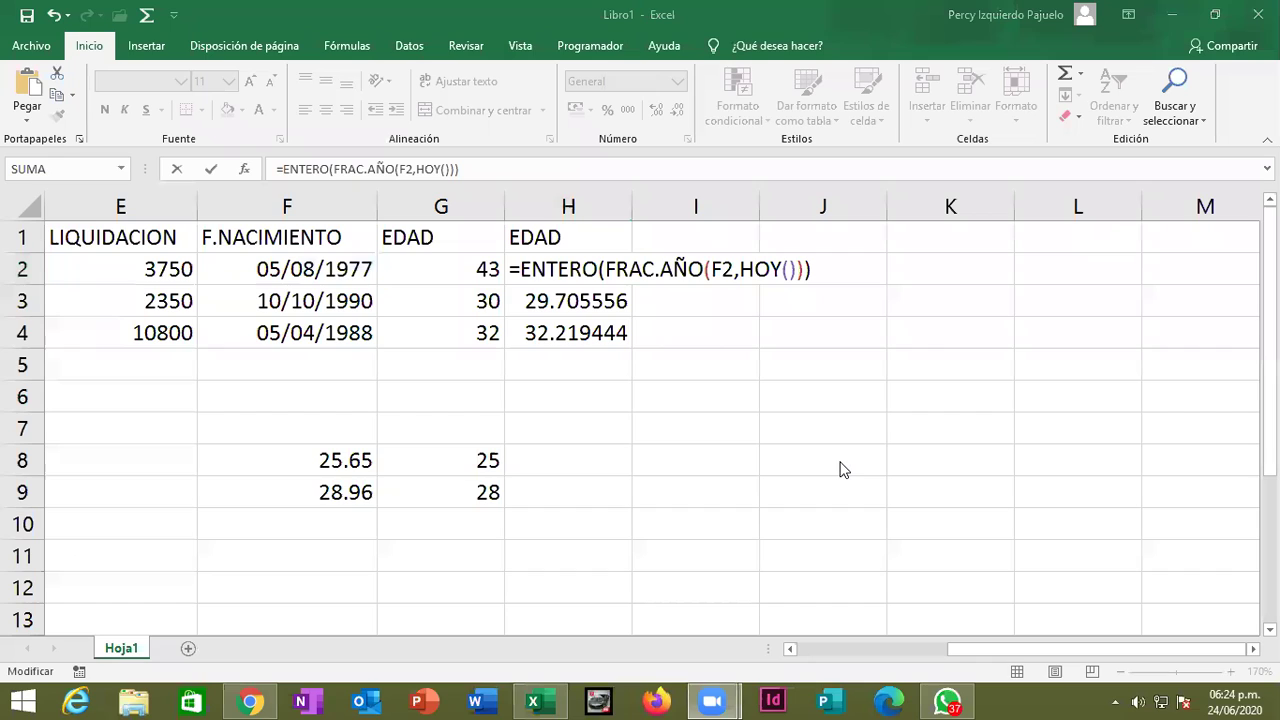
{"action": "left_click", "coordinate": [813, 270]}
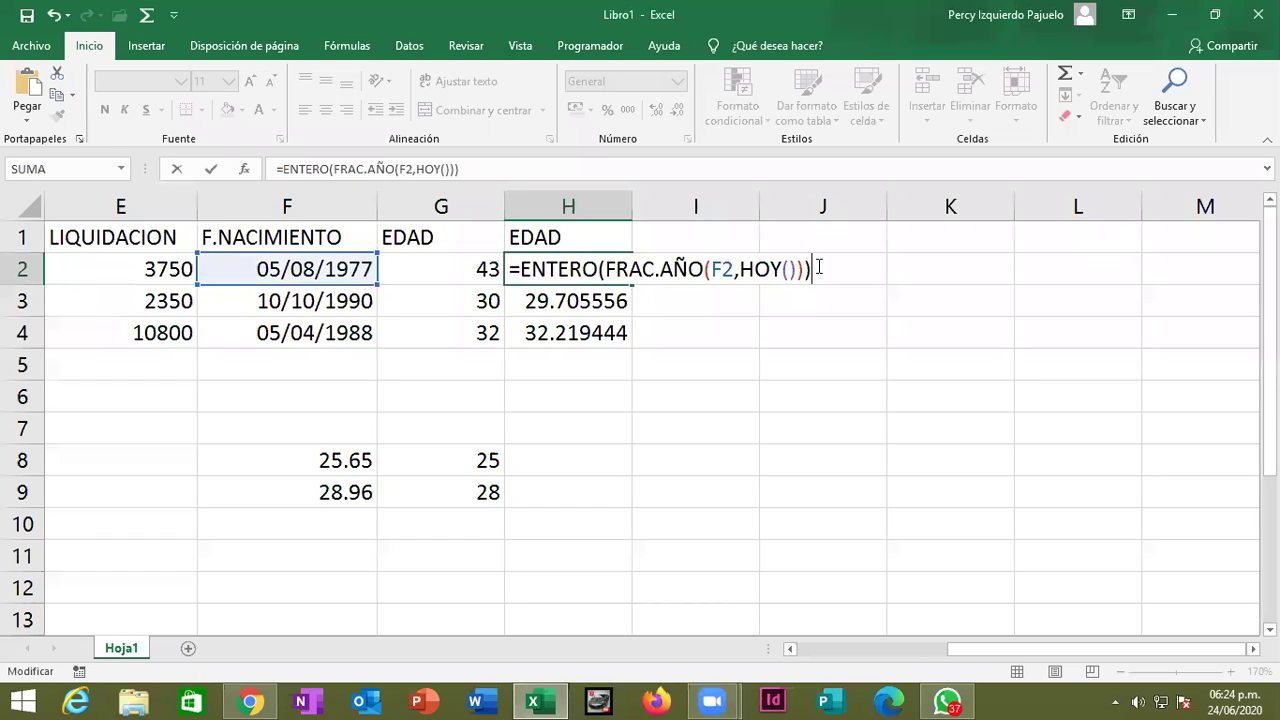
{"action": "key", "text": "ctrl+Return"}
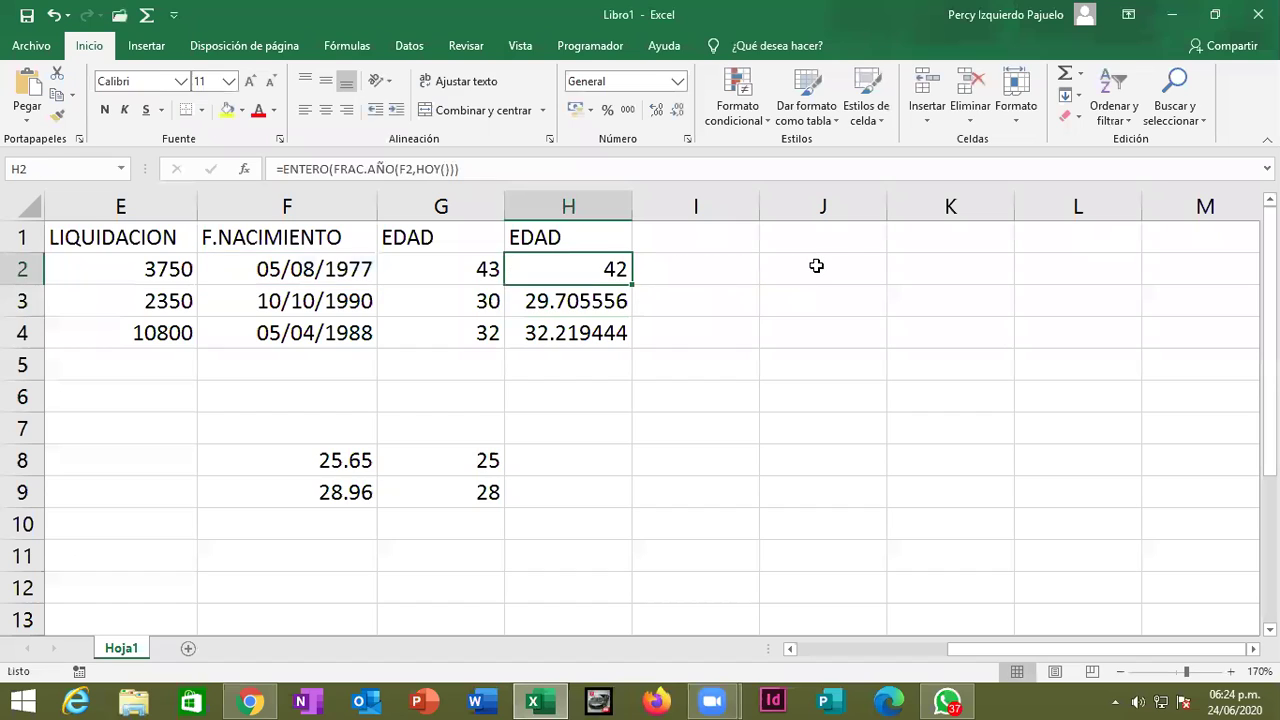
Fill the whole-years formula down to H4, showing 29 and 32.
{"action": "left_click_drag", "start_coordinate": [632, 299], "coordinate": [633, 346]}
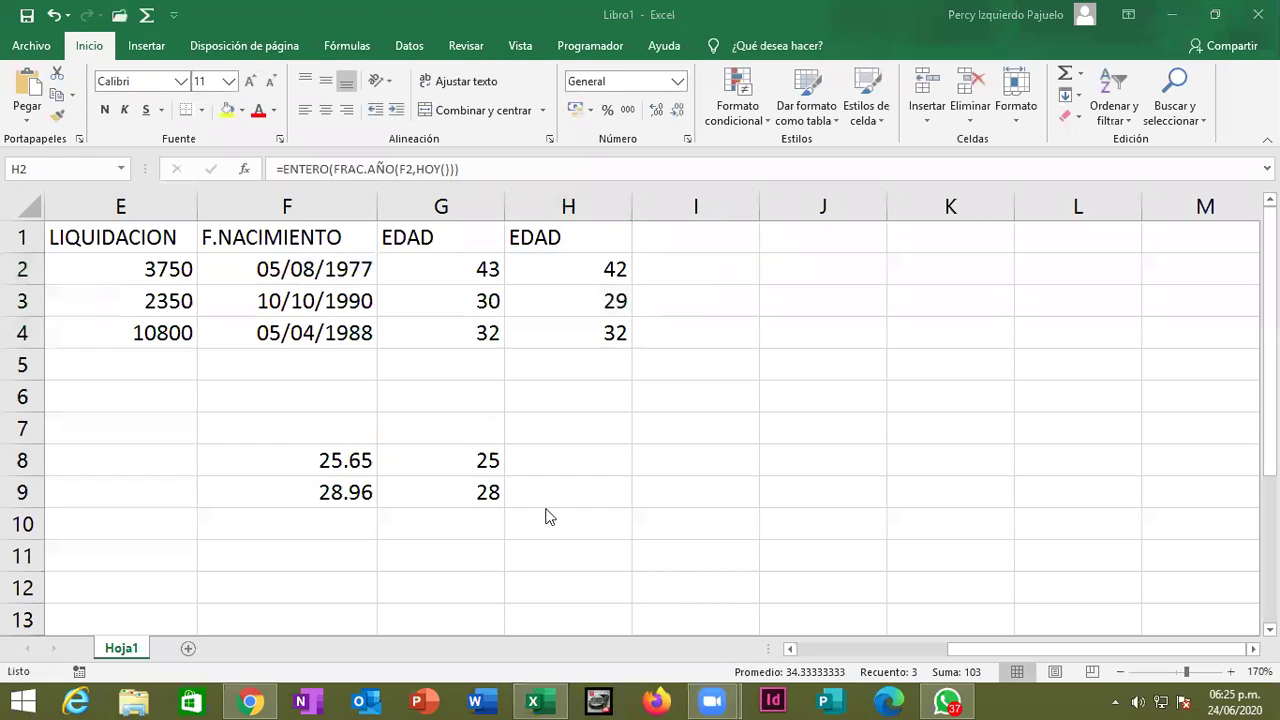
{"action": "double_click", "coordinate": [609, 269]}
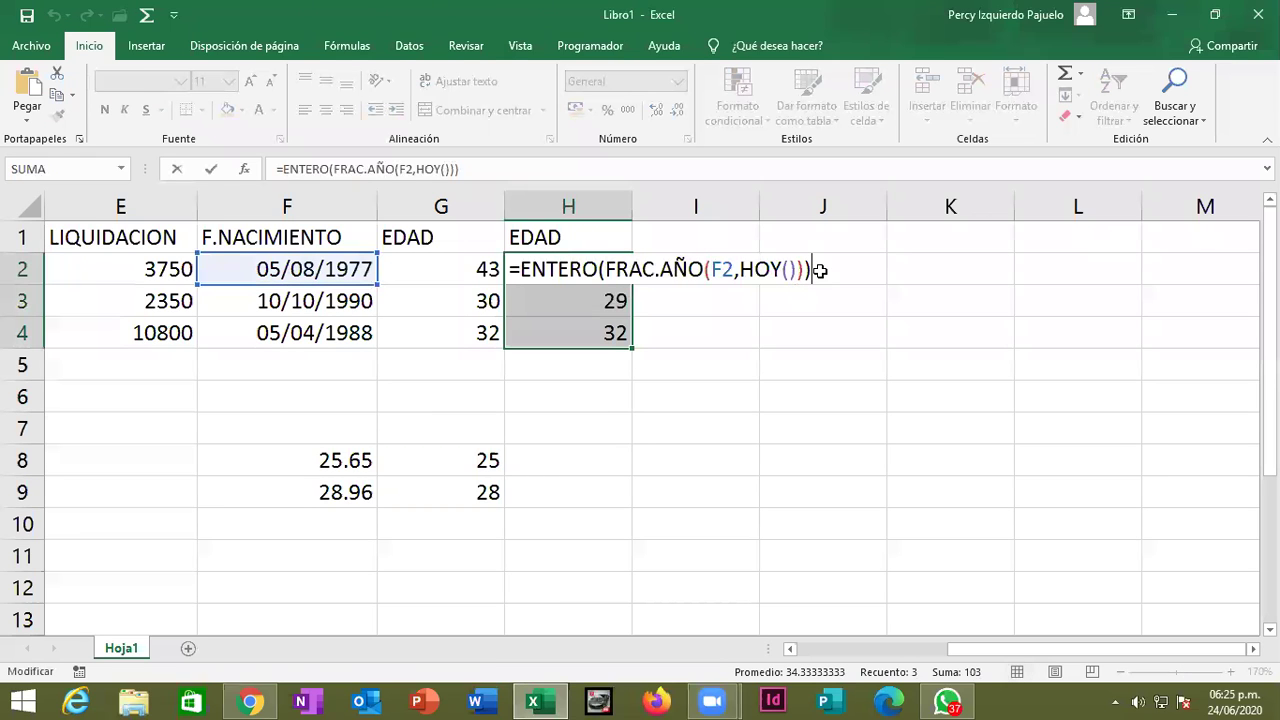
{"action": "key", "text": "Return"}
{"action": "key", "text": "Right"}
{"action": "key", "text": "Up"}
{"action": "key", "text": "Up"}
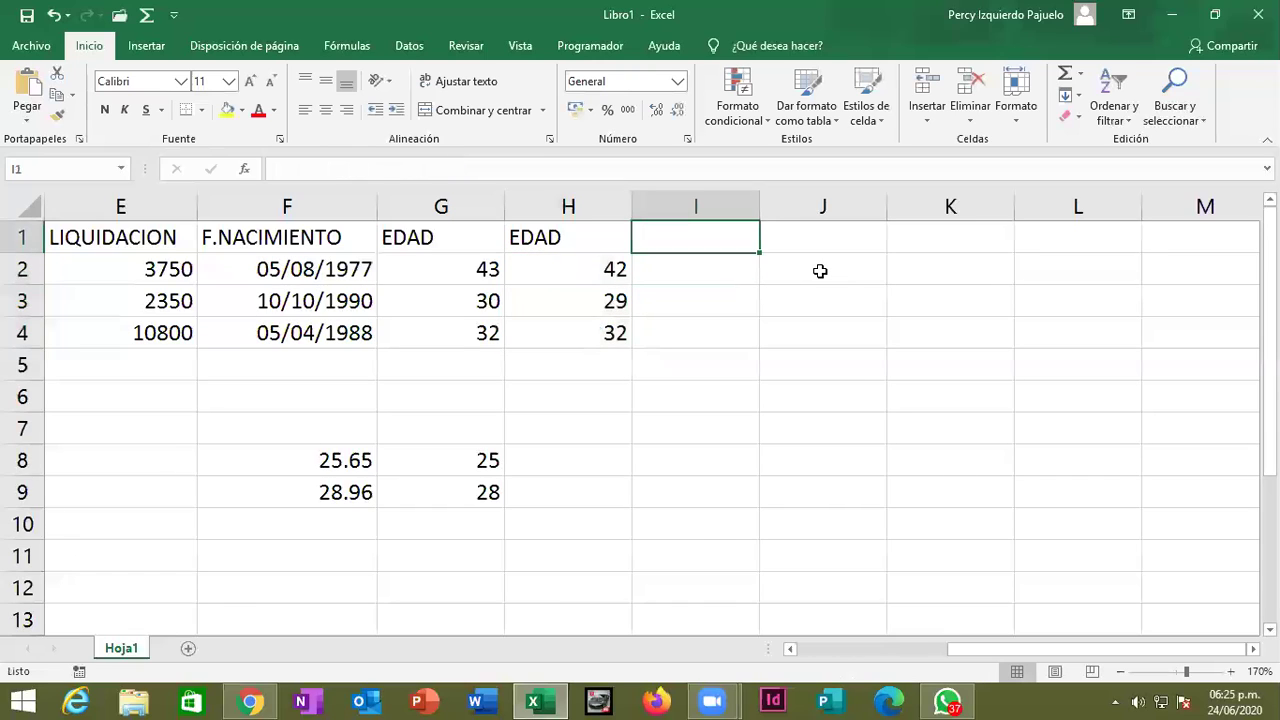
Add an EDAD header in I1 and enter =SIFECHA(F2,HOY(),"Y") in I2, showing 42.
{"action": "type", "text": "EDAD"}
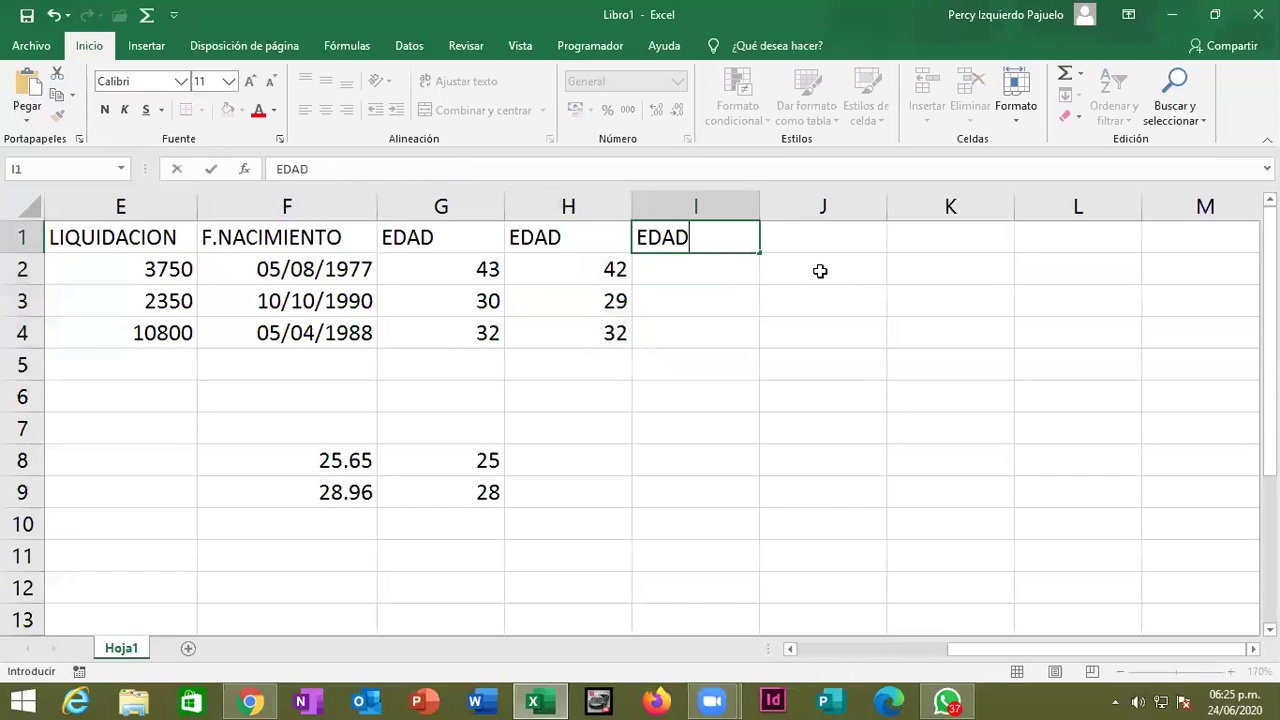
{"action": "key", "text": "Return"}
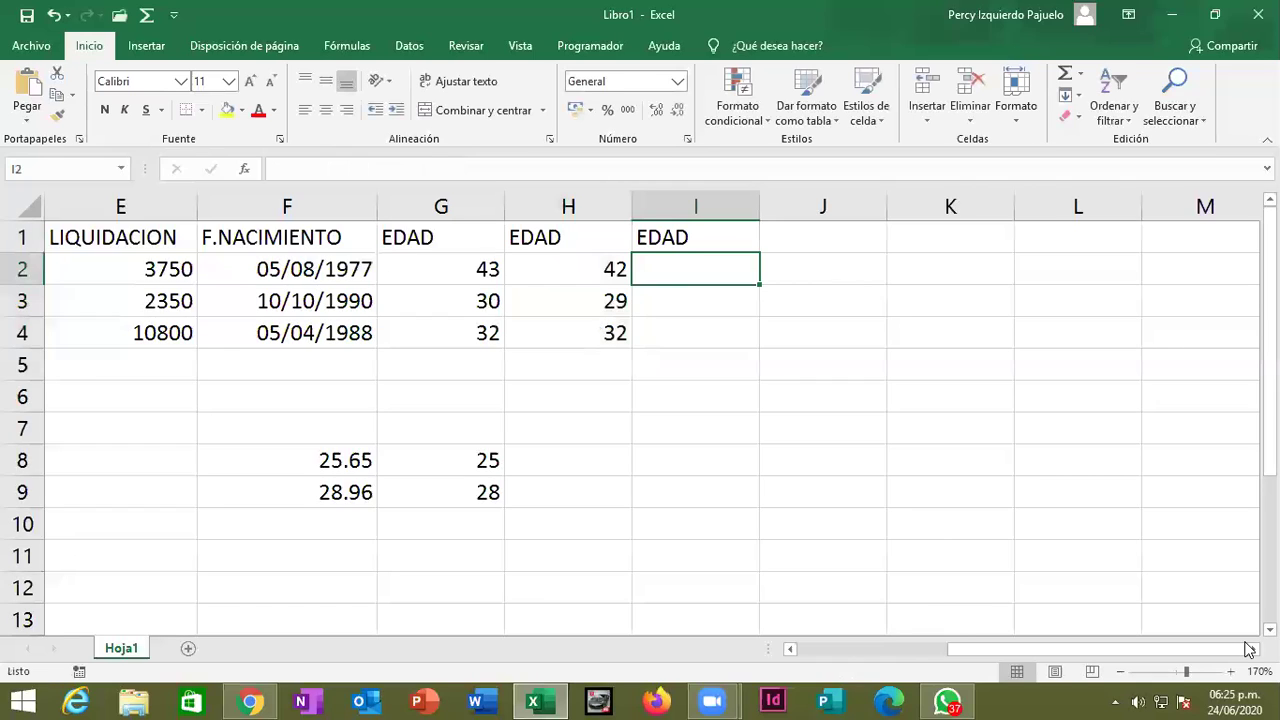
{"action": "scroll", "coordinate": [863, 577], "scroll_direction": "right", "scroll_amount": 1}
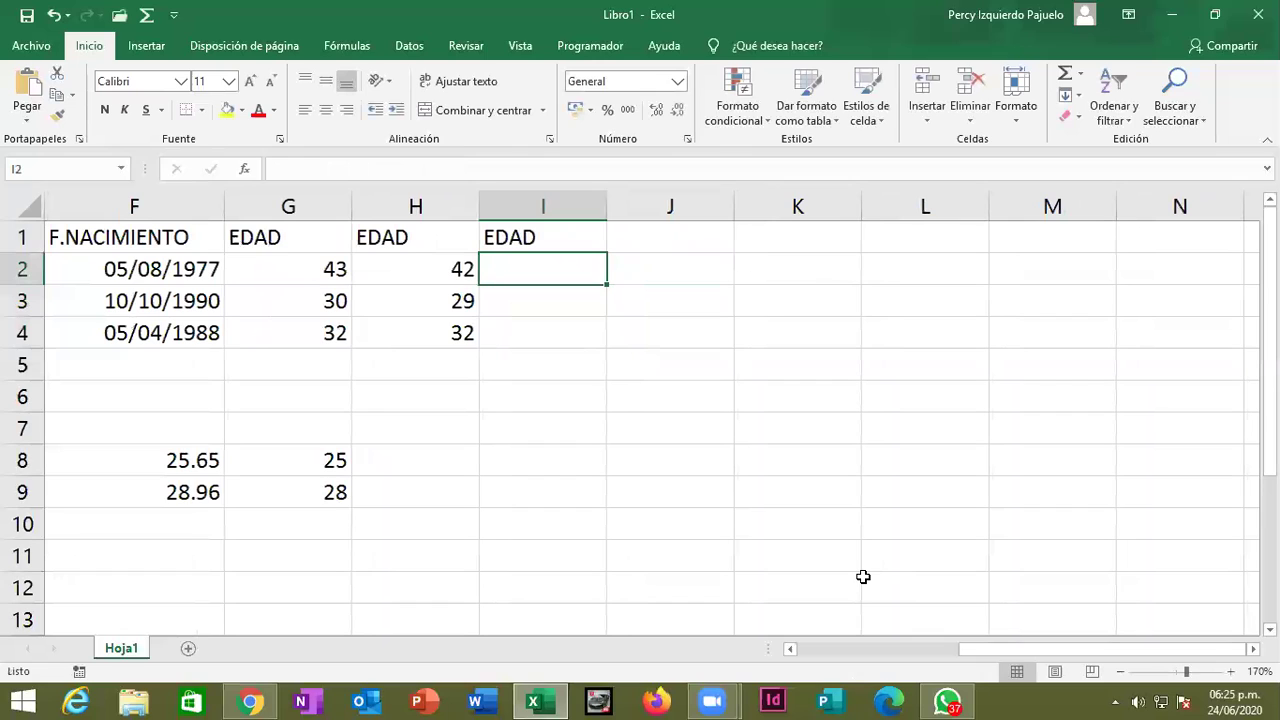
{"action": "type", "text": "=SI"}
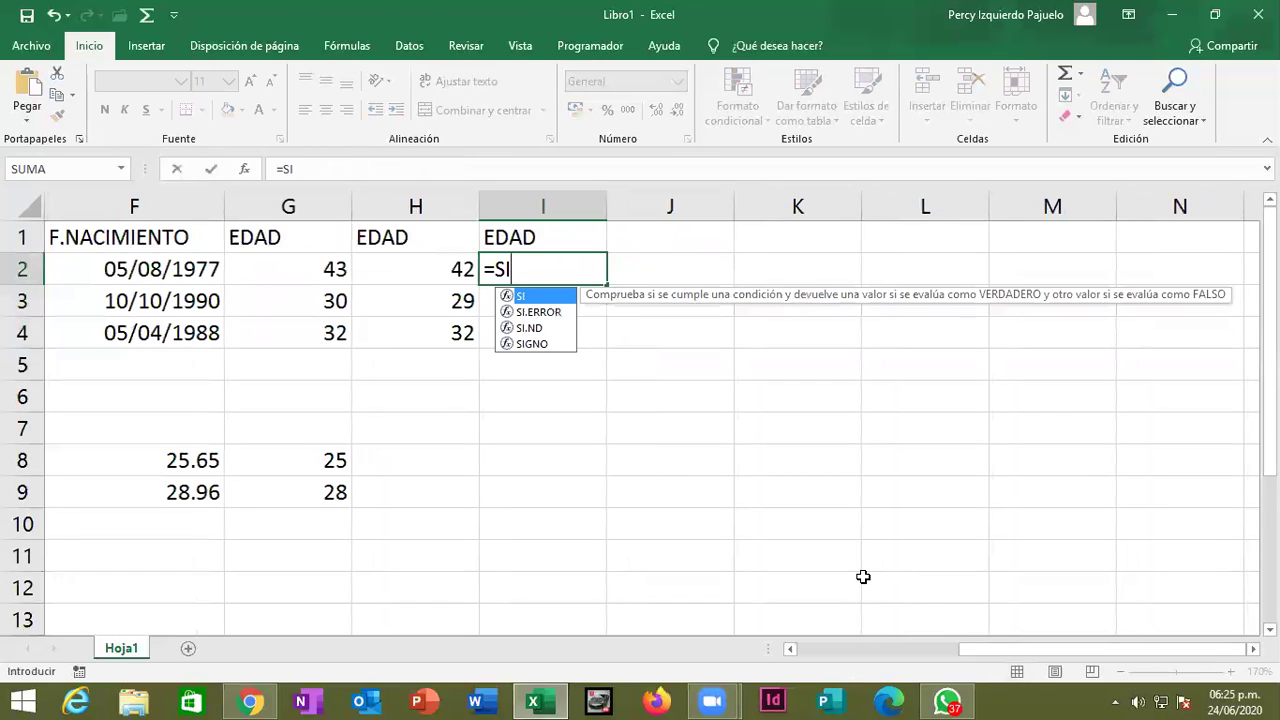
{"action": "type", "text": "FECHA"}
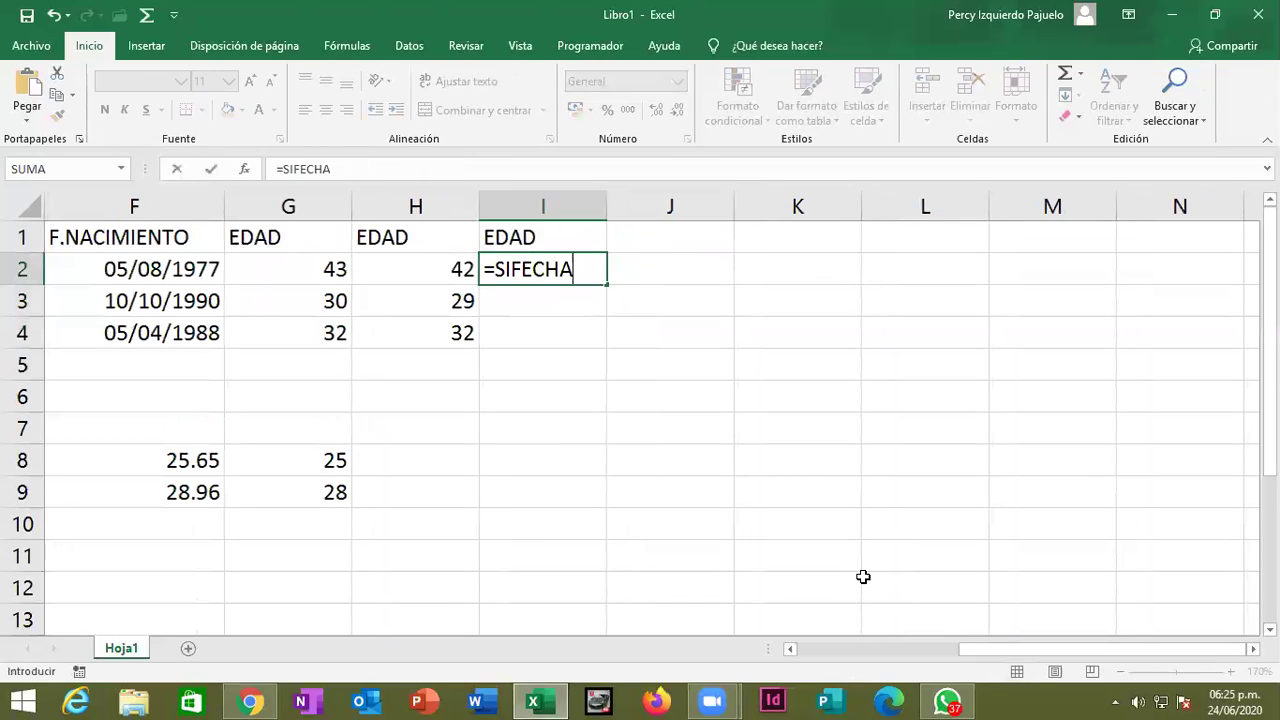
{"action": "type", "text": "("}
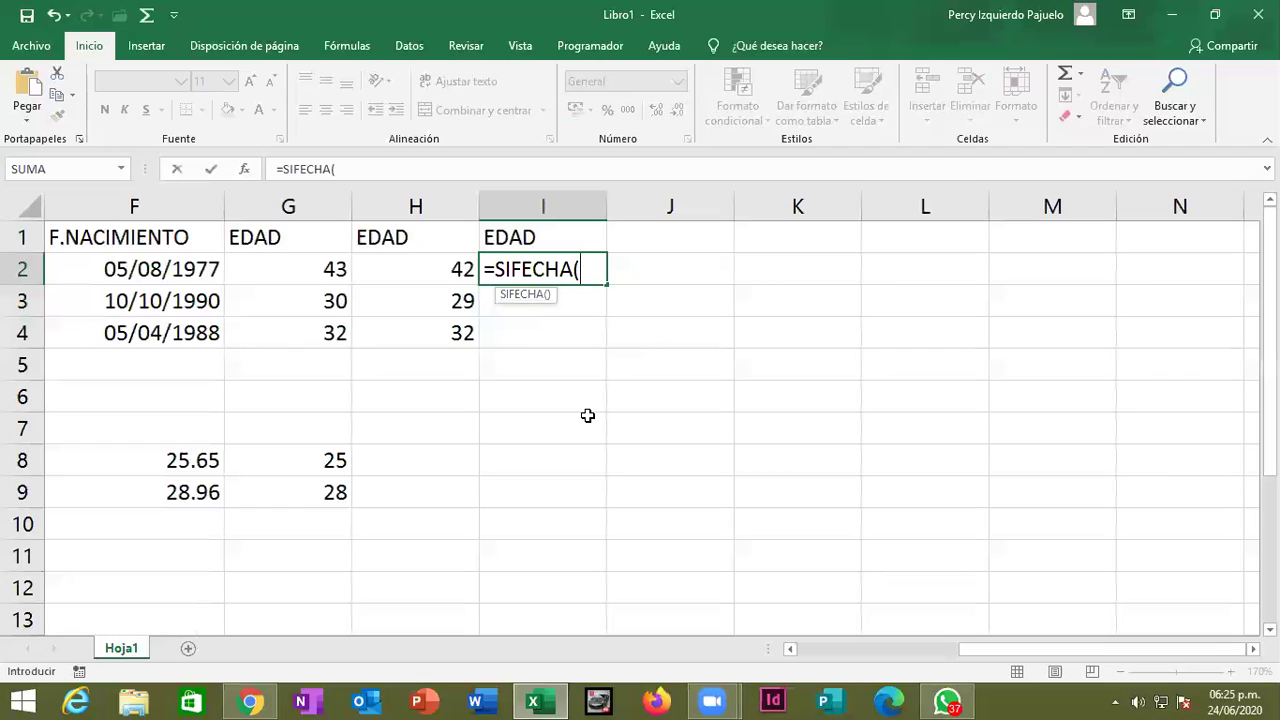
{"action": "left_click", "coordinate": [200, 268]}
{"action": "type", "text": ","}
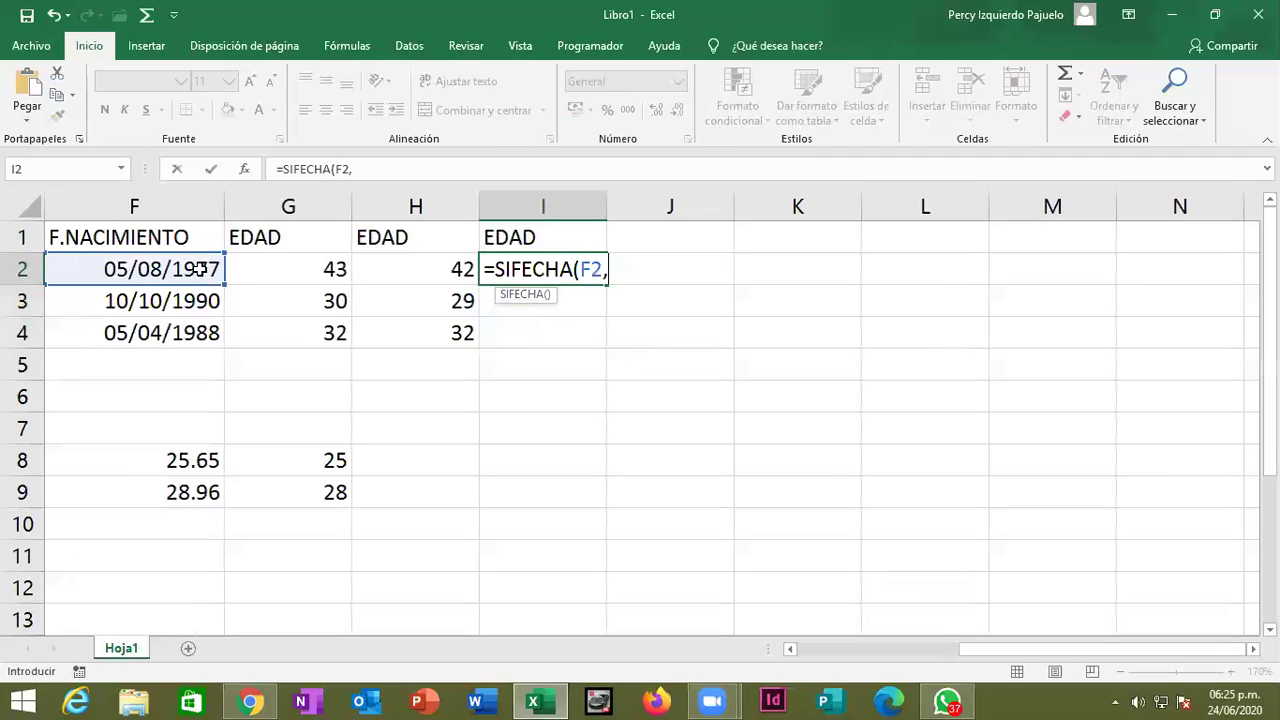
{"action": "type", "text": "HOY()"}
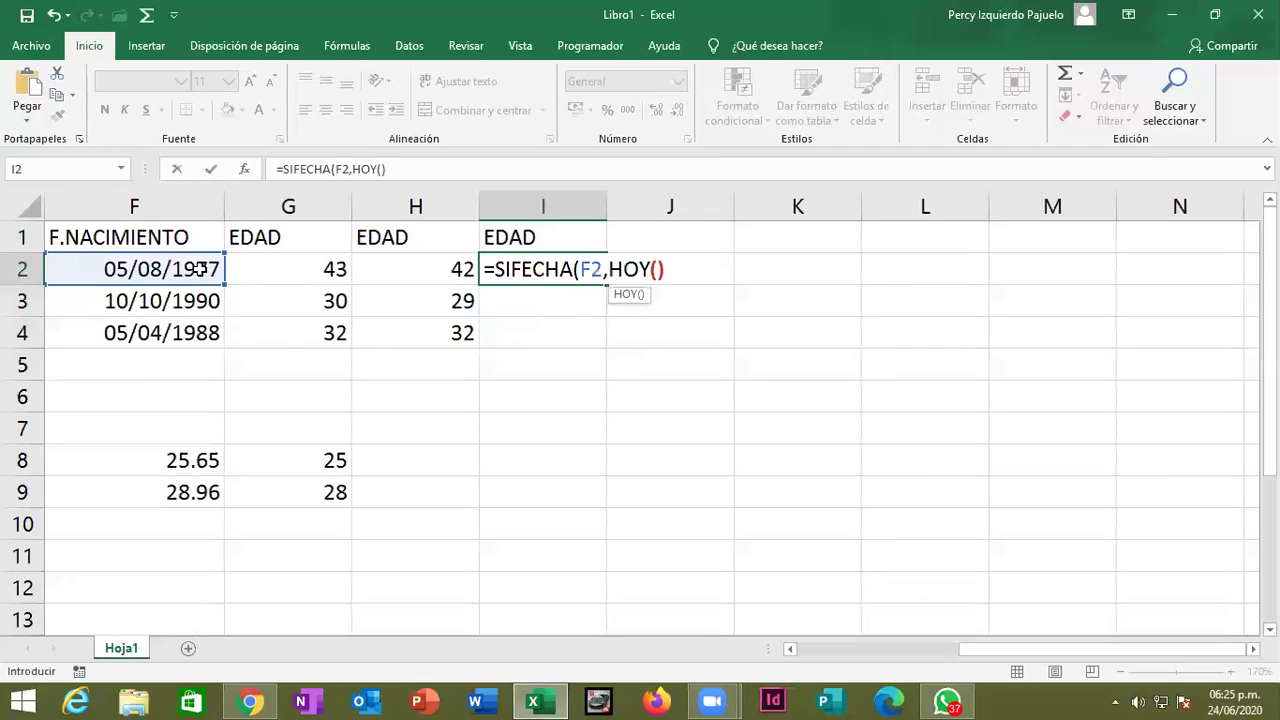
{"action": "type", "text": ","}
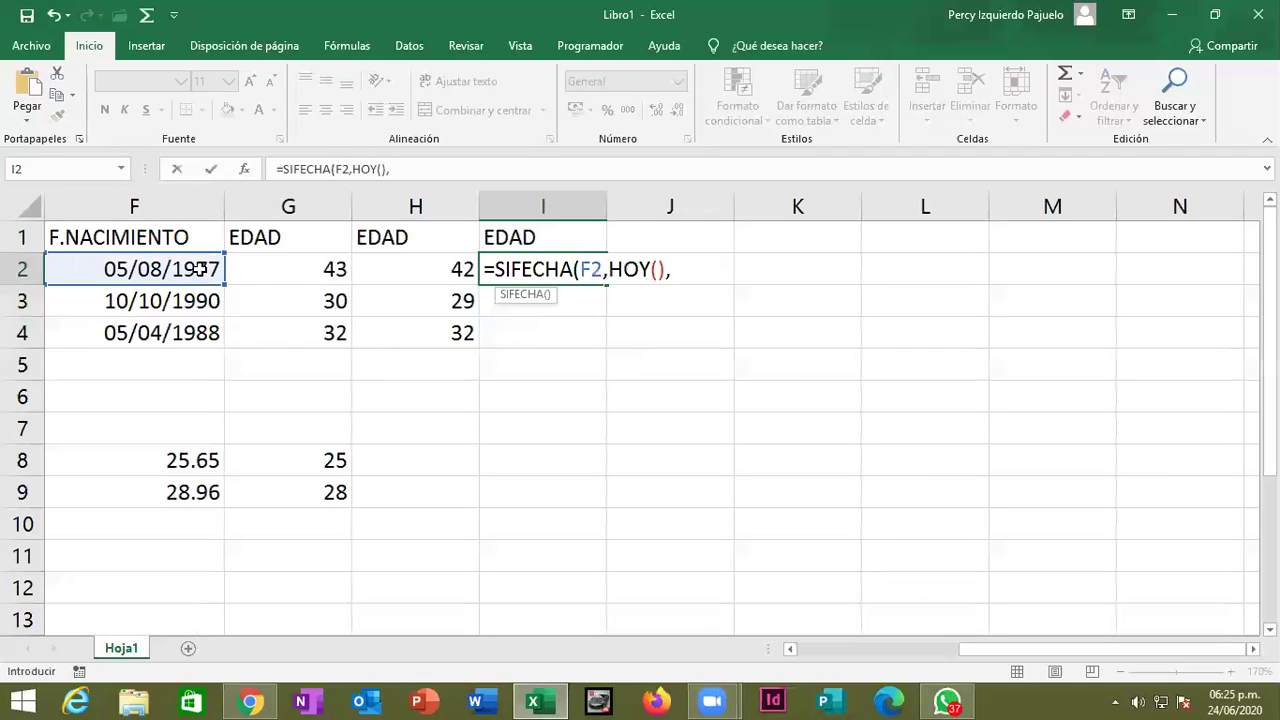
{"action": "type", "text": "\""}
{"action": "type", "text": "Y"}
{"action": "type", "text": "\")"}
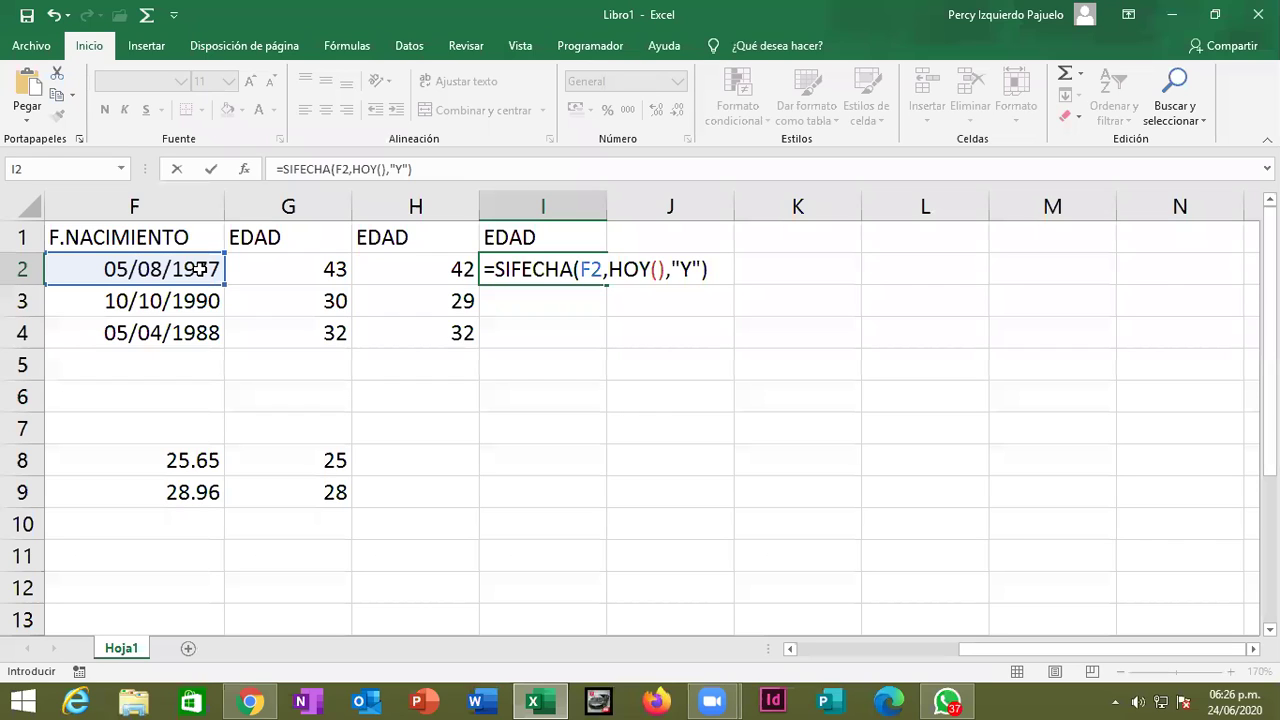
{"action": "key", "text": "Return"}
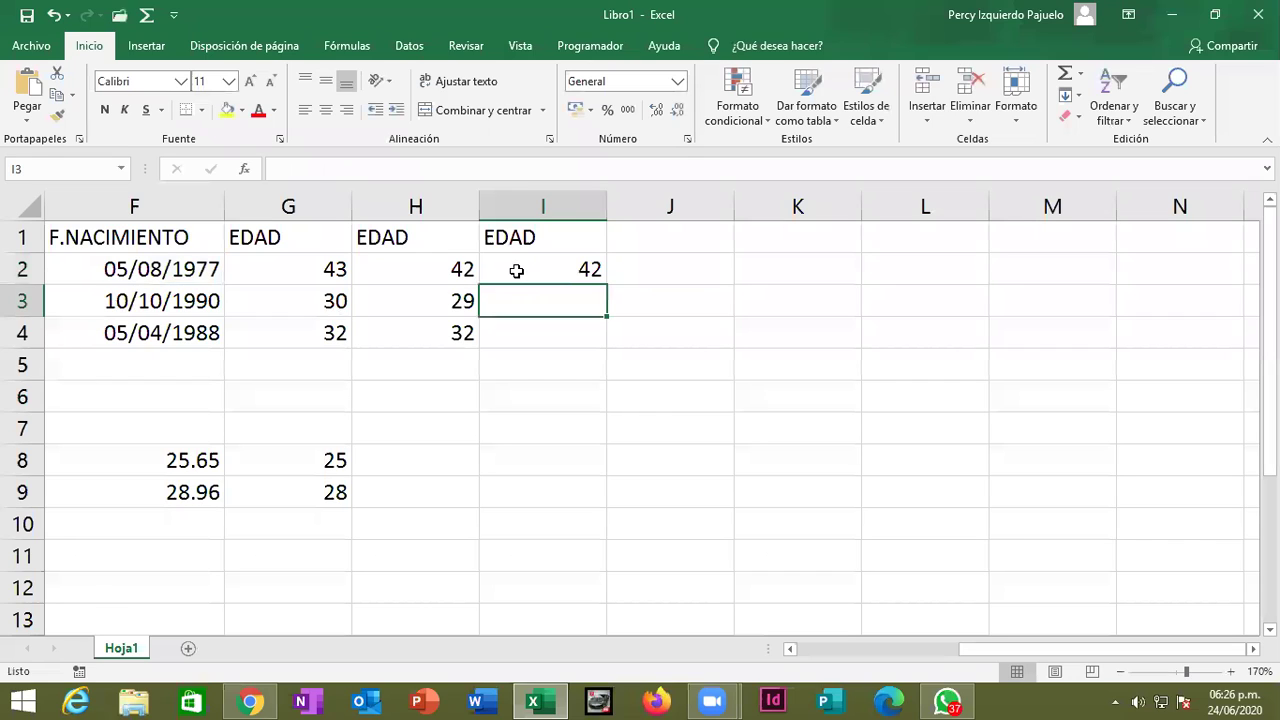
Fill the SIFECHA formula down to I4 (29, 32) and re-enter G2's formula.
{"action": "left_click", "coordinate": [568, 274]}
{"action": "left_click_drag", "start_coordinate": [602, 325], "coordinate": [602, 335]}
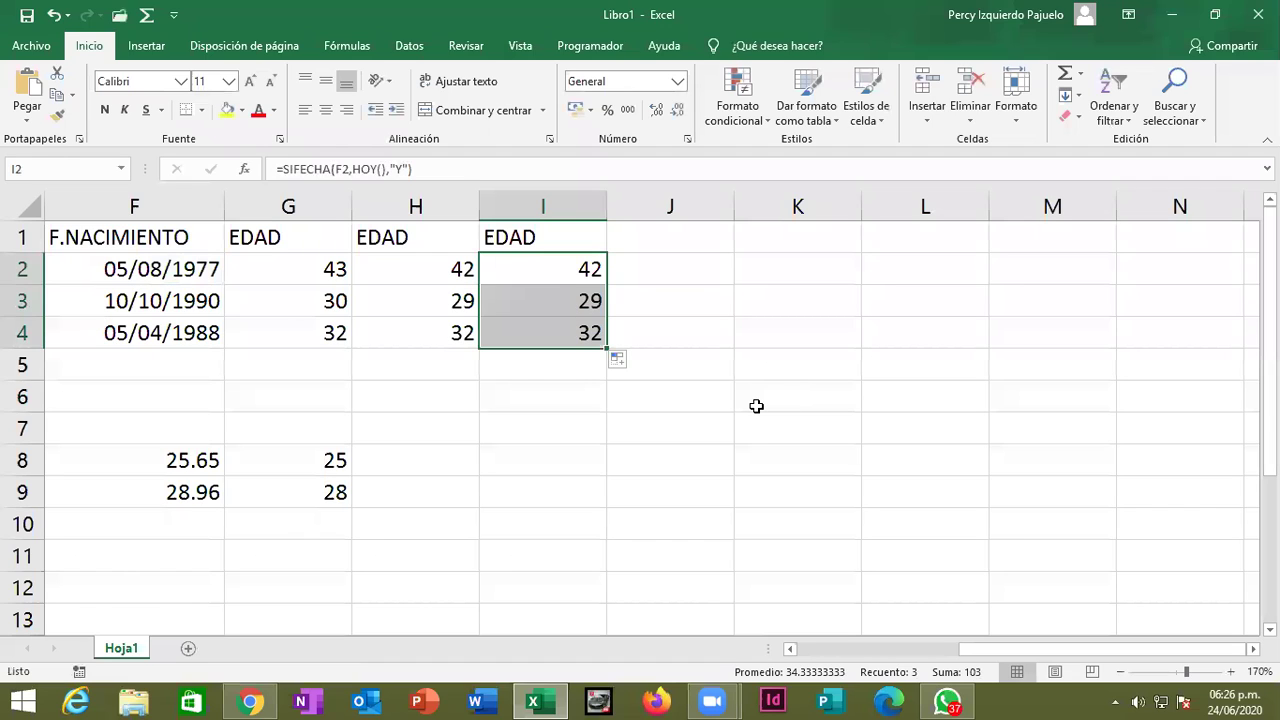
{"action": "left_click", "coordinate": [328, 266]}
{"action": "left_click", "coordinate": [406, 266]}
{"action": "left_click", "coordinate": [300, 266]}
{"action": "double_click", "coordinate": [297, 268]}
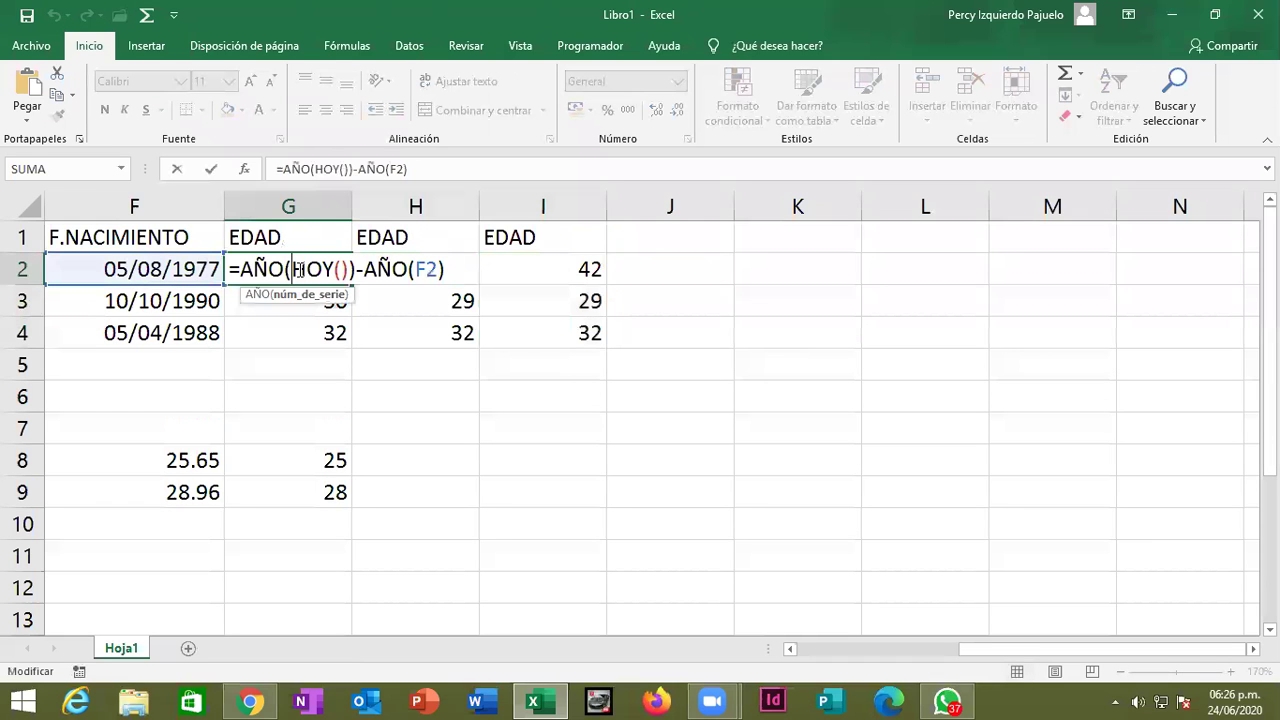
{"action": "key", "text": "Return"}
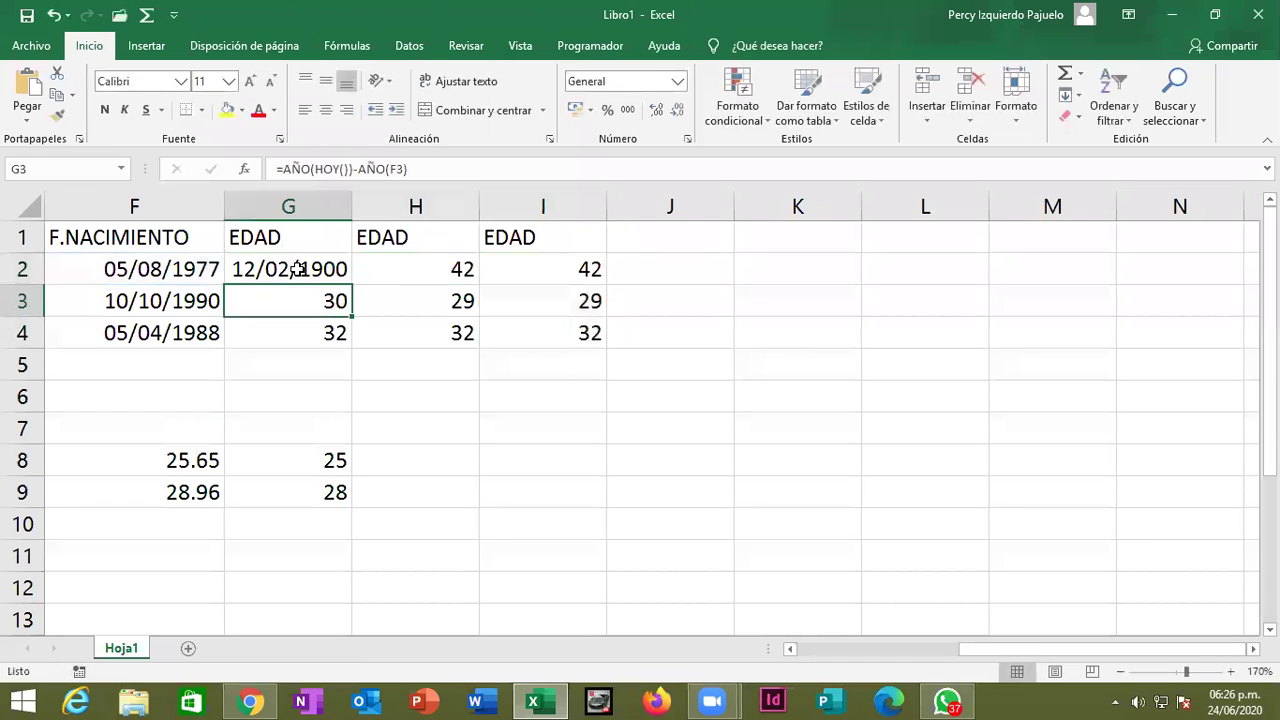
Step through the H column and row 2 to compare the three age formulas.
{"action": "key", "text": "Right"}
{"action": "key", "text": "Down"}
{"action": "key", "text": "Up"}
{"action": "key", "text": "Up"}
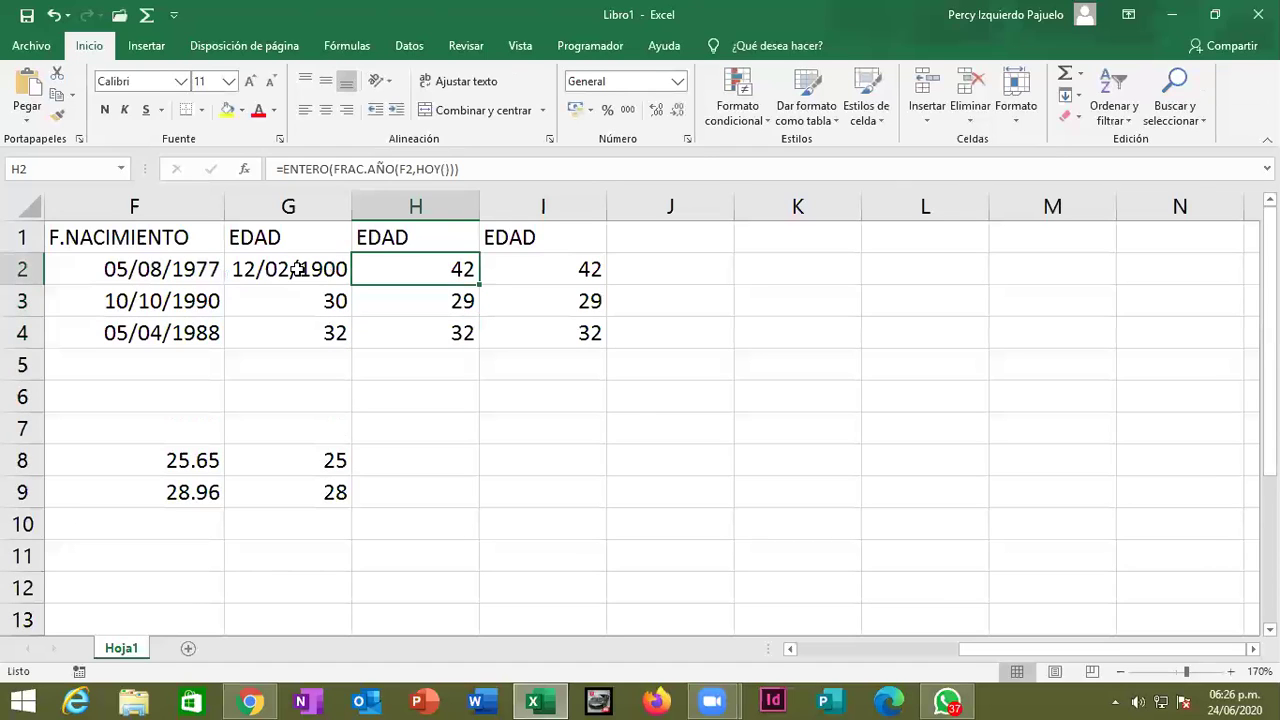
{"action": "key", "text": "Down"}
{"action": "key", "text": "Down"}
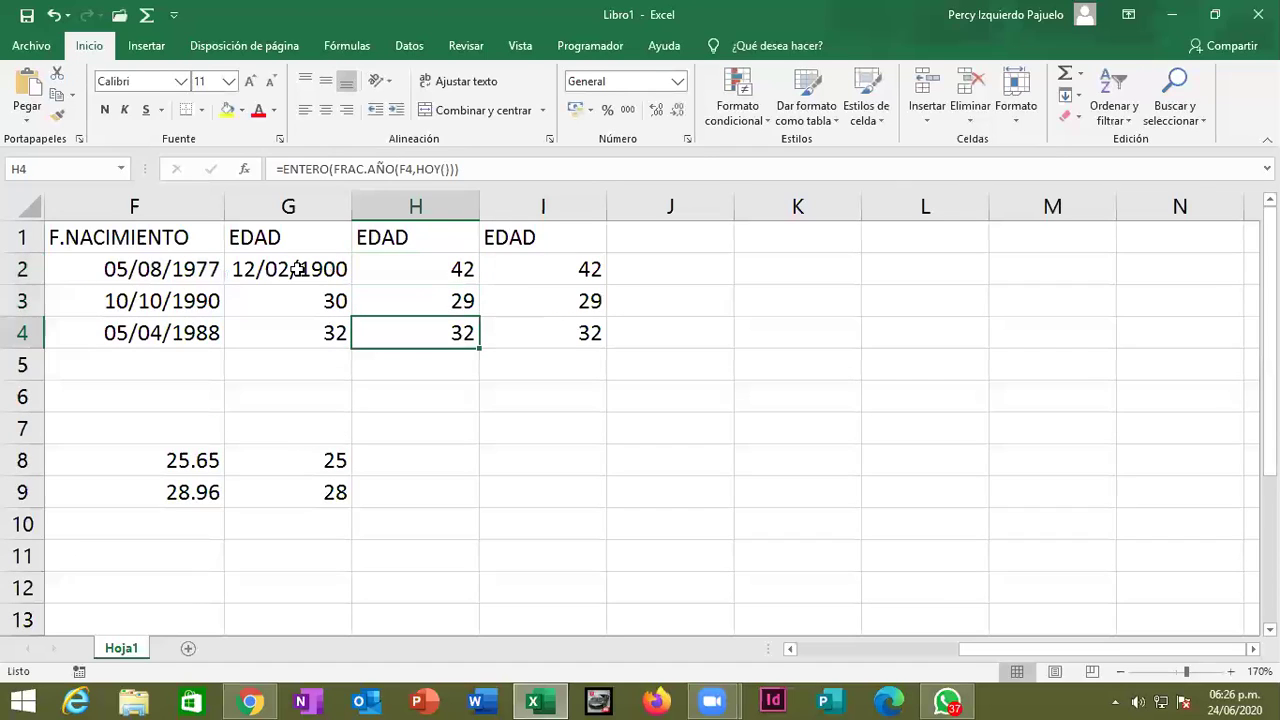
{"action": "key", "text": "Up"}
{"action": "key", "text": "Up"}
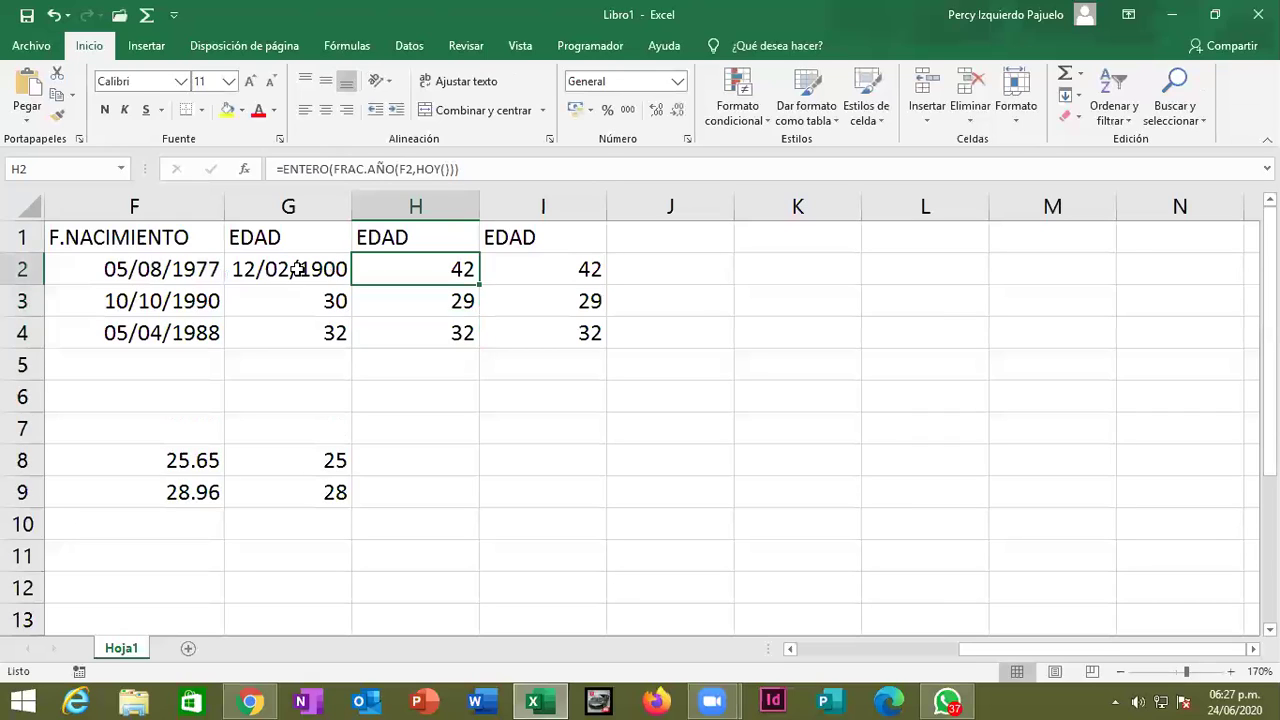
{"action": "key", "text": "Right"}
{"action": "key", "text": "Left"}
{"action": "key", "text": "Left"}
{"action": "key", "text": "Right"}
{"action": "key", "text": "Left"}
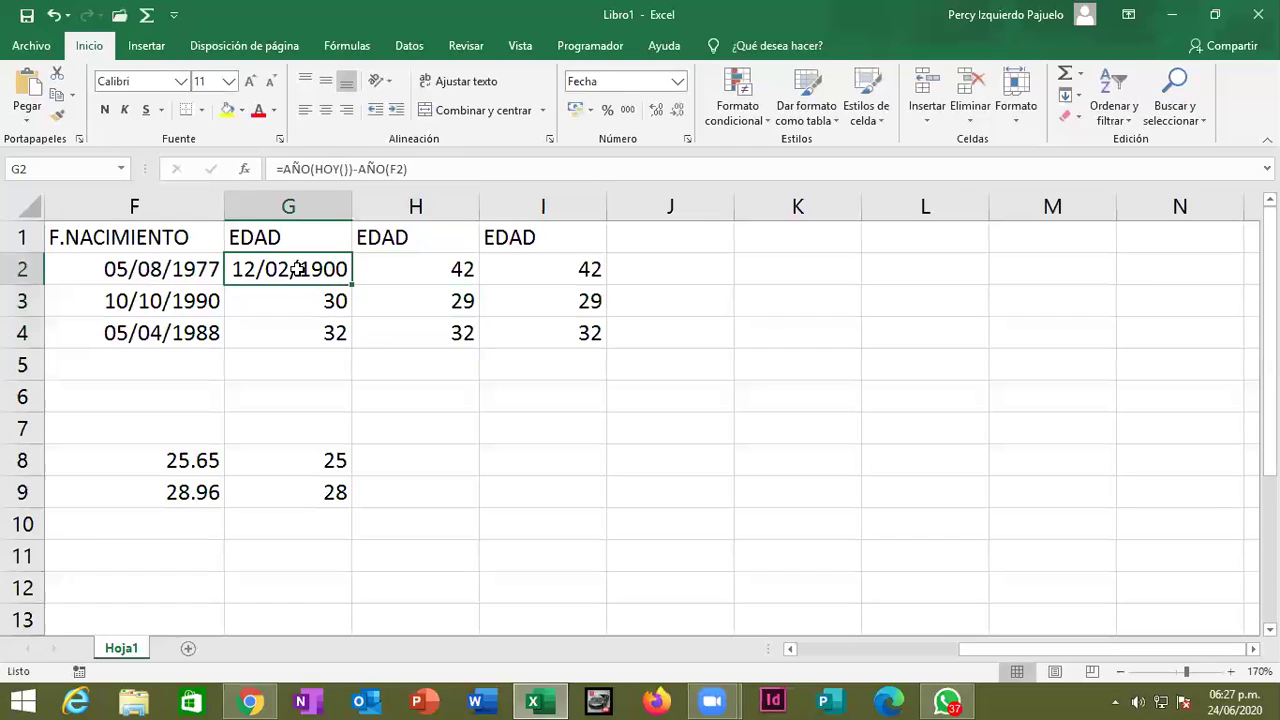
Set G2 to General format so it shows 43, and reconfirm I2's SIFECHA formula.
{"action": "left_click", "coordinate": [678, 81]}
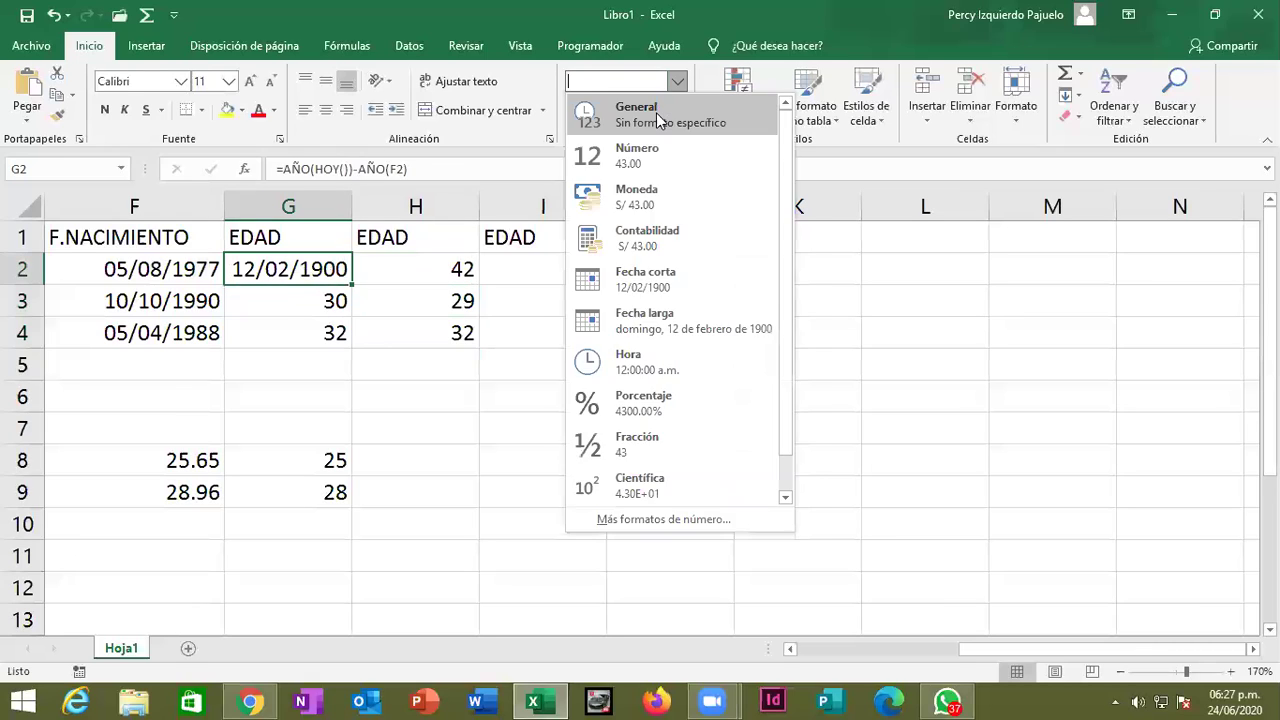
{"action": "left_click", "coordinate": [658, 118]}
{"action": "left_click_drag", "start_coordinate": [486, 257], "coordinate": [578, 268]}
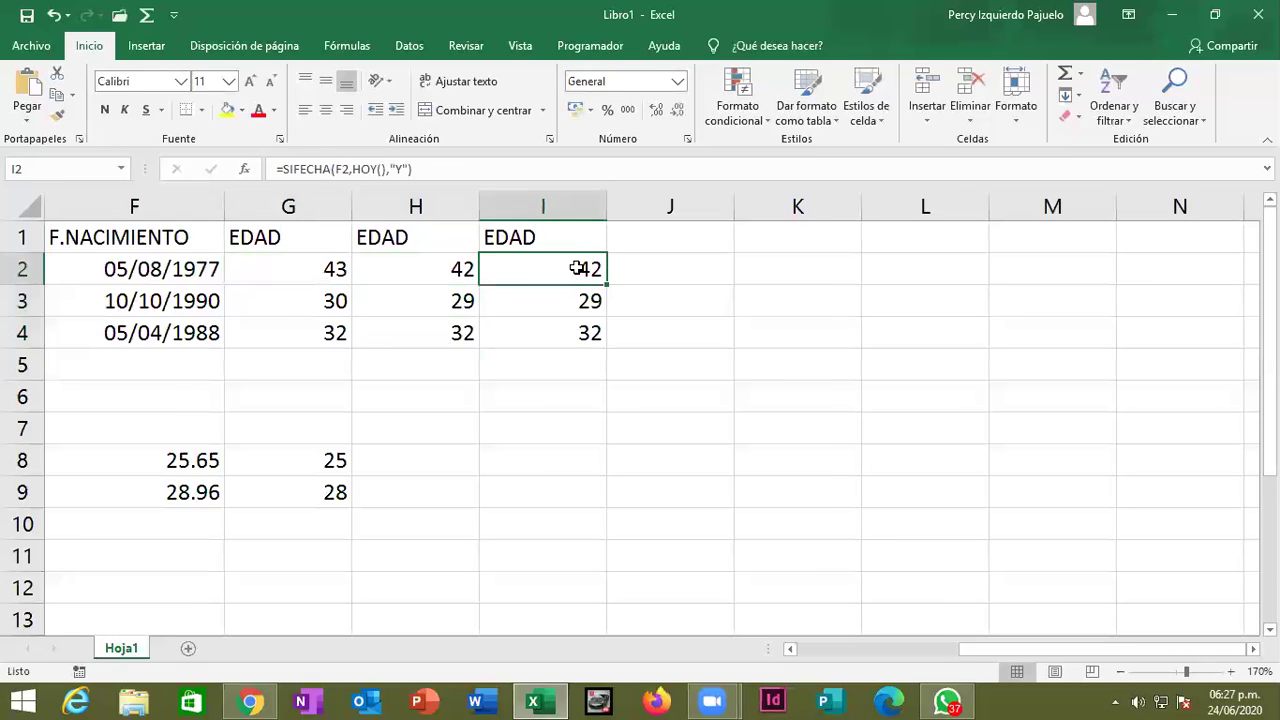
{"action": "double_click", "coordinate": [578, 268]}
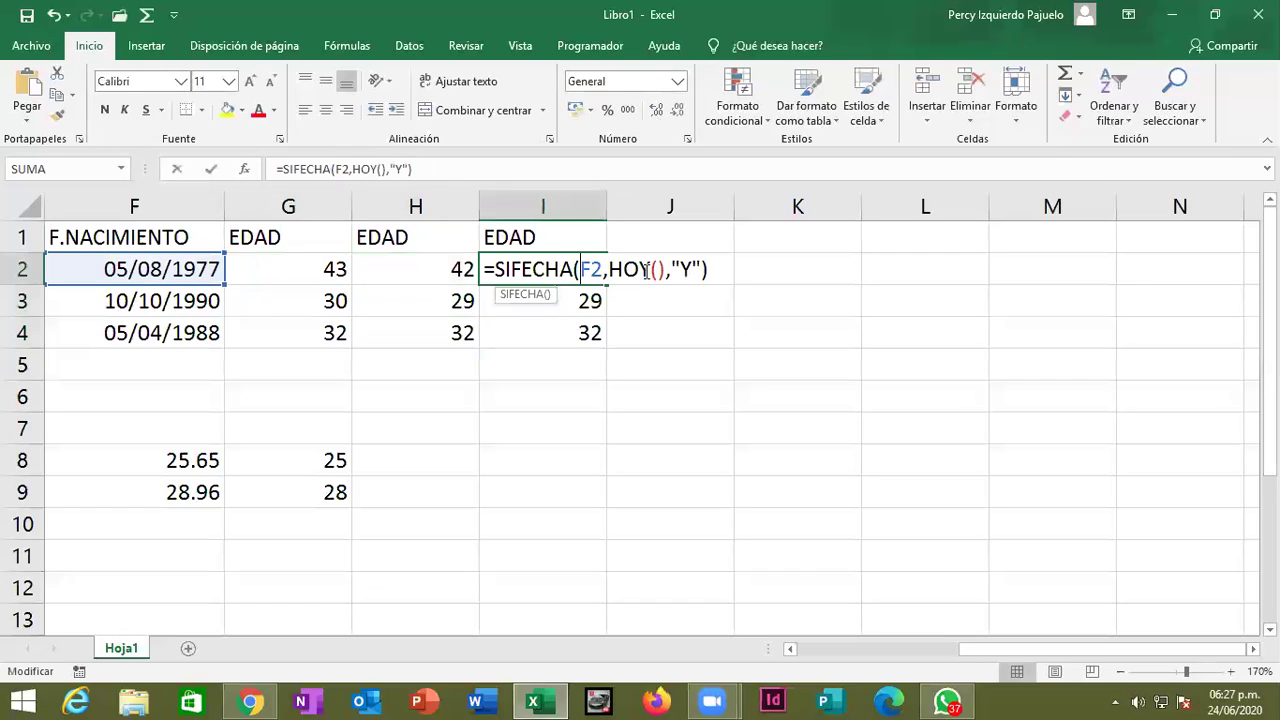
{"action": "left_click", "coordinate": [712, 269]}
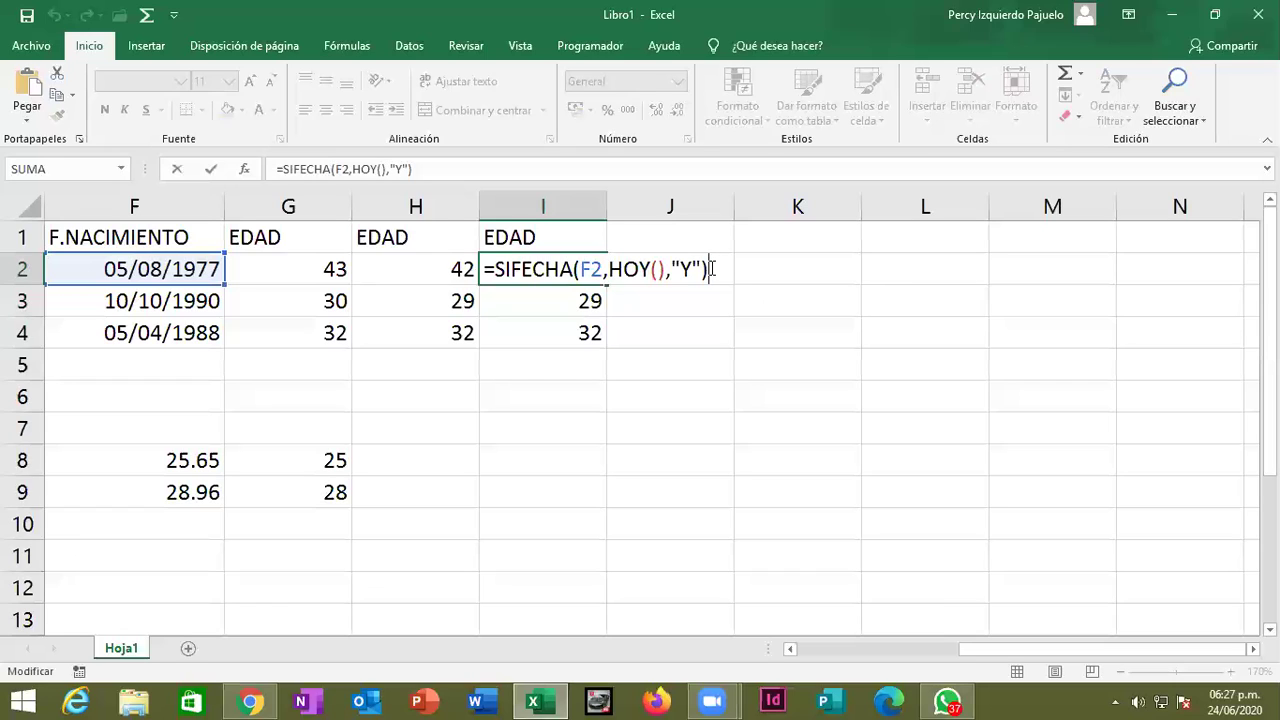
{"action": "key", "text": "Return"}
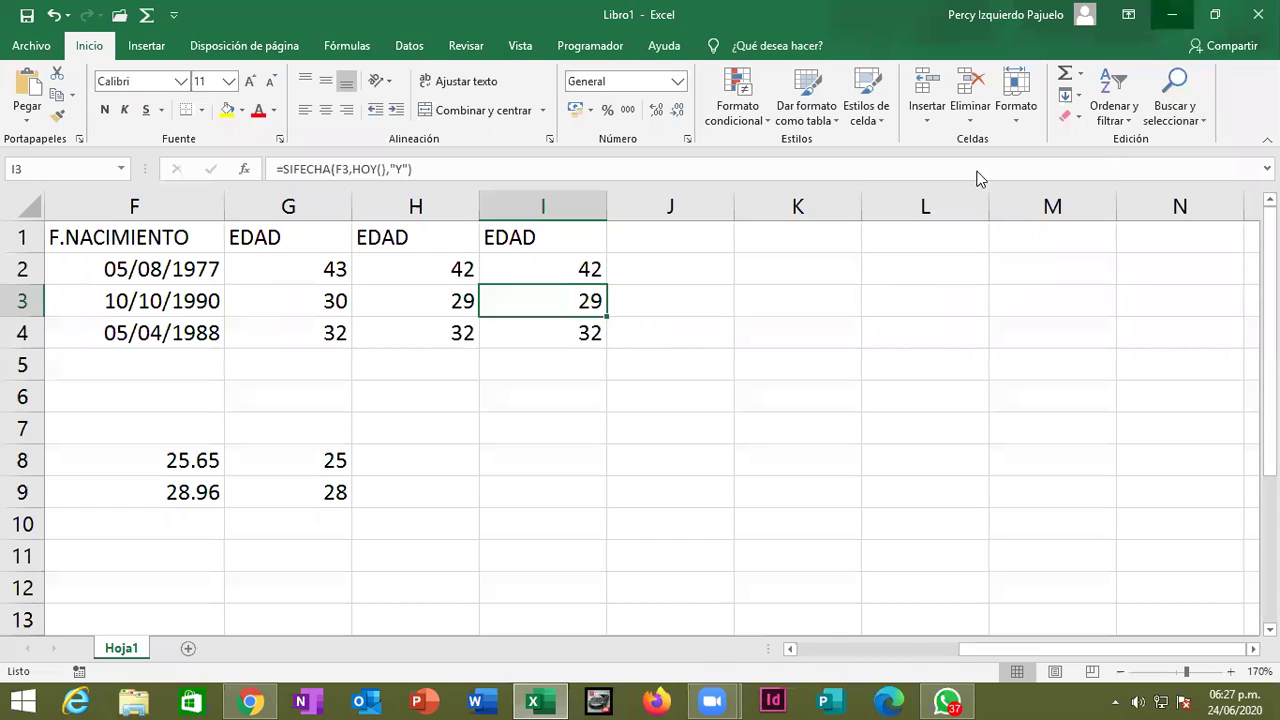
Minimize Excel and create a new text document on the desktop, opening it in Notepad.
{"action": "key", "text": "super+d"}
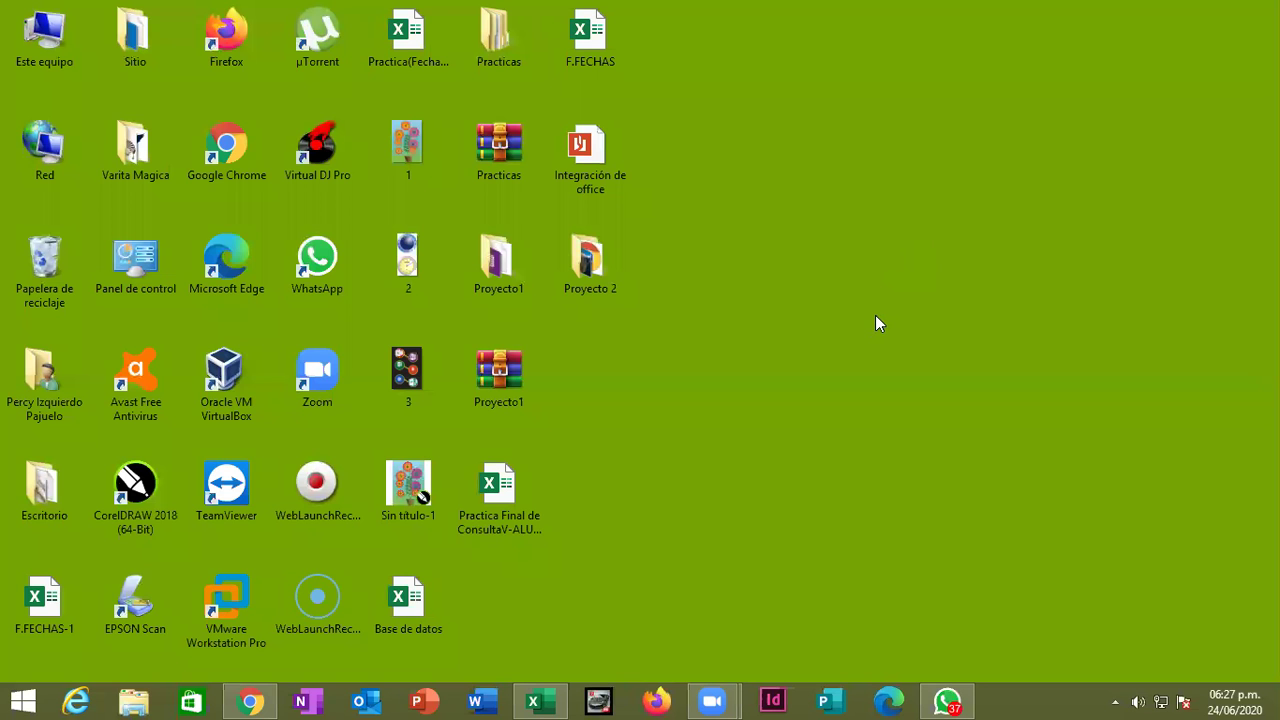
{"action": "right_click", "coordinate": [686, 283]}
{"action": "mouse_move", "coordinate": [706, 299]}
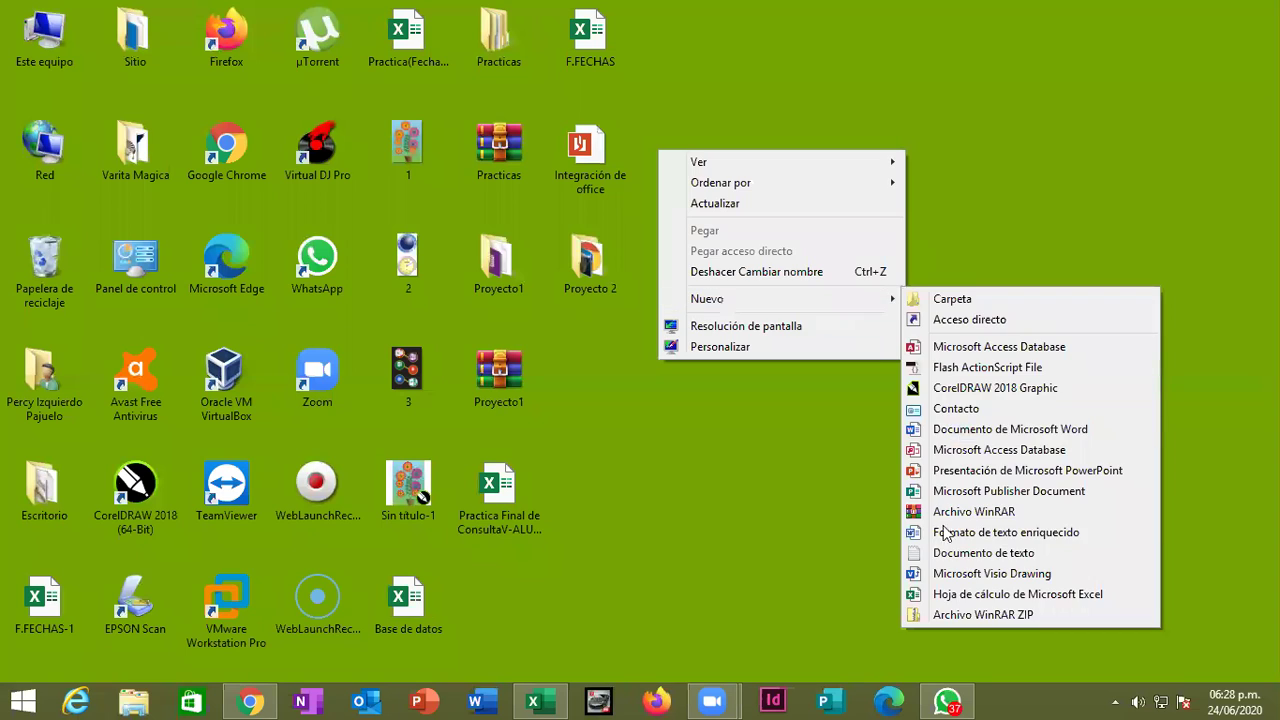
{"action": "left_click", "coordinate": [914, 553]}
{"action": "left_click", "coordinate": [688, 148]}
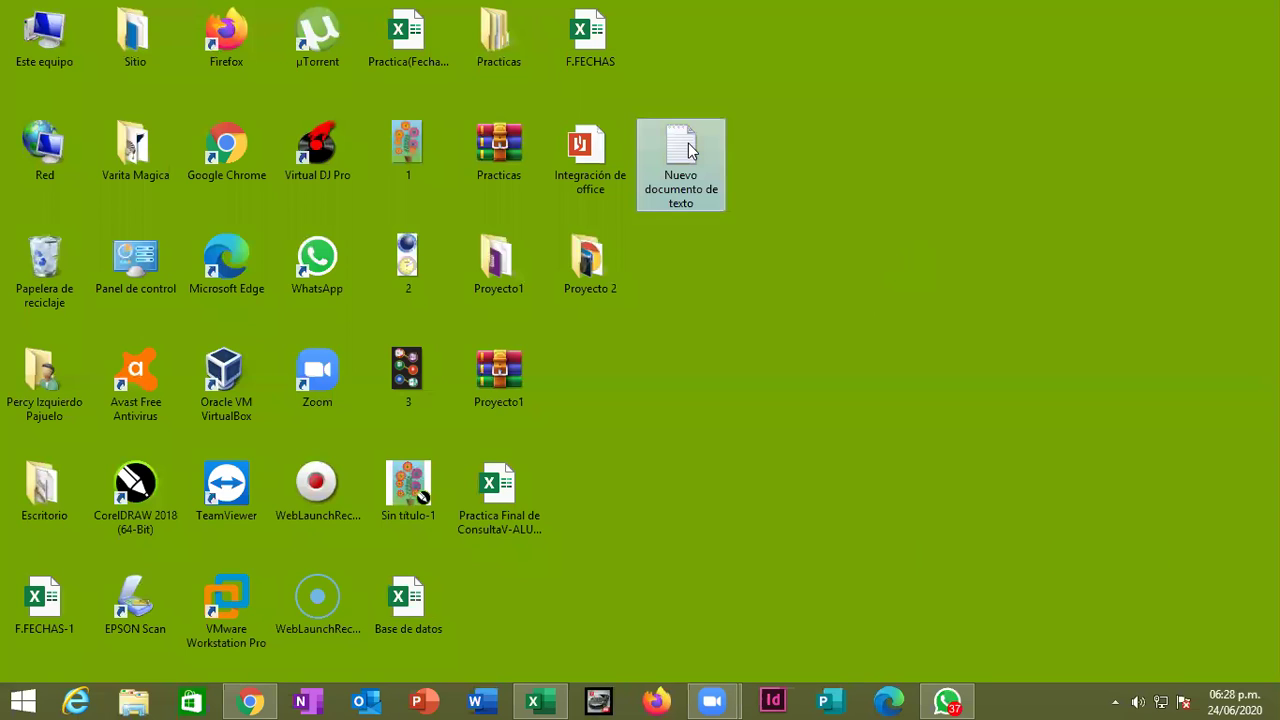
{"action": "double_click", "coordinate": [688, 148]}
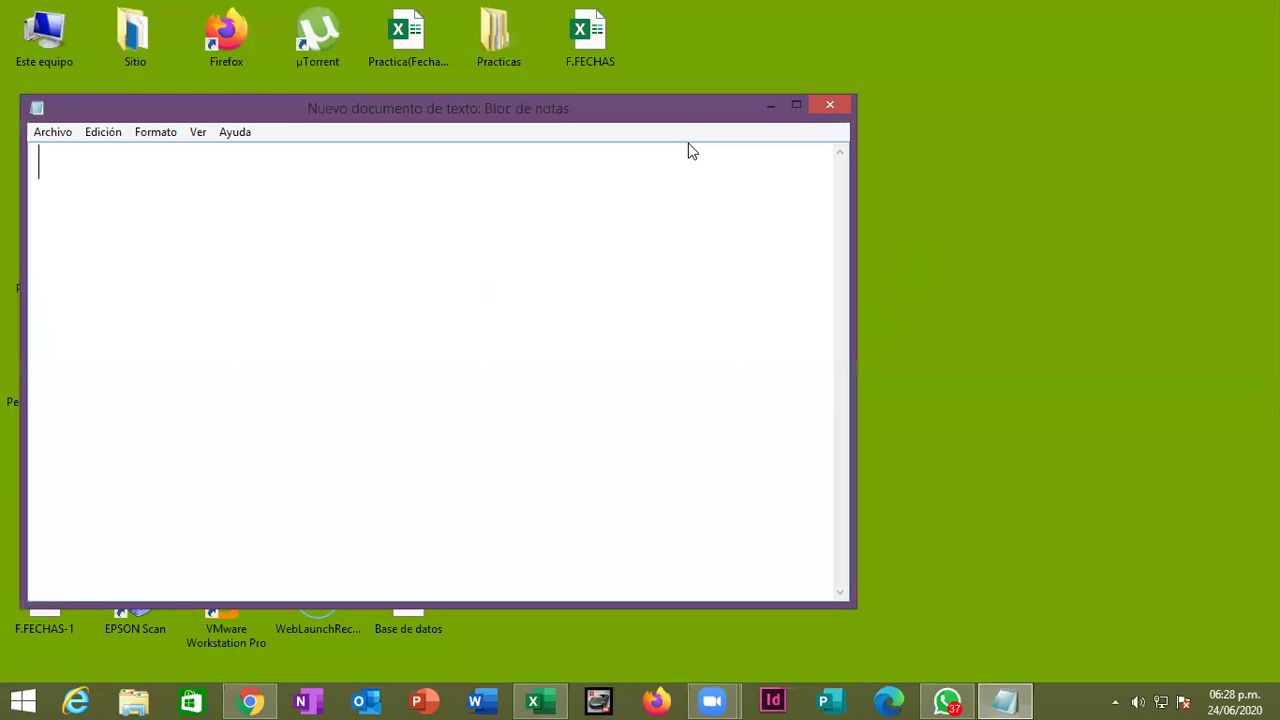
Write the heading FUNCIÓN LOGICA, a dashed underline, and the syntax =SI(Prueba_logica,Si_verdad,Si_falsa).
{"action": "type", "text": "FUNCIÓN LOGICA"}
{"action": "key", "text": "Return"}
{"action": "type", "text": "--------------"}
{"action": "key", "text": "Return"}
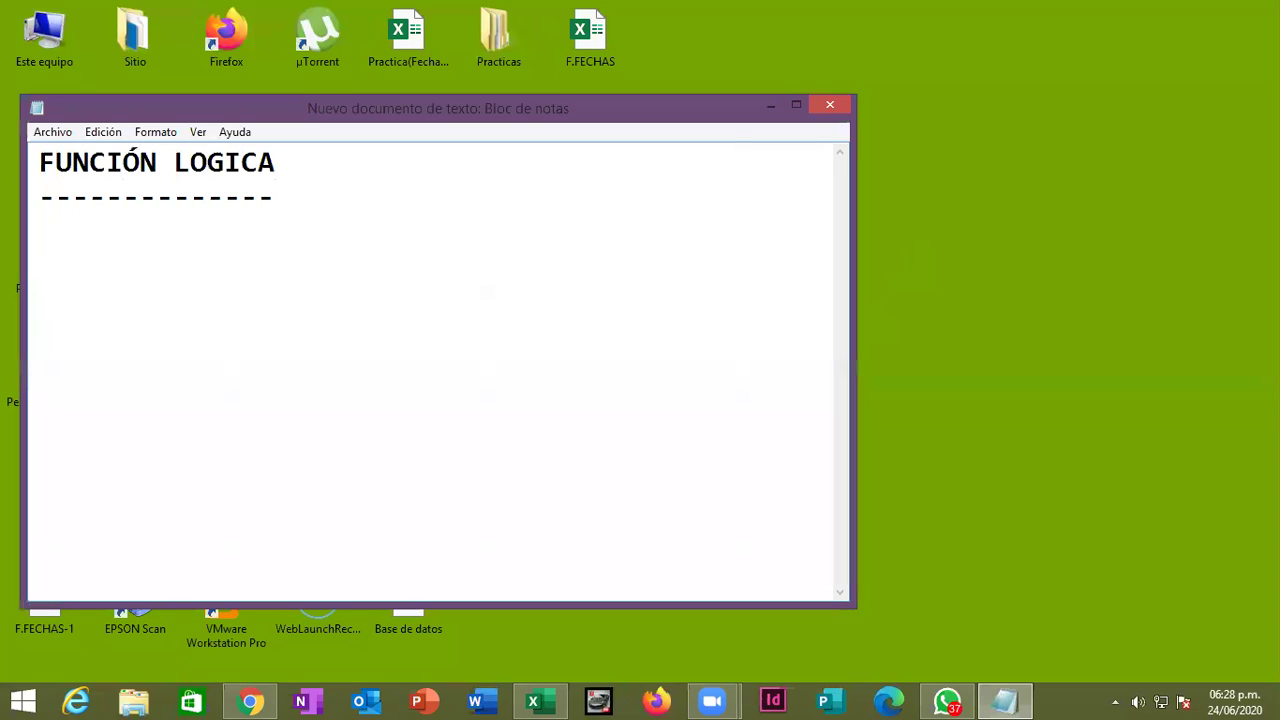
{"action": "type", "text": "=SI"}
{"action": "type", "text": "("}
{"action": "type", "text": "Prueba_logica,"}
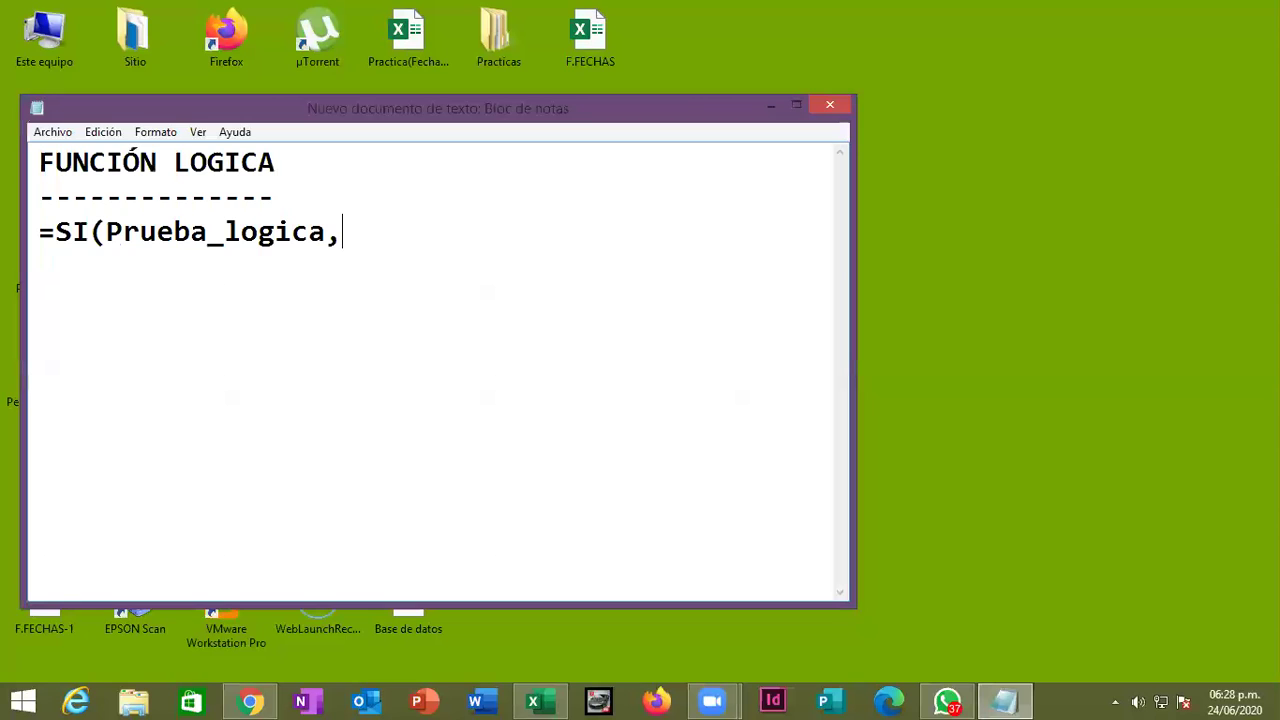
{"action": "type", "text": "Si"}
{"action": "type", "text": "_"}
{"action": "type", "text": "verdad,Si_falsa)"}
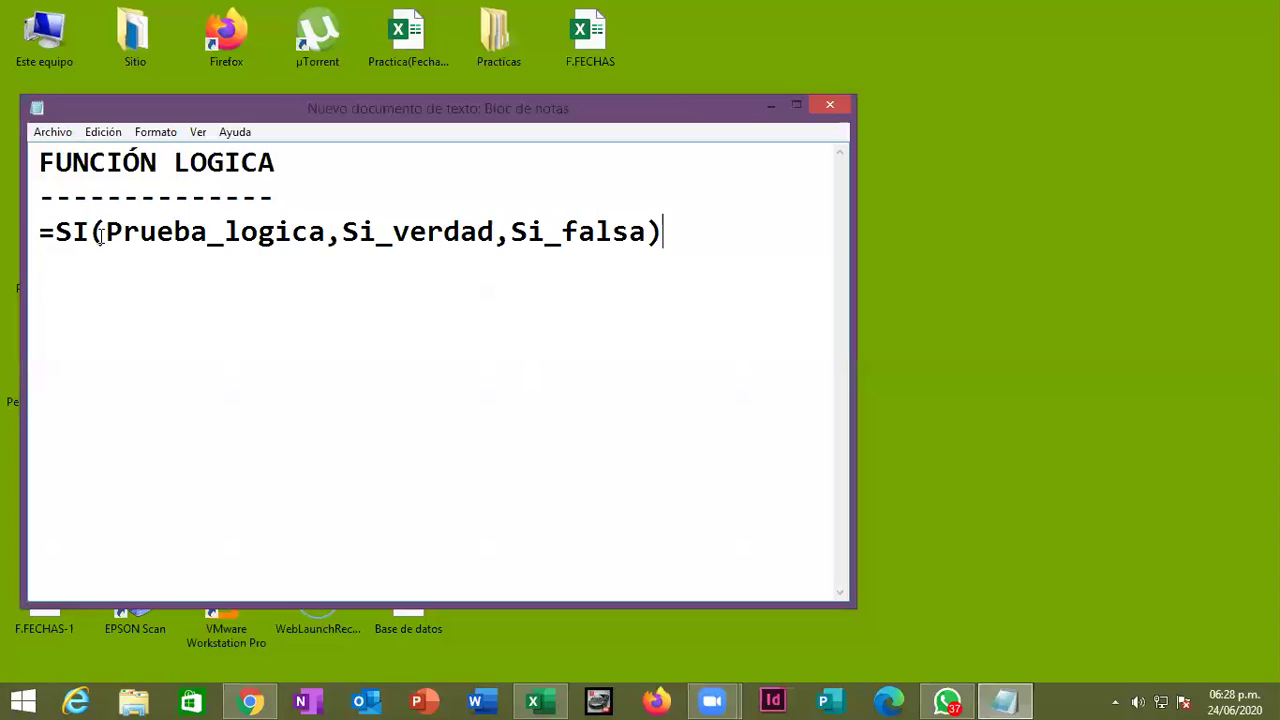
{"action": "mouse_move", "coordinate": [106, 232]}
{"action": "left_mouse_down"}
{"action": "mouse_move", "coordinate": [323, 233]}
{"action": "mouse_move", "coordinate": [108, 232]}
{"action": "left_mouse_up"}
{"action": "left_click", "coordinate": [323, 233]}
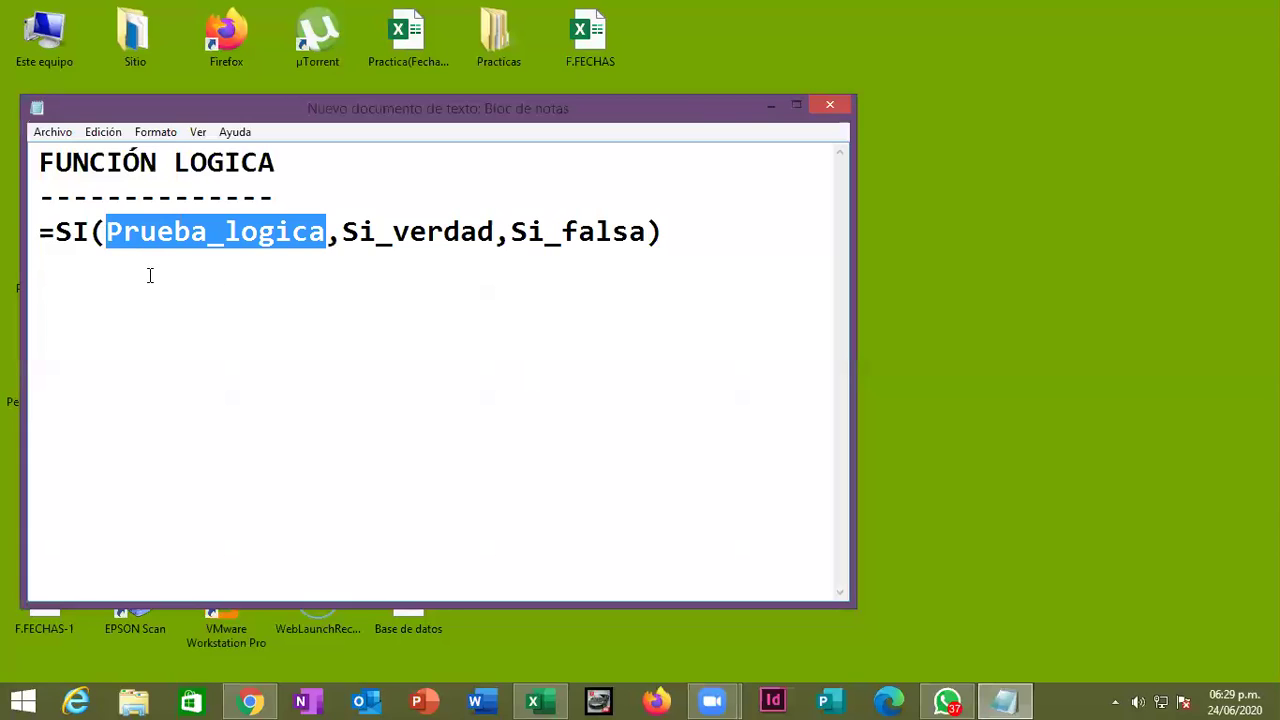
{"action": "left_click", "coordinate": [331, 237]}
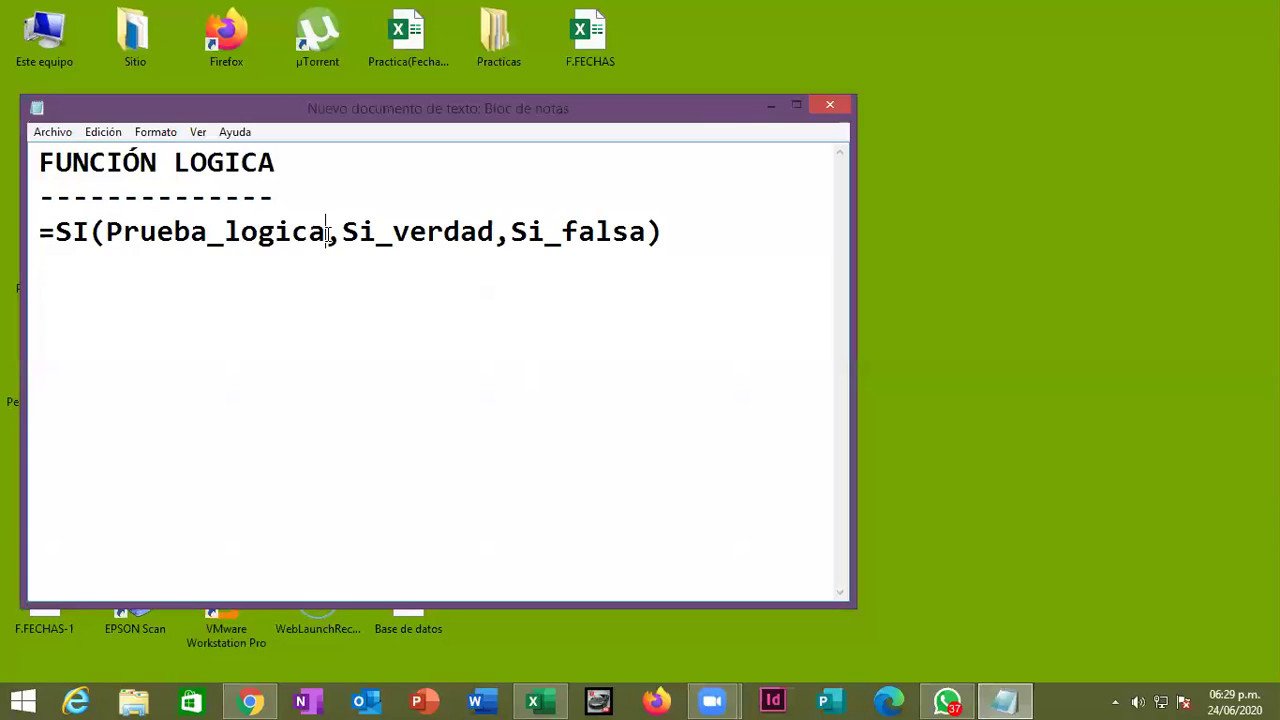
{"action": "left_click_drag", "start_coordinate": [90, 232], "coordinate": [662, 232]}
{"action": "left_click", "coordinate": [140, 237]}
{"action": "left_click_drag", "start_coordinate": [104, 237], "coordinate": [326, 237]}
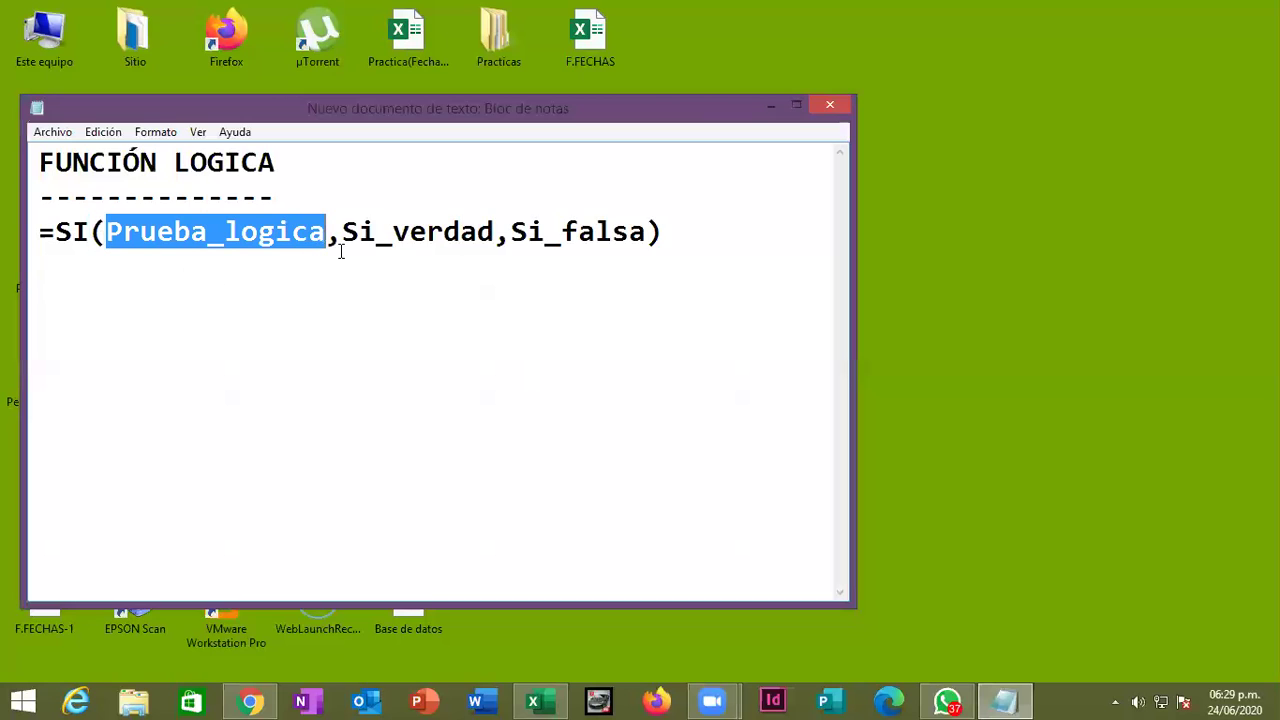
{"action": "left_click_drag", "start_coordinate": [343, 232], "coordinate": [494, 237]}
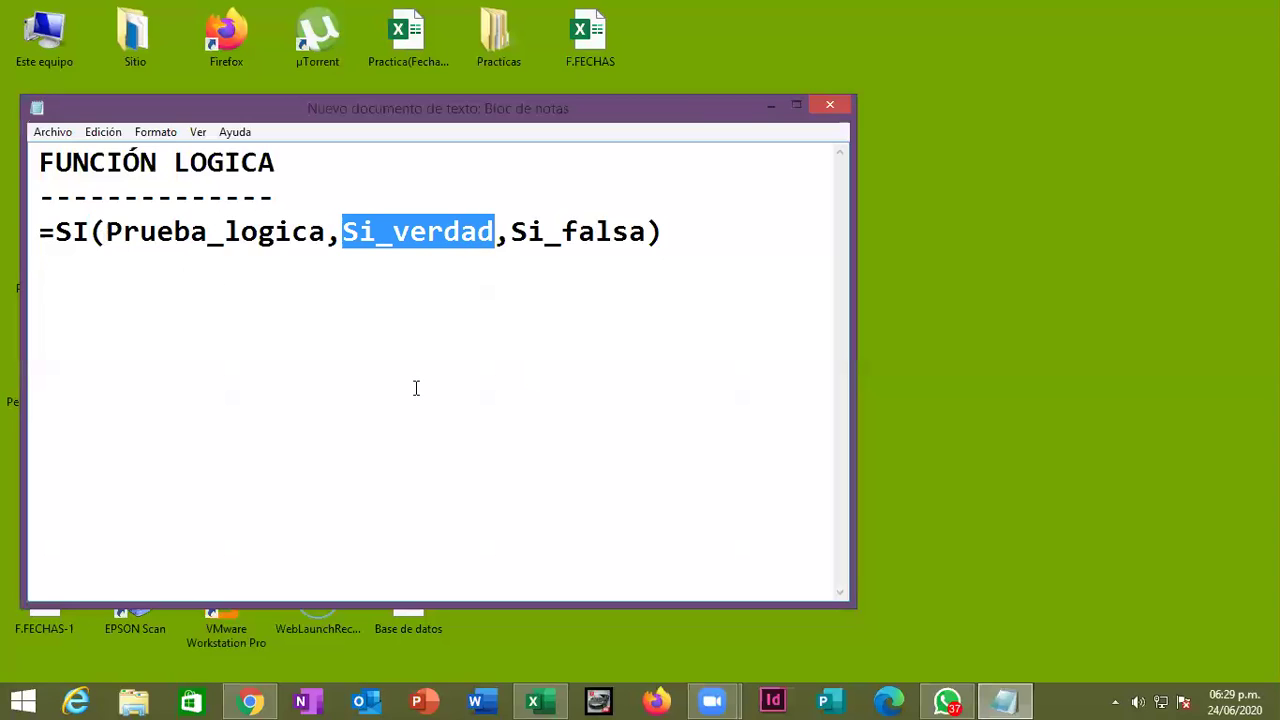
{"action": "left_click_drag", "start_coordinate": [327, 237], "coordinate": [106, 232]}
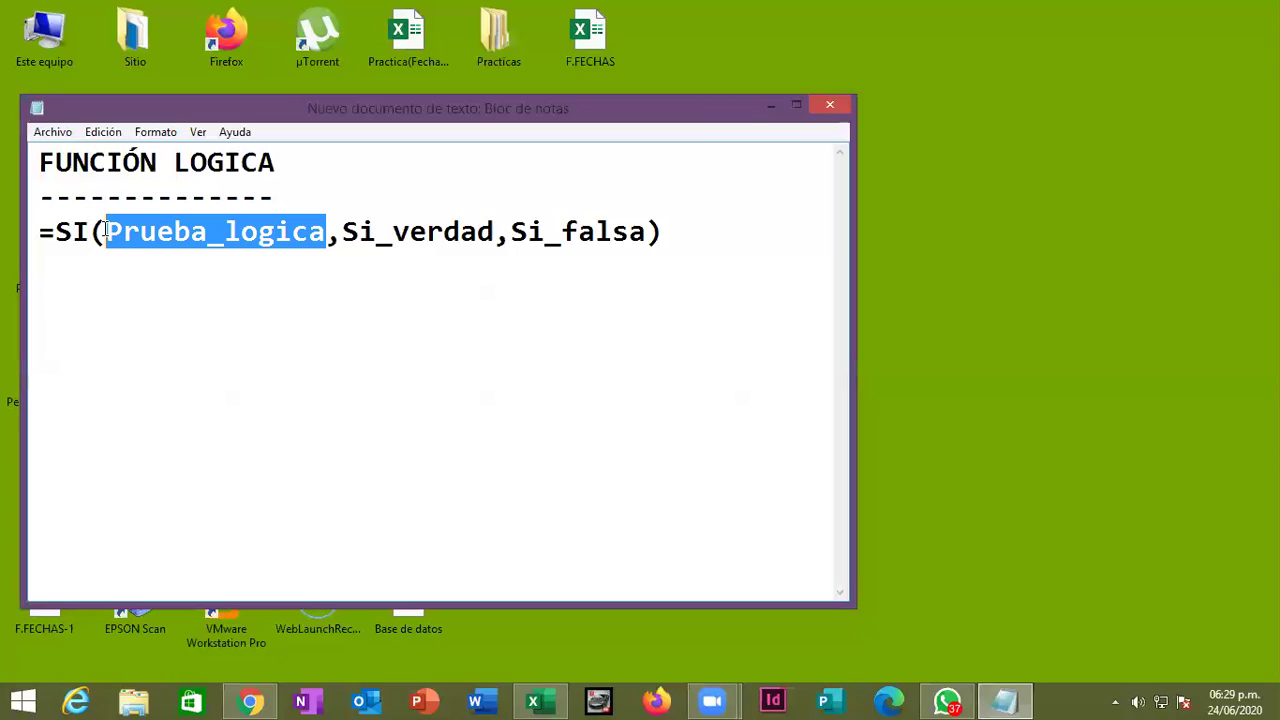
{"action": "left_click", "coordinate": [511, 232]}
{"action": "left_click", "coordinate": [646, 232], "text": "shift"}
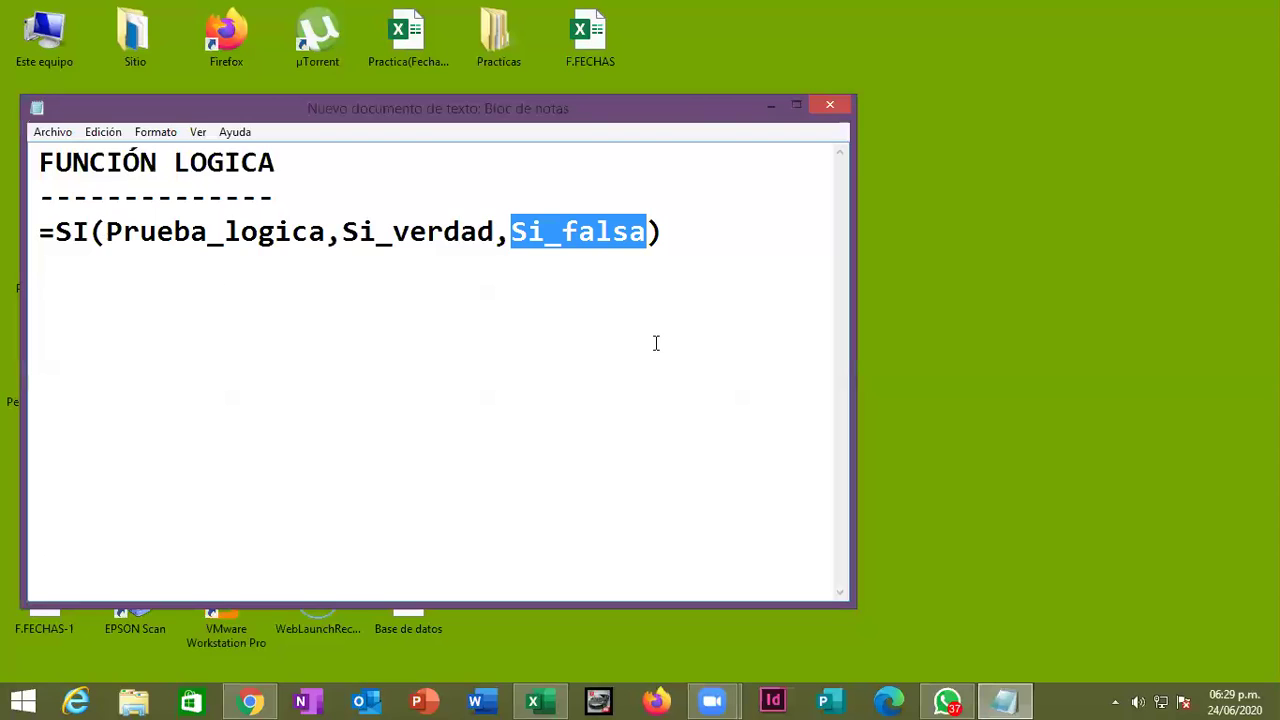
{"action": "left_click", "coordinate": [320, 345]}
{"action": "left_click", "coordinate": [140, 313]}
{"action": "left_click", "coordinate": [689, 243]}
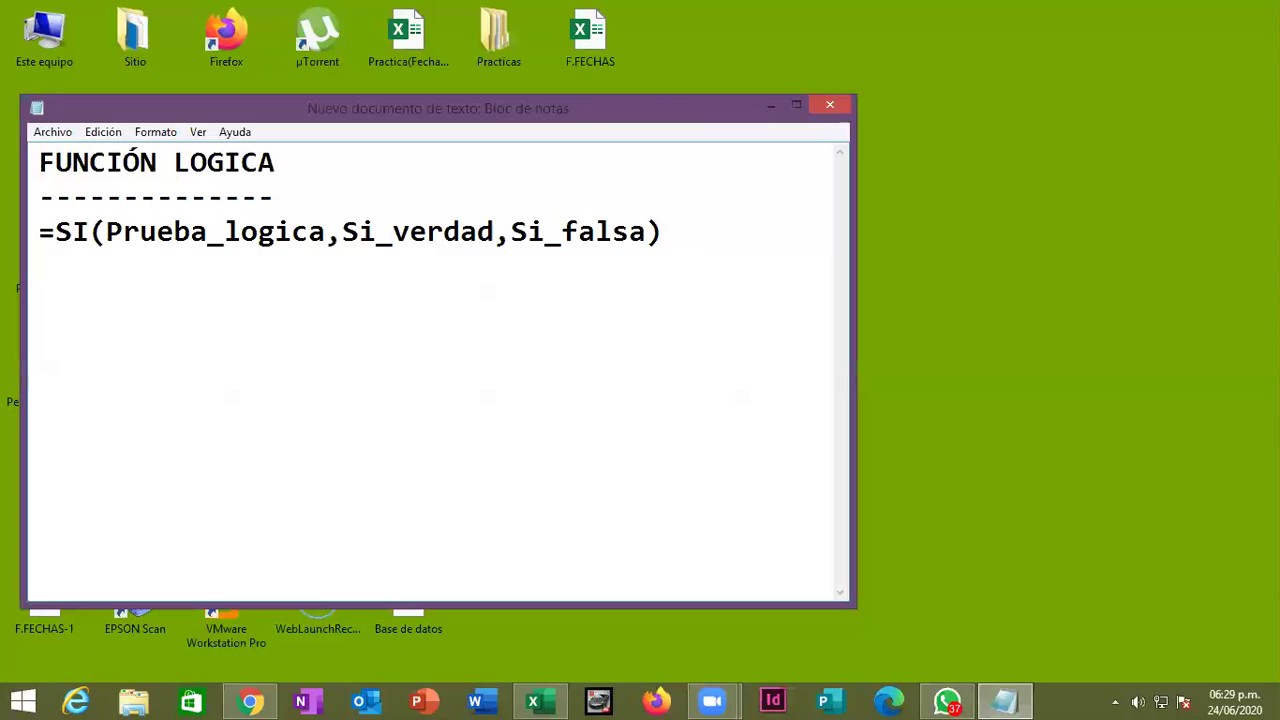
List the operators >,<,<>,>=,<= and start the paragraph explaining when the true part runs.
{"action": "type", "text": ">,"}
{"action": "type", "text": "<,<>"}
{"action": "type", "text": ",>=,<"}
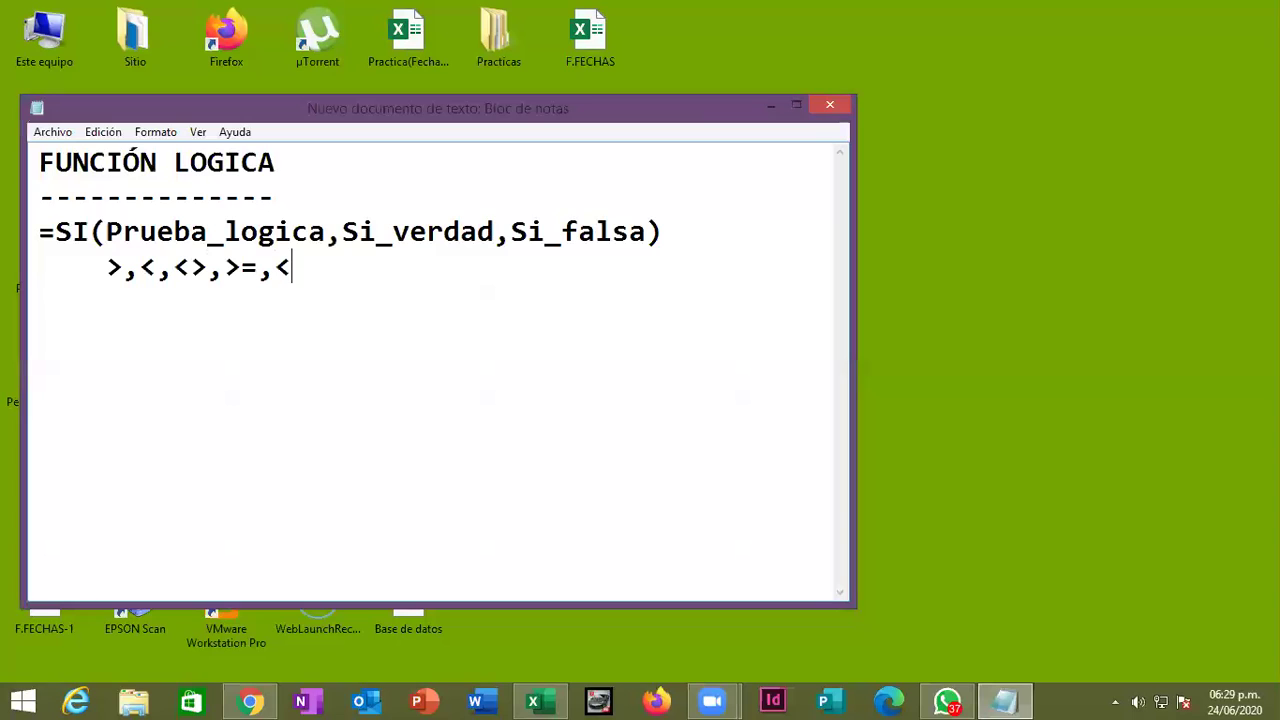
{"action": "type", "text": "="}
{"action": "key", "text": "Return"}
{"action": "key", "text": "Return"}
{"action": "type", "text": "Permite calcular de "}
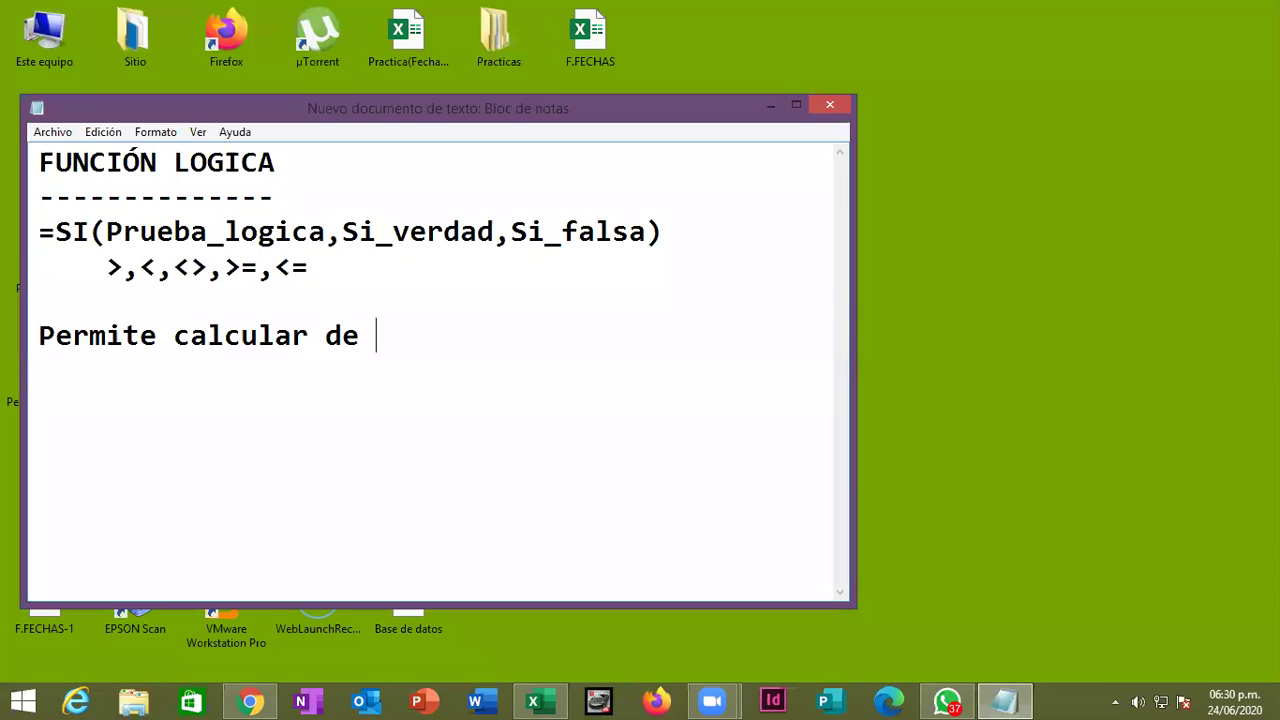
{"action": "type", "text": "acuerdo a la prueba lo"}
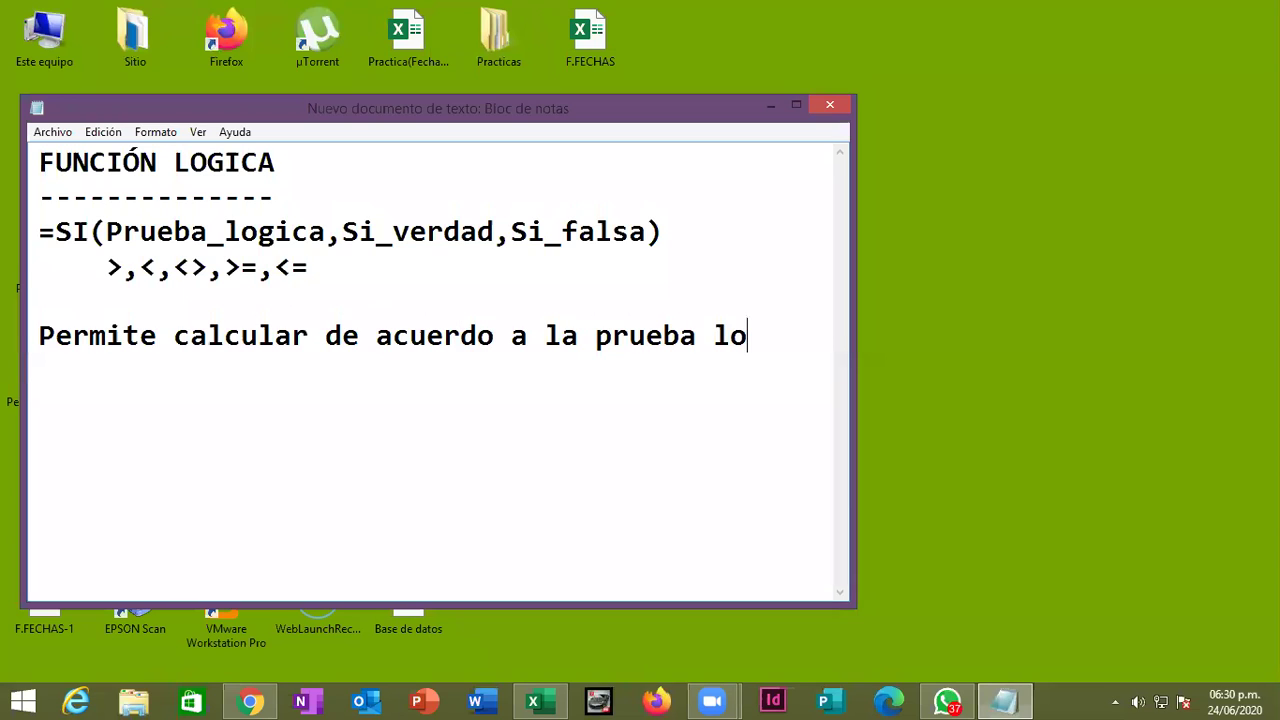
{"action": "type", "text": "gica"}
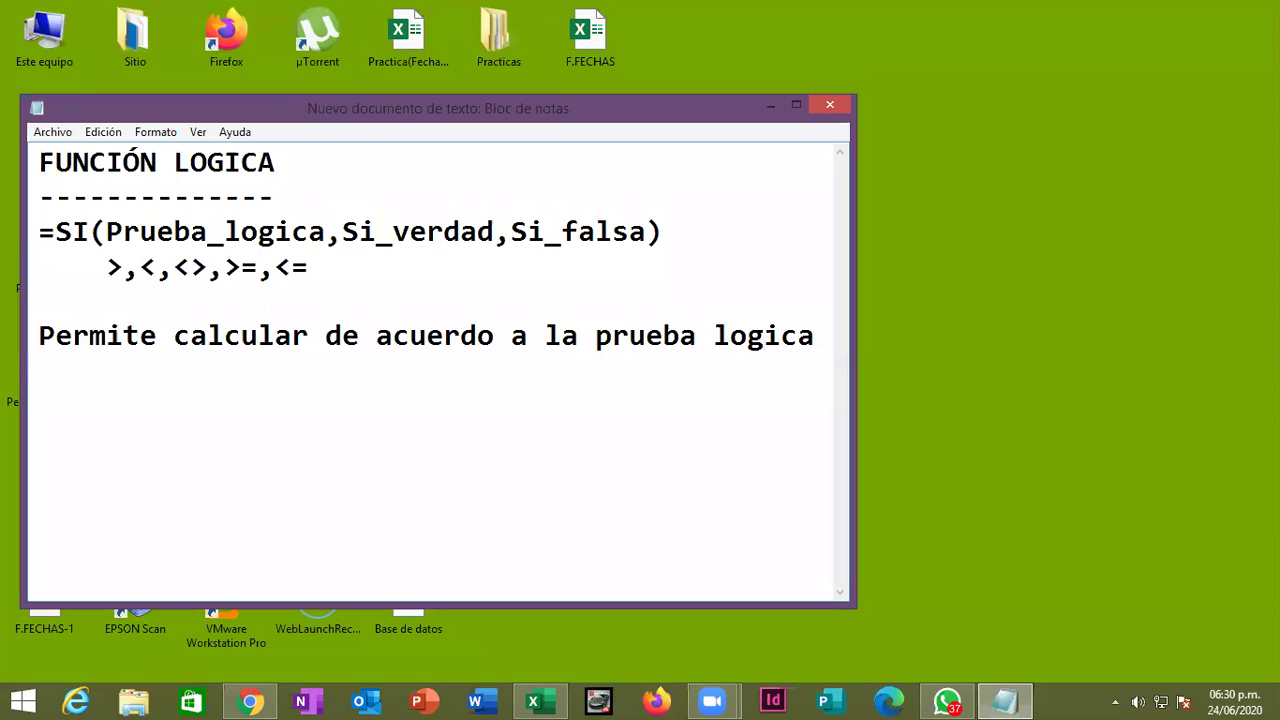
{"action": "type", "text": " colocado en la función"}
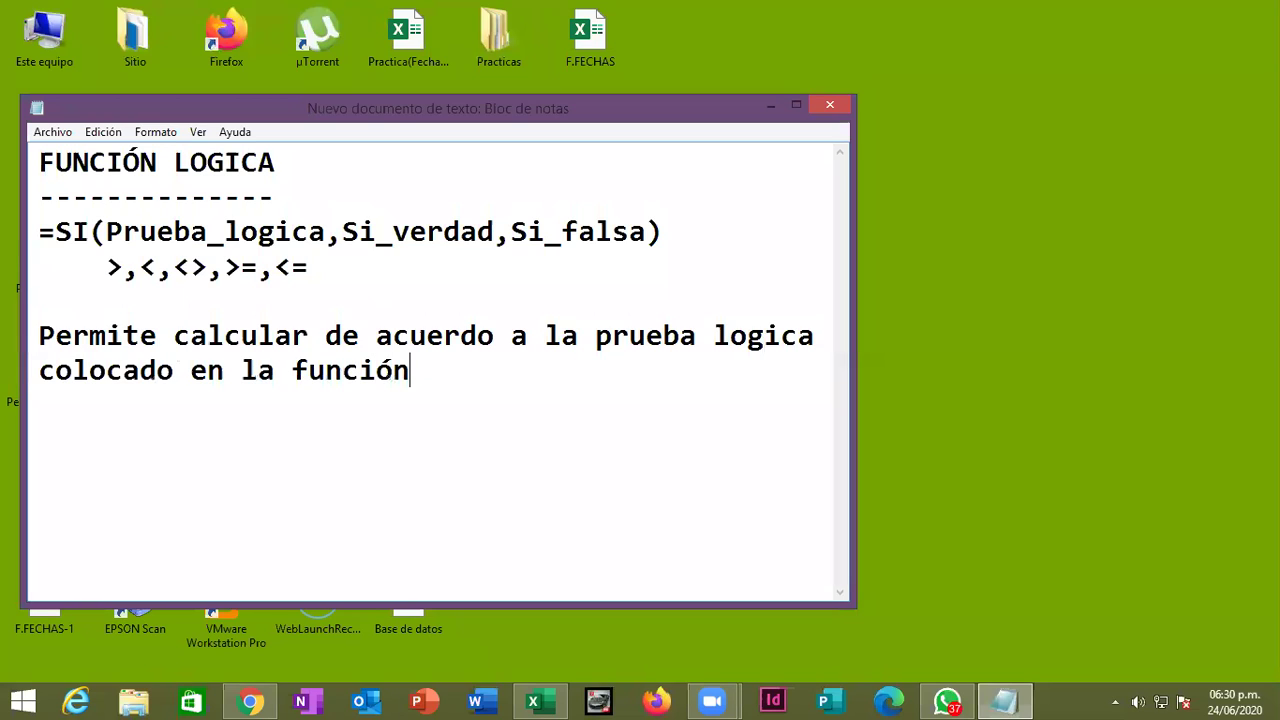
{"action": "type", "text": ". Si la pro"}
{"action": "key", "text": "BackSpace"}
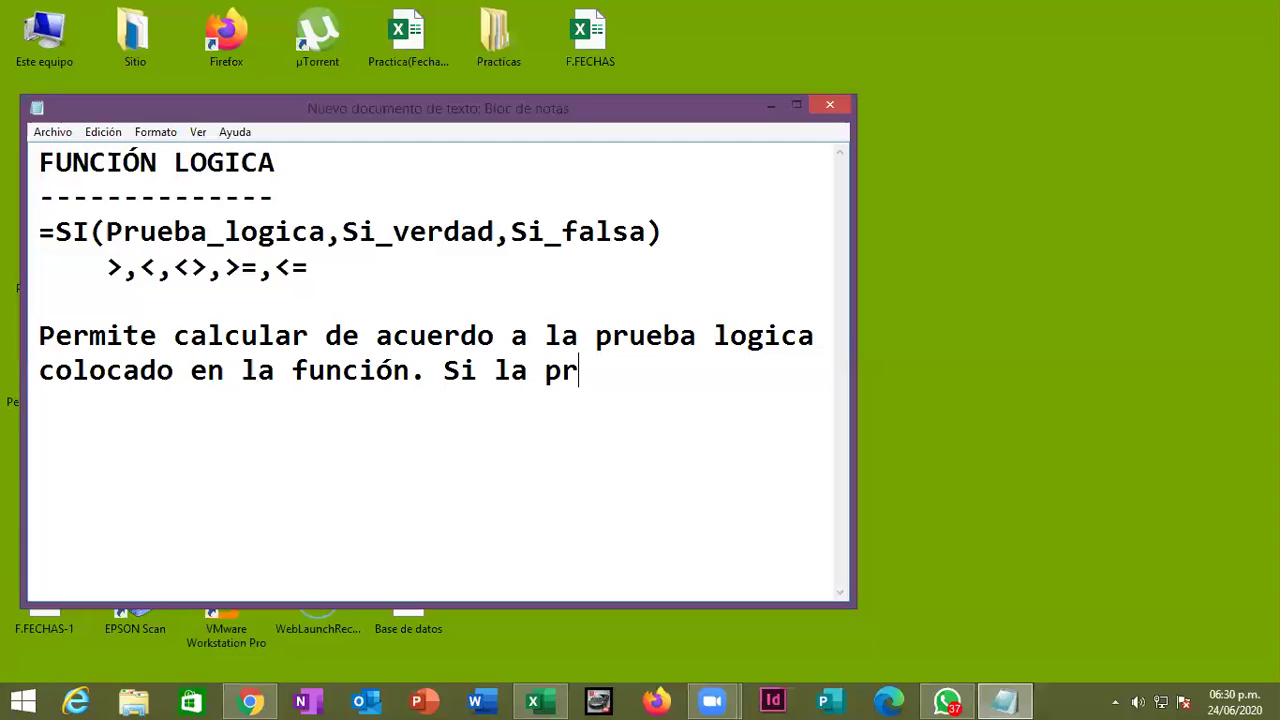
{"action": "type", "text": "ueba logica es verdad se ejecuta la parte ver"}
Finish the paragraph explaining that the false part runs when the logical test is false.
{"action": "key", "text": "BackSpace"}
{"action": "type", "text": "s"}
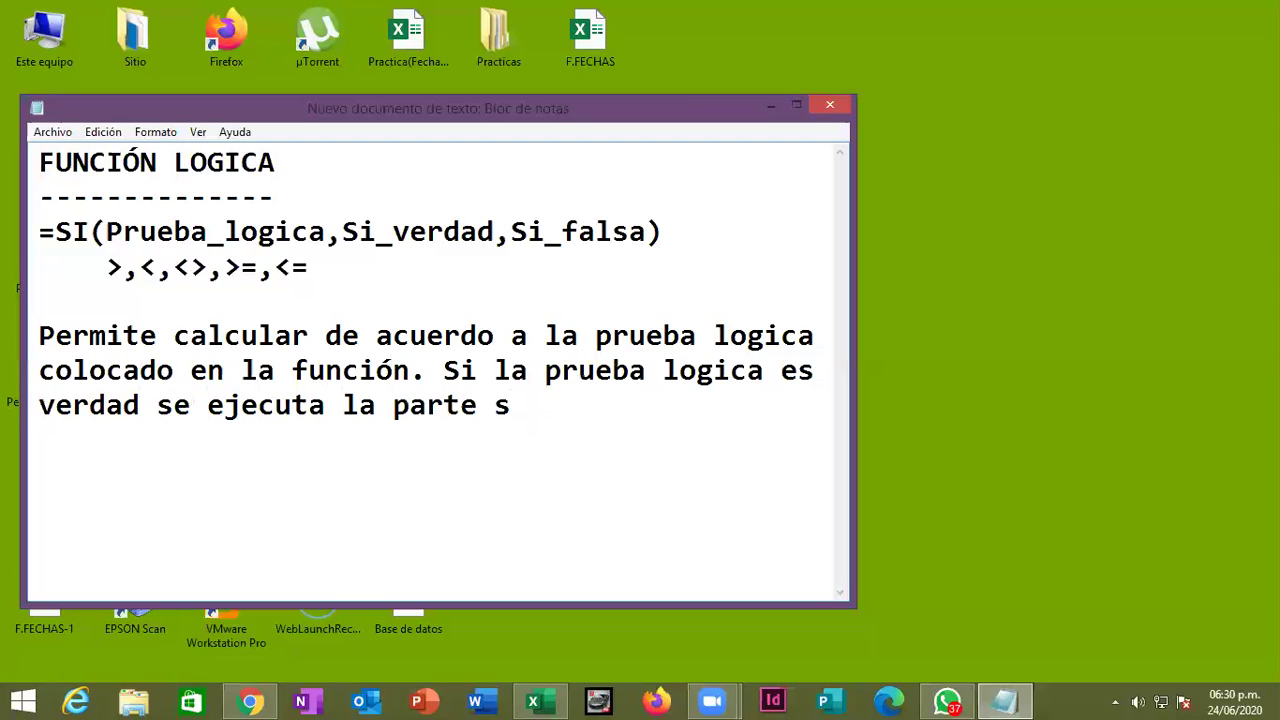
{"action": "type", "text": "i ver"}
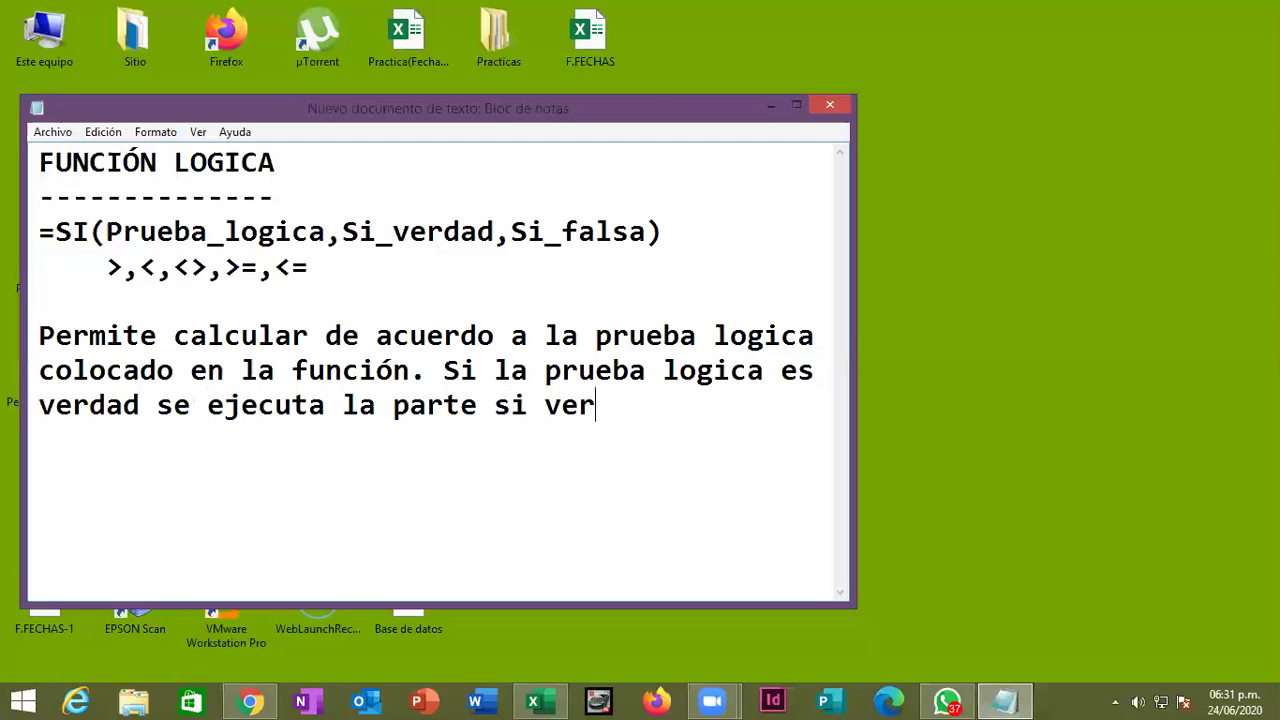
{"action": "type", "text": "dad, si "}
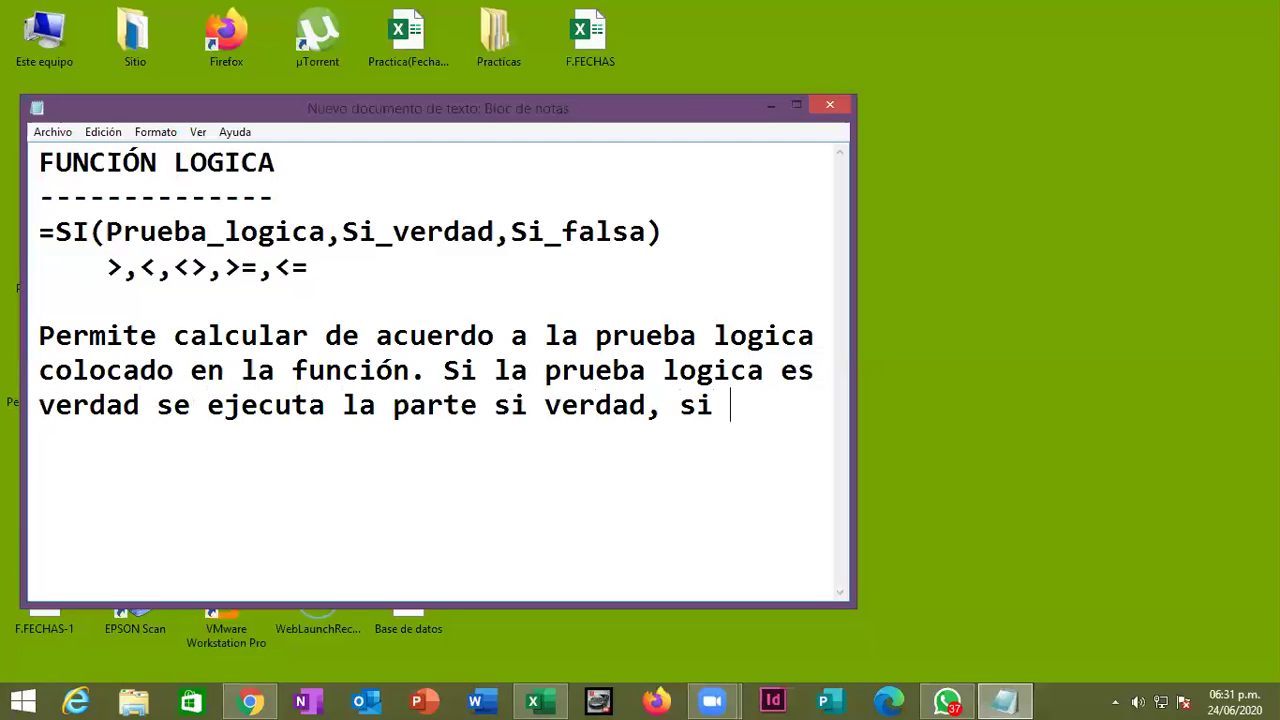
{"action": "type", "text": "la prueba lo"}
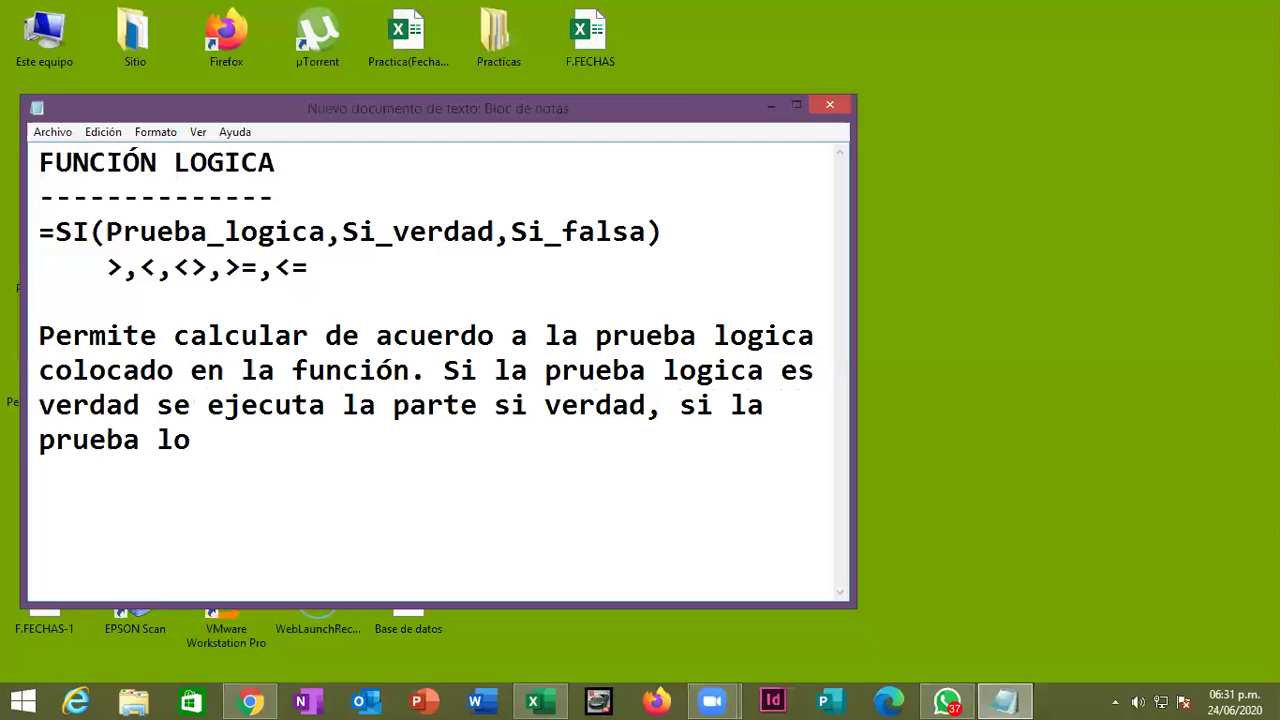
{"action": "type", "text": "gica es falsa, se ejecuta la "}
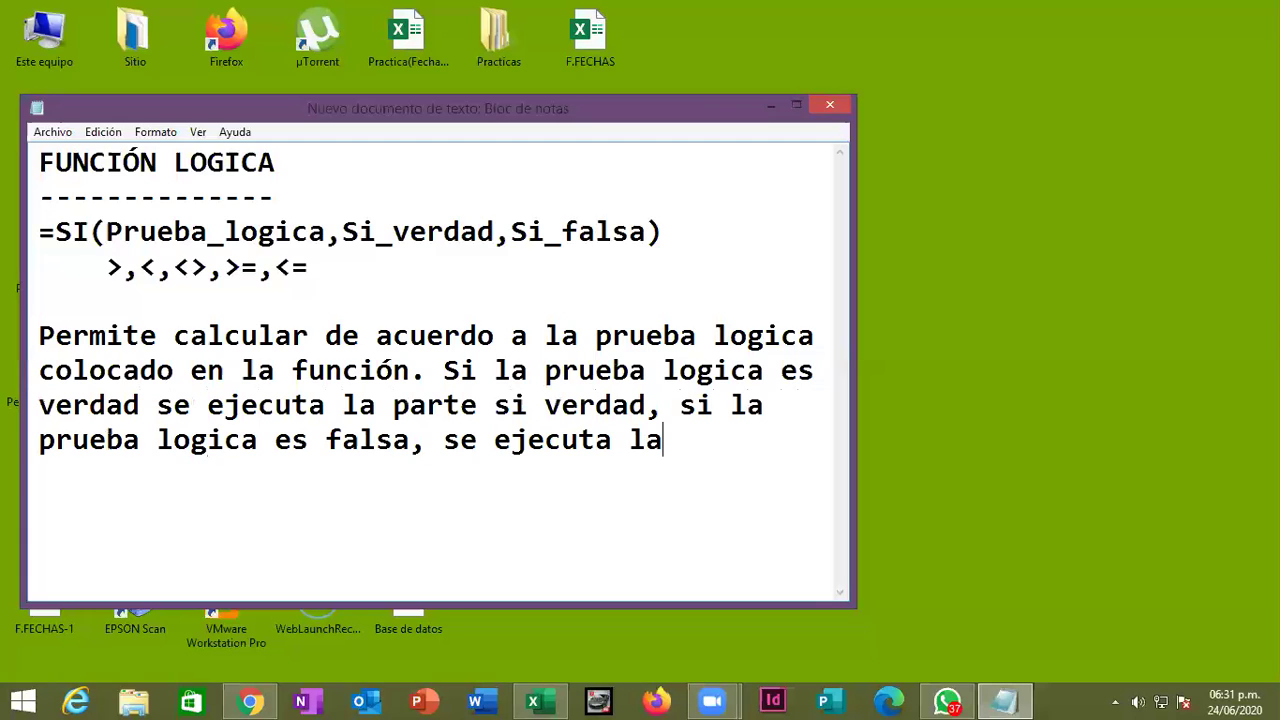
{"action": "type", "text": "parate si falsa."}
{"action": "key", "text": "Return"}
{"action": "key", "text": "Return"}
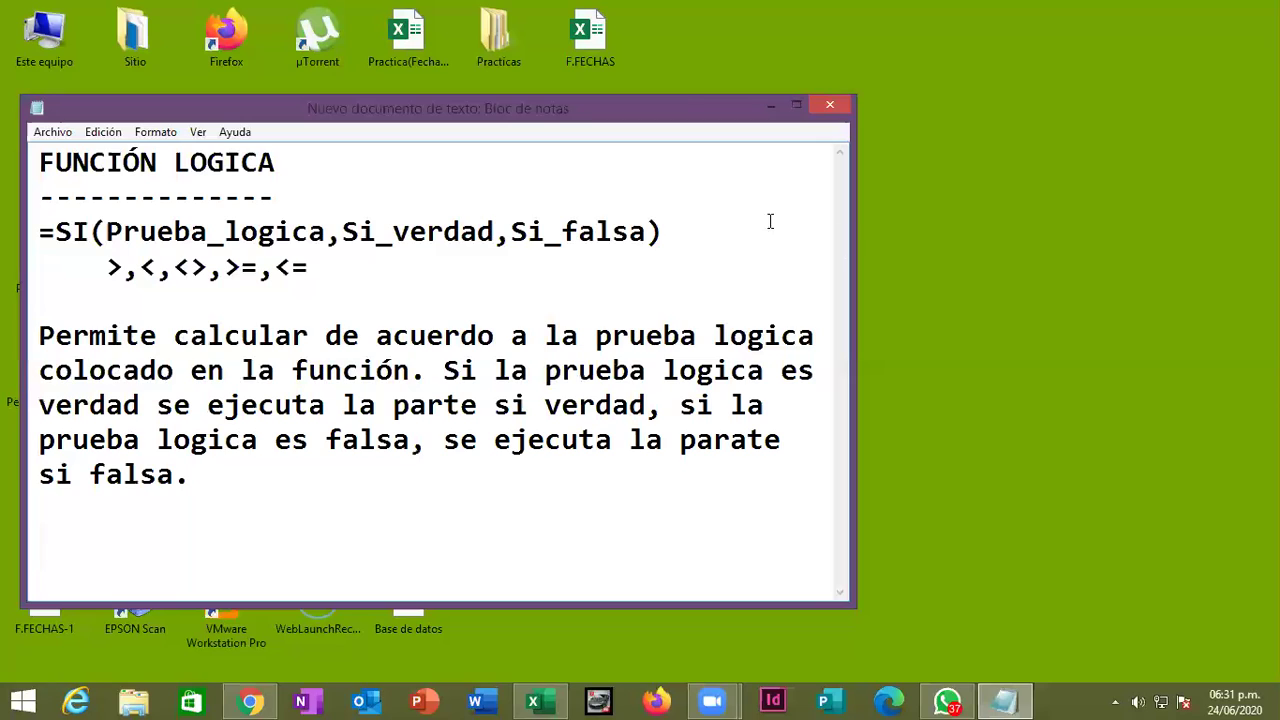
{"action": "left_click", "coordinate": [743, 448]}
Delete the extra letter so 'parate' reads 'parte'.
{"action": "key", "text": "BackSpace"}
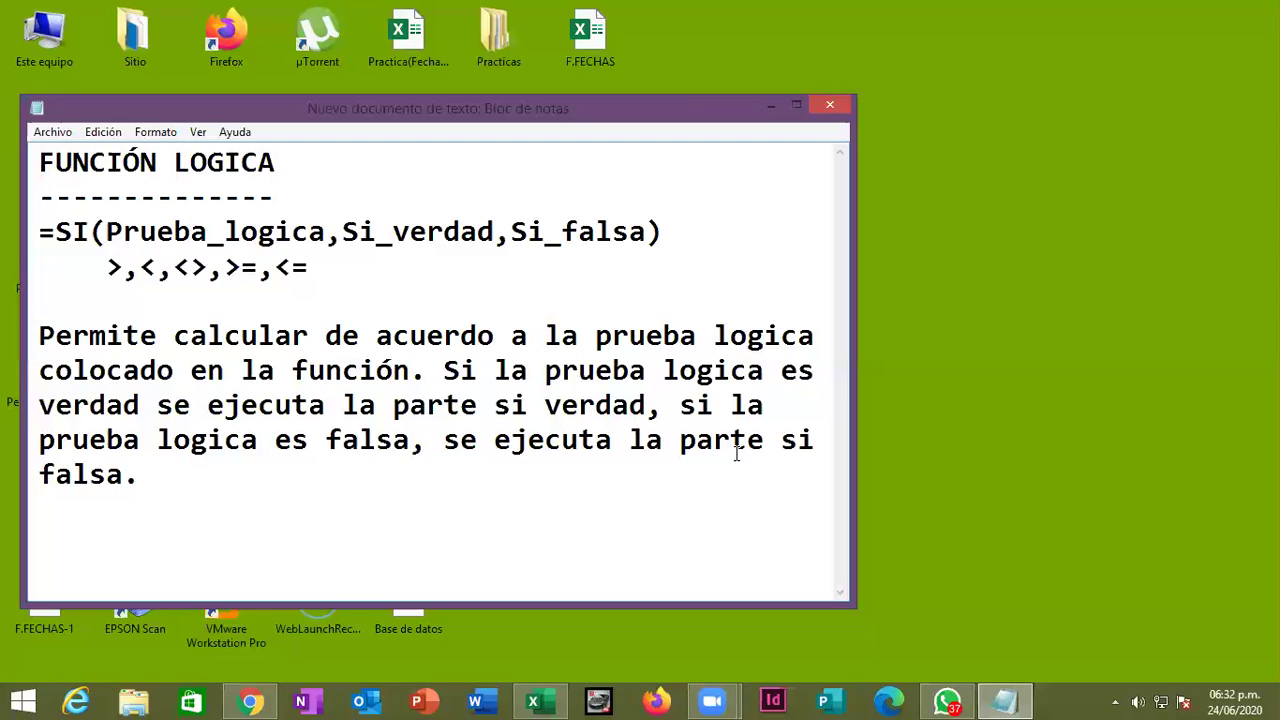
{"action": "left_click", "coordinate": [338, 530]}
{"action": "left_click", "coordinate": [187, 481]}
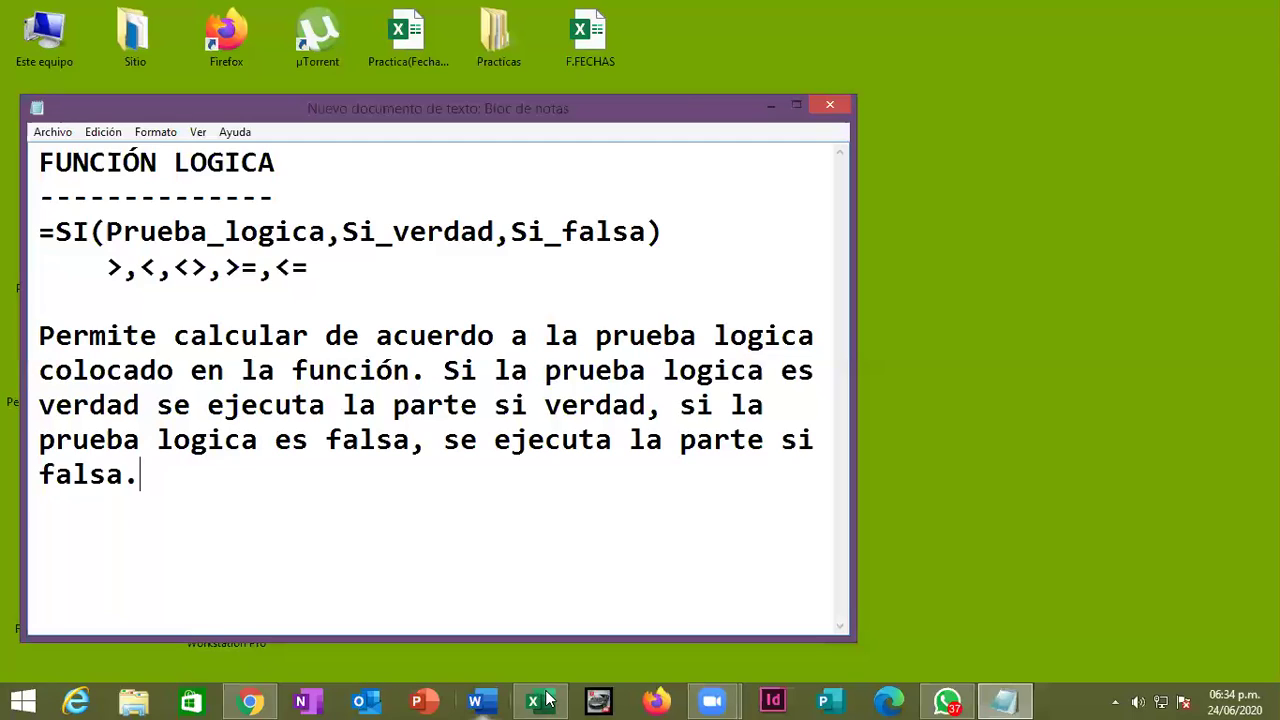
{"action": "mouse_move", "coordinate": [533, 701]}
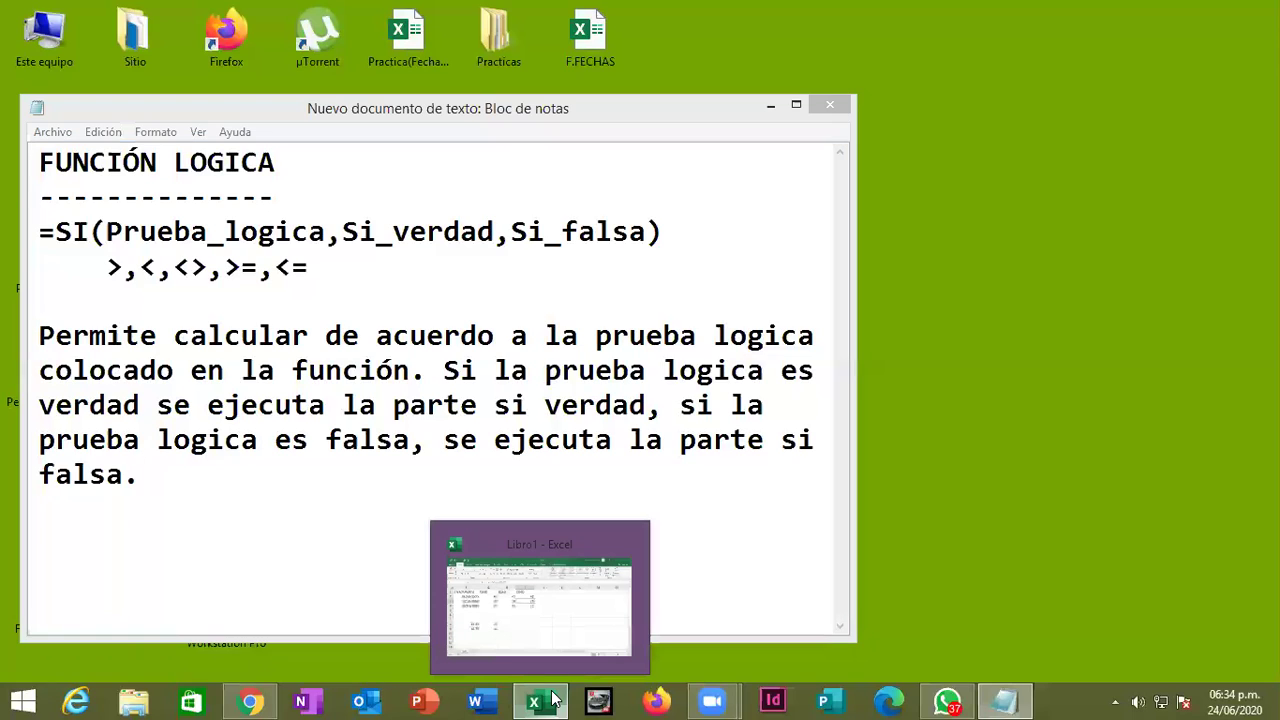
Bring the Libro1 workbook forward and zoom the sheet in to about 160%.
{"action": "left_click", "coordinate": [553, 697]}
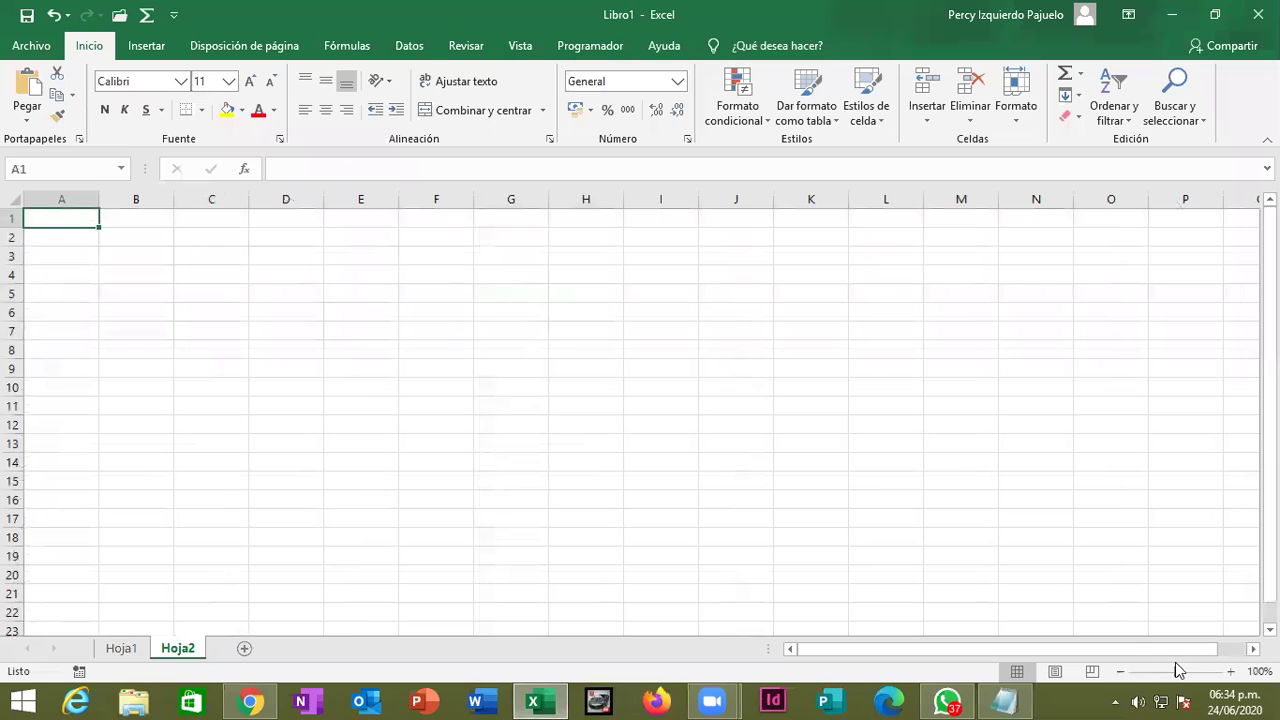
{"action": "left_click", "coordinate": [1230, 676]}
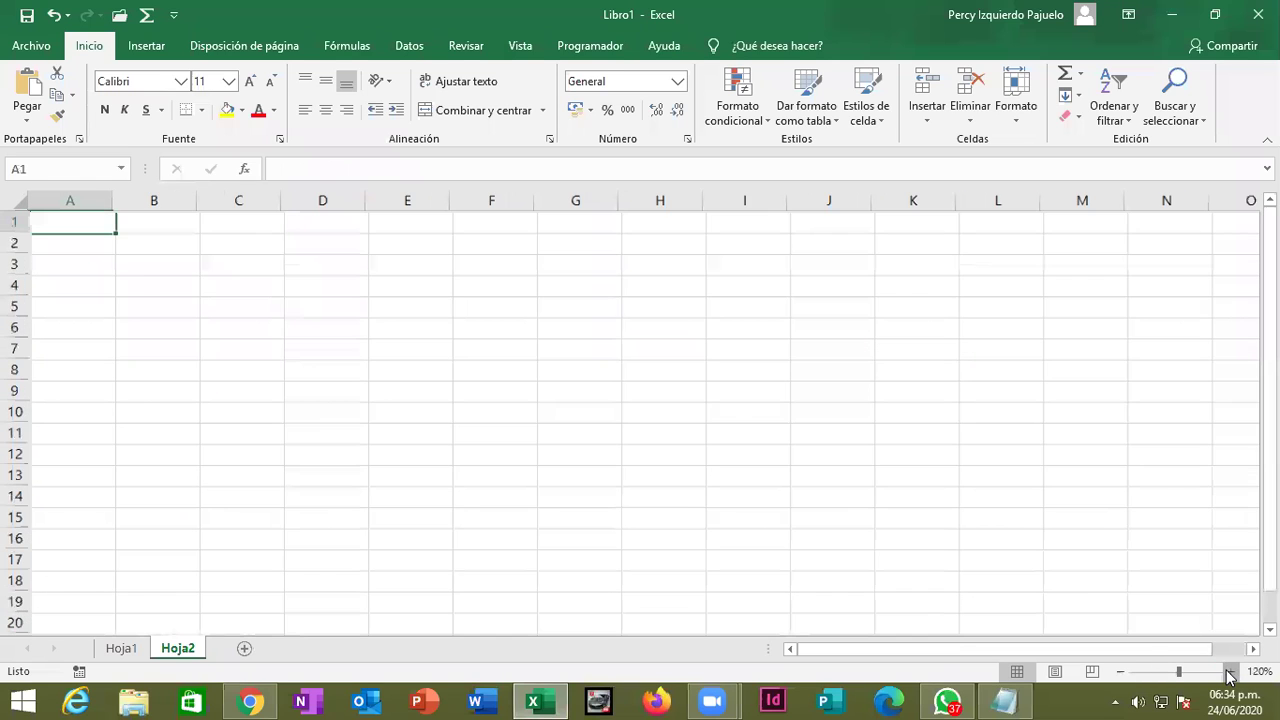
{"action": "left_click", "coordinate": [1230, 676]}
{"action": "left_click", "coordinate": [1230, 676]}
{"action": "left_click", "coordinate": [1230, 676]}
{"action": "left_click", "coordinate": [1230, 676]}
{"action": "left_click", "coordinate": [1230, 676]}
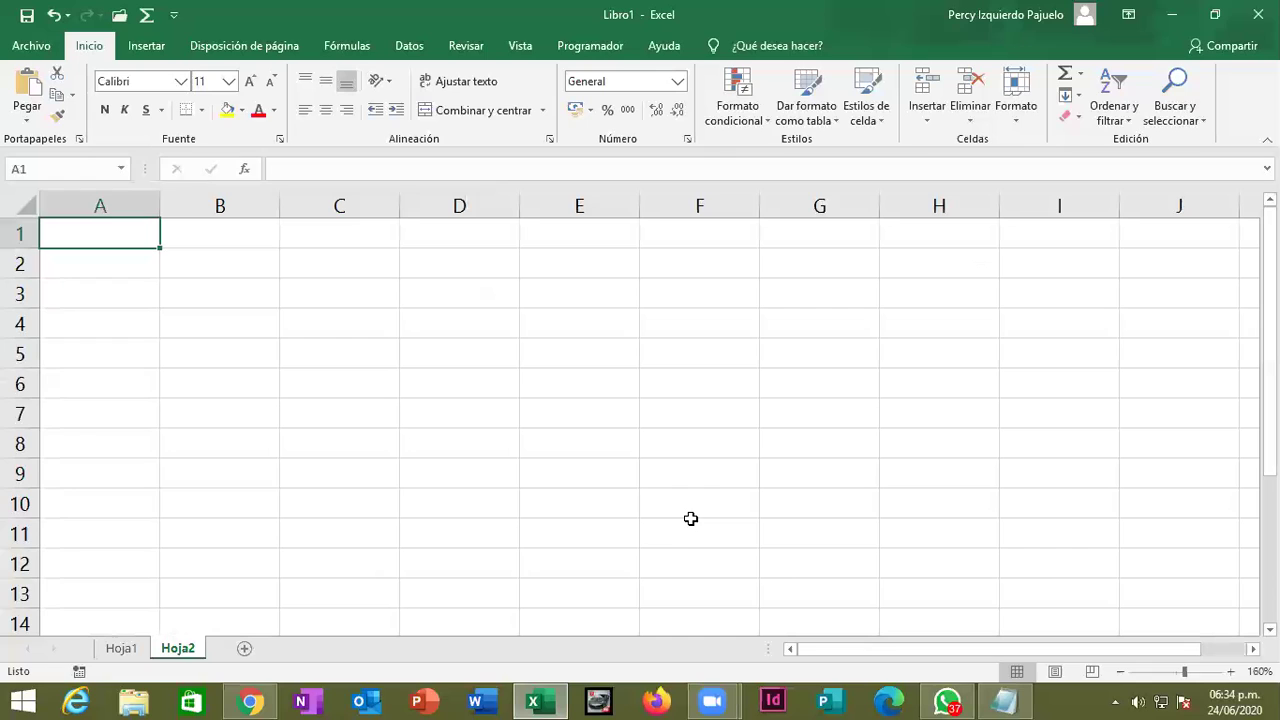
Enter the CATE header in A1 with categories A, B, A, B, A, B, B, A below.
{"action": "type", "text": "CATE"}
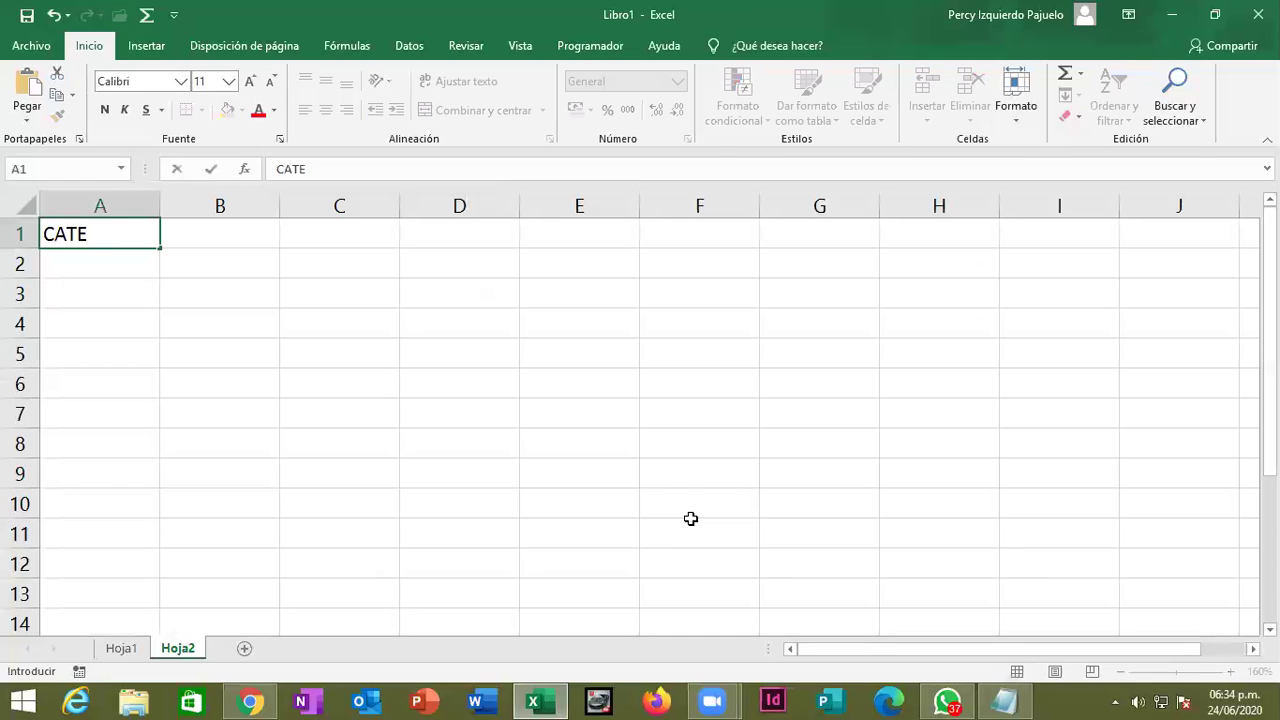
{"action": "key", "text": "Return"}
{"action": "type", "text": "A"}
{"action": "key", "text": "Return"}
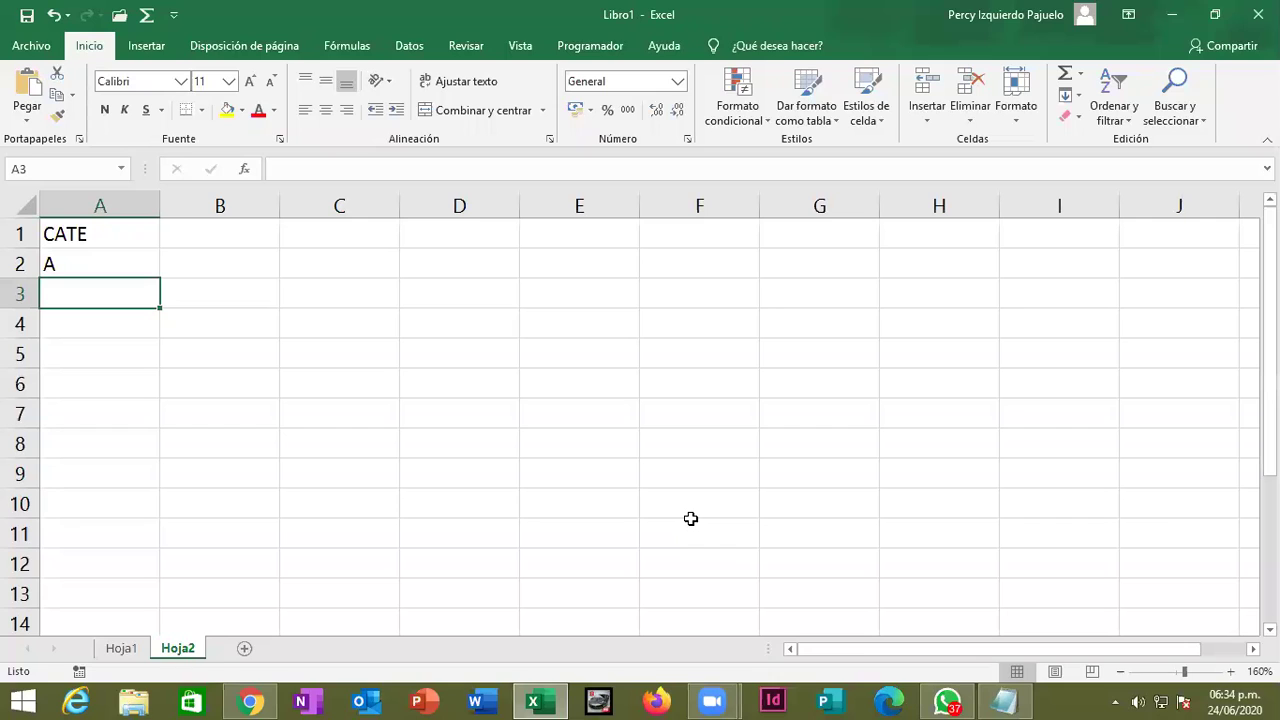
{"action": "type", "text": "B A"}
{"action": "key", "text": "Return"}
{"action": "type", "text": "B"}
{"action": "key", "text": "Return"}
{"action": "type", "text": "A"}
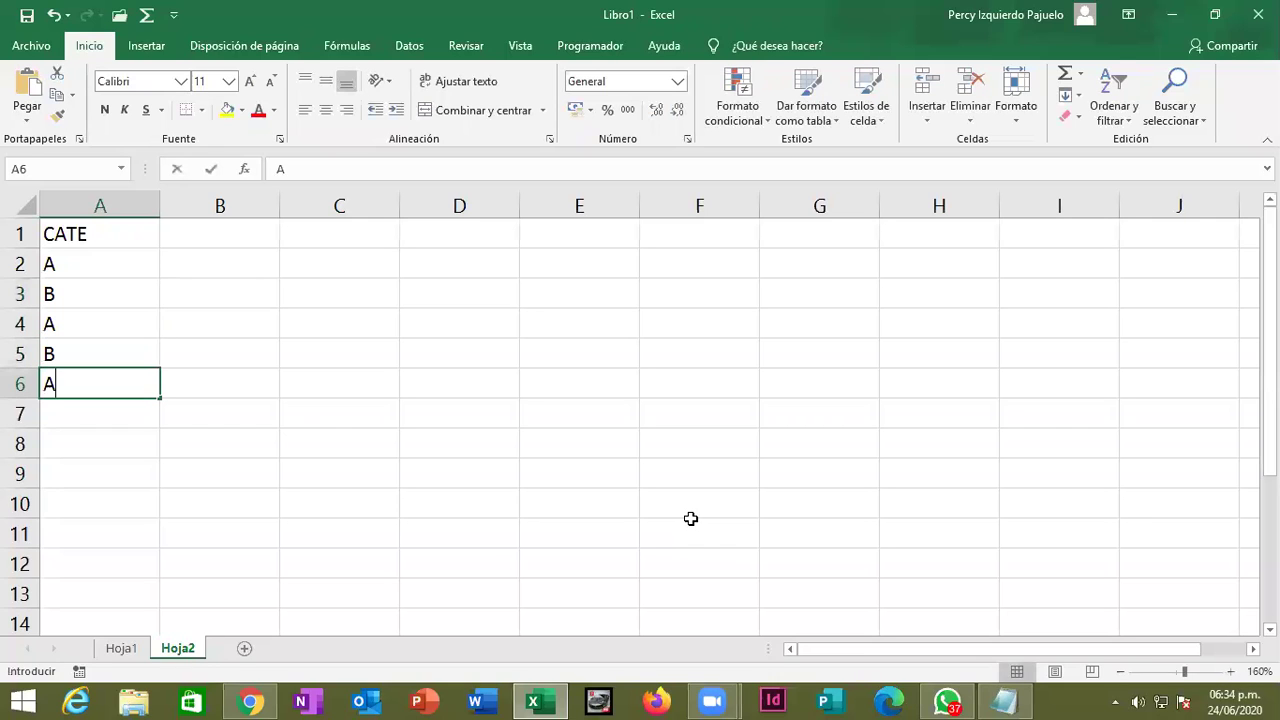
{"action": "key", "text": "Return"}
{"action": "type", "text": "B"}
{"action": "key", "text": "Return"}
{"action": "type", "text": "B S"}
{"action": "key", "text": "BackSpace"}
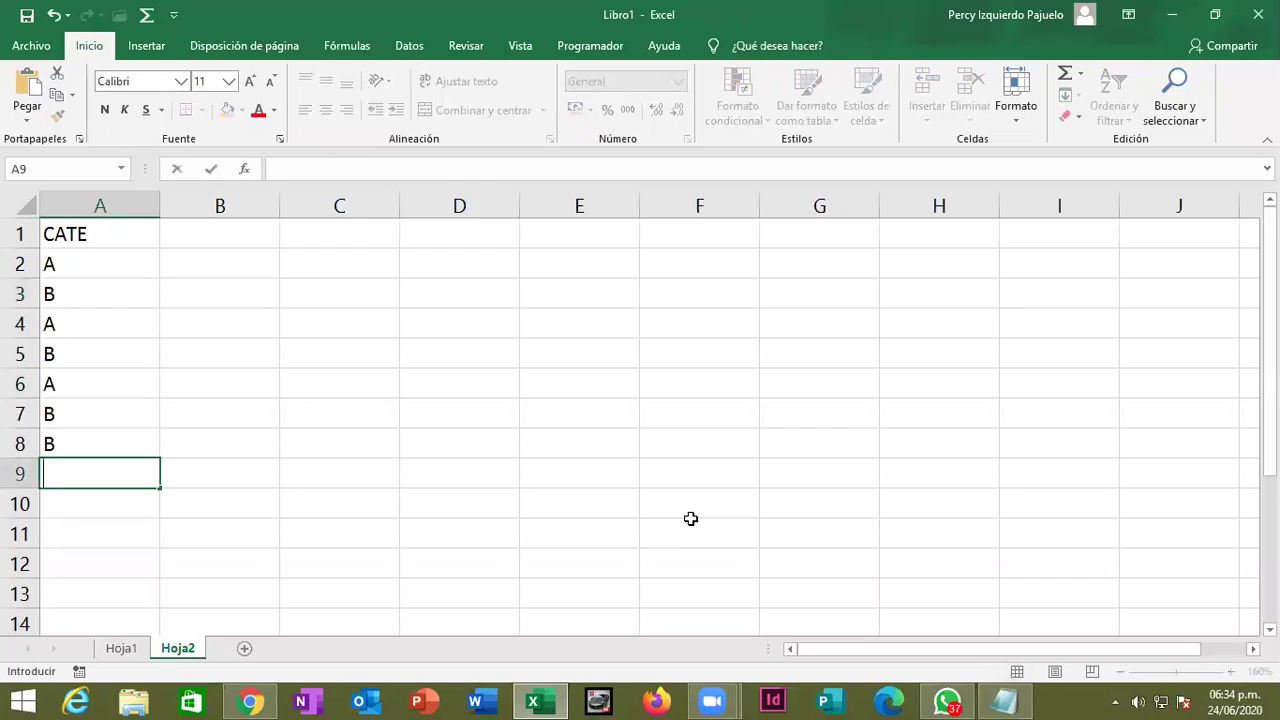
{"action": "type", "text": "A"}
{"action": "key", "text": "Up"}
{"action": "key", "text": "Up"}
{"action": "key", "text": "Up"}
{"action": "key", "text": "Up"}
{"action": "key", "text": "Up"}
{"action": "key", "text": "Up"}
{"action": "key", "text": "Up"}
{"action": "key", "text": "Up"}
Add the SUELDO header in B1 and move down to cell A11.
{"action": "key", "text": "Right"}
{"action": "type", "text": "SUELDO"}
{"action": "key", "text": "Down"}
{"action": "key", "text": "Down"}
{"action": "key", "text": "Down"}
{"action": "key", "text": "Down"}
{"action": "key", "text": "Down"}
{"action": "key", "text": "Down"}
{"action": "key", "text": "Left"}
{"action": "key", "text": "Down"}
{"action": "key", "text": "Down"}
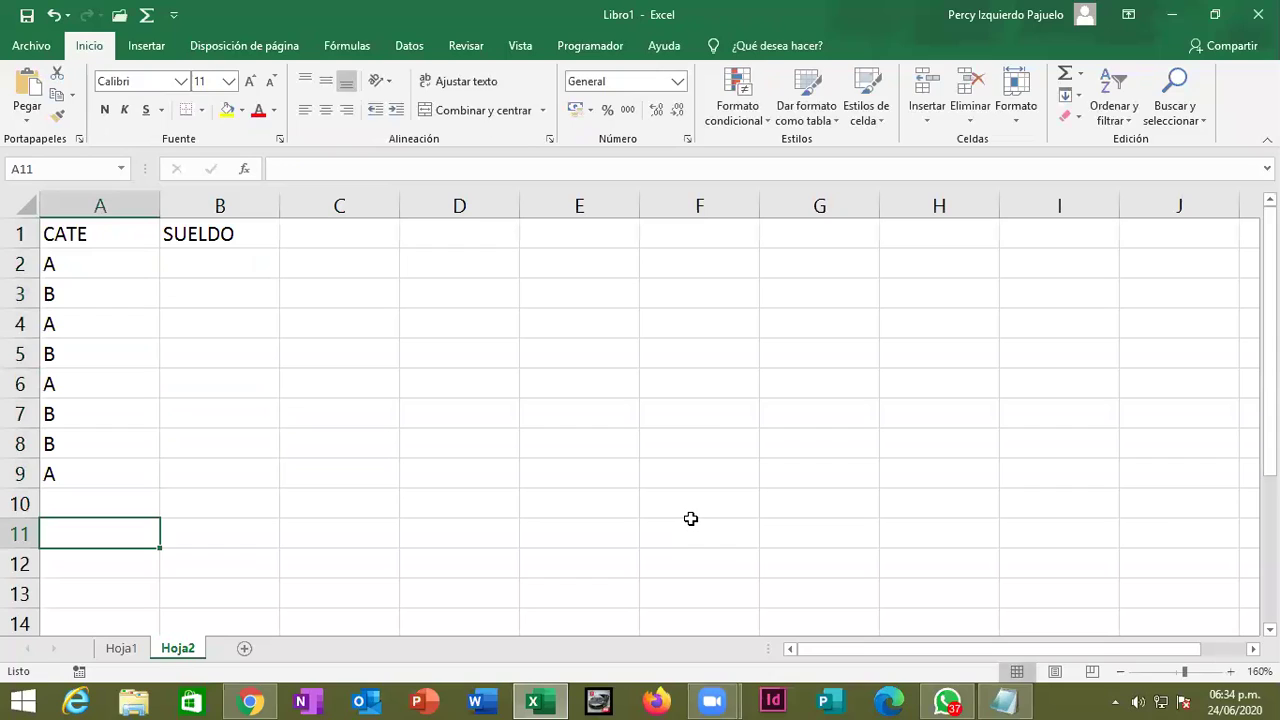
{"action": "type", "text": "="}
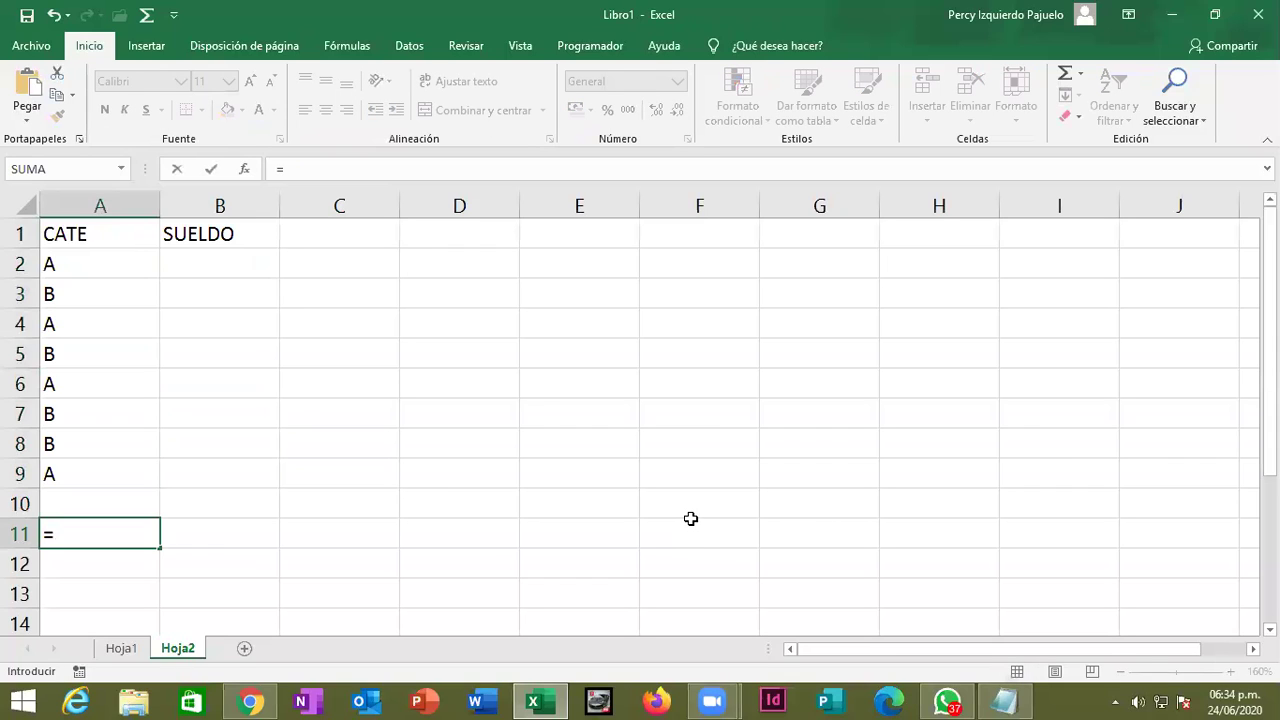
Enter in A11: Sueldo = si tiene categoria "A", sus sueldo es 2000, si es "B" 1500.
{"action": "key", "text": "BackSpace"}
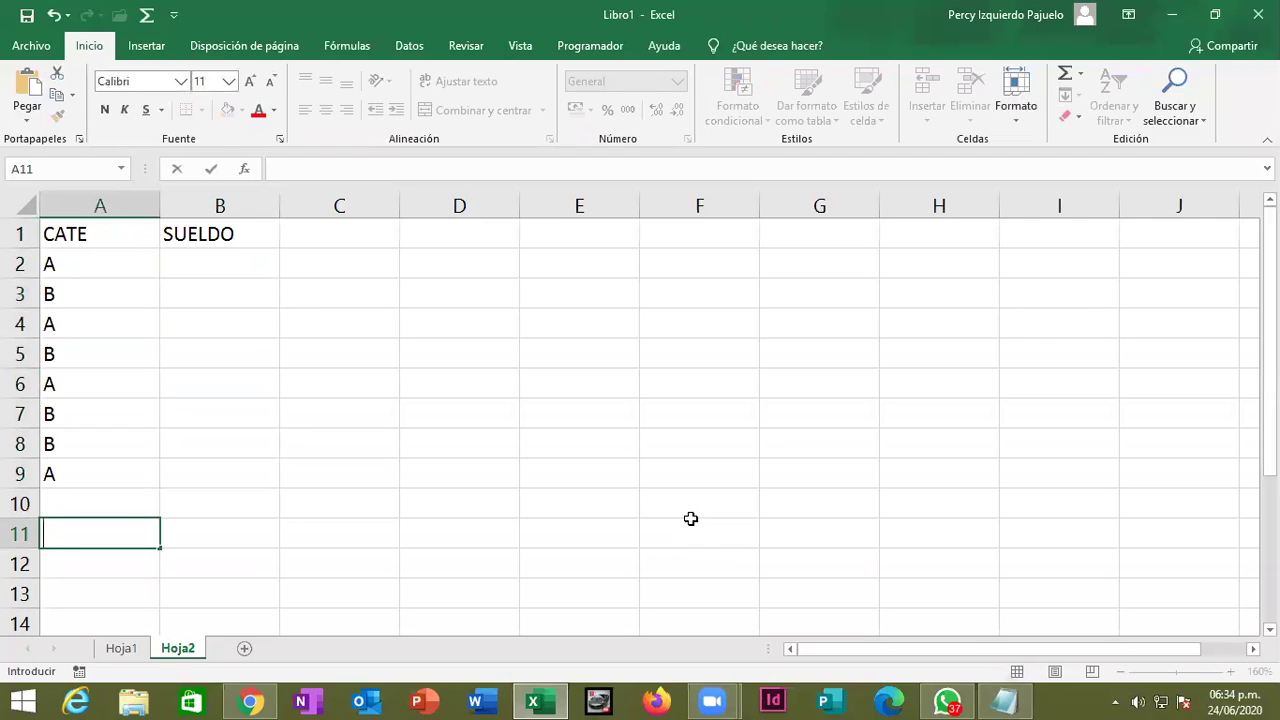
{"action": "type", "text": "S"}
{"action": "key", "text": "BackSpace"}
{"action": "type", "text": "Sueldo "}
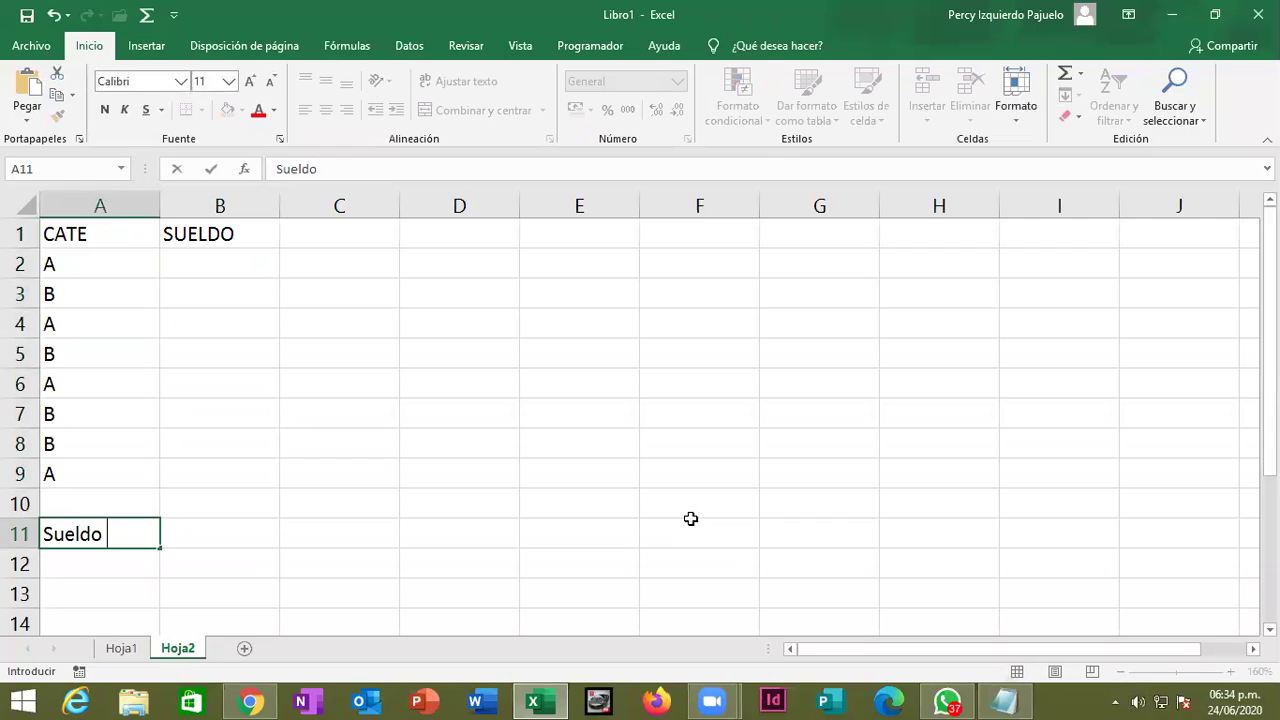
{"action": "type", "text": "= si tiene categoria \"A\""}
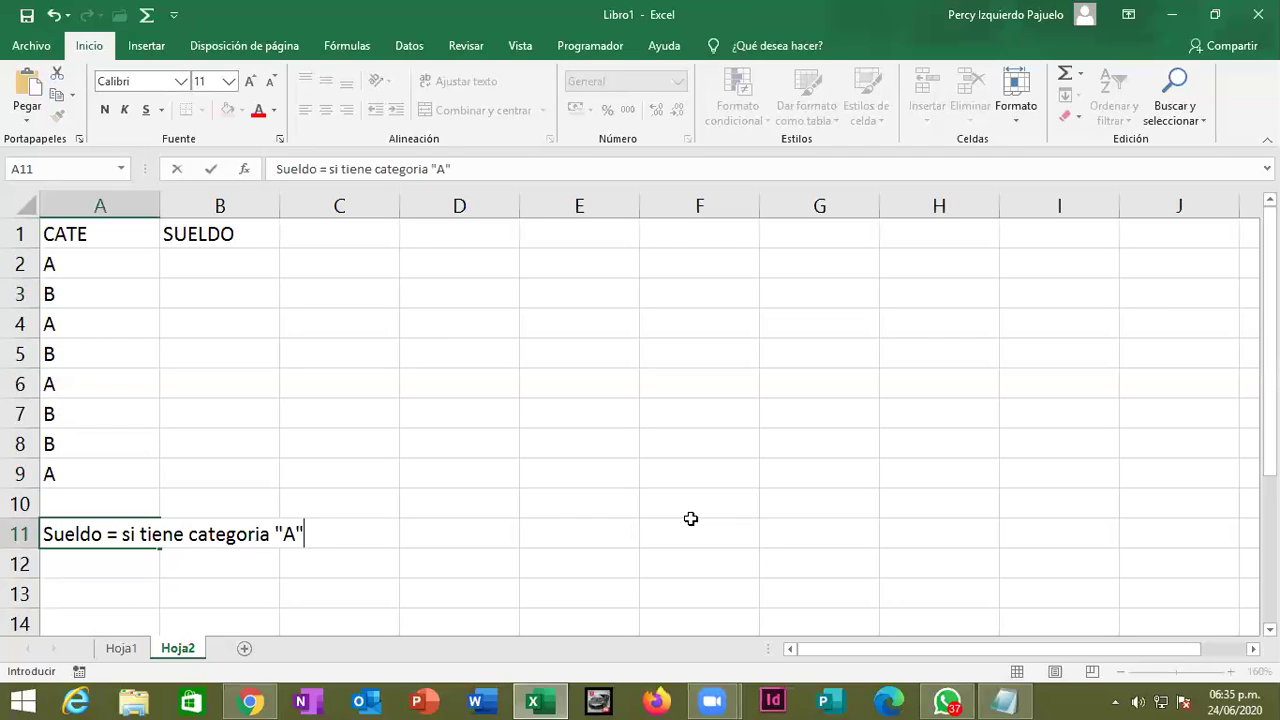
{"action": "type", "text": ", sus sueldo es 2000"}
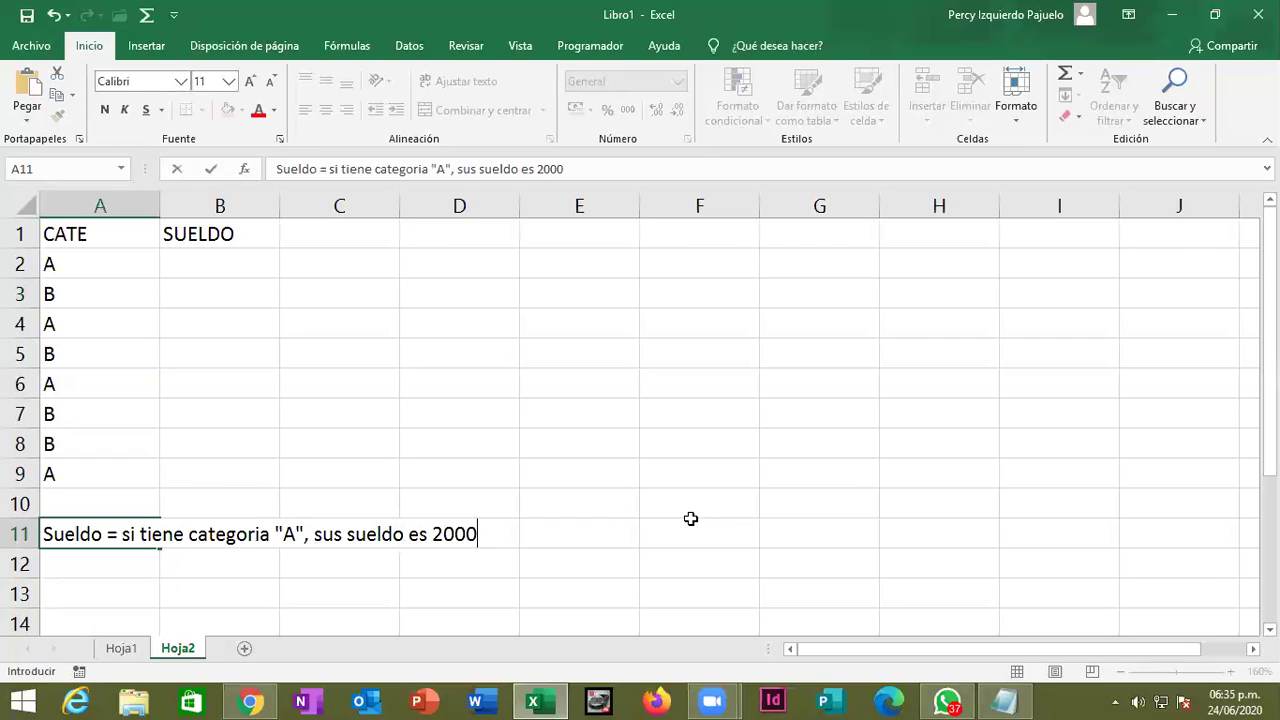
{"action": "type", "text": ", si es "}
{"action": "type", "text": "\""}
{"action": "type", "text": "B\""}
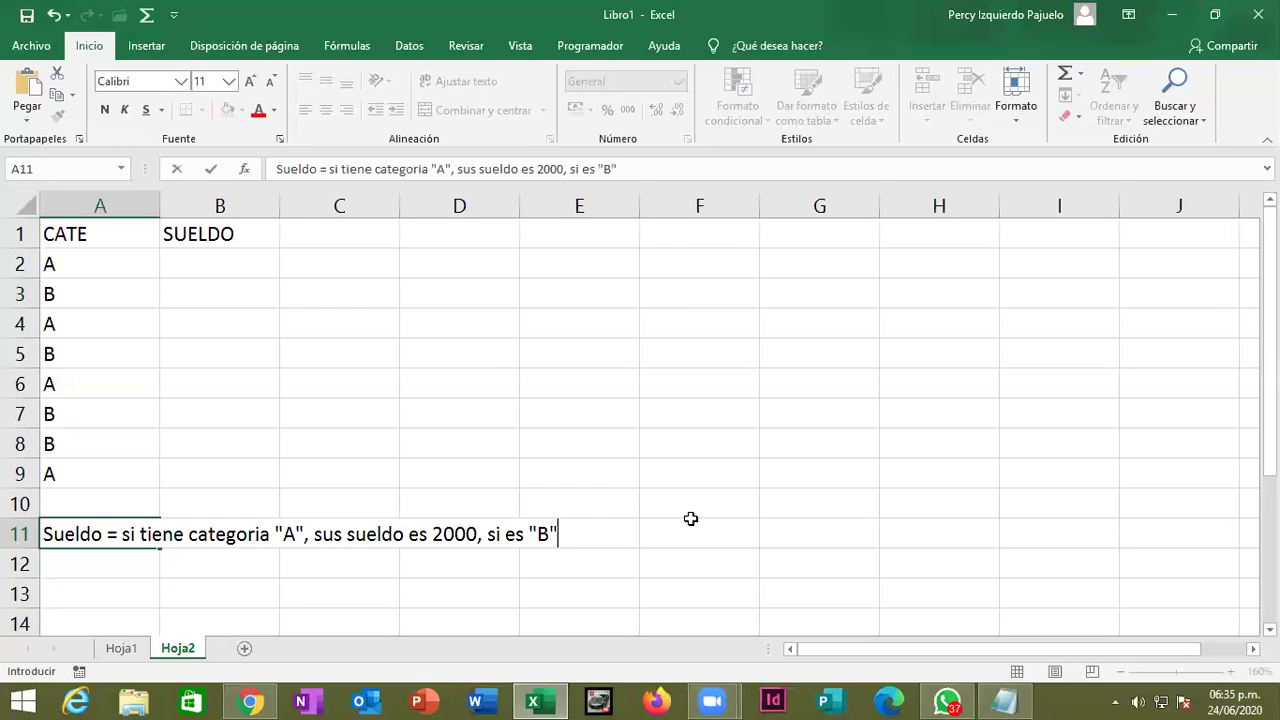
{"action": "type", "text": " 1500"}
{"action": "key", "text": "Return"}
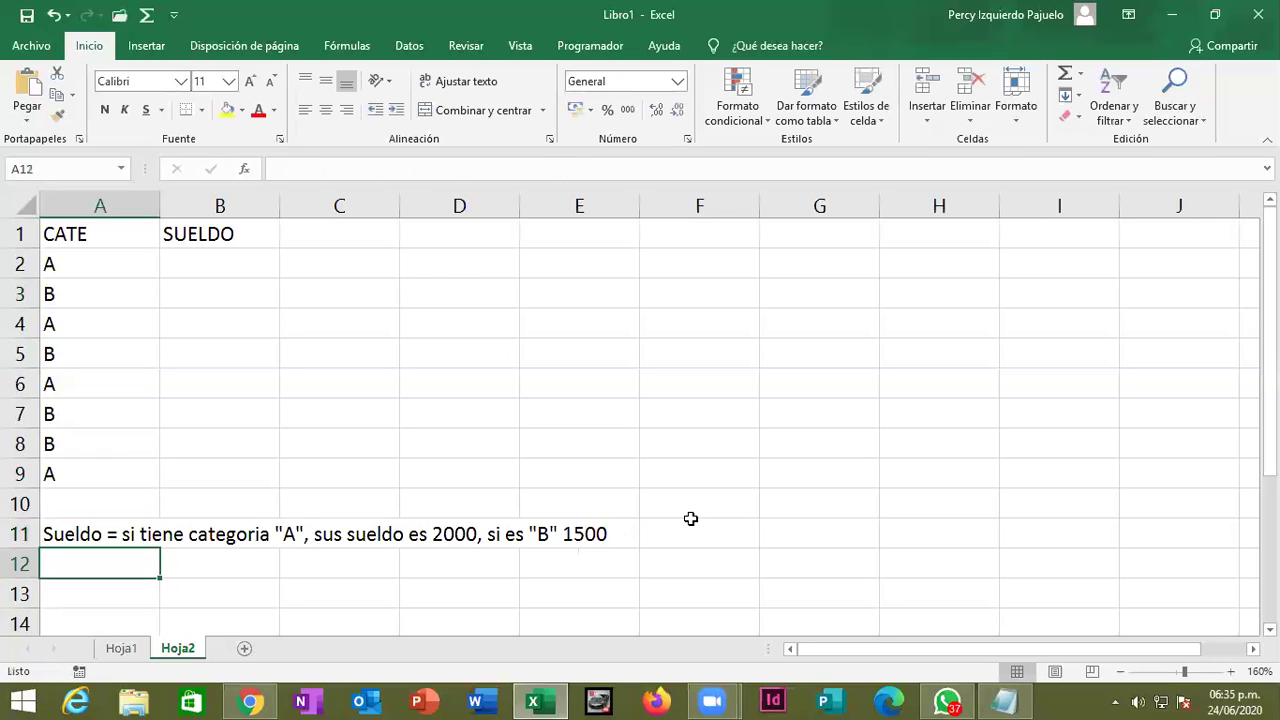
{"action": "key", "text": "Up"}
{"action": "key", "text": "Up"}
{"action": "key", "text": "Up"}
{"action": "key", "text": "Up"}
{"action": "key", "text": "Up"}
{"action": "key", "text": "Up"}
Enter =SI(A2="A",2000,1500) in B2, picking SI from autocomplete and A2 as the test cell.
{"action": "key", "text": "Right"}
{"action": "key", "text": "Up"}
{"action": "key", "text": "Up"}
{"action": "key", "text": "Up"}
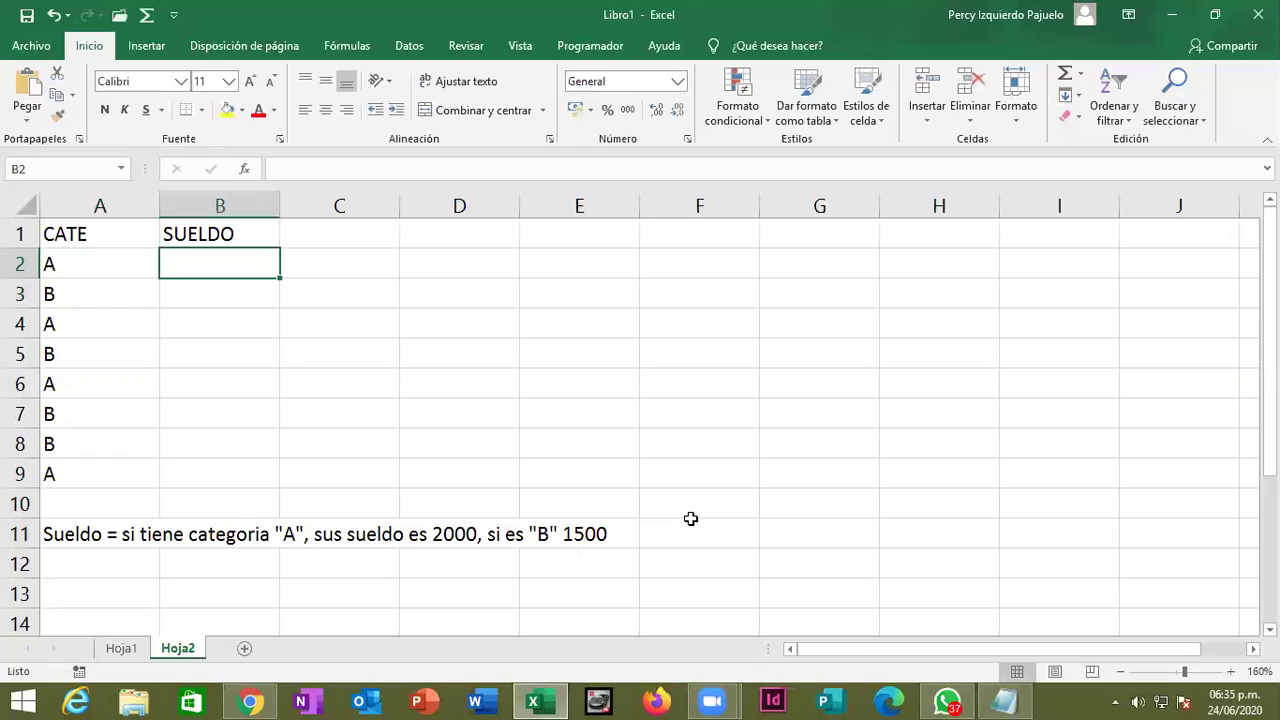
{"action": "type", "text": "=si|"}
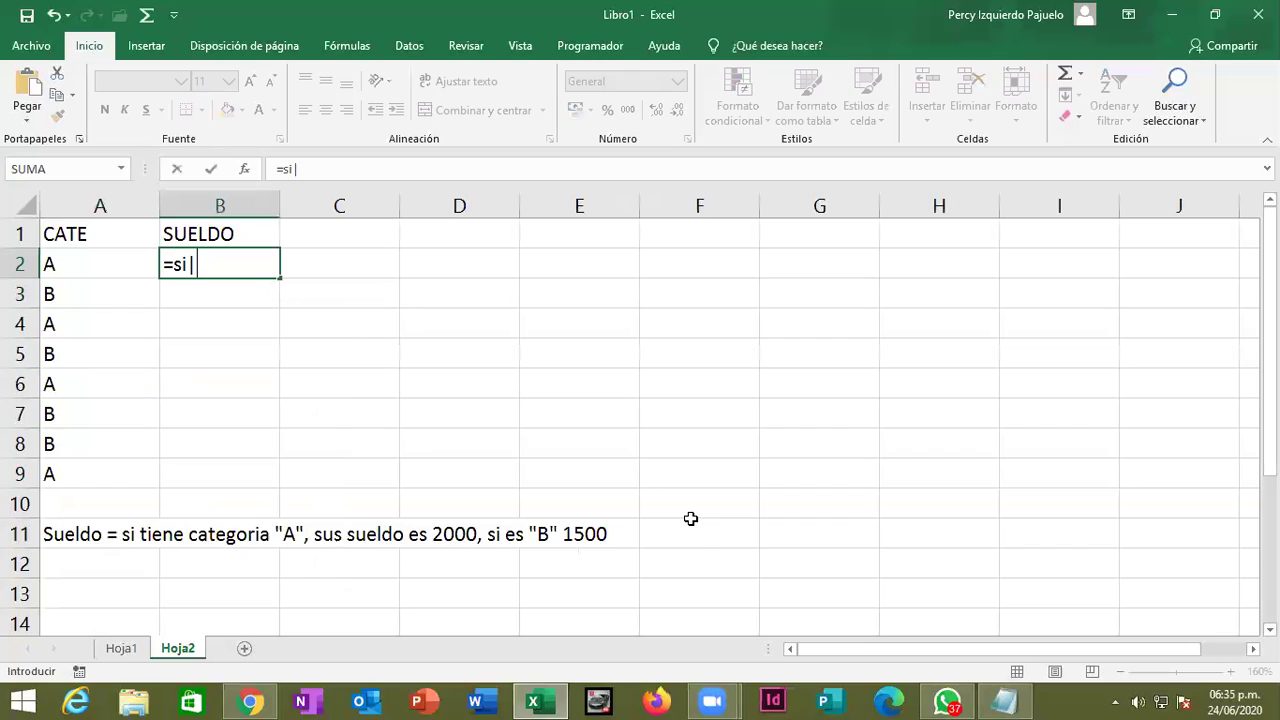
{"action": "key", "text": "BackSpace"}
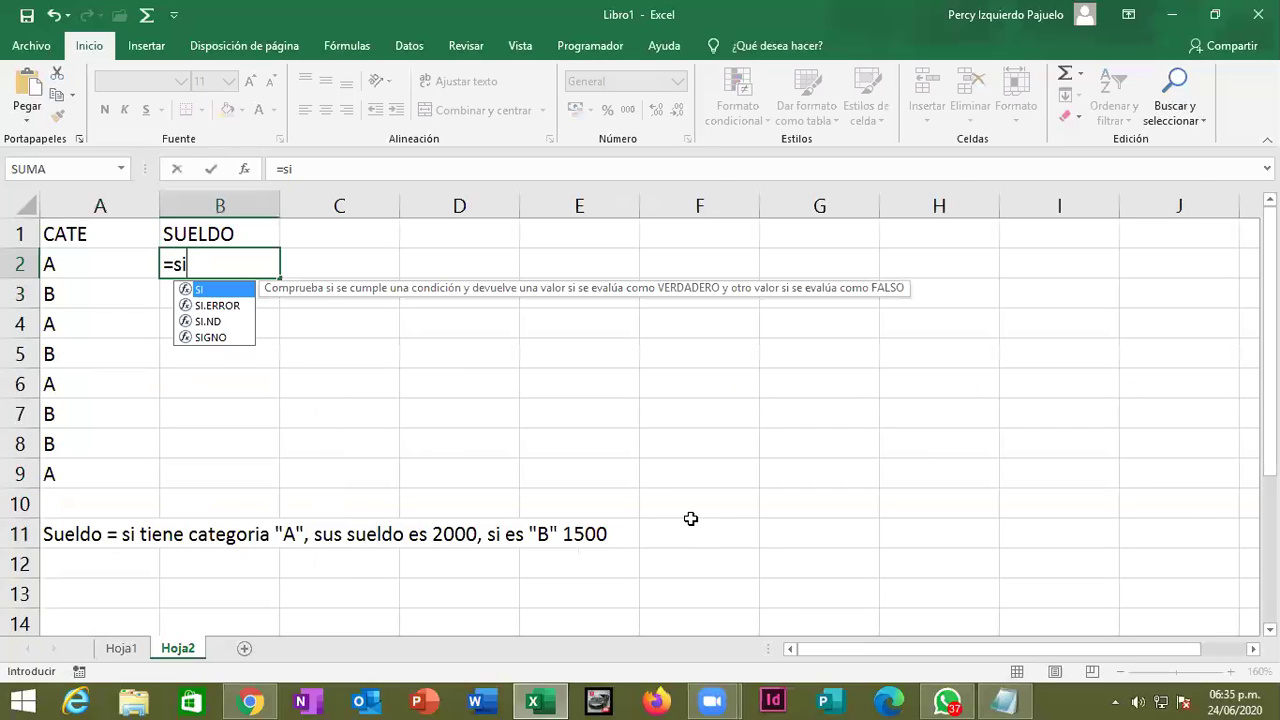
{"action": "type", "text": "|"}
{"action": "key", "text": "BackSpace"}
{"action": "key", "text": "Tab"}
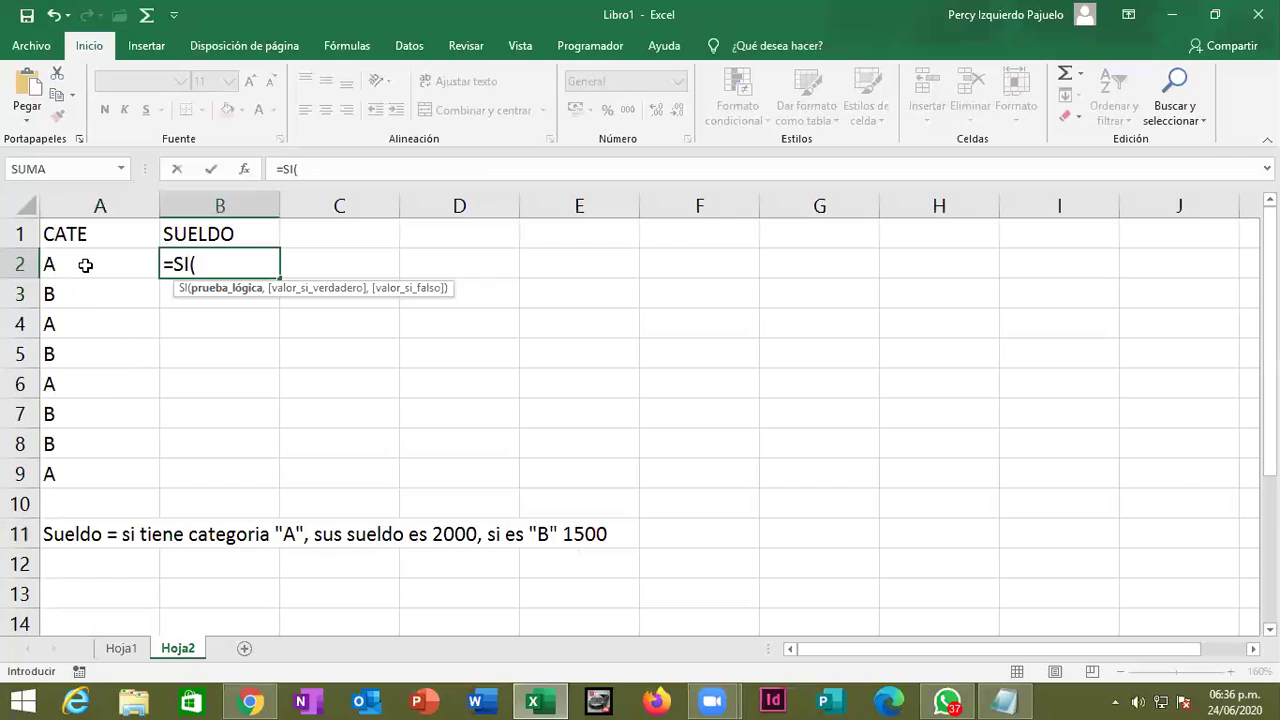
{"action": "left_click", "coordinate": [86, 265]}
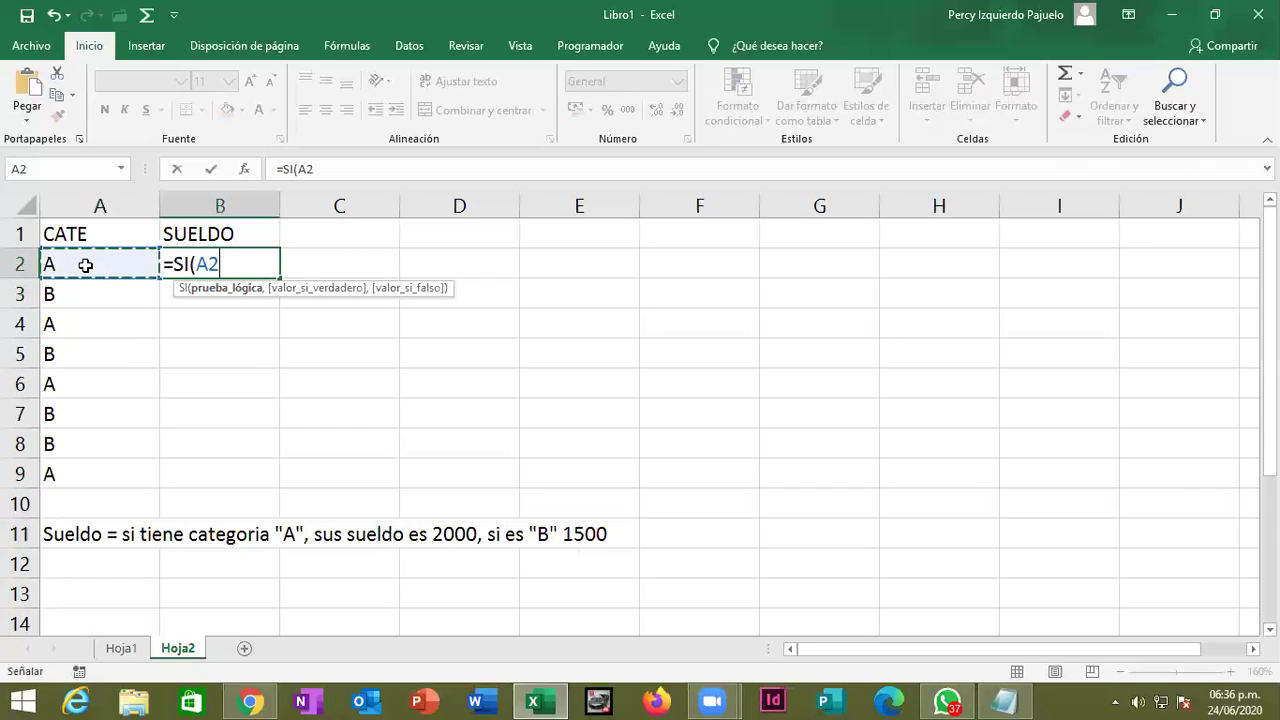
{"action": "type", "text": "=\"A"}
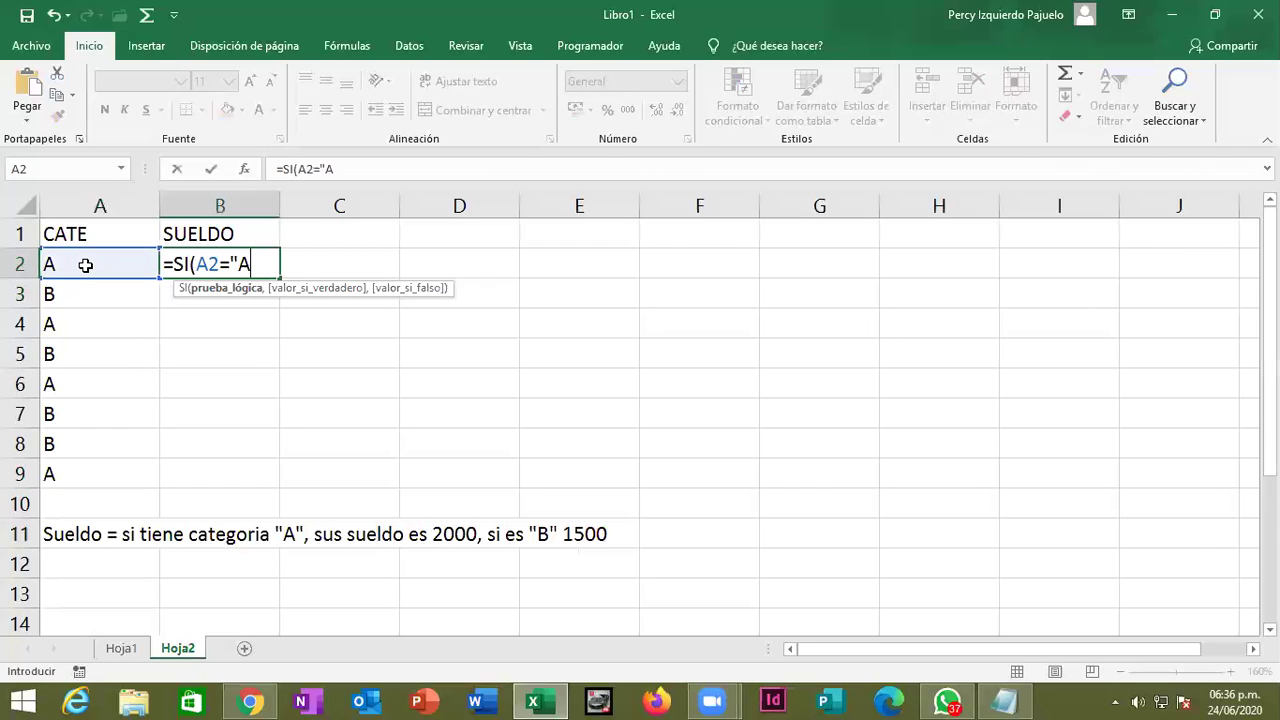
{"action": "type", "text": "\""}
{"action": "type", "text": ","}
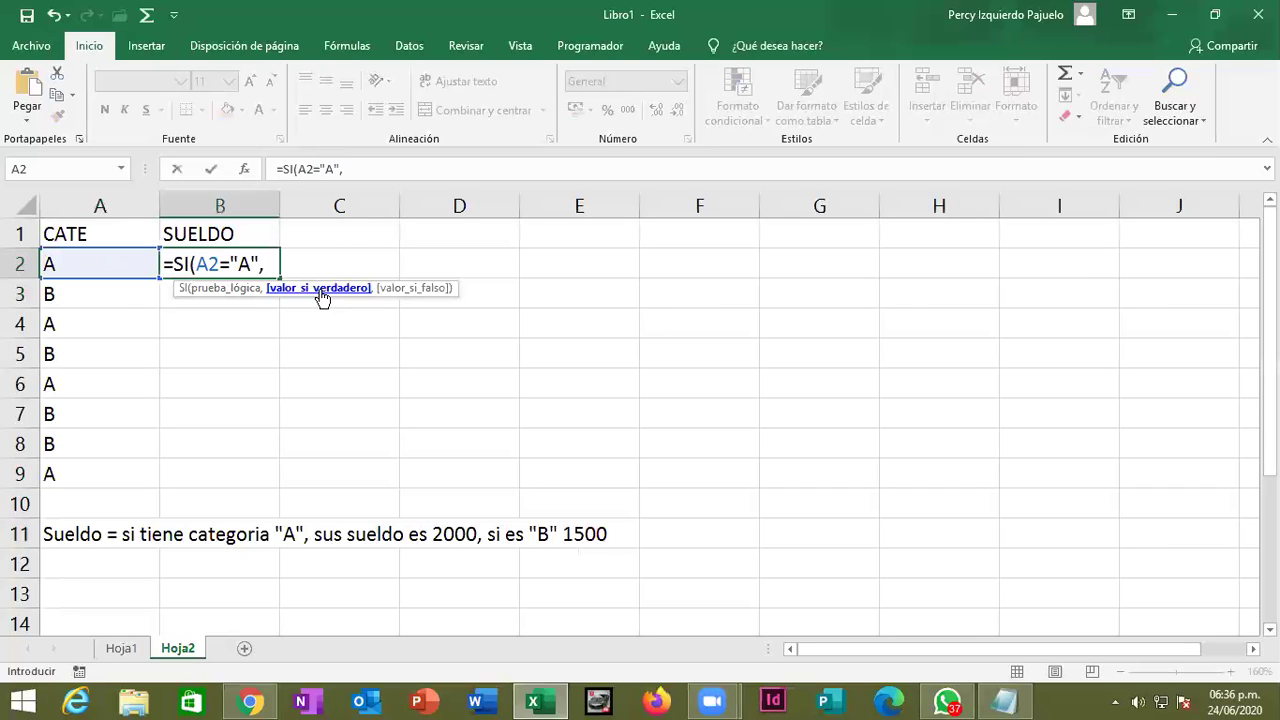
{"action": "type", "text": "2000"}
{"action": "type", "text": ","}
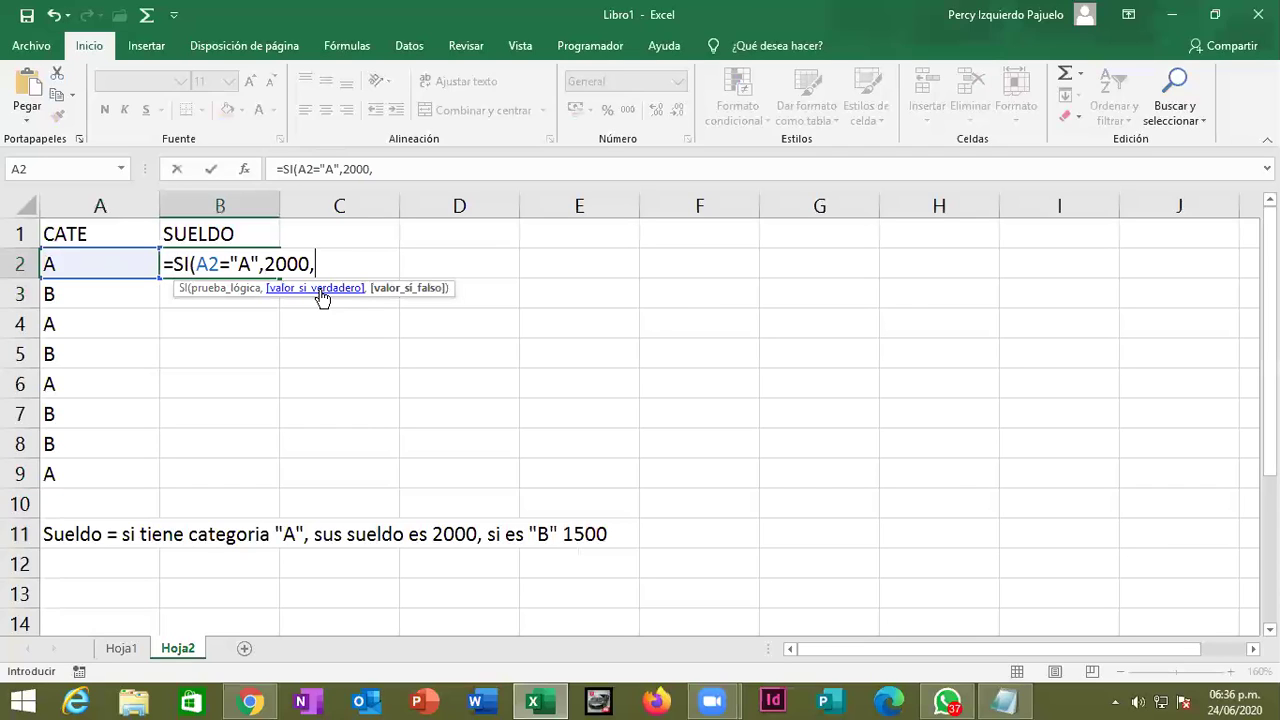
{"action": "type", "text": "1500"}
{"action": "type", "text": ")"}
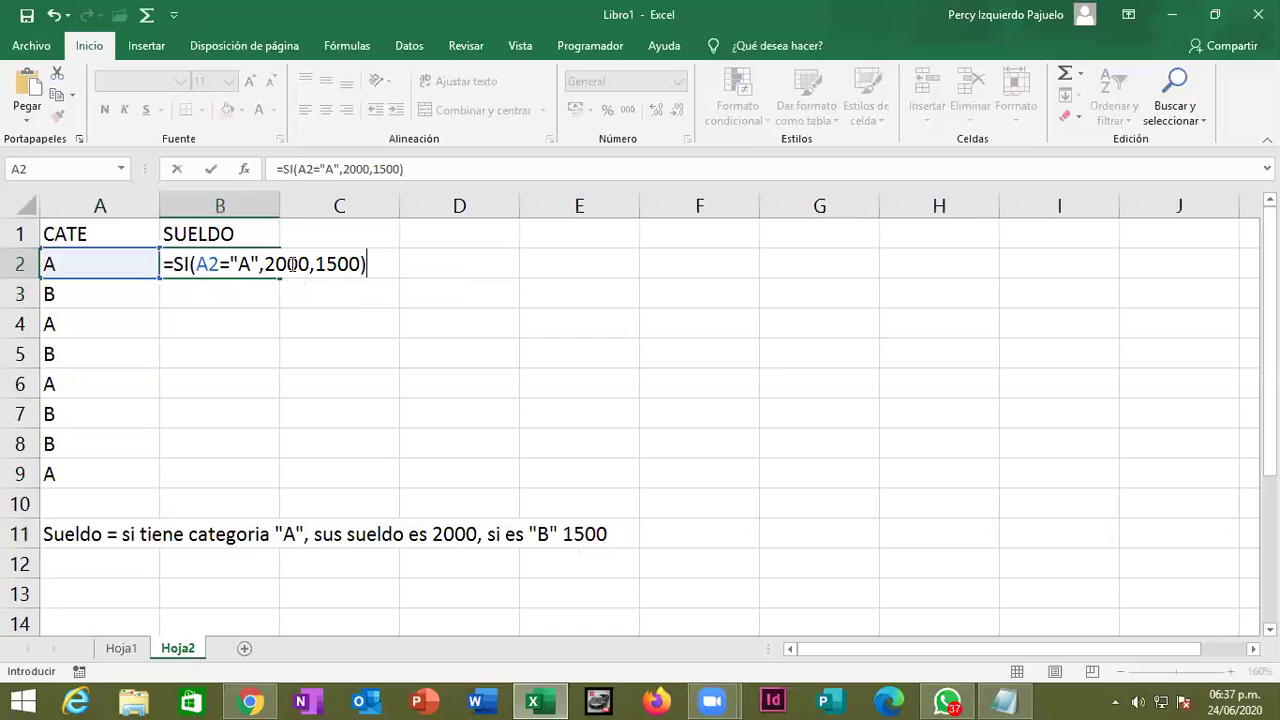
{"action": "left_click_drag", "start_coordinate": [259, 264], "coordinate": [310, 264]}
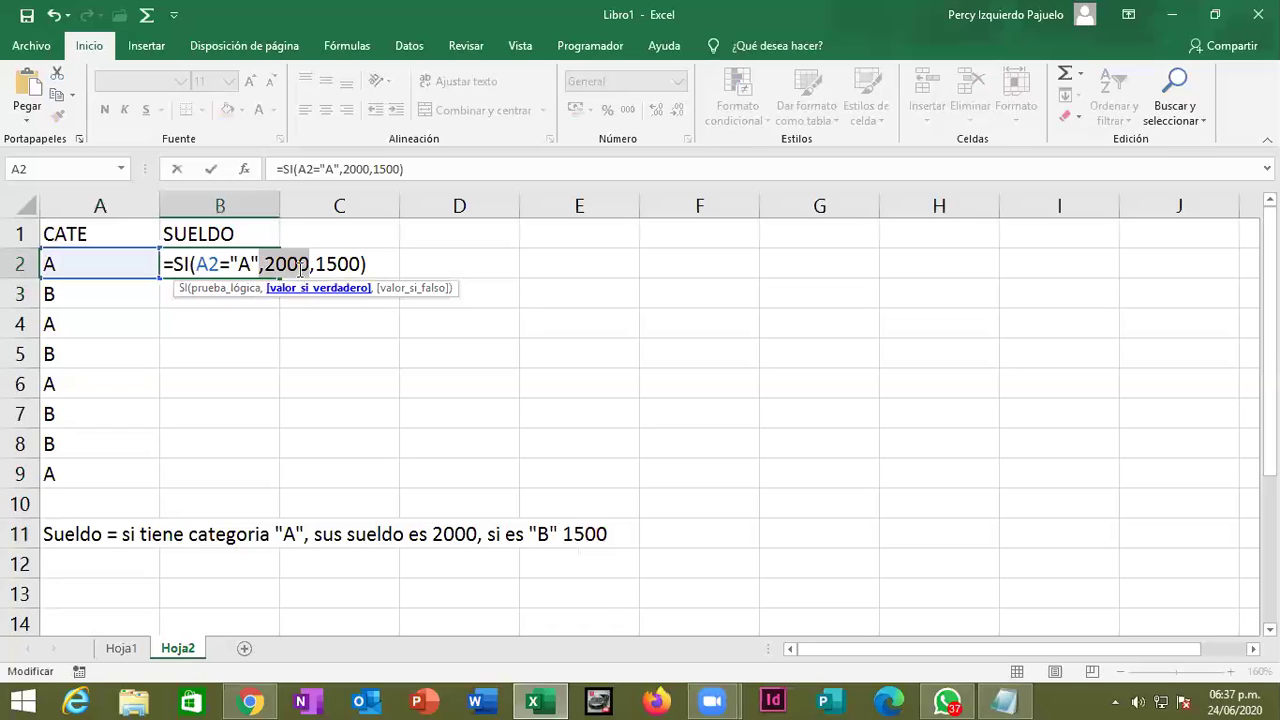
{"action": "left_click", "coordinate": [310, 264]}
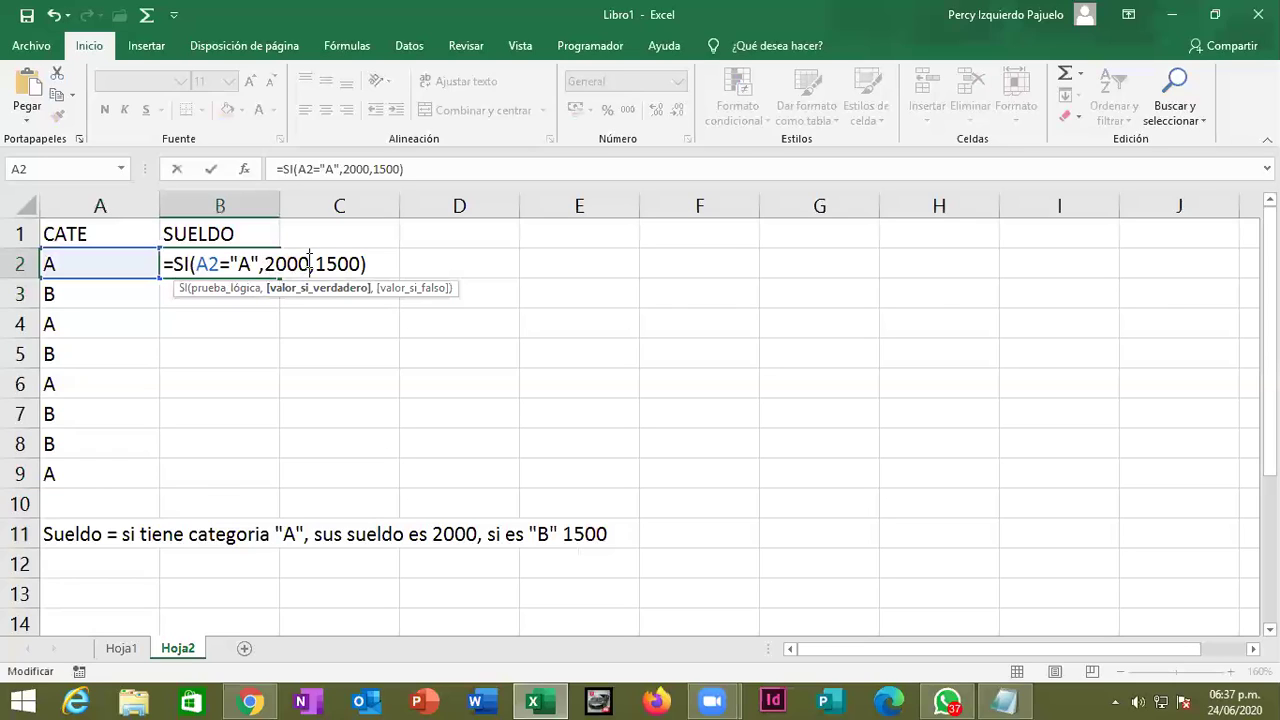
{"action": "left_click_drag", "start_coordinate": [316, 264], "coordinate": [362, 264]}
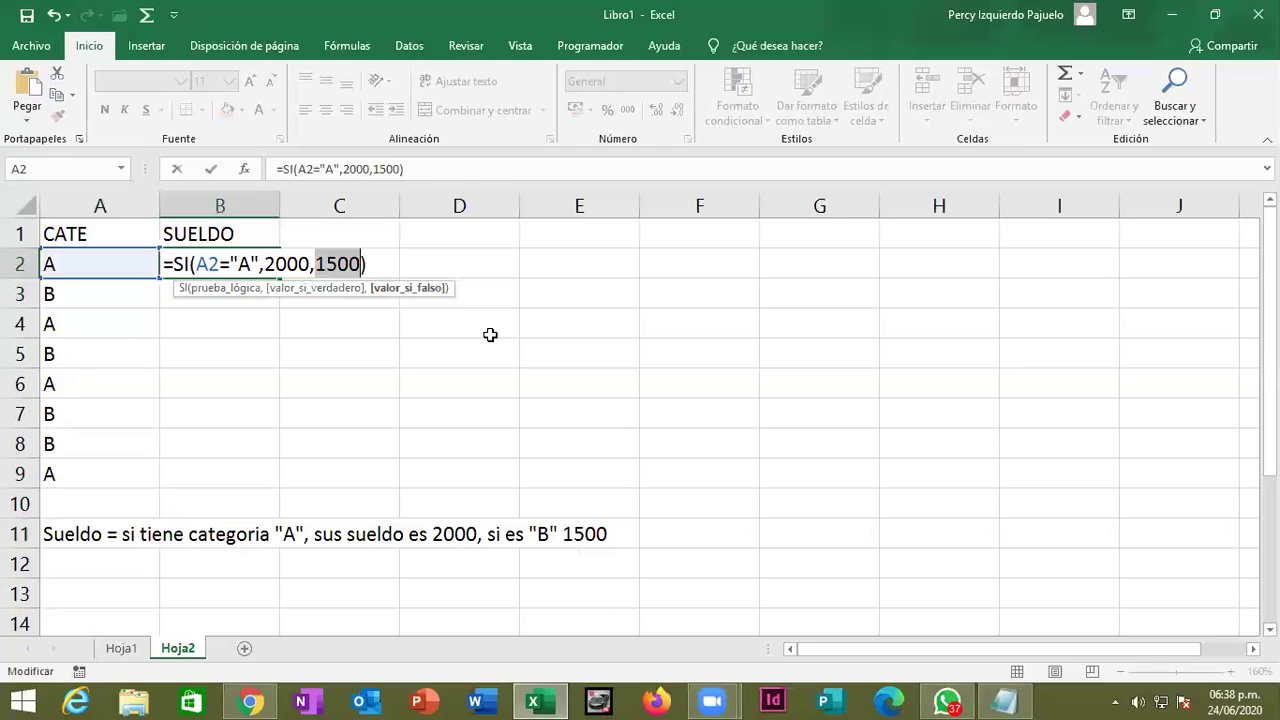
Commit B2's =SI(A2="A",2000,1500) and fill it down to B9.
{"action": "key", "text": "Return"}
{"action": "key", "text": "Up"}
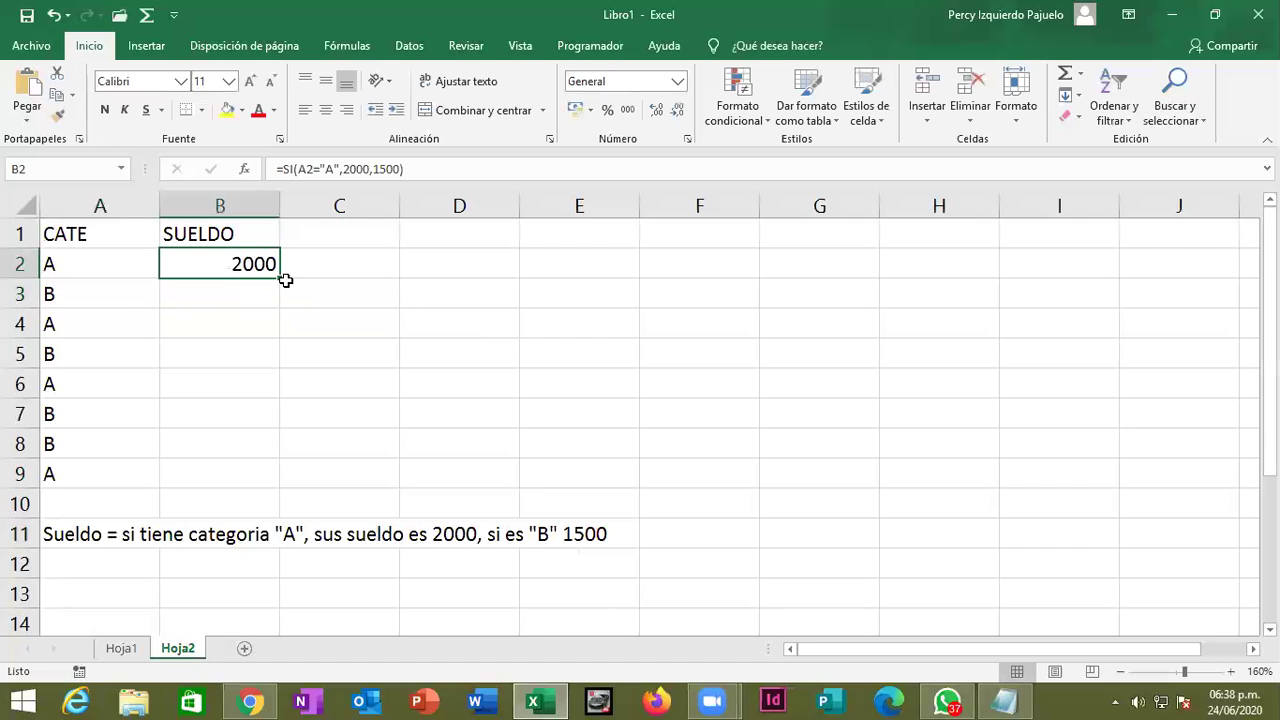
{"action": "left_click_drag", "start_coordinate": [272, 452], "coordinate": [263, 471]}
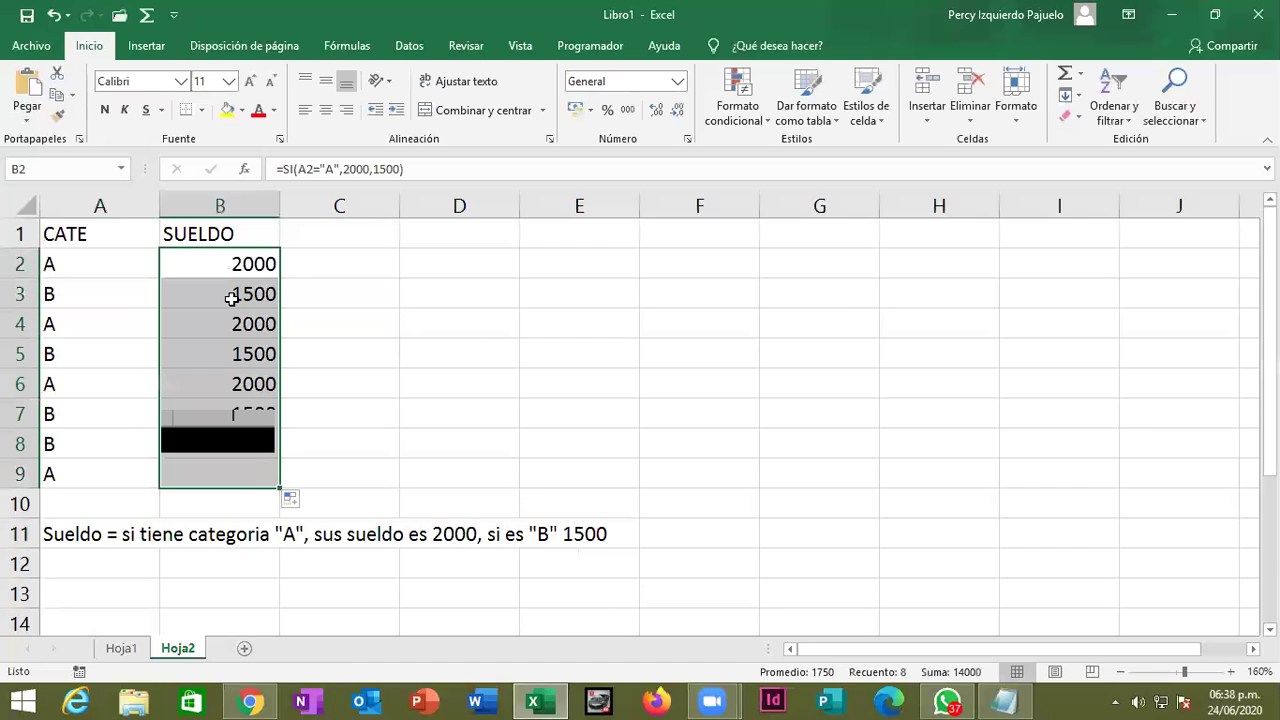
{"action": "left_click", "coordinate": [234, 266]}
{"action": "left_click", "coordinate": [100, 246]}
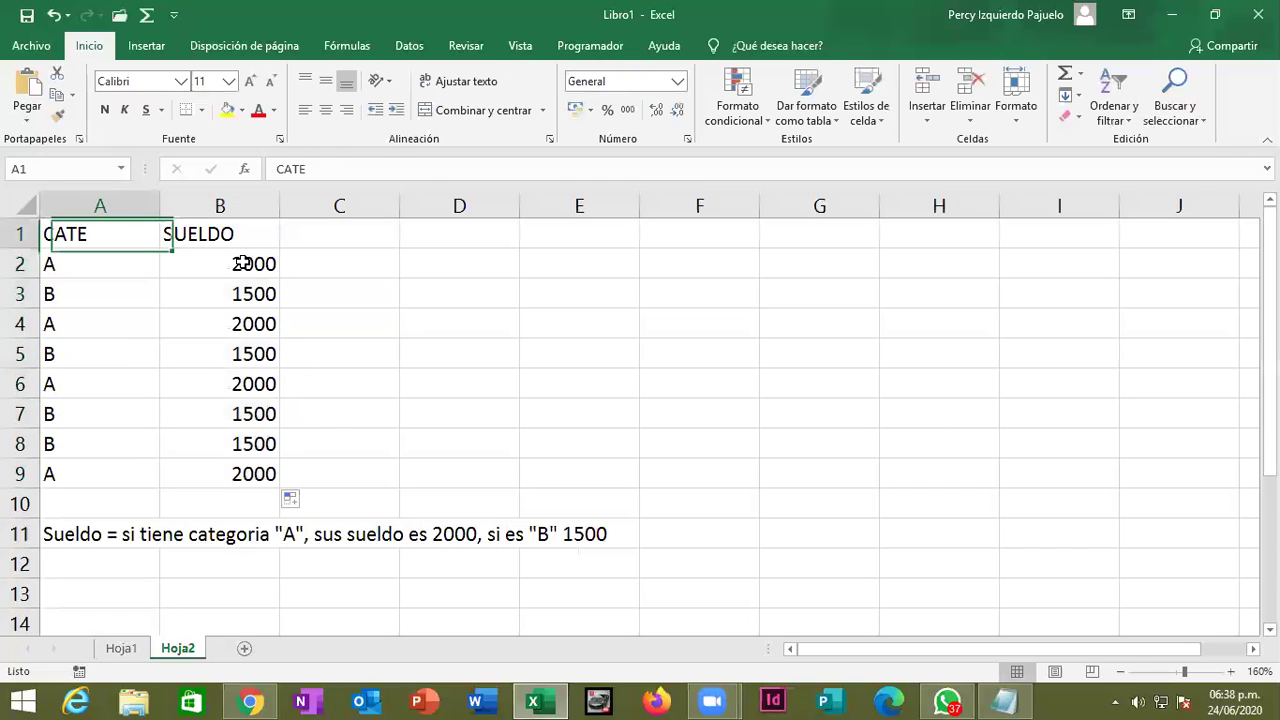
Review the 2000 and 1500 values in the B2 and B3 formulas, then add sheet Hoja3.
{"action": "double_click", "coordinate": [238, 264]}
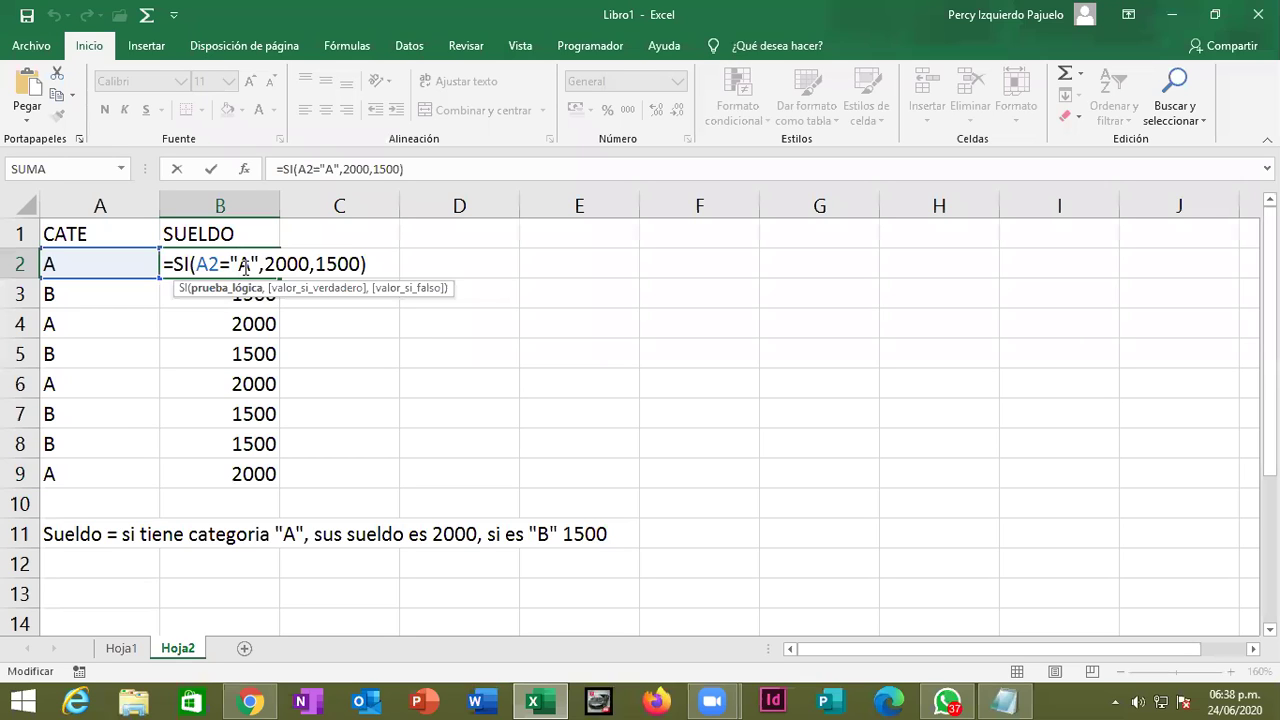
{"action": "left_click_drag", "start_coordinate": [264, 263], "coordinate": [307, 263]}
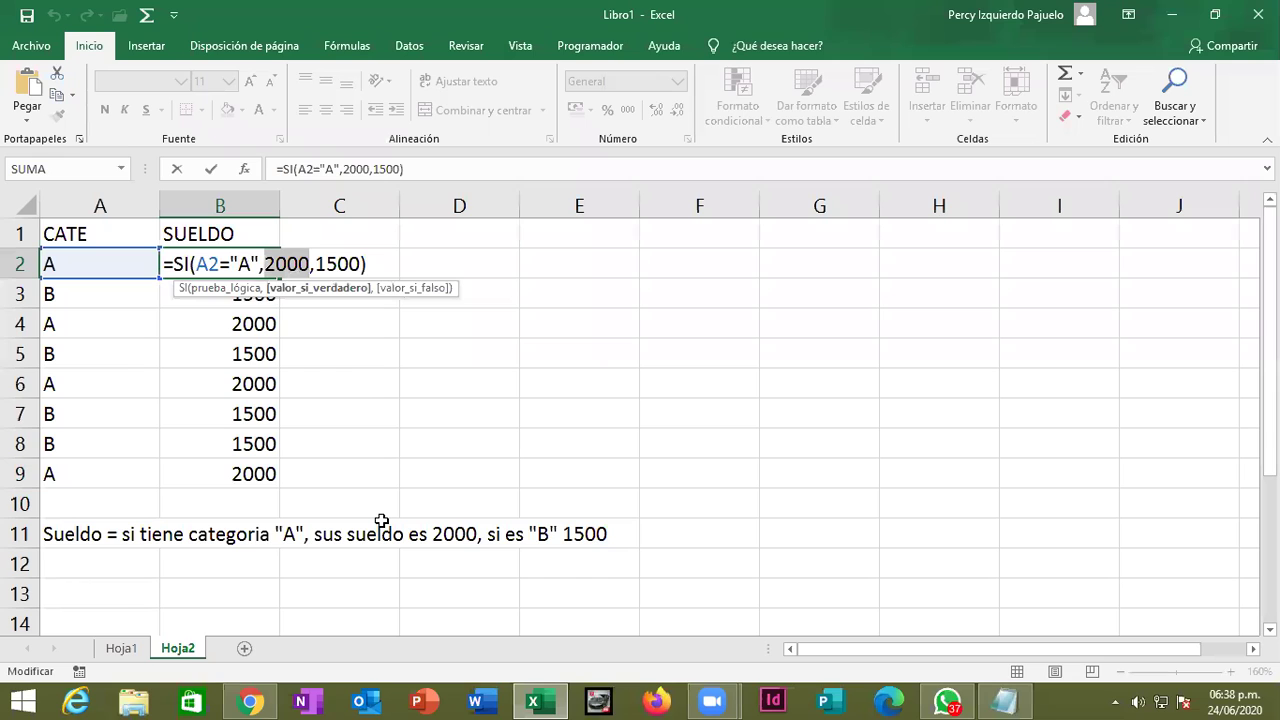
{"action": "key", "text": "Return"}
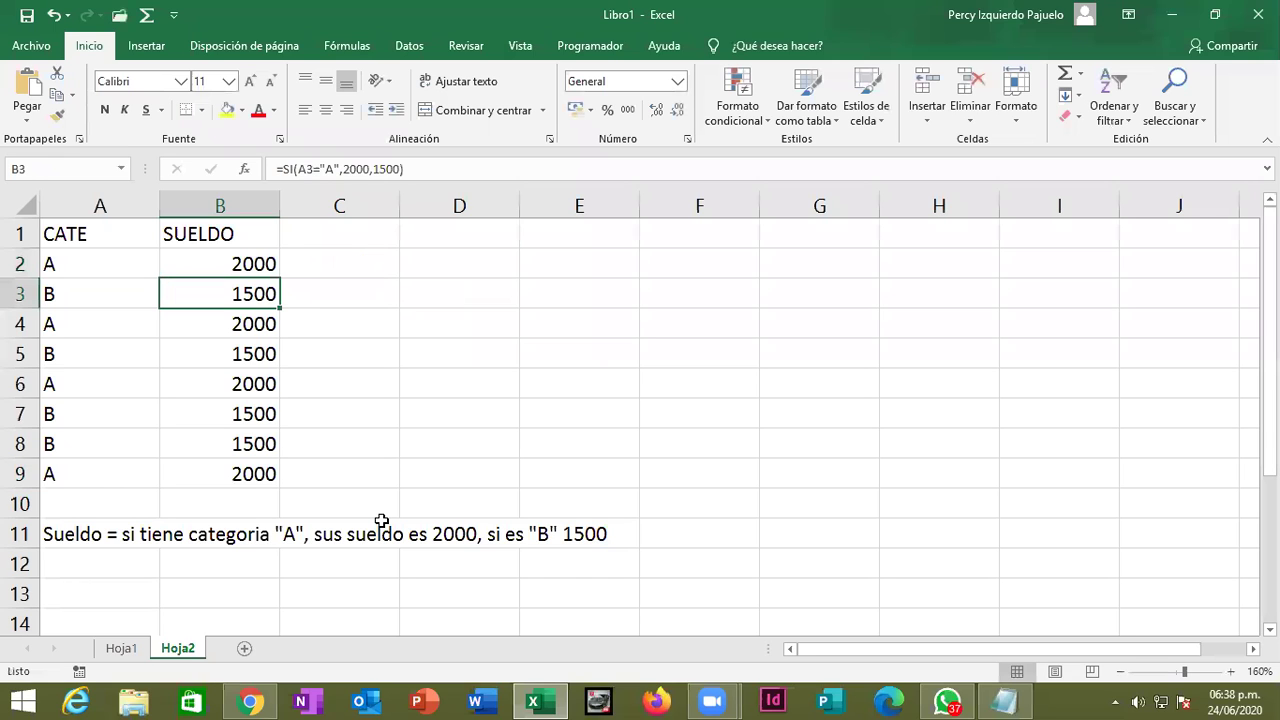
{"action": "key", "text": "F2"}
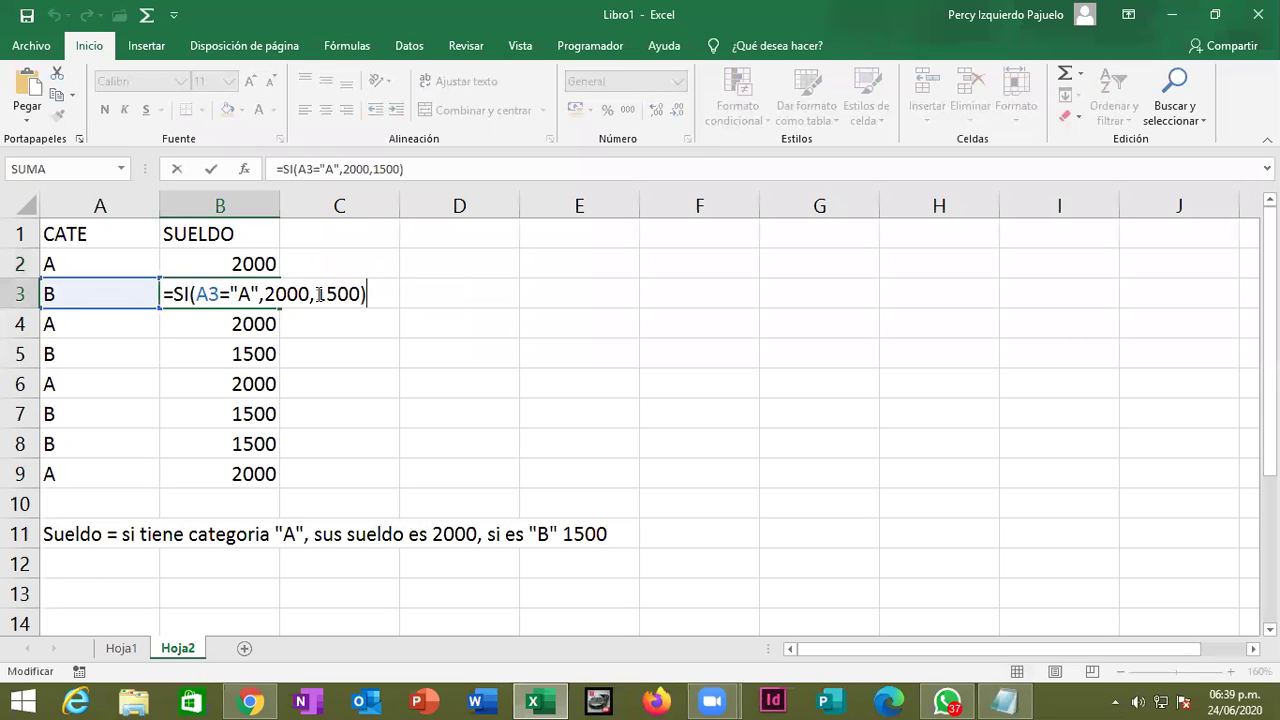
{"action": "left_click_drag", "start_coordinate": [316, 293], "coordinate": [362, 292]}
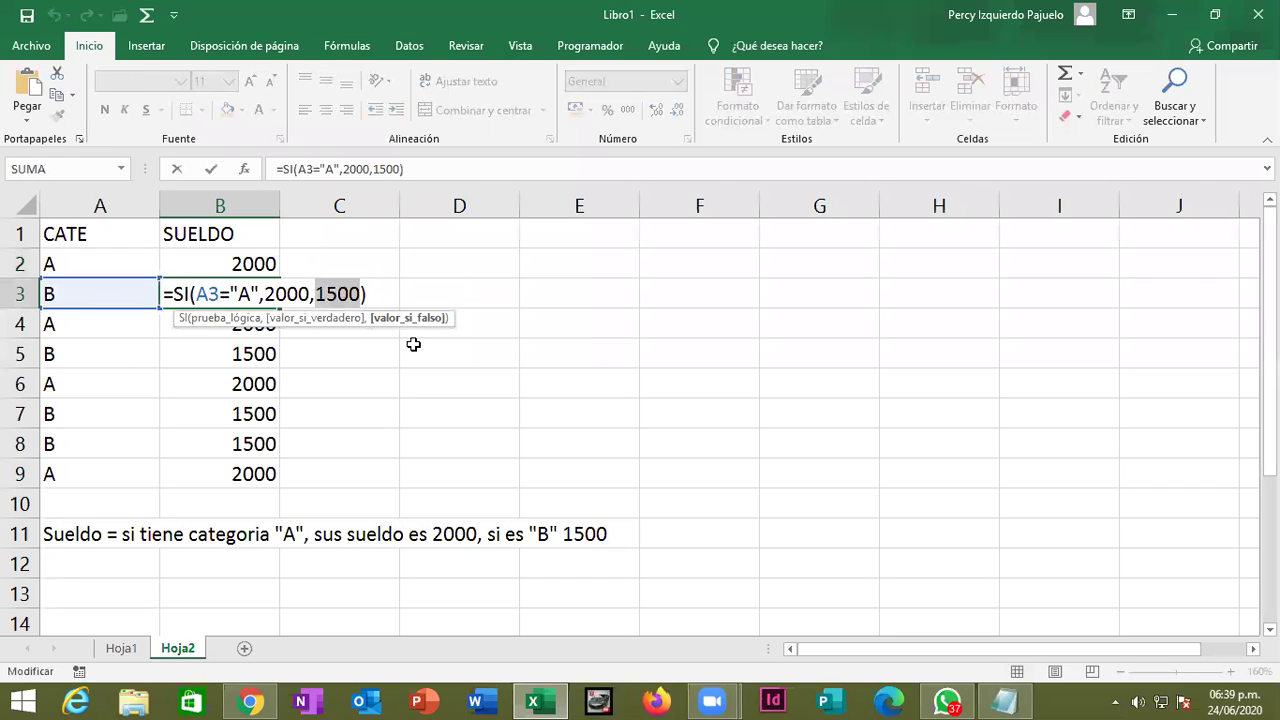
{"action": "key", "text": "Return"}
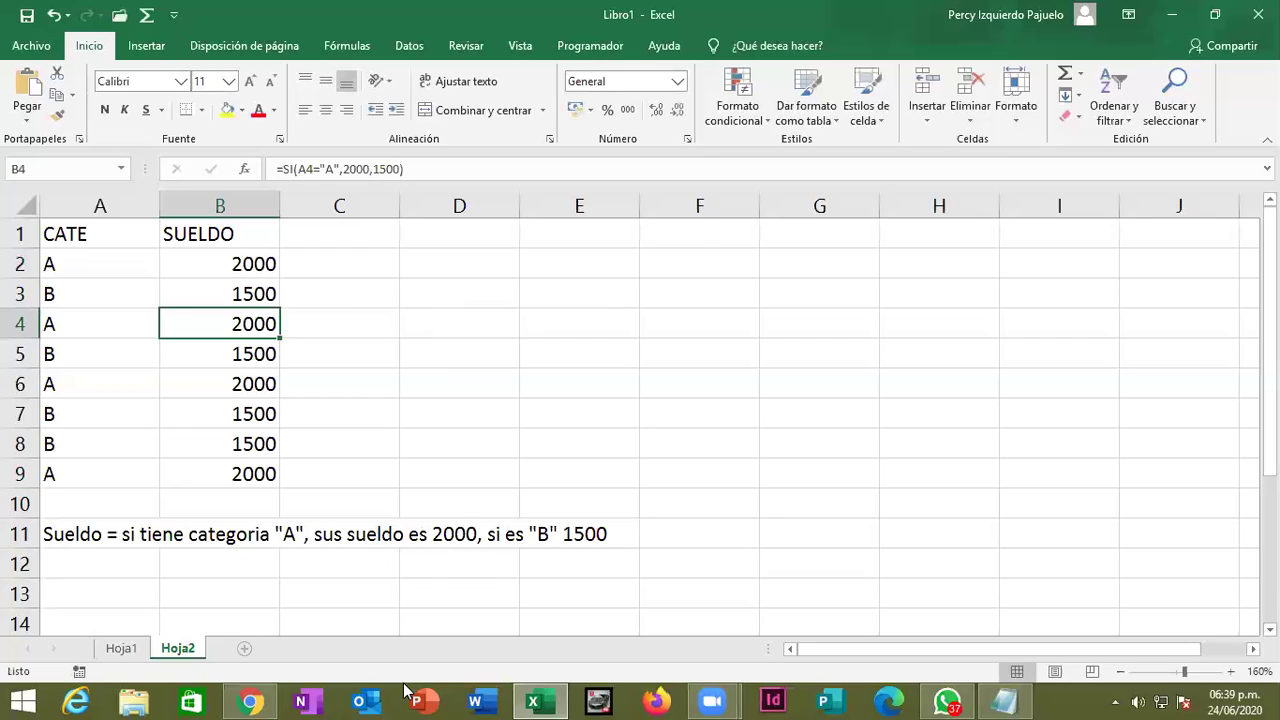
{"action": "key", "text": "shift+F11"}
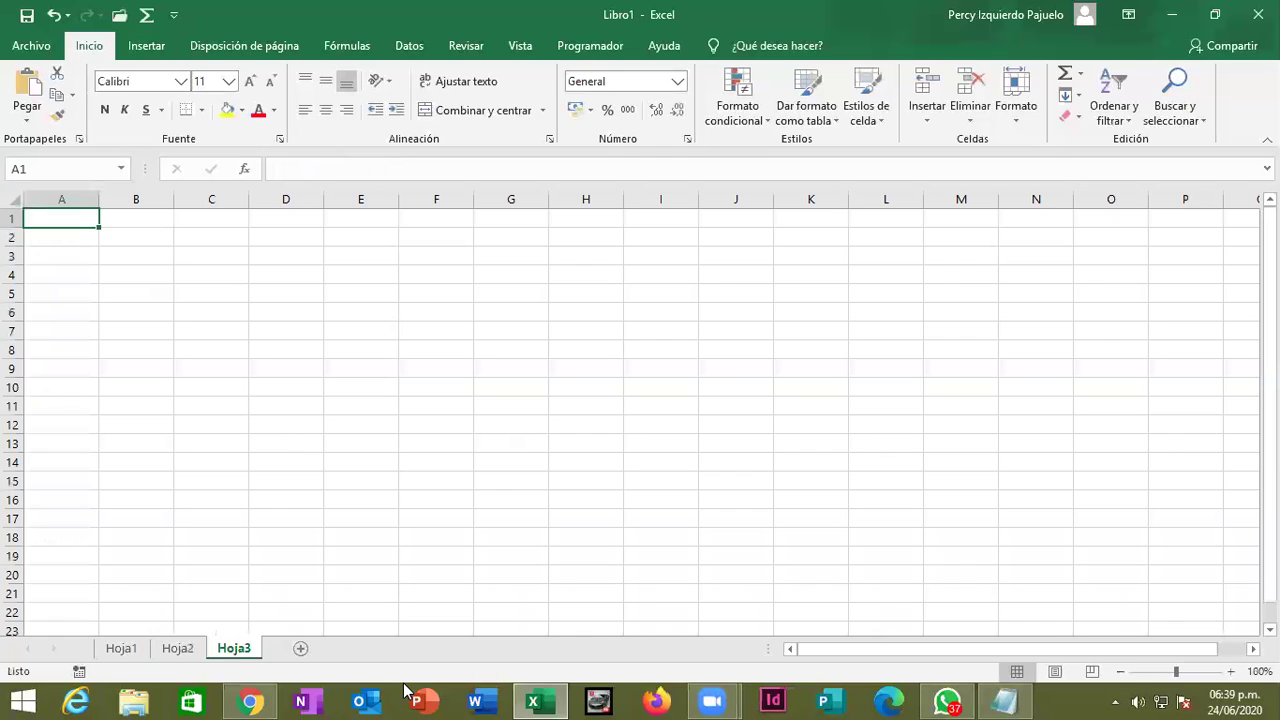
Enter the CATE header in A1 and zoom the new sheet to 170%.
{"action": "type", "text": "CATE"}
{"action": "key", "text": "Return"}
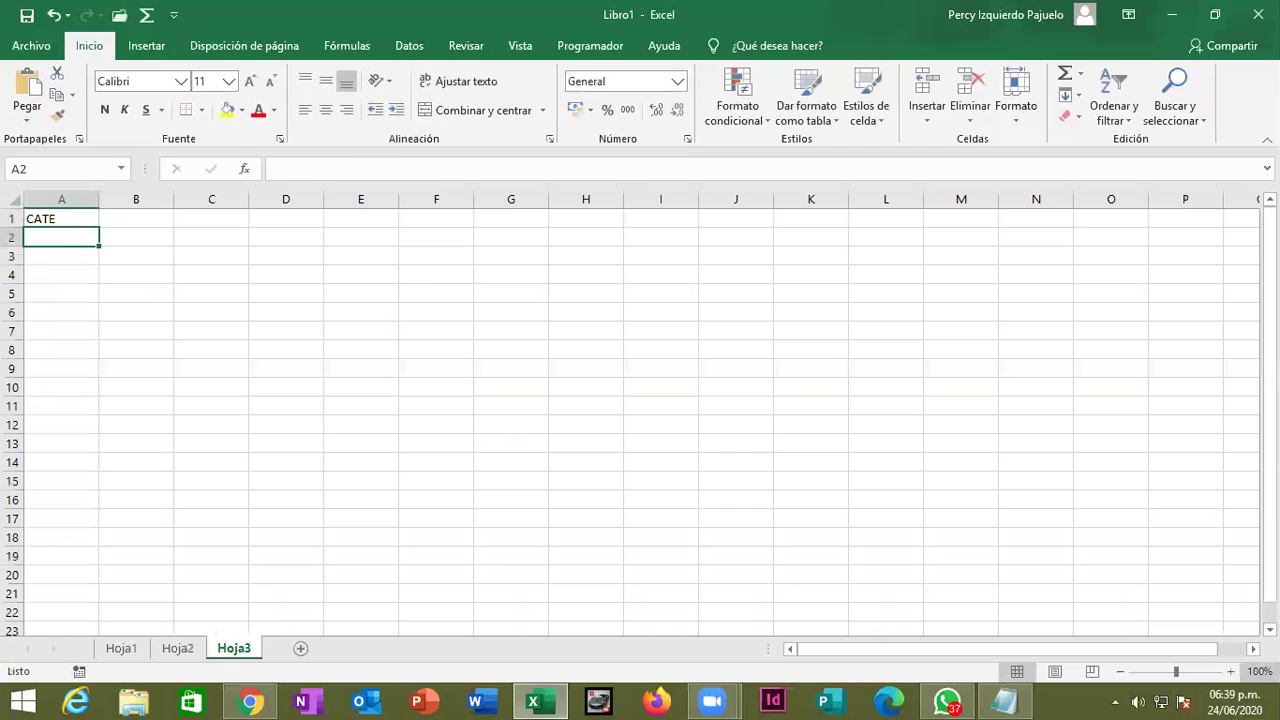
{"action": "left_click", "coordinate": [1231, 672]}
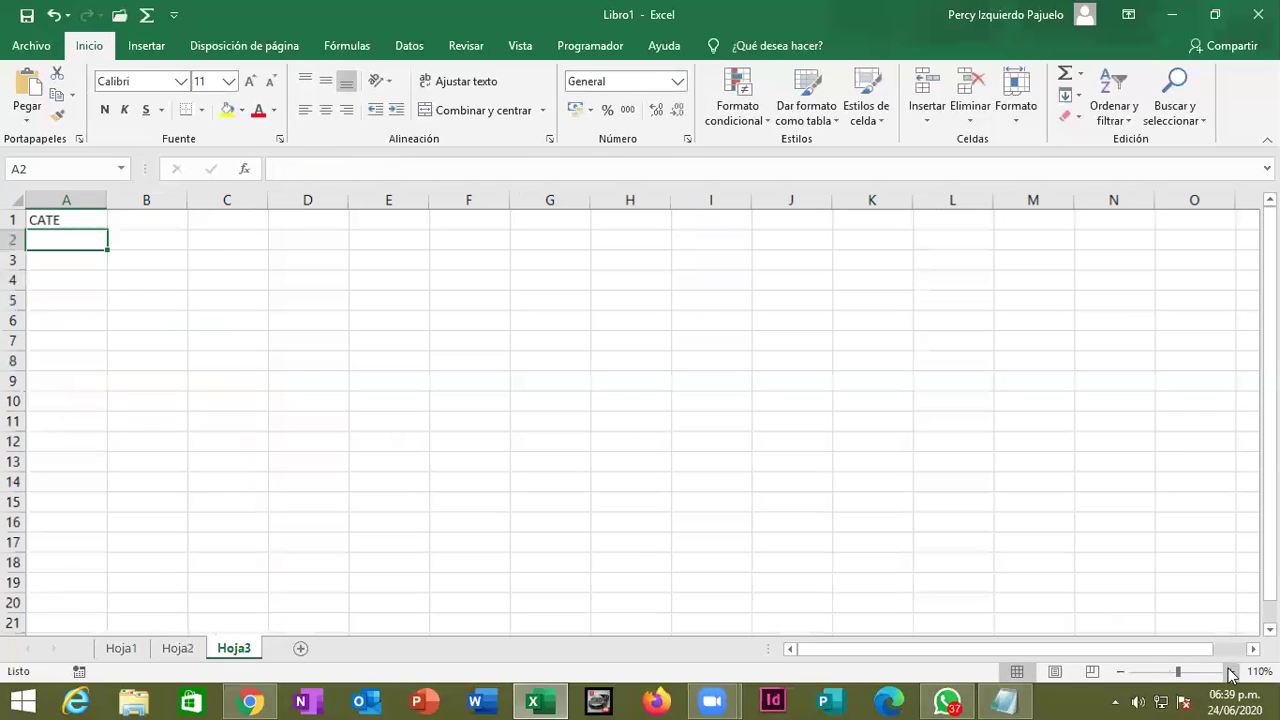
{"action": "left_click", "coordinate": [1231, 672]}
{"action": "left_click", "coordinate": [1231, 672]}
{"action": "left_click", "coordinate": [1231, 672]}
{"action": "left_click", "coordinate": [1231, 672]}
List the categories A, B, C, A, C, B in A2:A7.
{"action": "type", "text": "A"}
{"action": "key", "text": "Return"}
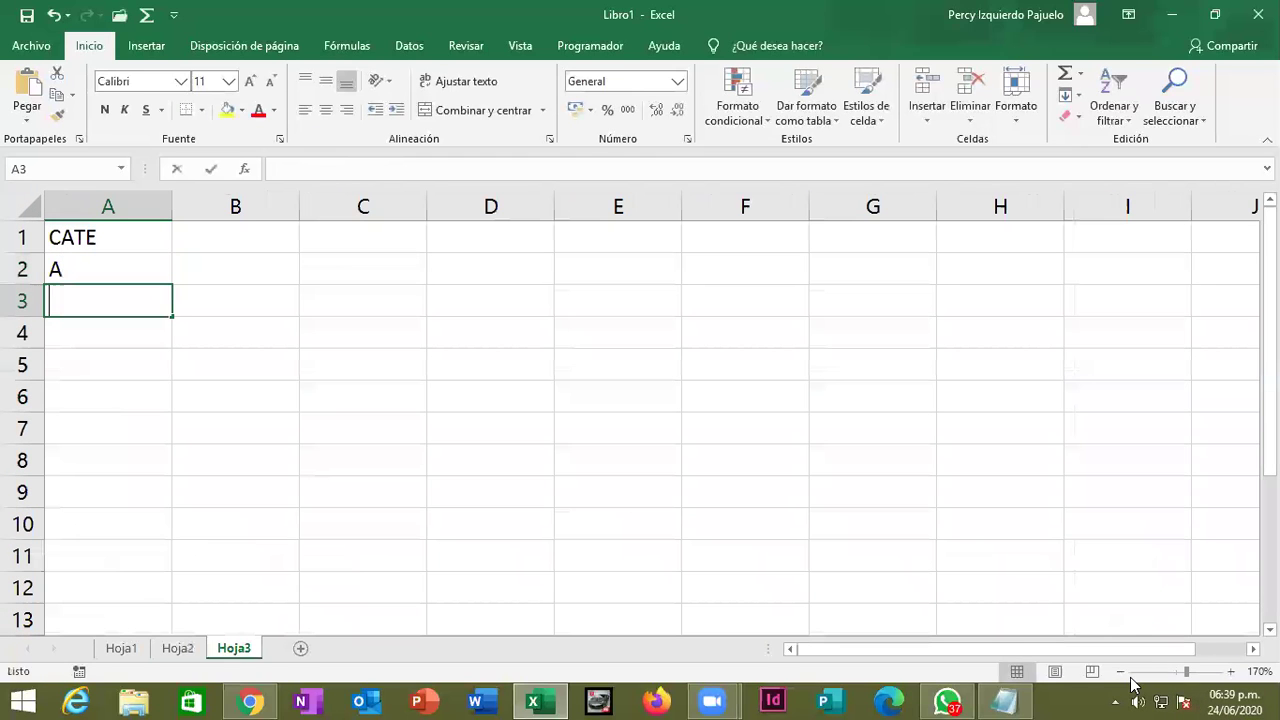
{"action": "type", "text": "B"}
{"action": "key", "text": "Return"}
{"action": "type", "text": "C"}
{"action": "key", "text": "BackSpace"}
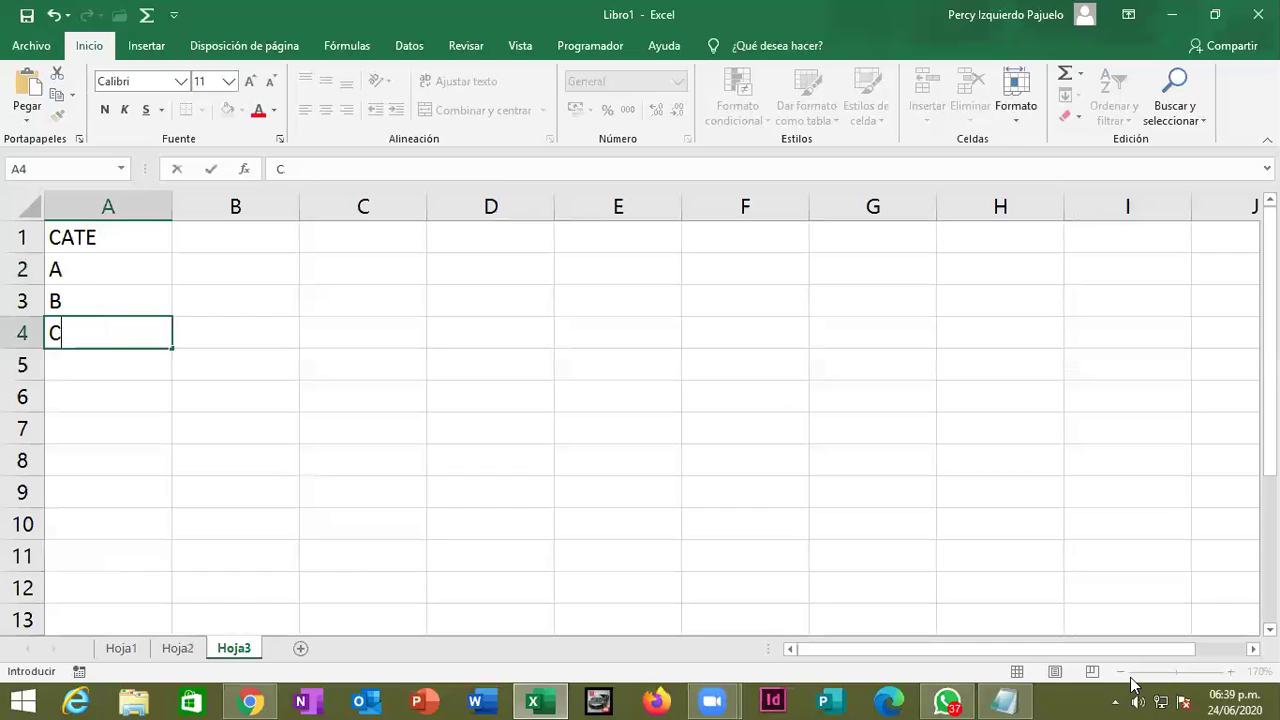
{"action": "key", "text": "Return"}
{"action": "type", "text": "A"}
{"action": "key", "text": "Return"}
{"action": "type", "text": "C"}
{"action": "key", "text": "Return"}
{"action": "type", "text": "B"}
{"action": "key", "text": "ctrl+Return"}
Add the headers SUELDO in B1 and BONO in C1.
{"action": "key", "text": "Right"}
{"action": "key", "text": "Up"}
{"action": "key", "text": "Up"}
{"action": "key", "text": "Up"}
{"action": "key", "text": "Up"}
{"action": "key", "text": "Up"}
{"action": "key", "text": "Up"}
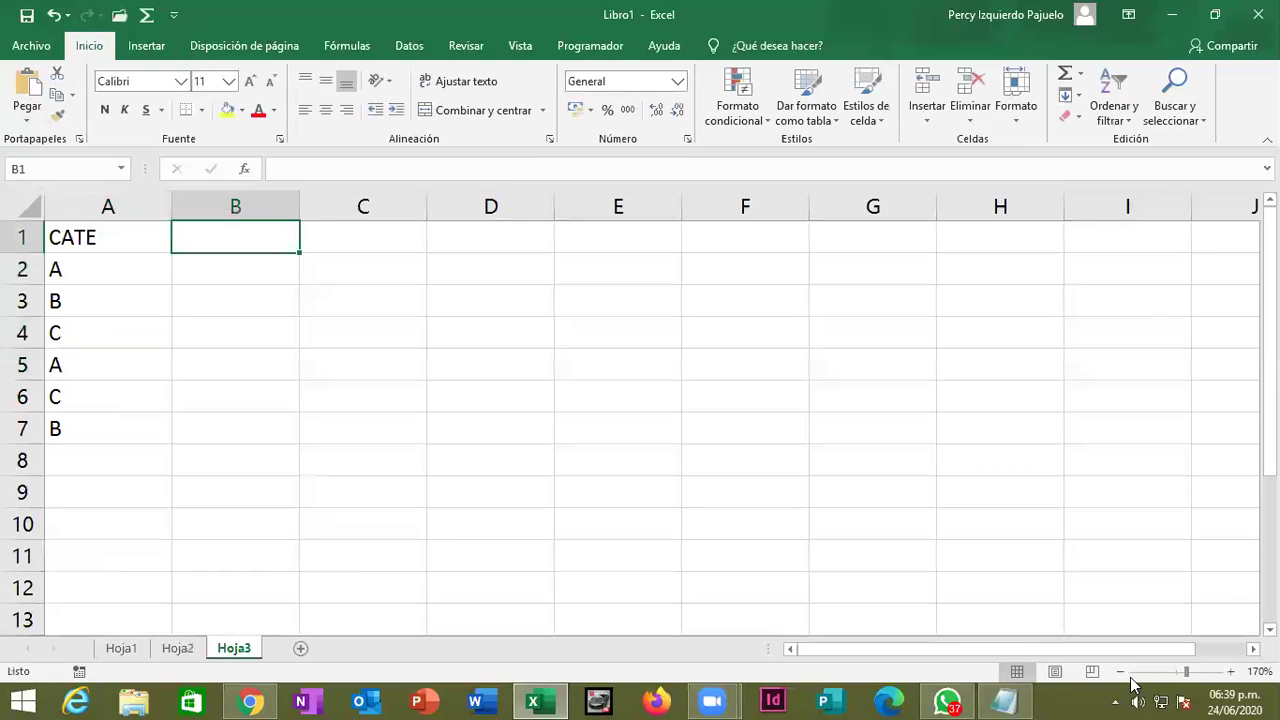
{"action": "type", "text": "SUE"}
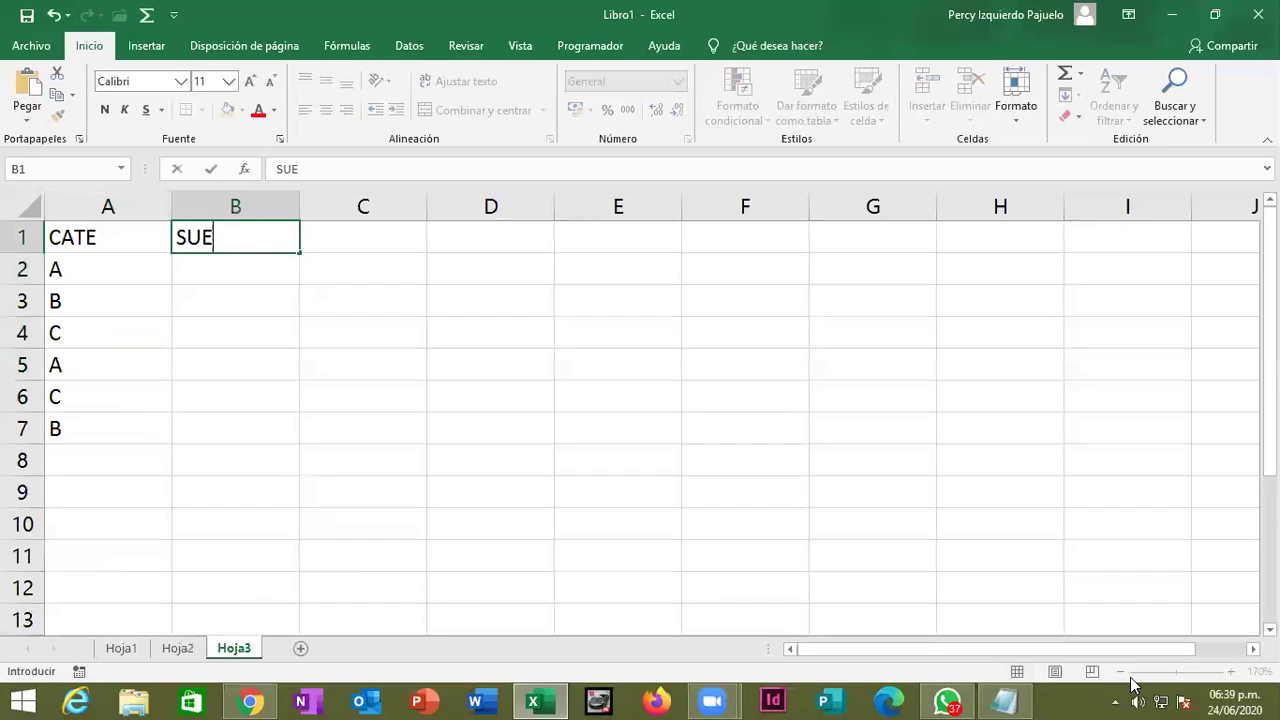
{"action": "type", "text": "LSO"}
{"action": "key", "text": "BackSpace"}
{"action": "key", "text": "BackSpace"}
{"action": "type", "text": "DO"}
{"action": "key", "text": "Tab"}
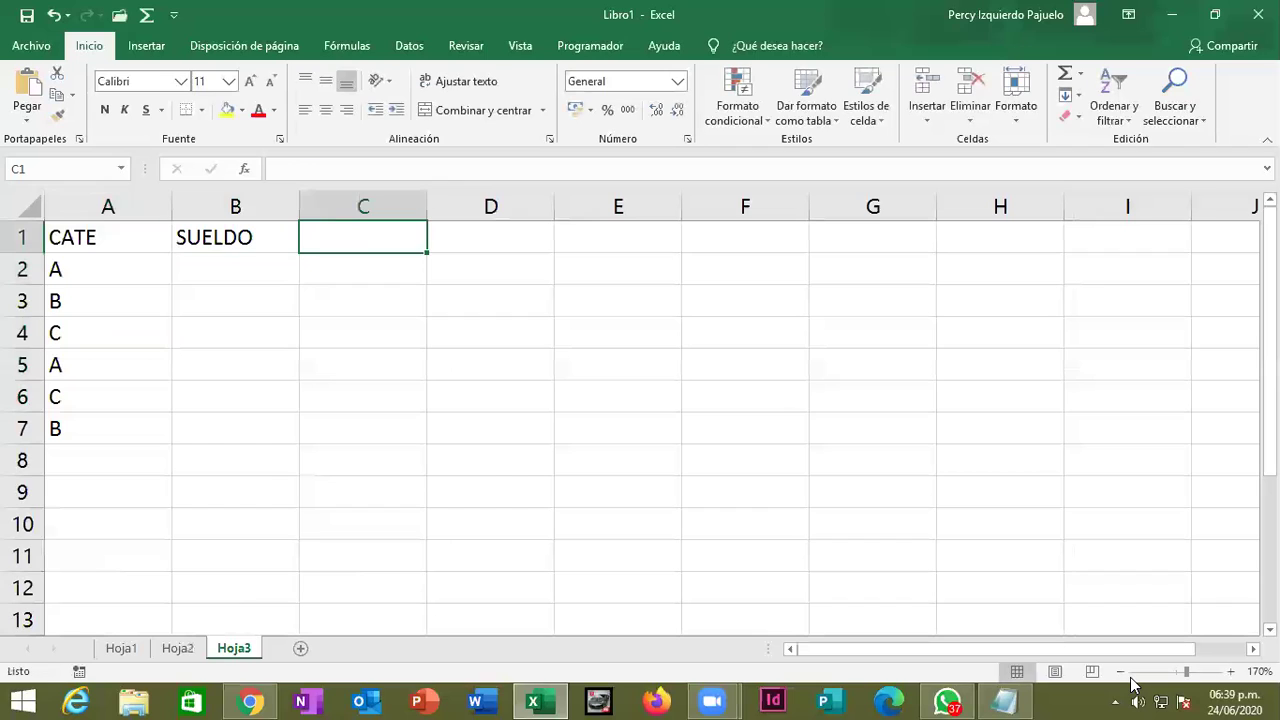
{"action": "type", "text": "BONO"}
{"action": "key", "text": "Return"}
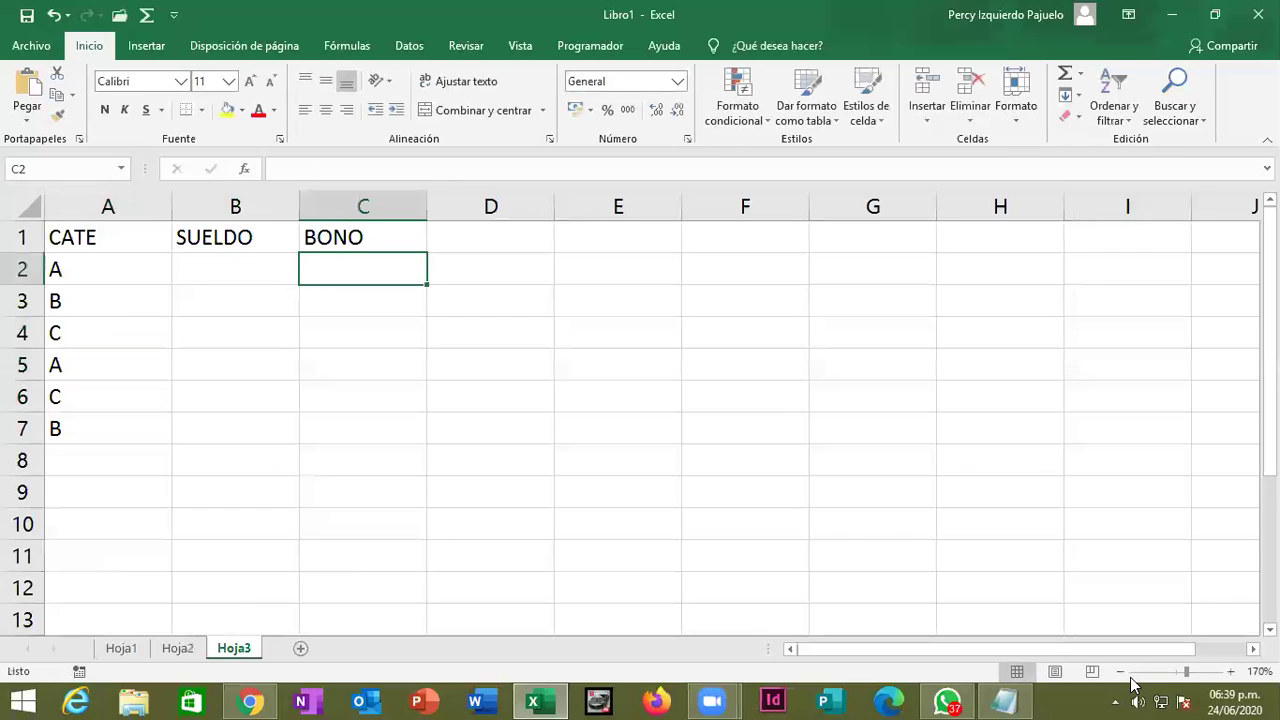
{"action": "key", "text": "Left"}
{"action": "key", "text": "Down"}
{"action": "key", "text": "Down"}
{"action": "key", "text": "Up"}
{"action": "key", "text": "Down"}
{"action": "key", "text": "Down"}
{"action": "key", "text": "Down"}
{"action": "key", "text": "Down"}
{"action": "key", "text": "Down"}
{"action": "key", "text": "Down"}
{"action": "key", "text": "Left"}
{"action": "key", "text": "Up"}
{"action": "key", "text": "Down"}
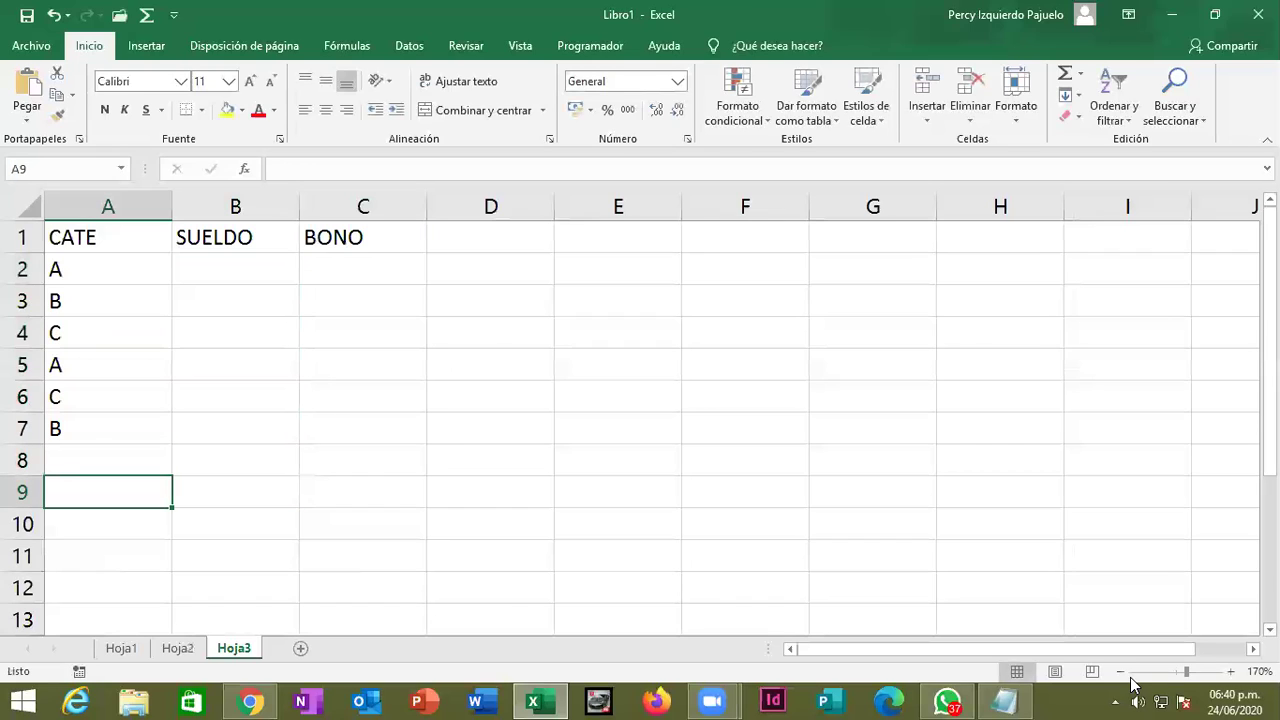
Enter the plain-text note in A9: category "A" 2500, "B" 2000, "C" 1500.
{"action": "type", "text": "=sueldo = si es categoria \"A\" 2500,"}
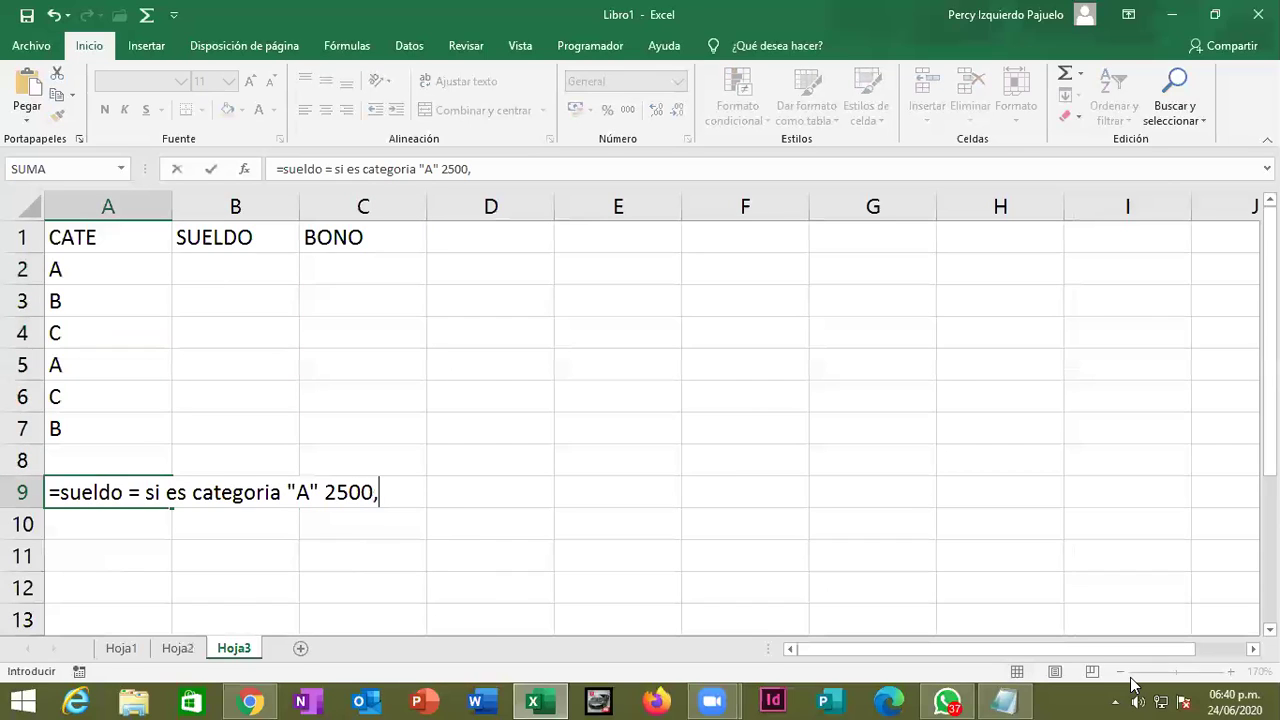
{"action": "type", "text": " si es \""}
{"action": "type", "text": "B\" "}
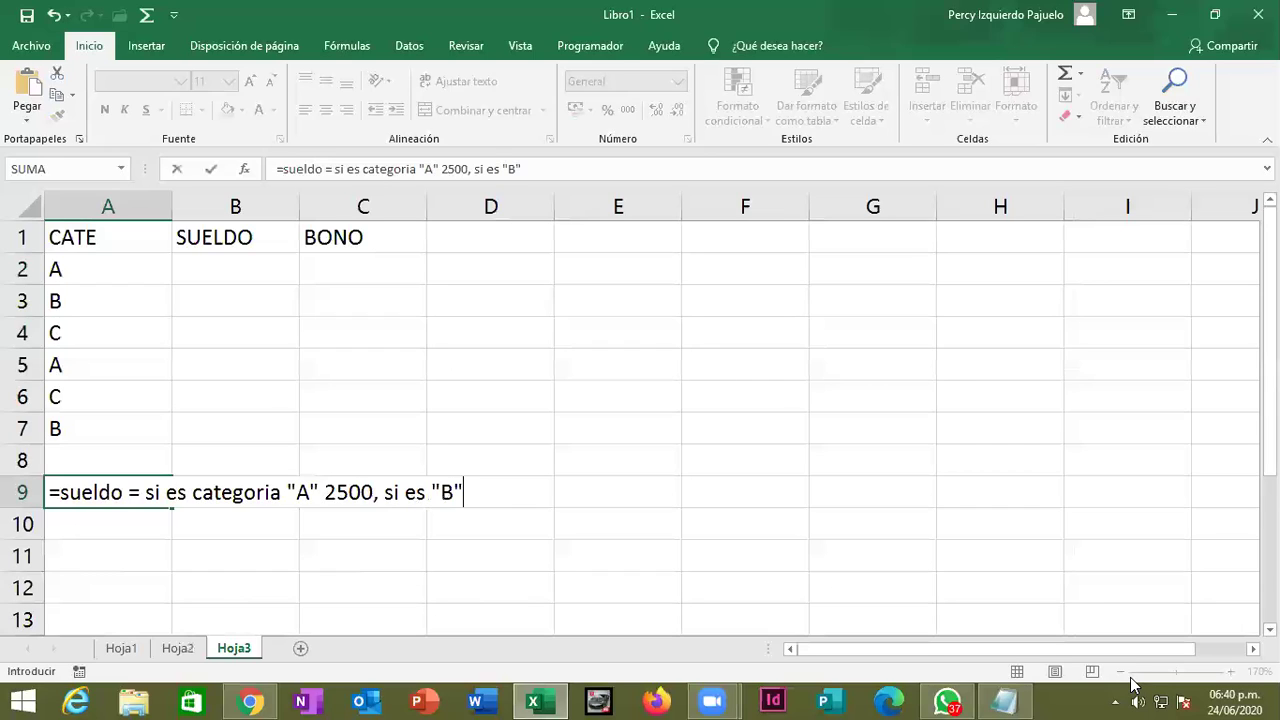
{"action": "type", "text": "2000"}
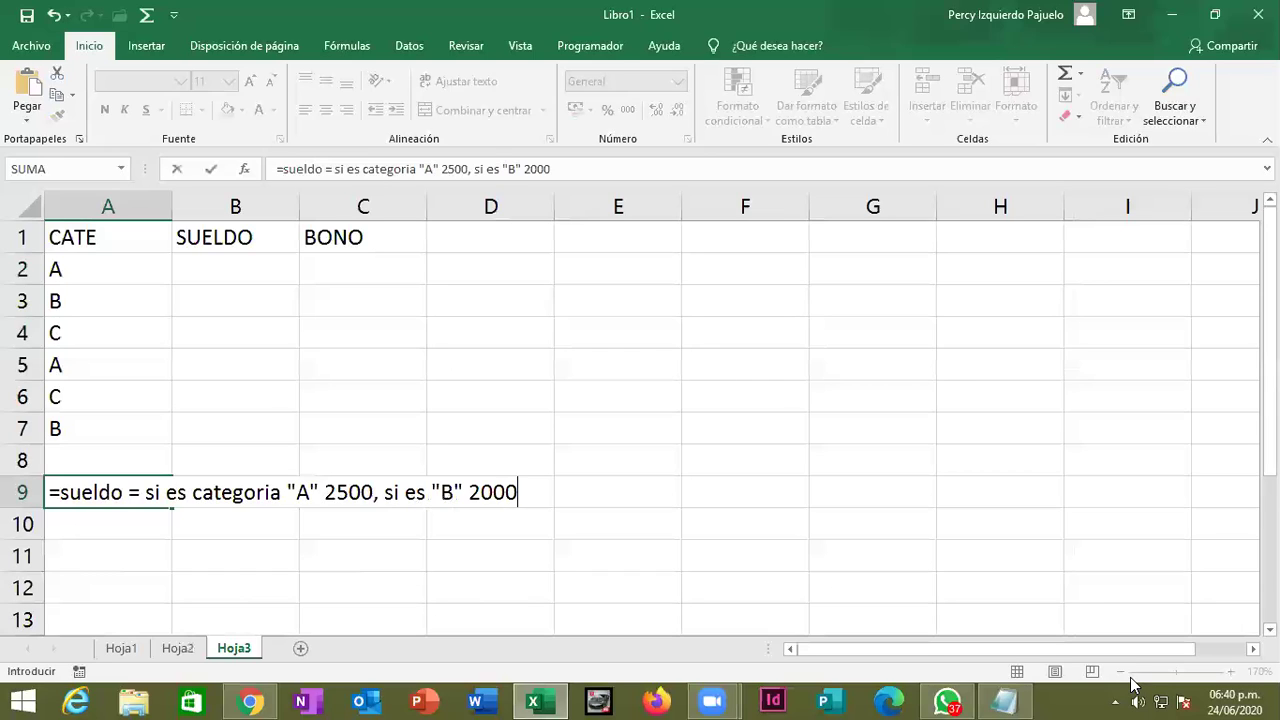
{"action": "type", "text": " si es \"C\" 1500"}
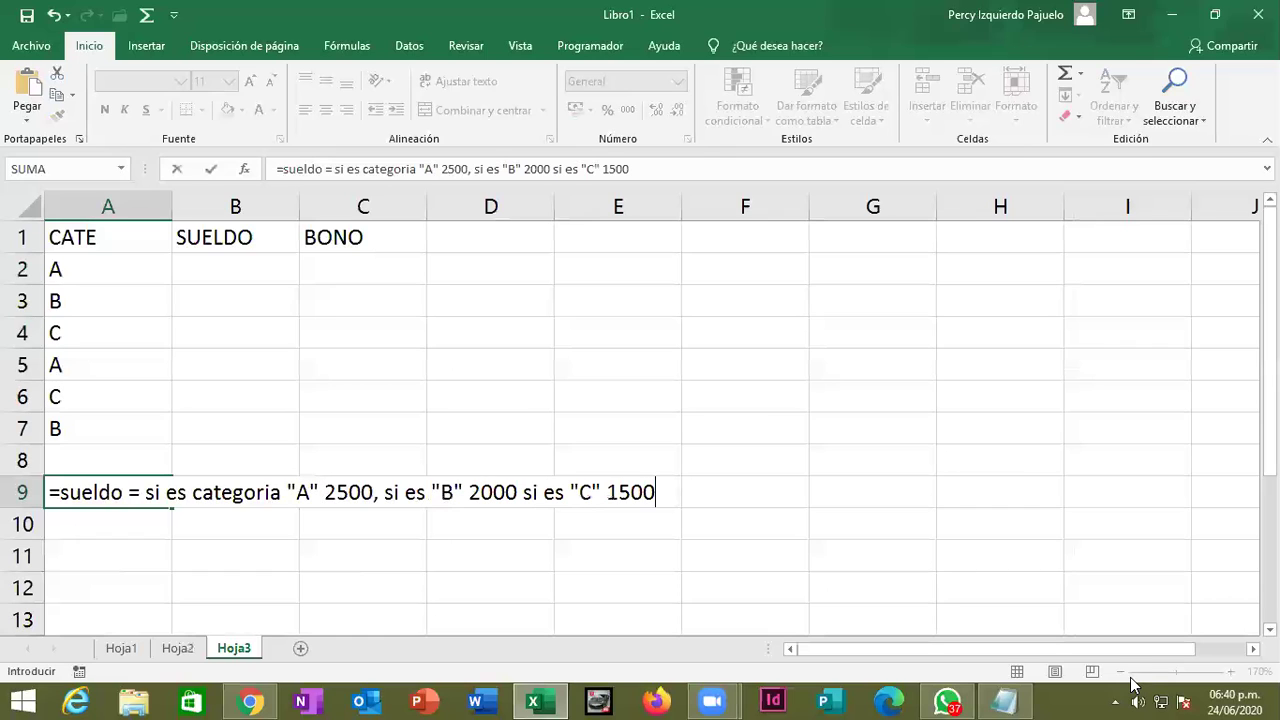
{"action": "key", "text": "Return"}
{"action": "key", "text": "Return"}
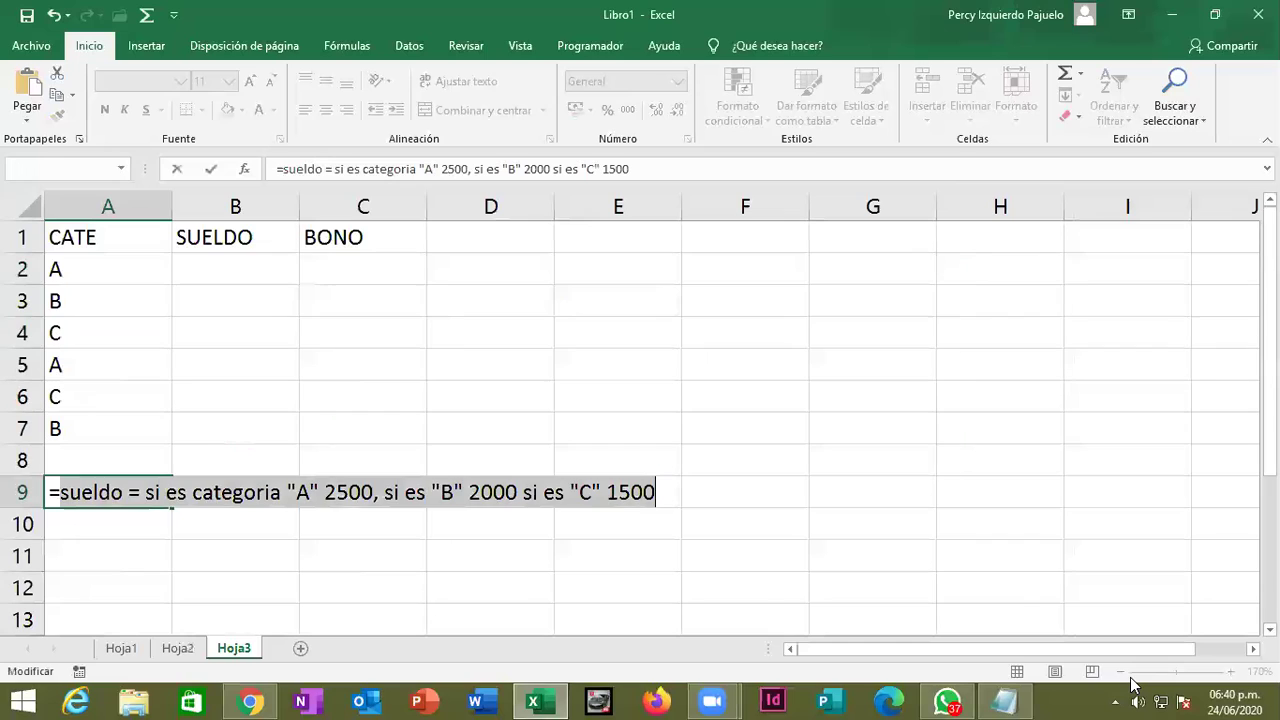
{"action": "key", "text": "Right"}
{"action": "key", "text": "Left"}
{"action": "key", "text": "Left"}
{"action": "key", "text": "Left"}
{"action": "key", "text": "Left"}
{"action": "key", "text": "Left"}
{"action": "key", "text": "Left"}
{"action": "key", "text": "Left"}
{"action": "key", "text": "Left"}
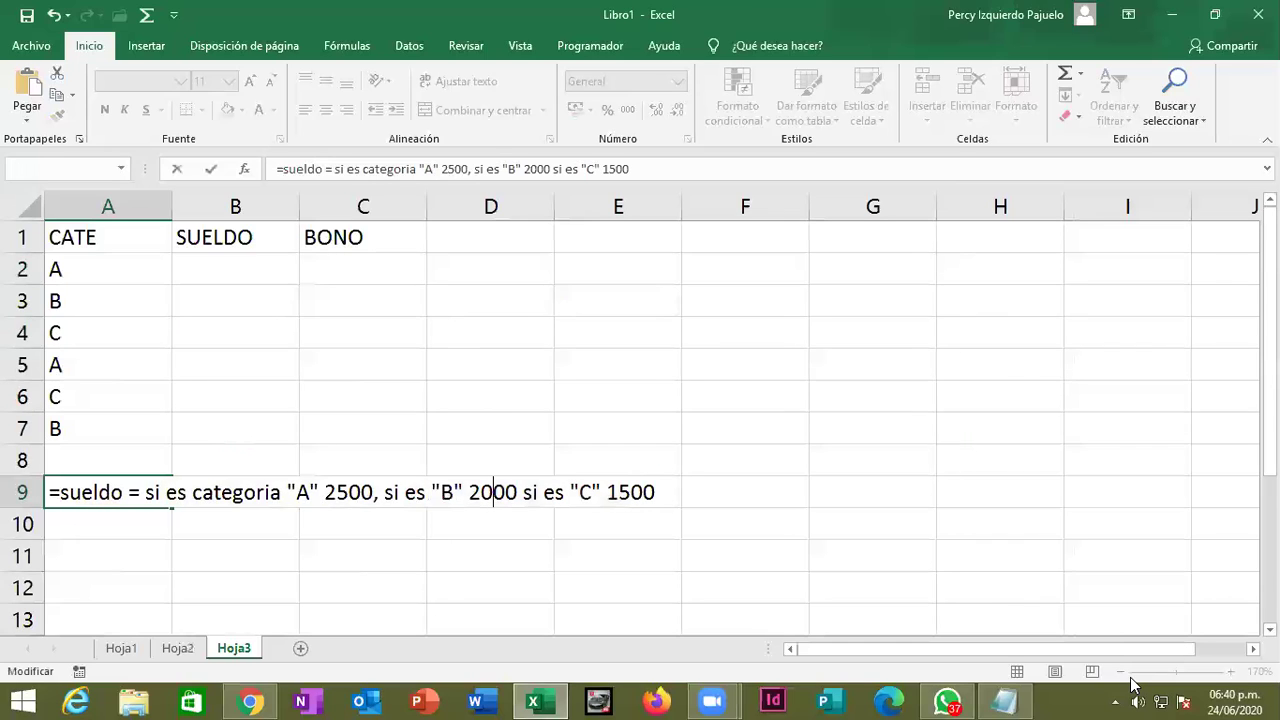
{"action": "key", "text": "Home"}
{"action": "key", "text": "Delete"}
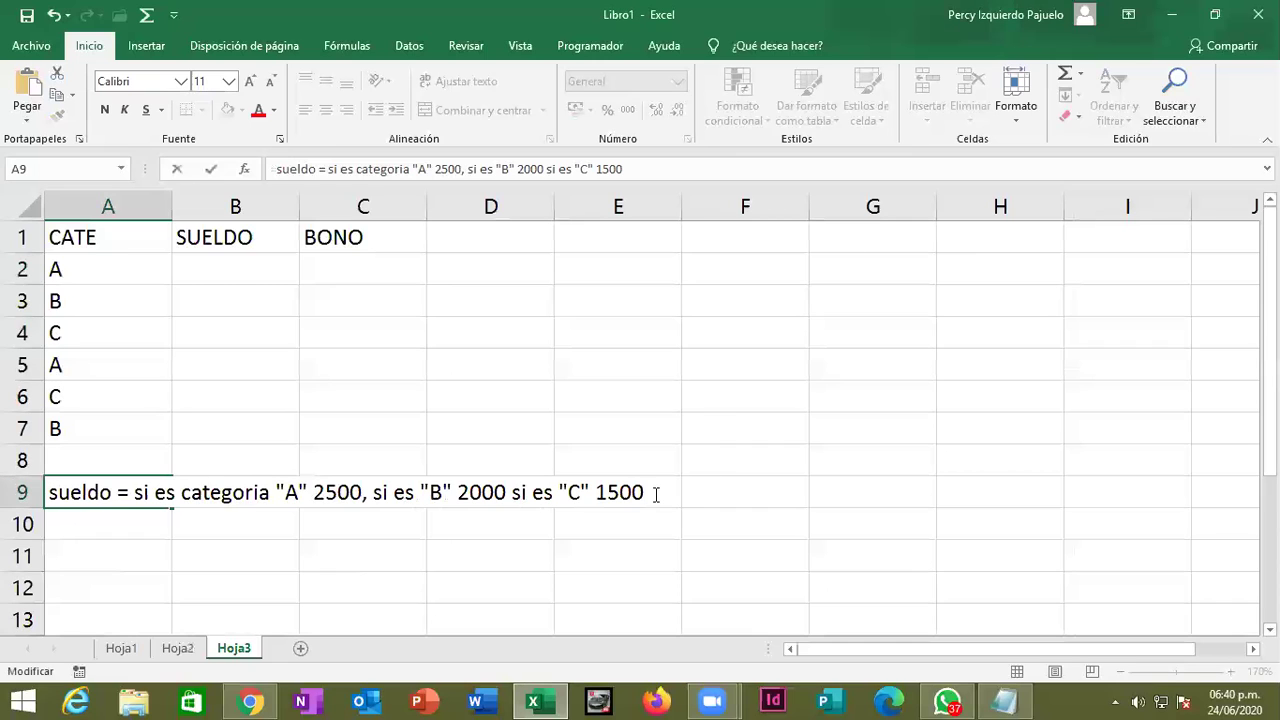
{"action": "key", "text": "Return"}
{"action": "key", "text": "Up"}
{"action": "key", "text": "Up"}
{"action": "key", "text": "Up"}
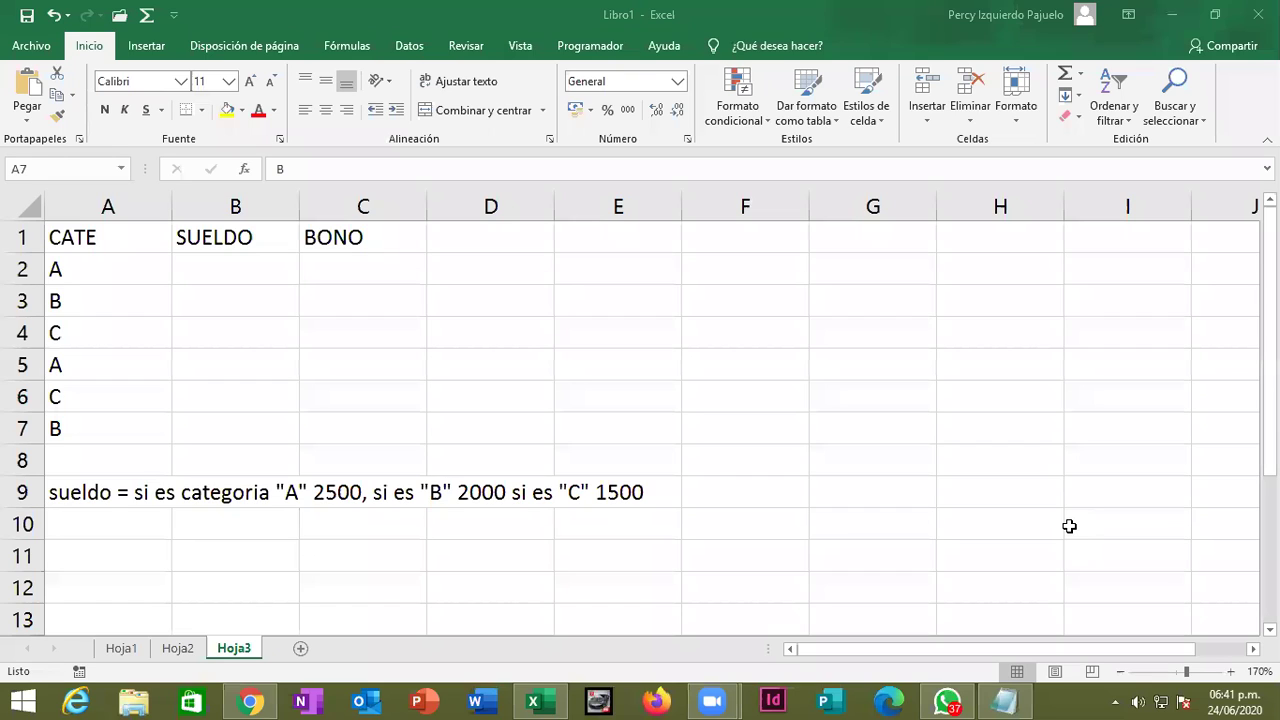
Type =SI(A2="A",2500,SI(A2="B",2000,1500)) into B2, clicking A2 for each reference.
{"action": "left_click", "coordinate": [255, 271]}
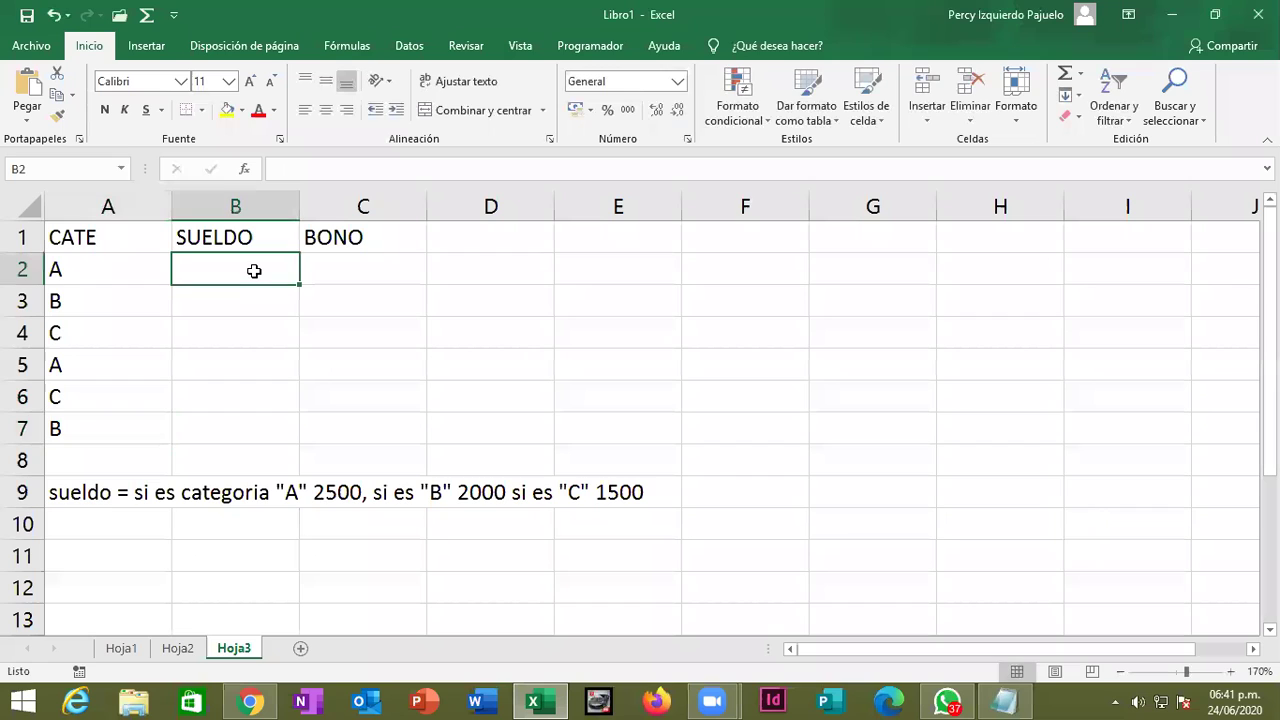
{"action": "type", "text": "=si"}
{"action": "key", "text": "Tab"}
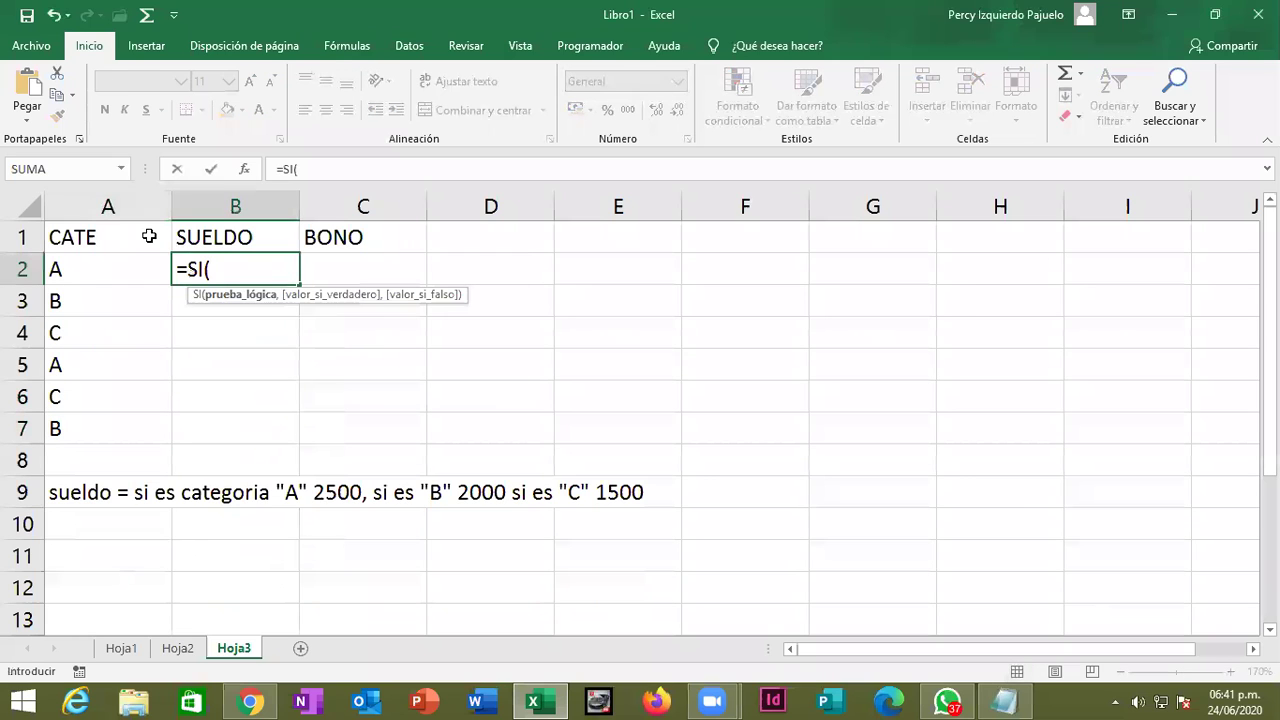
{"action": "left_click", "coordinate": [106, 274]}
{"action": "type", "text": "=\"A\""}
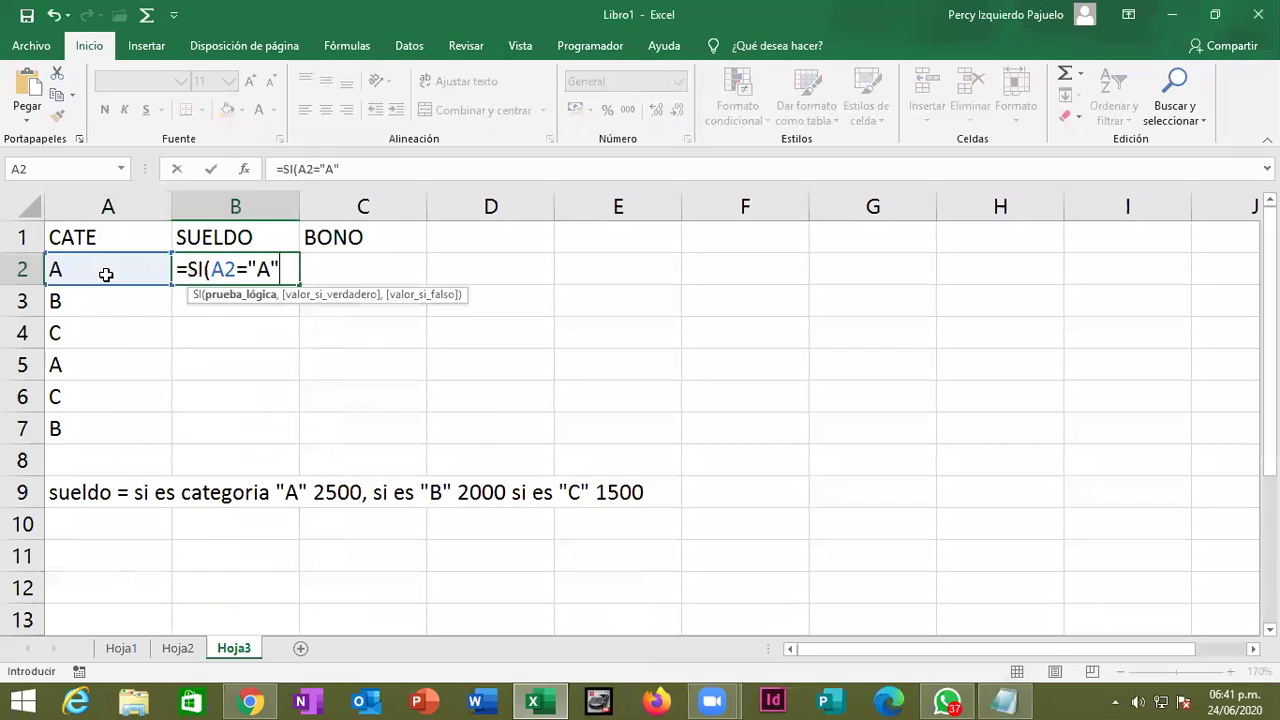
{"action": "type", "text": ","}
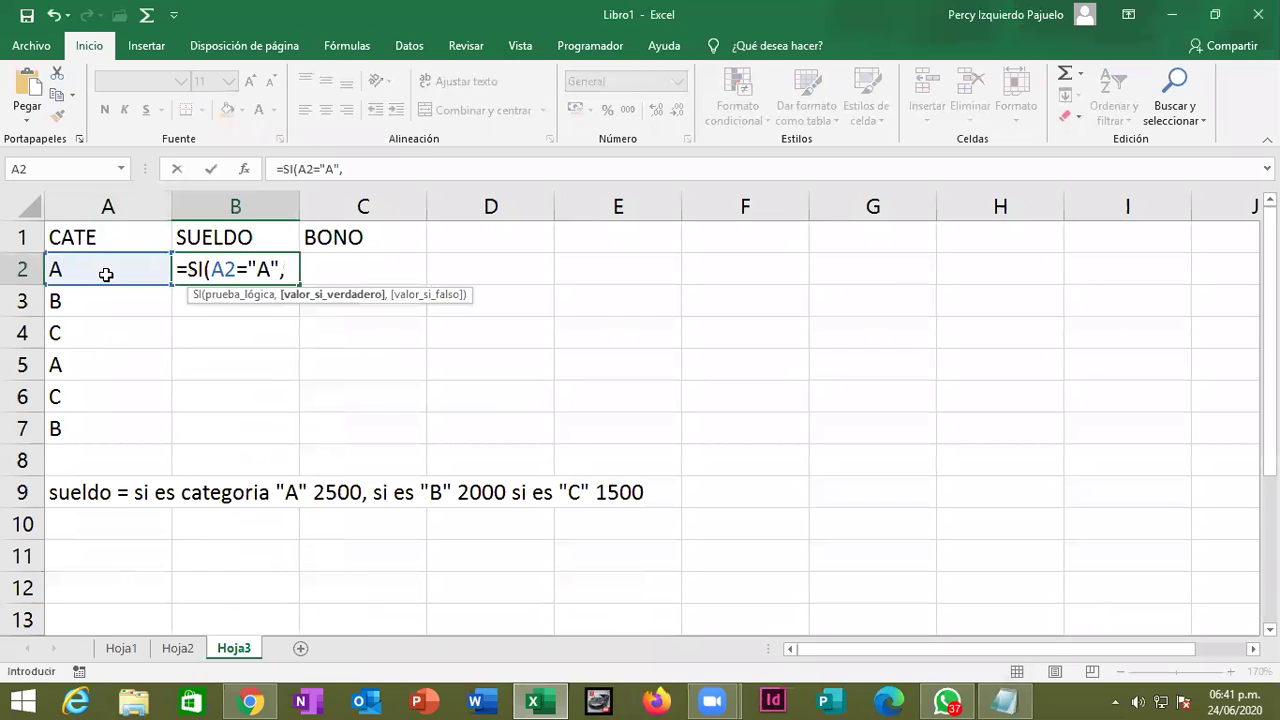
{"action": "type", "text": "2500"}
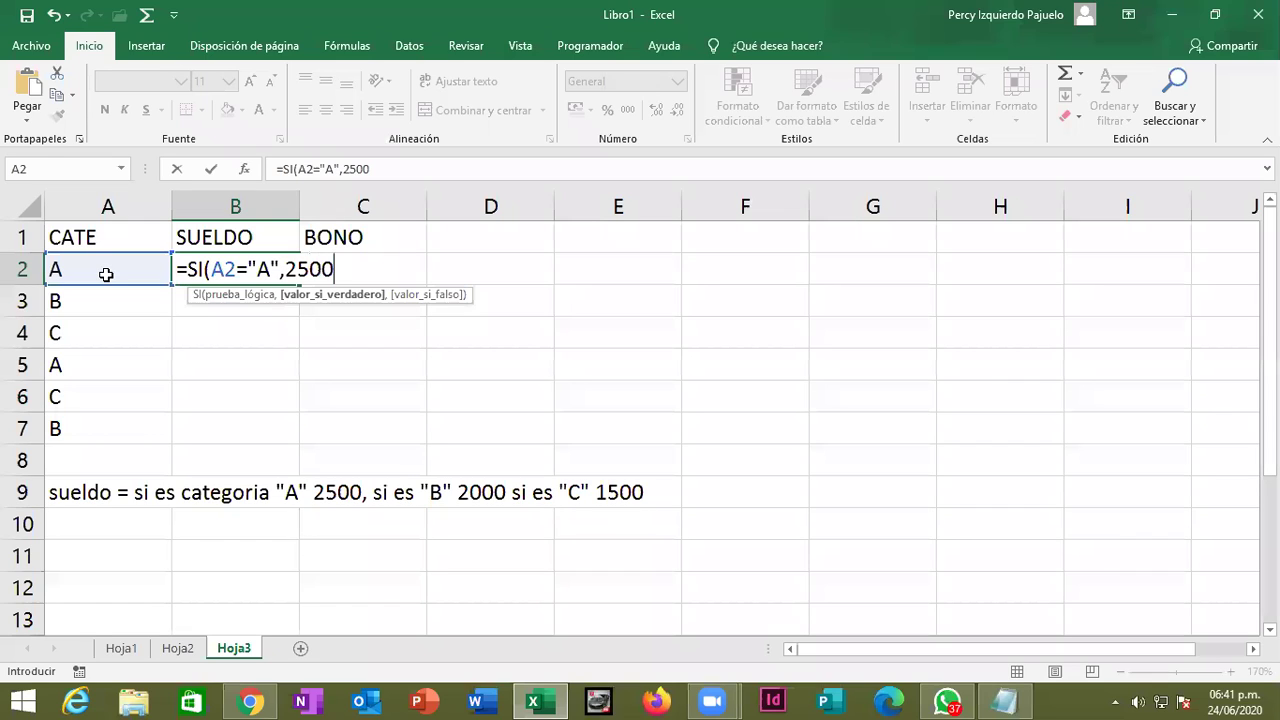
{"action": "type", "text": ","}
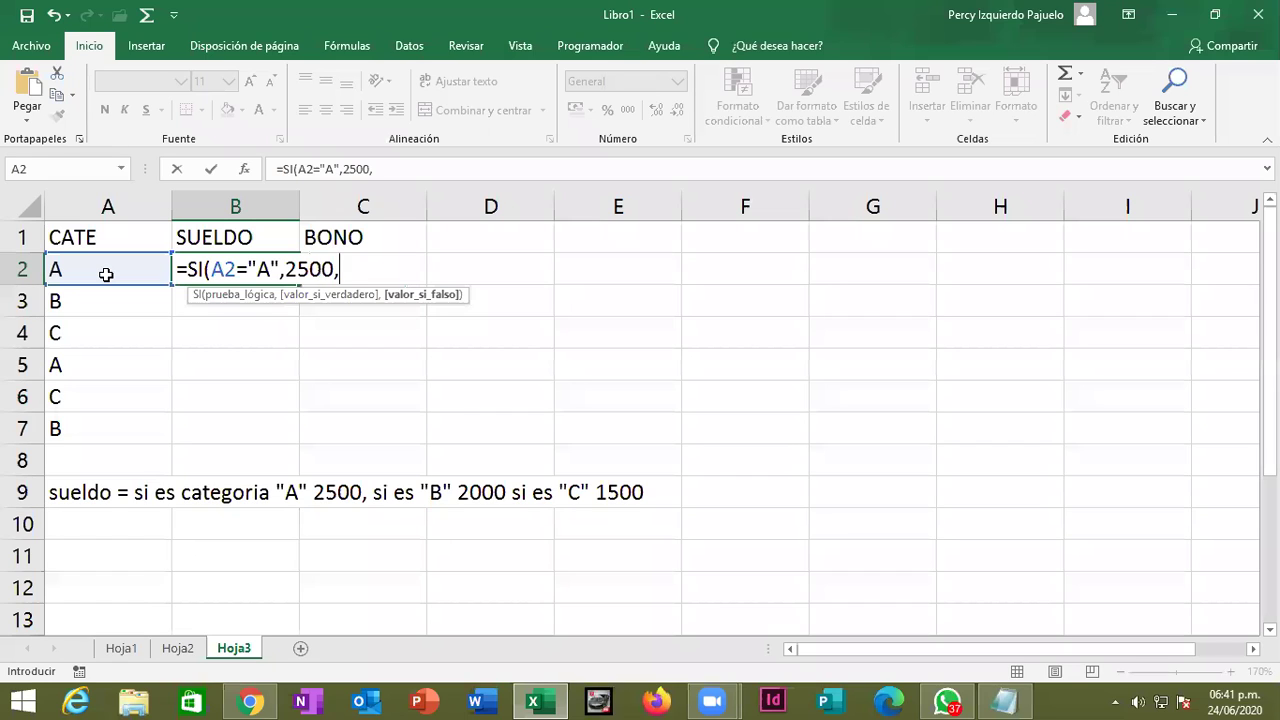
{"action": "type", "text": "si"}
{"action": "key", "text": "Tab"}
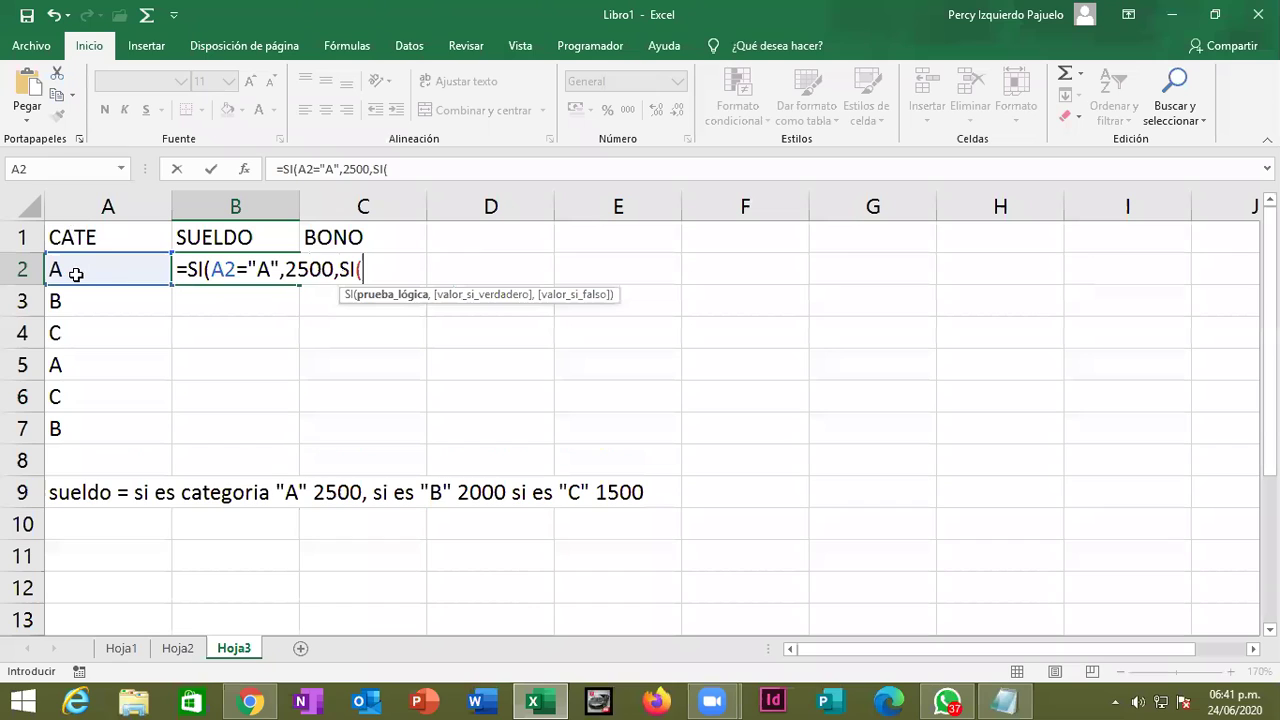
{"action": "left_click", "coordinate": [75, 273]}
{"action": "type", "text": "=\"B\""}
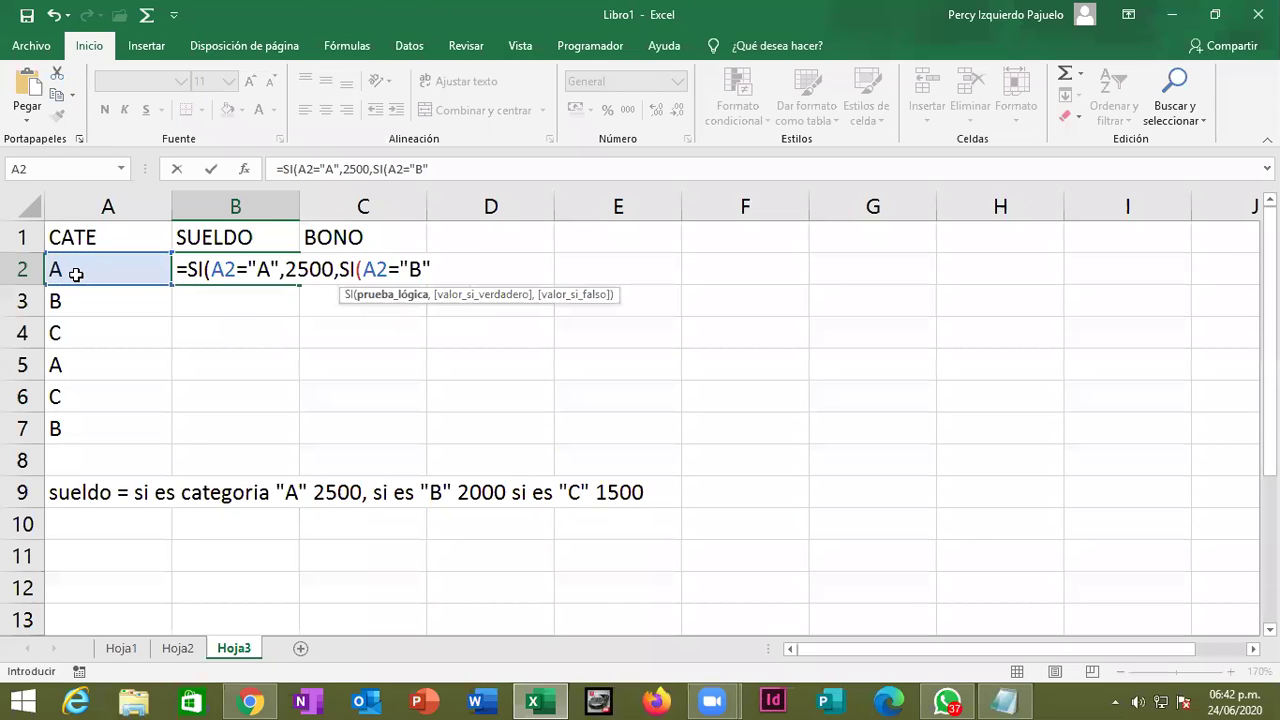
{"action": "type", "text": ","}
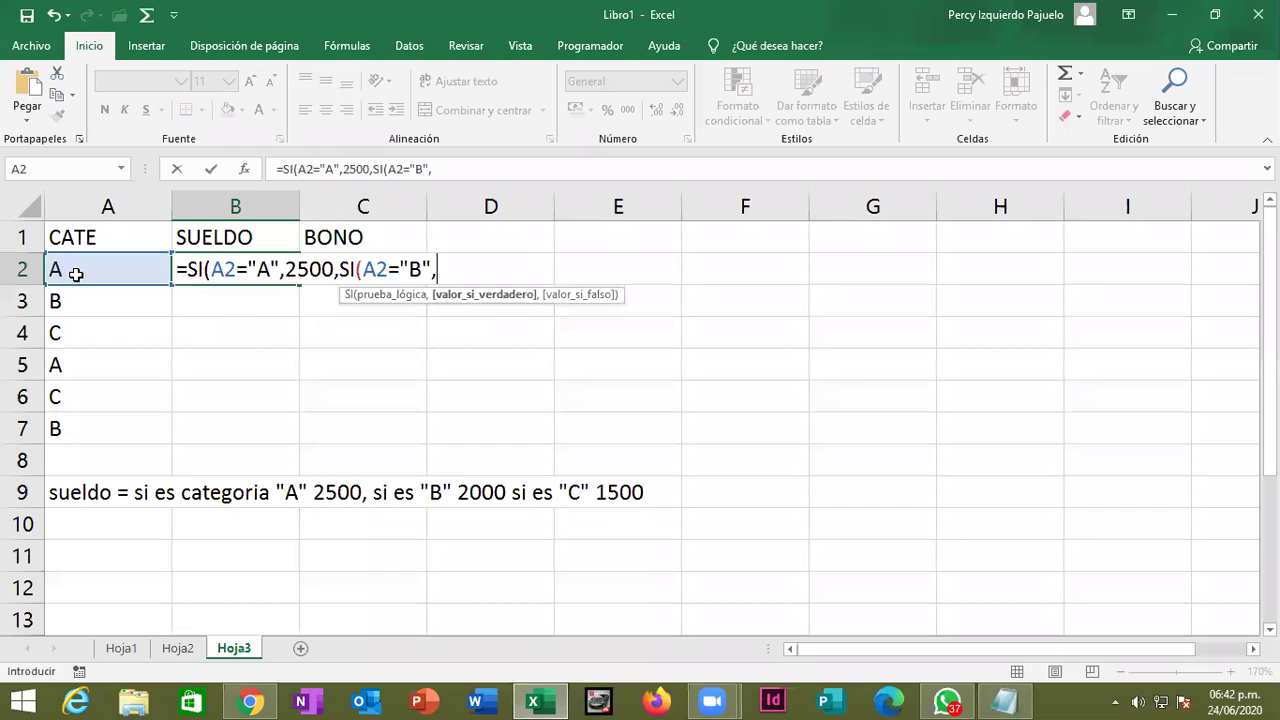
{"action": "type", "text": "2"}
{"action": "type", "text": "000"}
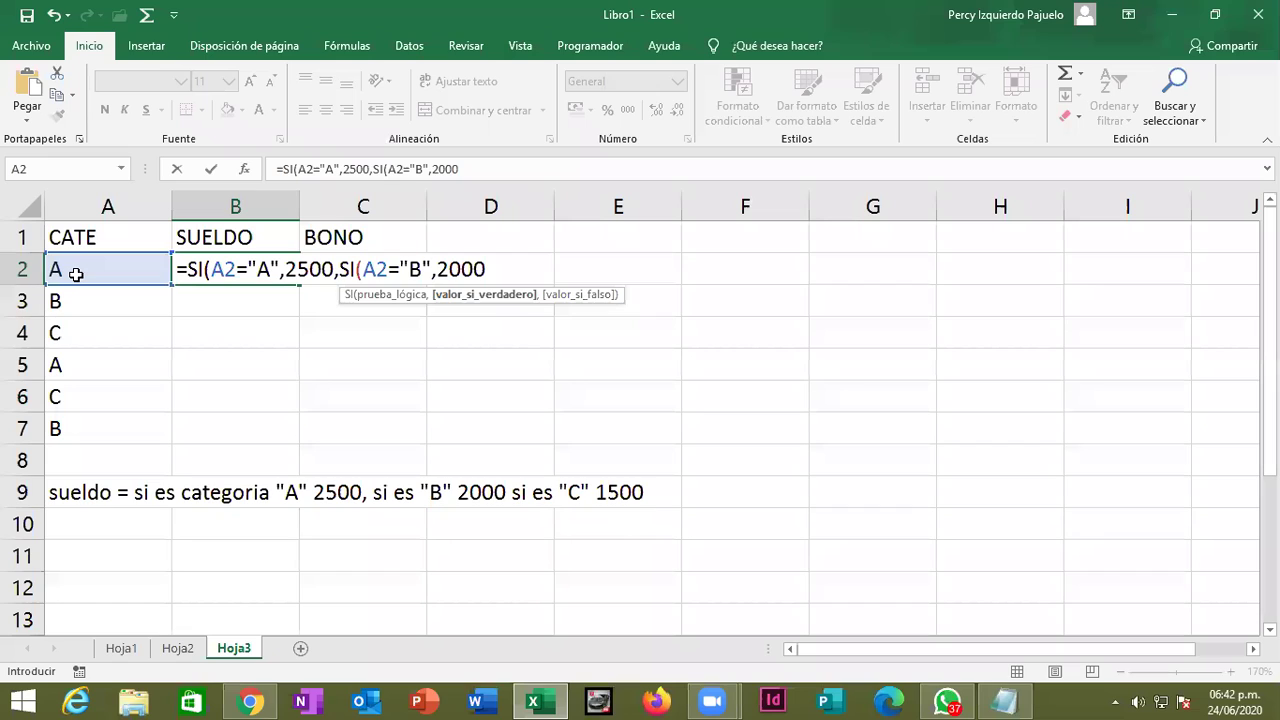
{"action": "type", "text": ","}
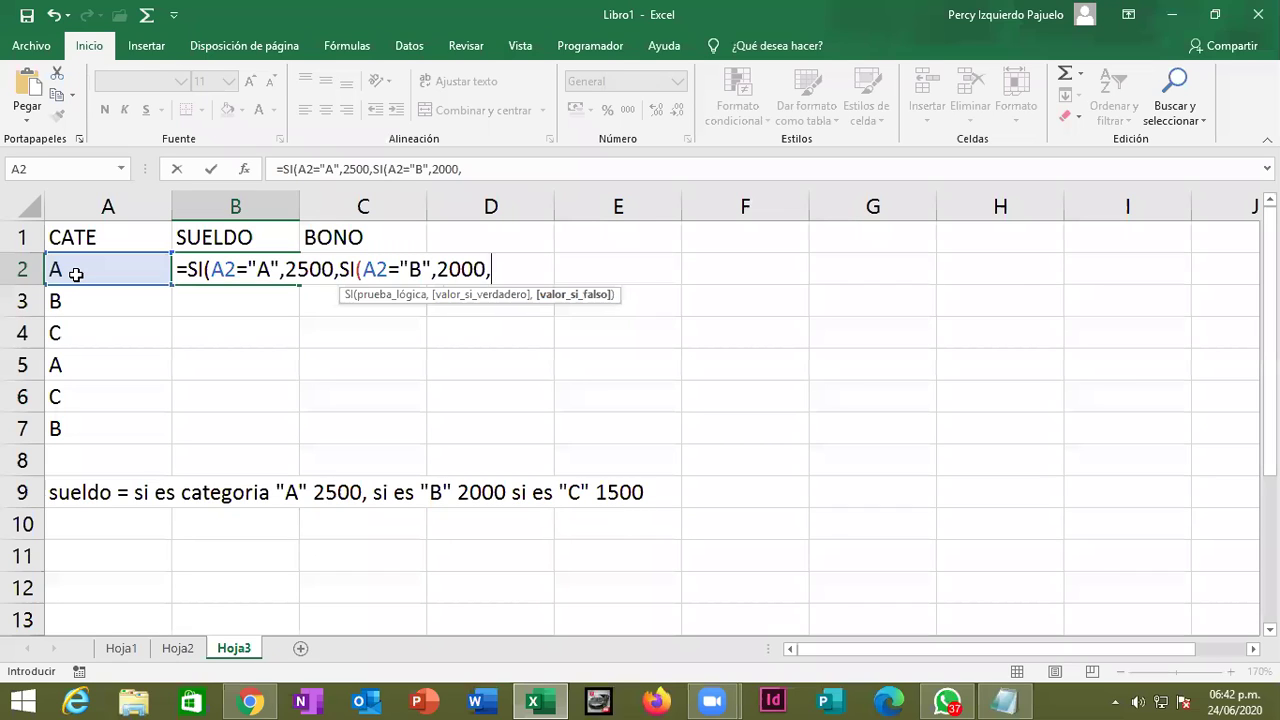
{"action": "type", "text": "1500"}
{"action": "type", "text": ")"}
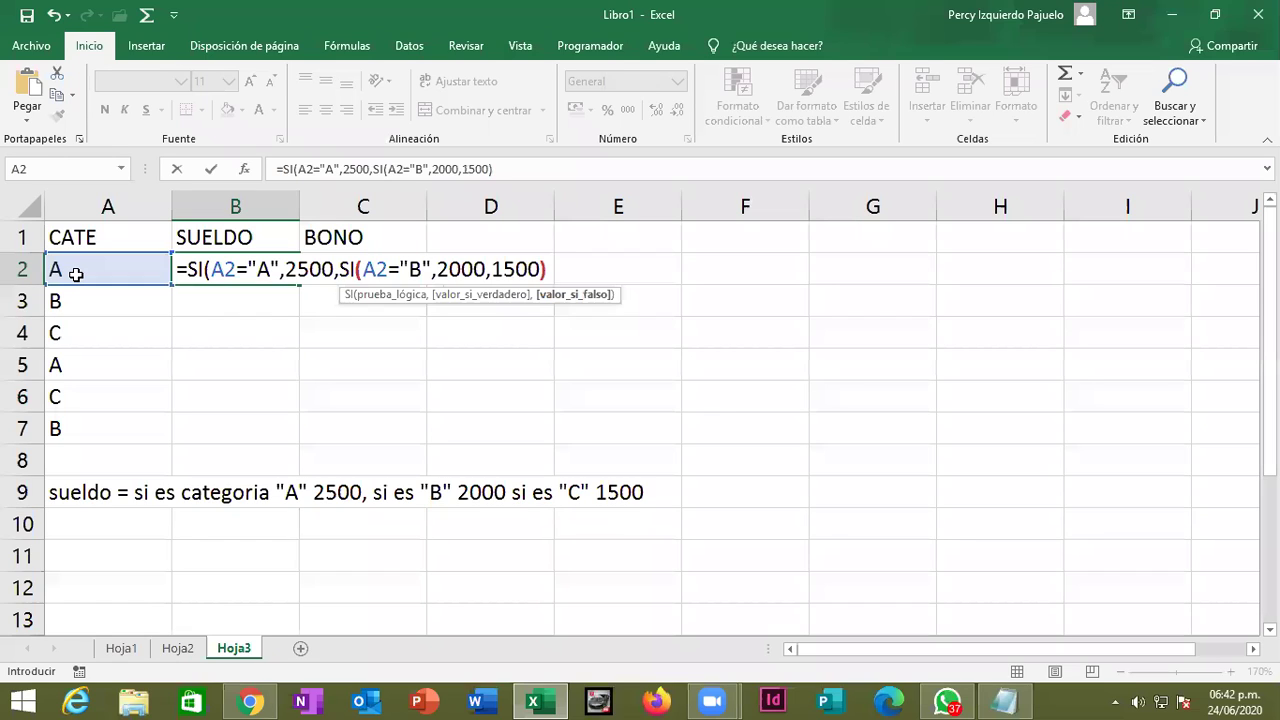
{"action": "type", "text": ")"}
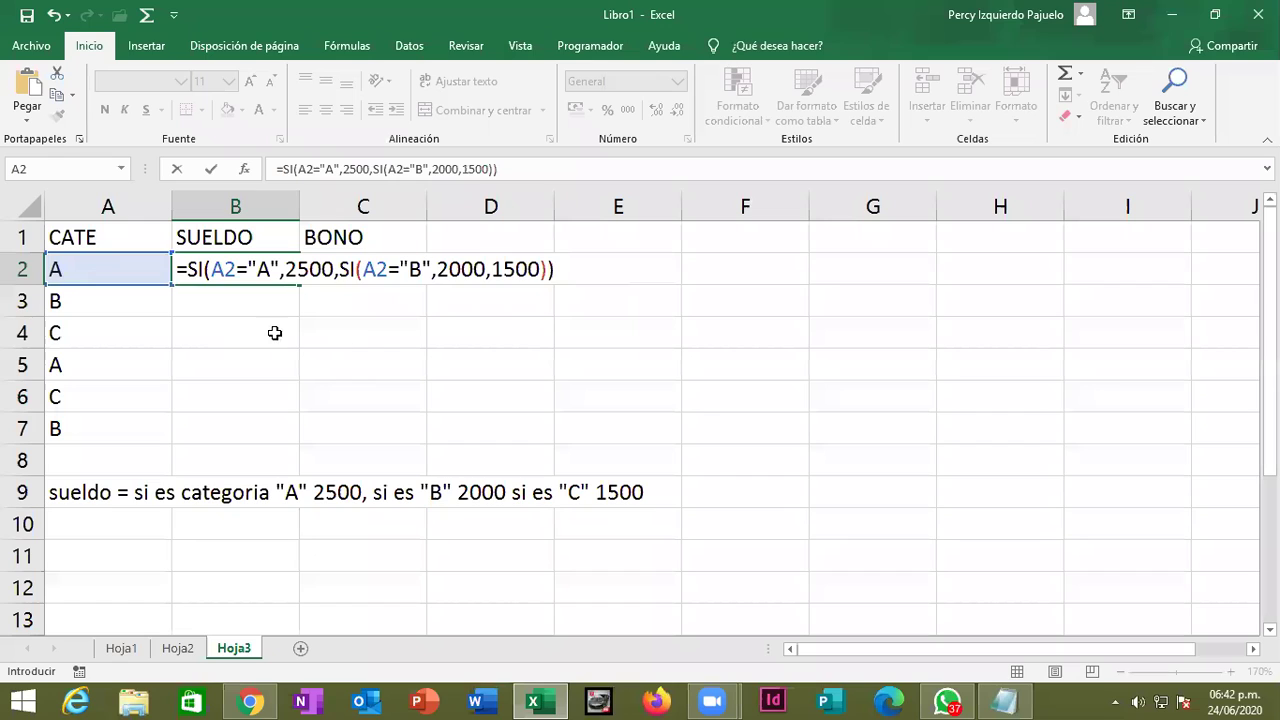
{"action": "left_click_drag", "start_coordinate": [213, 269], "coordinate": [280, 269]}
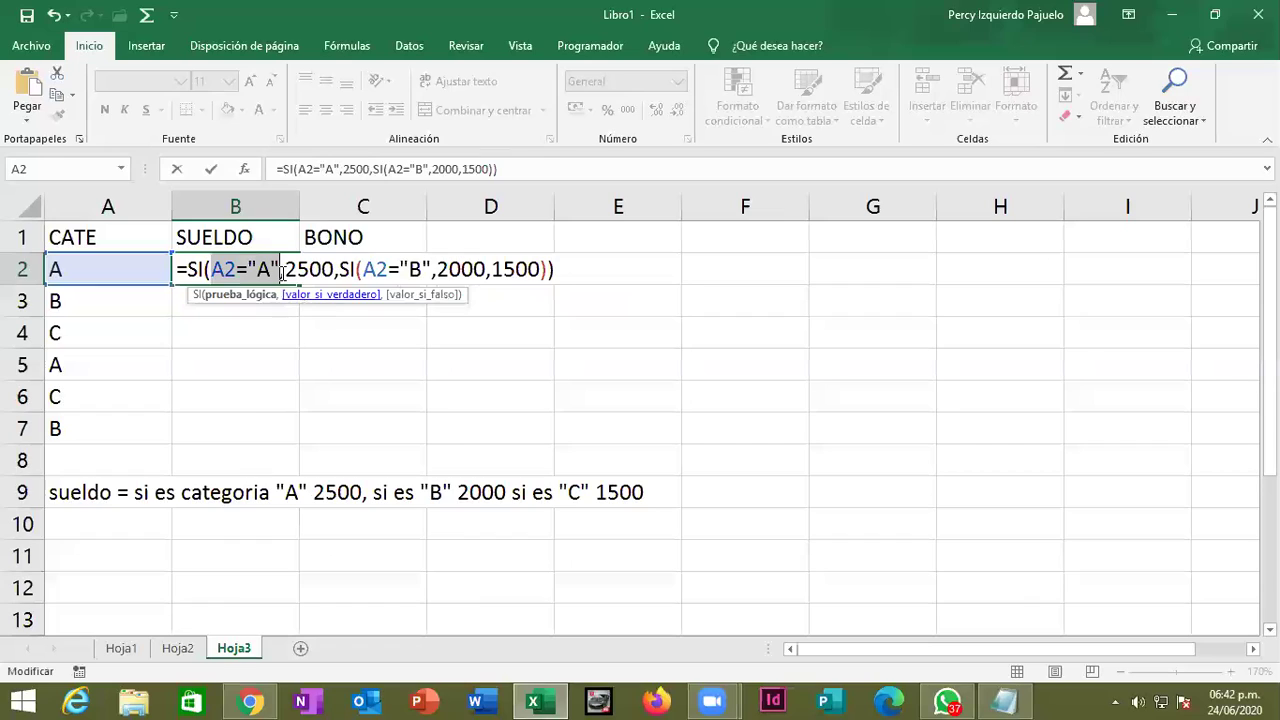
{"action": "left_click_drag", "start_coordinate": [285, 269], "coordinate": [335, 269]}
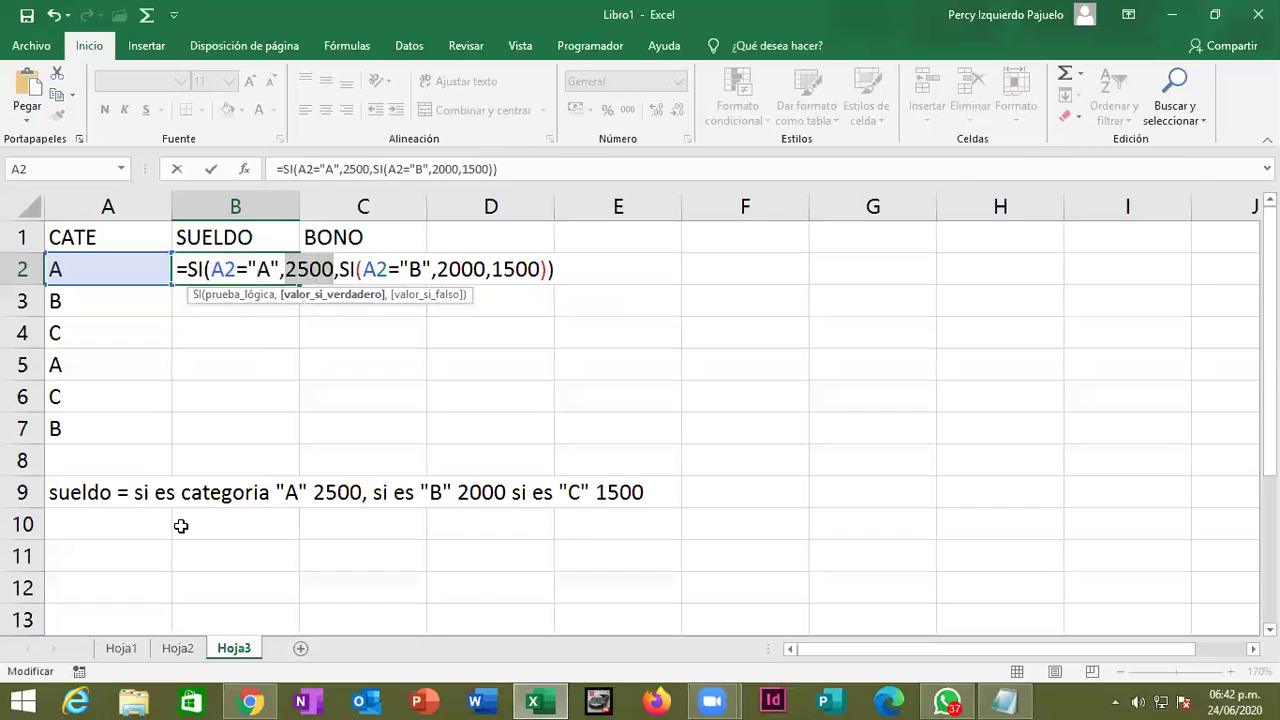
{"action": "left_click", "coordinate": [338, 269]}
{"action": "left_click_drag", "start_coordinate": [415, 268], "coordinate": [546, 269]}
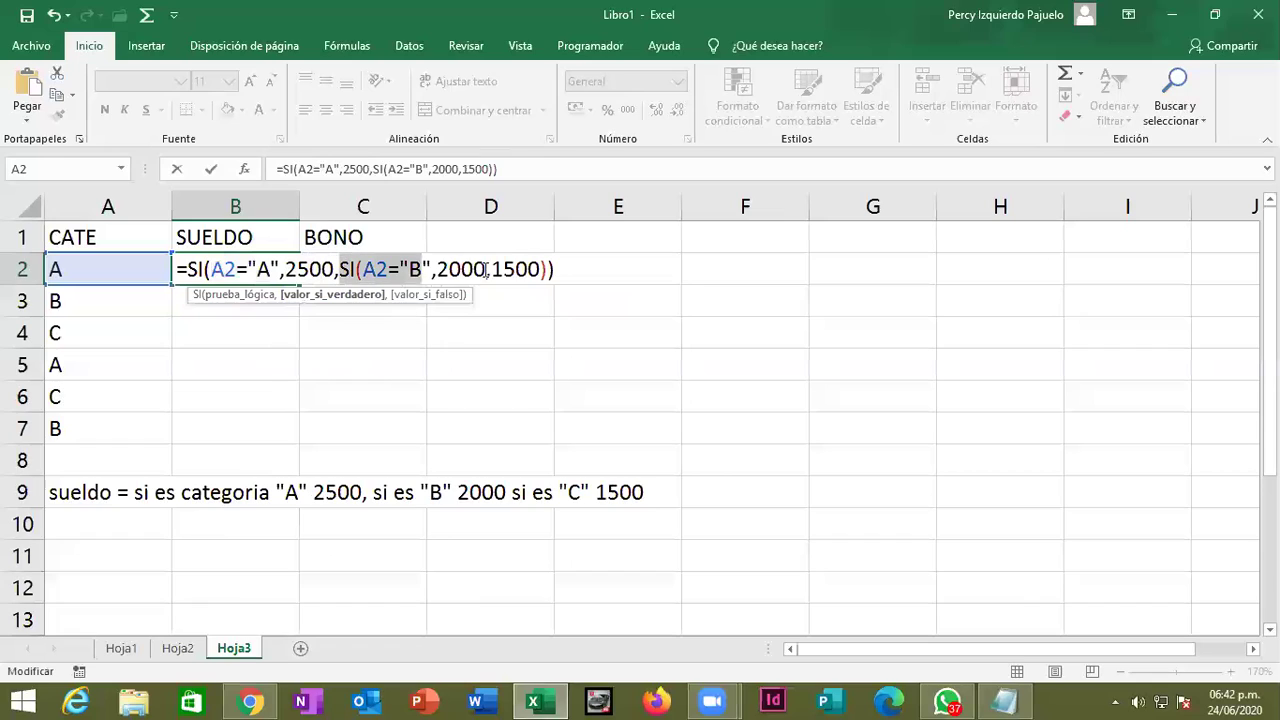
{"action": "key", "text": "shift+Right"}
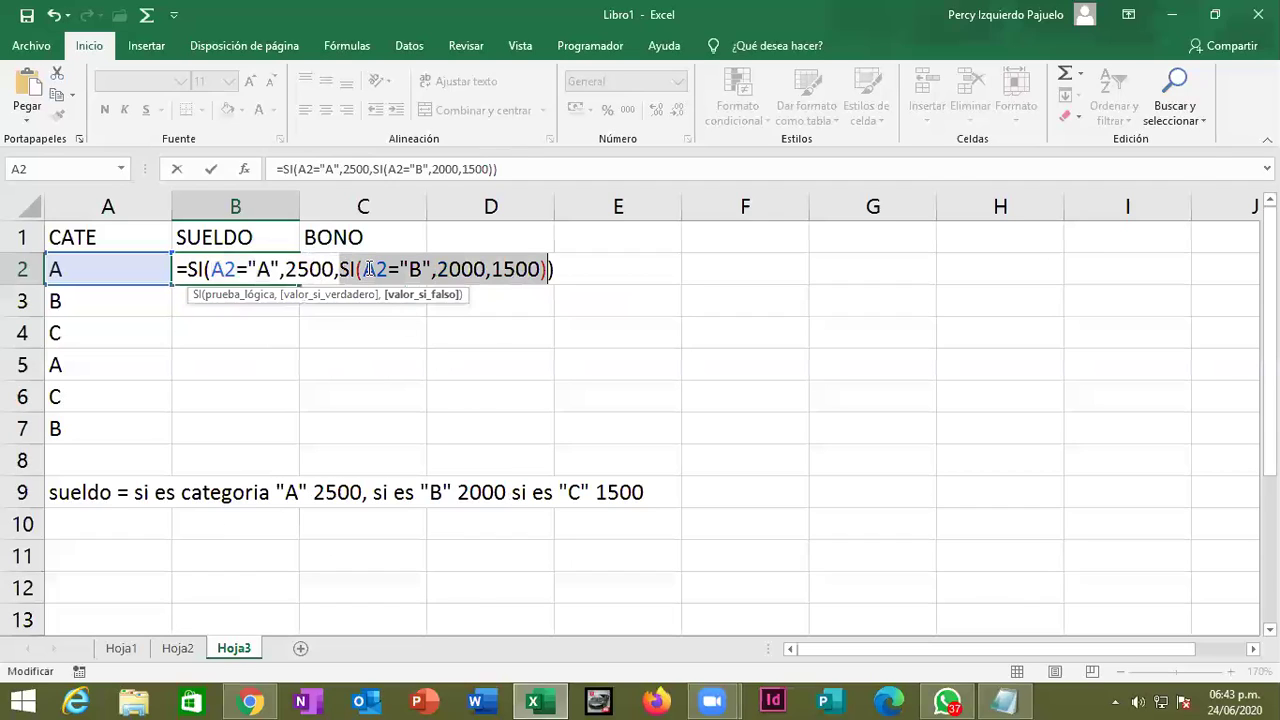
{"action": "left_click_drag", "start_coordinate": [362, 269], "coordinate": [541, 269]}
{"action": "left_click", "coordinate": [564, 268]}
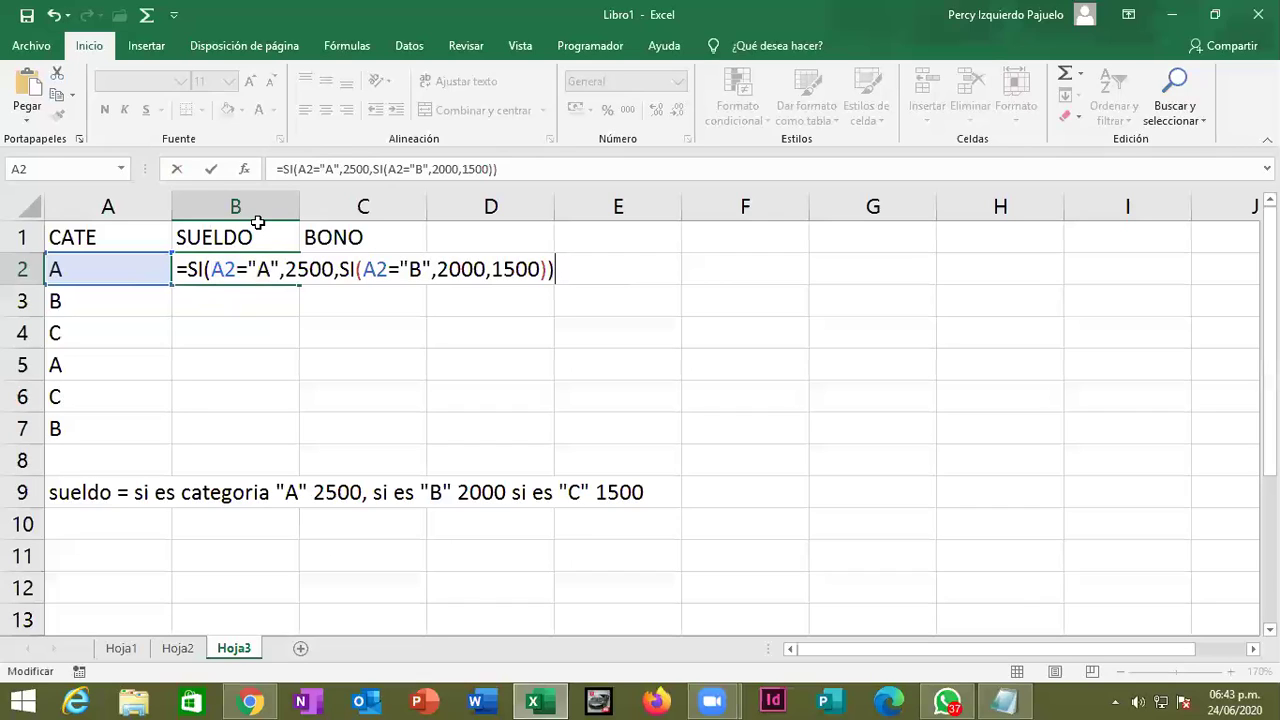
{"action": "left_click_drag", "start_coordinate": [211, 268], "coordinate": [550, 268]}
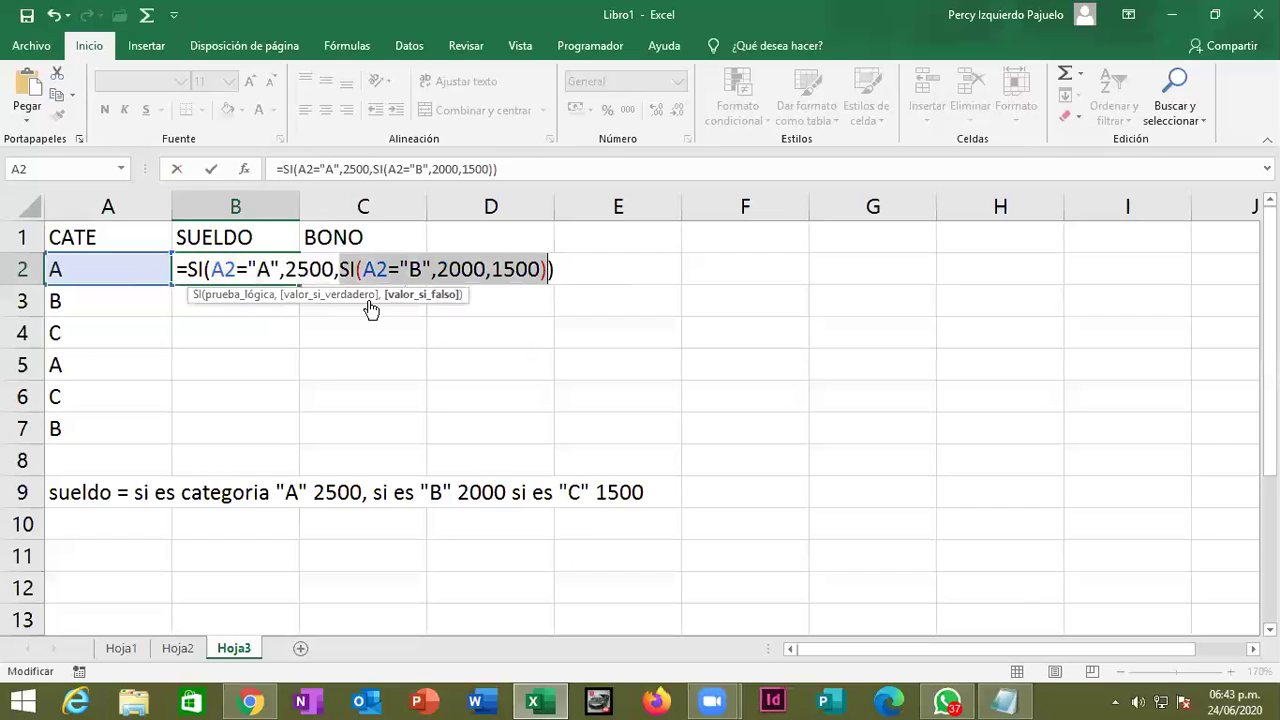
{"action": "left_click_drag", "start_coordinate": [362, 268], "coordinate": [541, 268]}
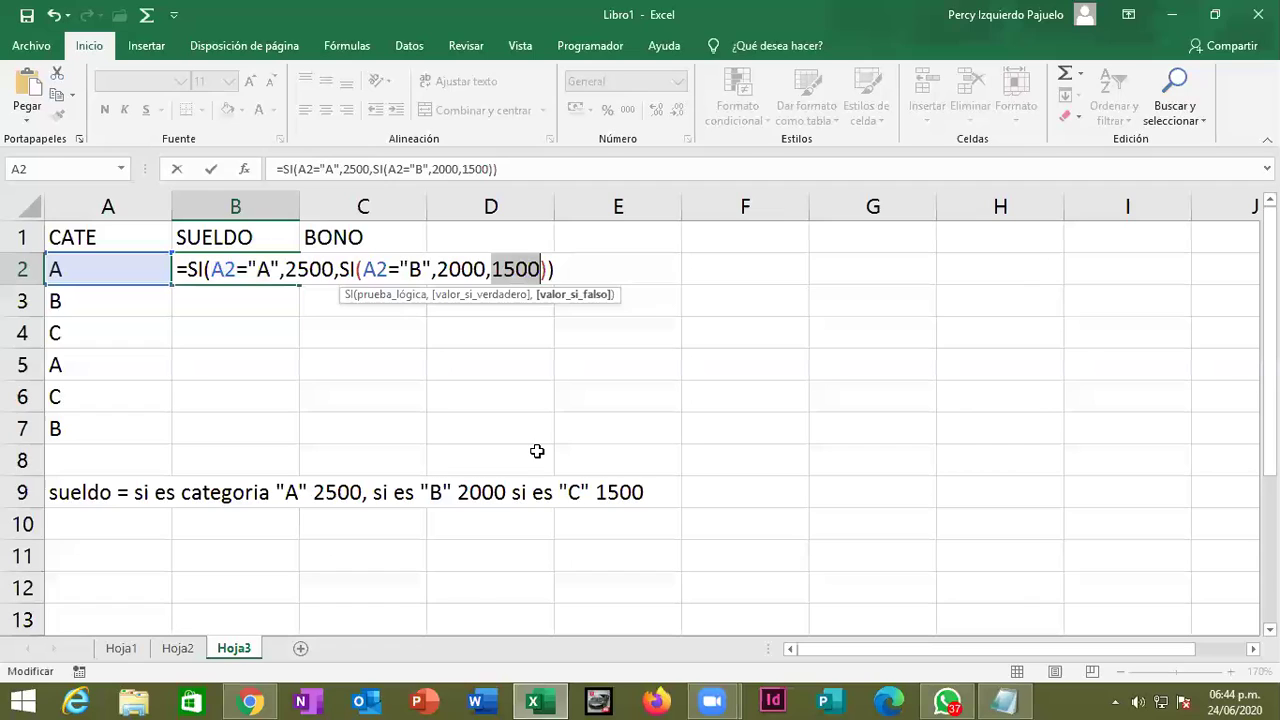
{"action": "left_click", "coordinate": [554, 271]}
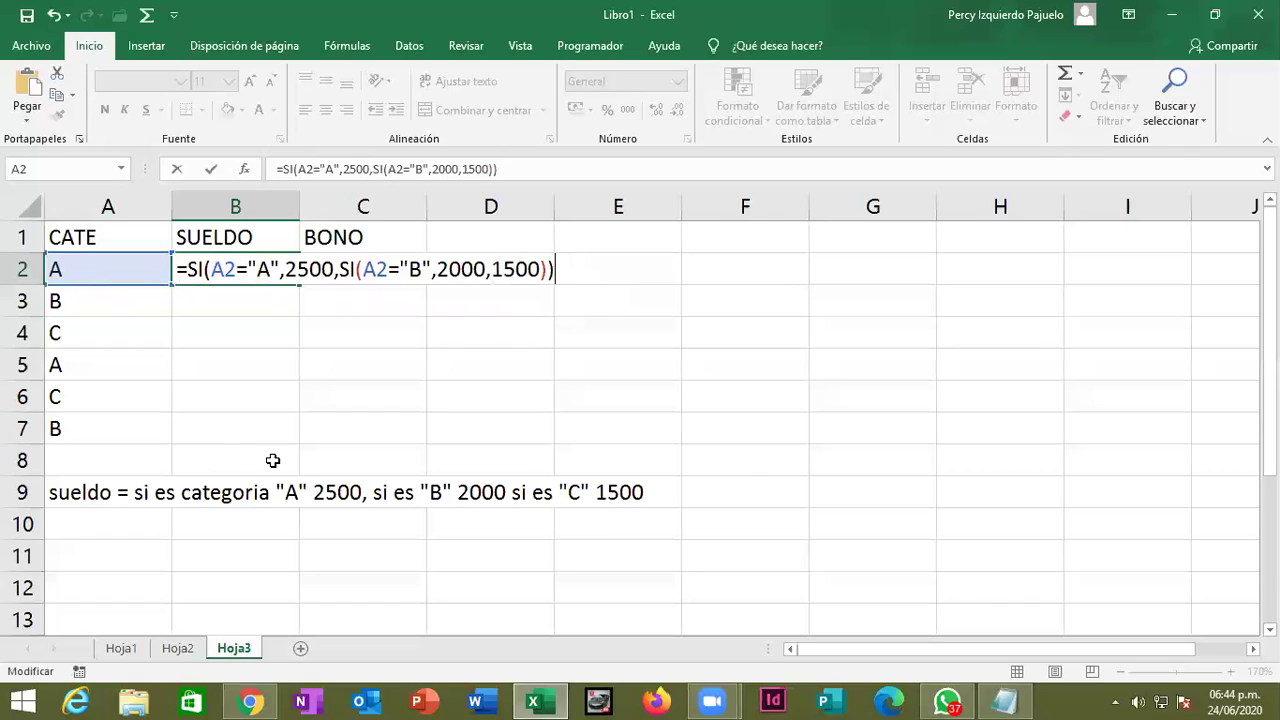
{"action": "left_click_drag", "start_coordinate": [285, 270], "coordinate": [338, 272]}
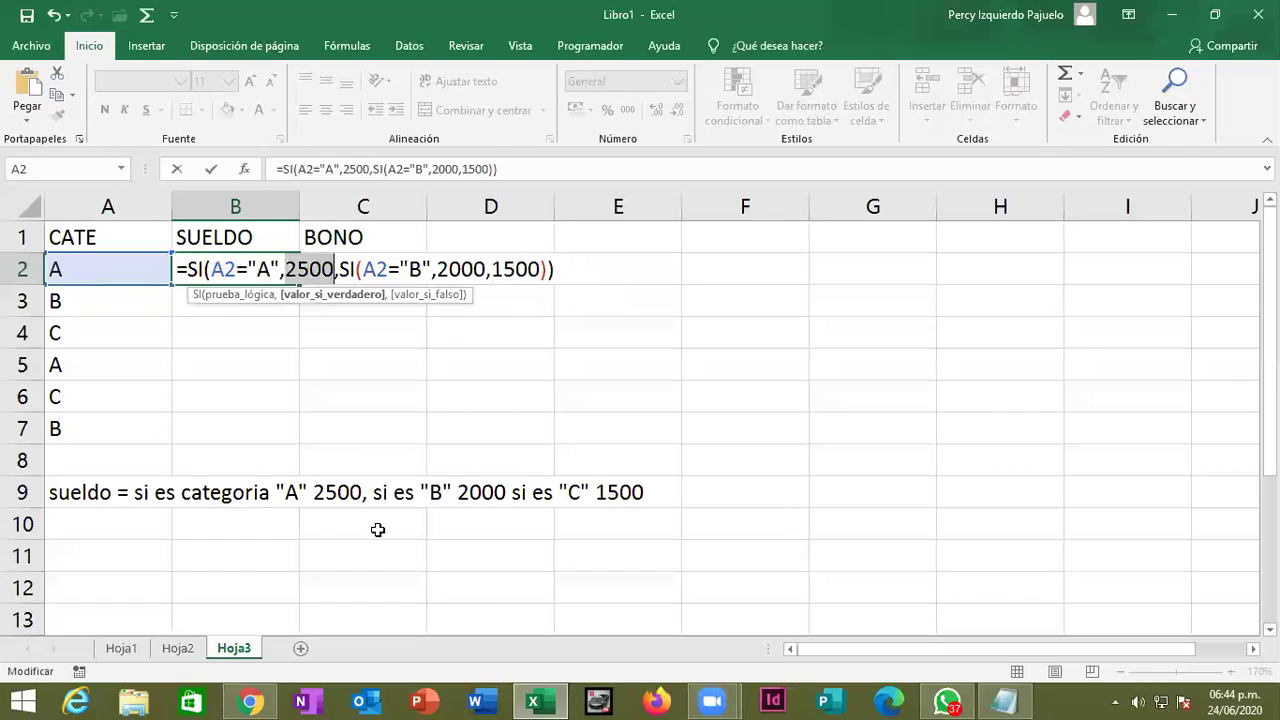
Commit B2's salary formula, copy it down to B7, and check B3's category B condition.
{"action": "key", "text": "Return"}
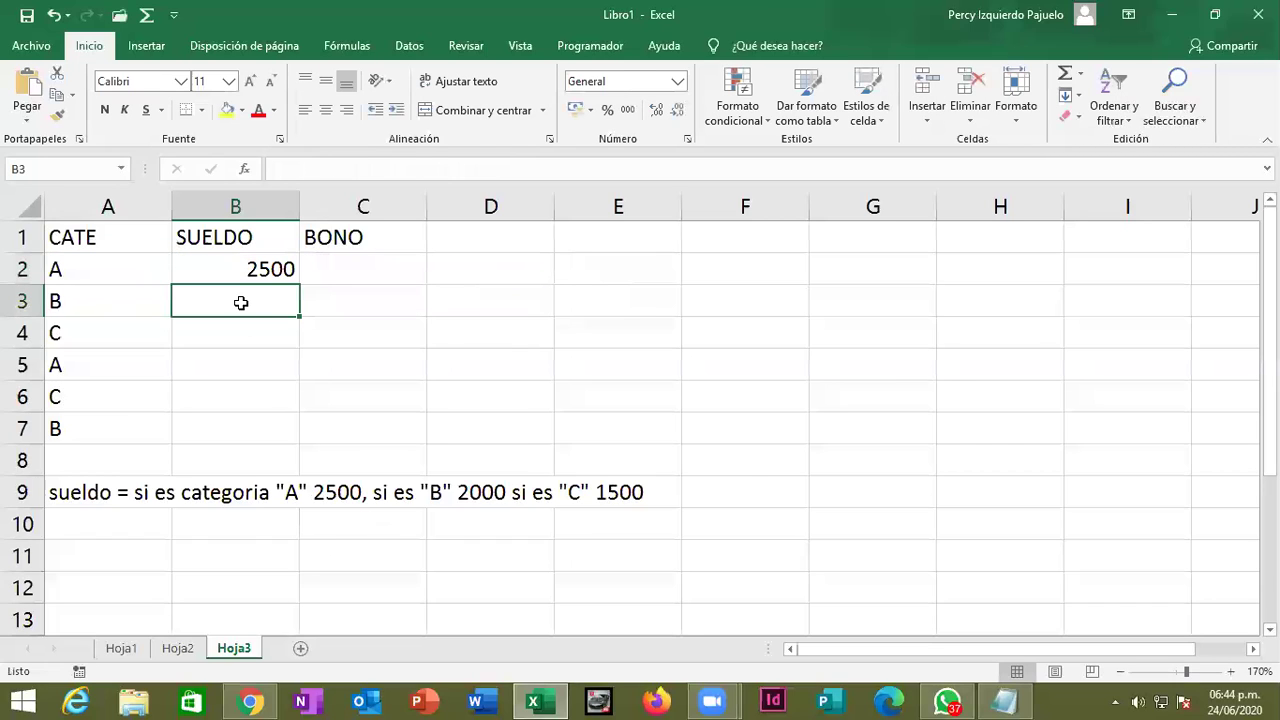
{"action": "left_click", "coordinate": [282, 277]}
{"action": "left_click_drag", "start_coordinate": [298, 285], "coordinate": [302, 446]}
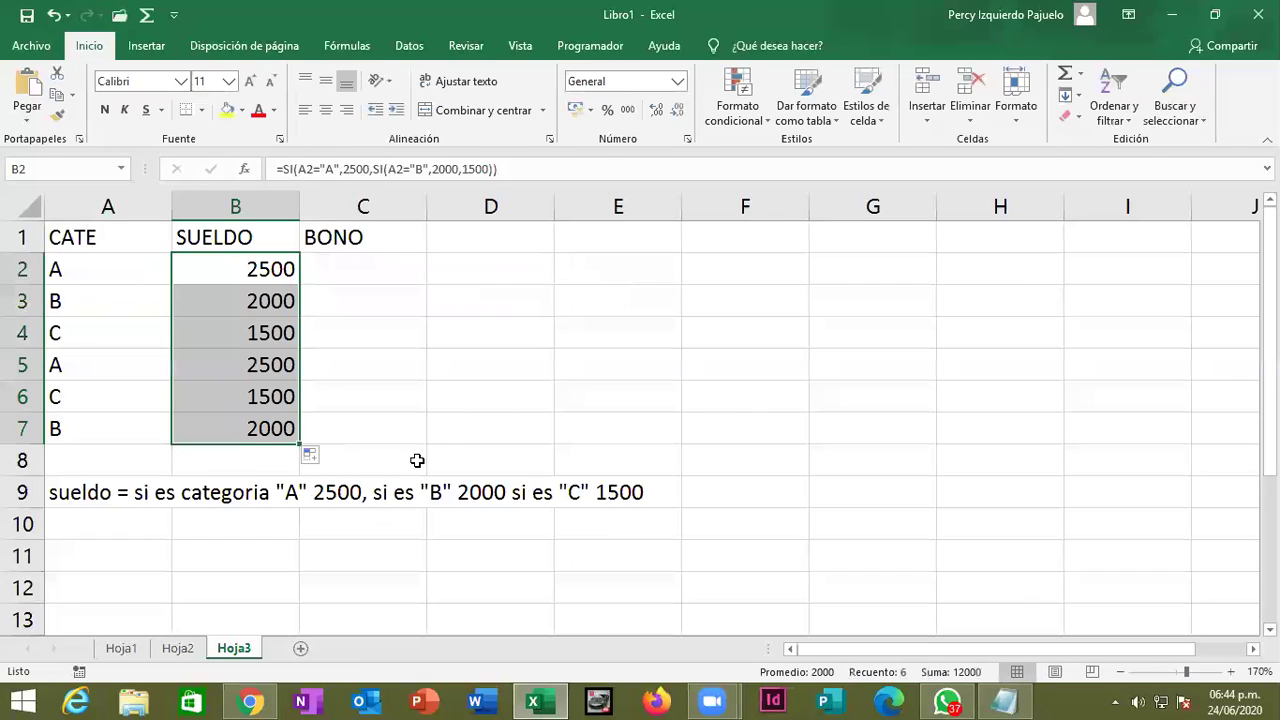
{"action": "left_click", "coordinate": [288, 306]}
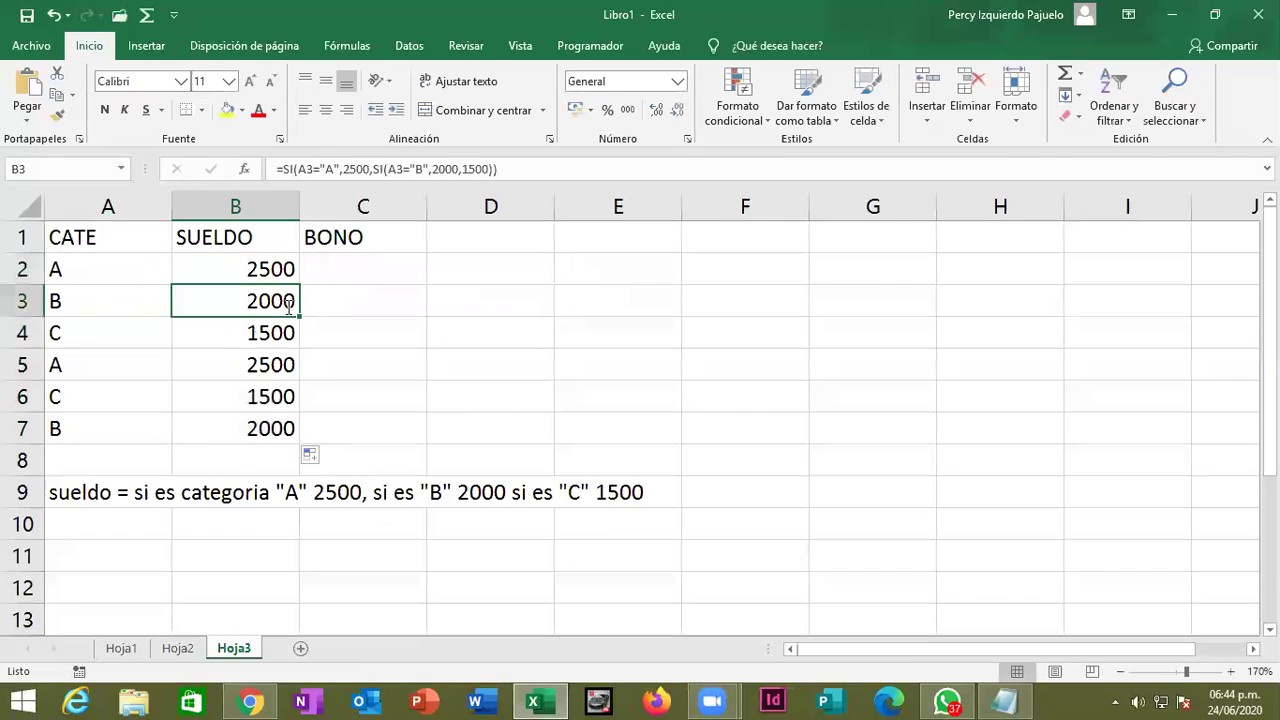
{"action": "double_click", "coordinate": [288, 306]}
{"action": "left_click_drag", "start_coordinate": [340, 300], "coordinate": [430, 300]}
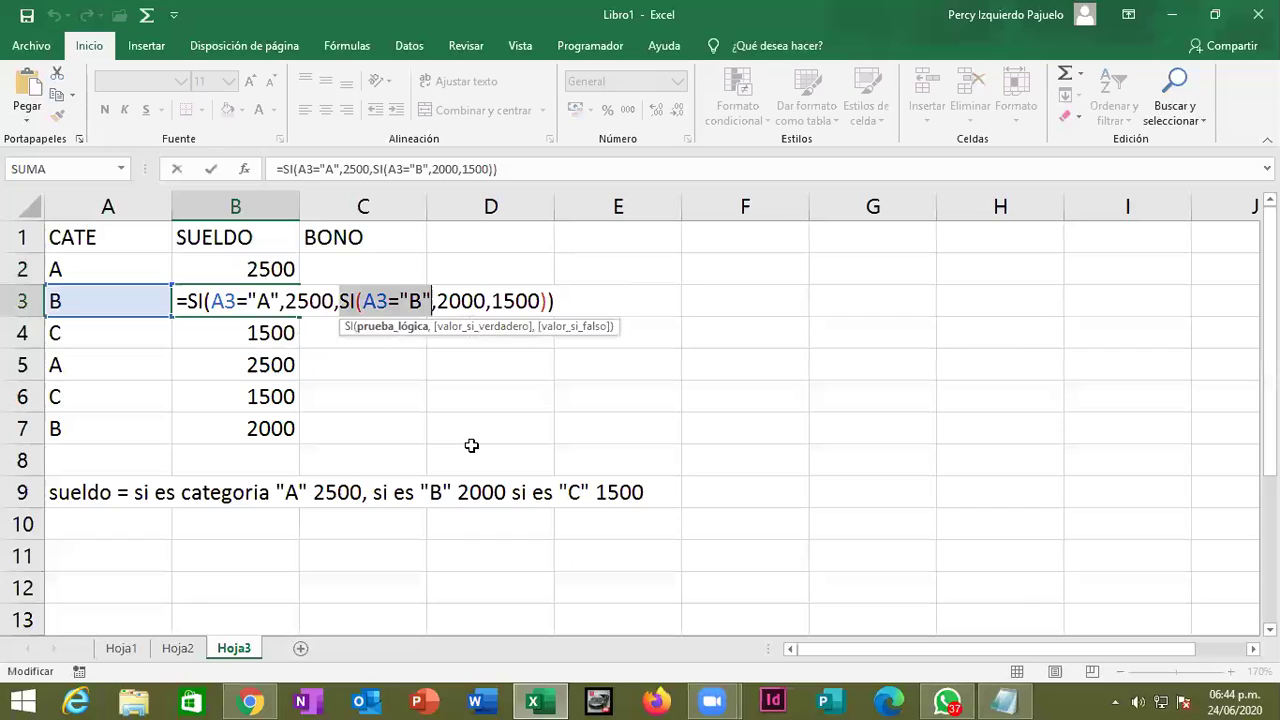
Change B2's nested test to A2="C", returning 1500 for C and 2000 otherwise.
{"action": "key", "text": "Return"}
{"action": "key", "text": "Up"}
{"action": "key", "text": "Up"}
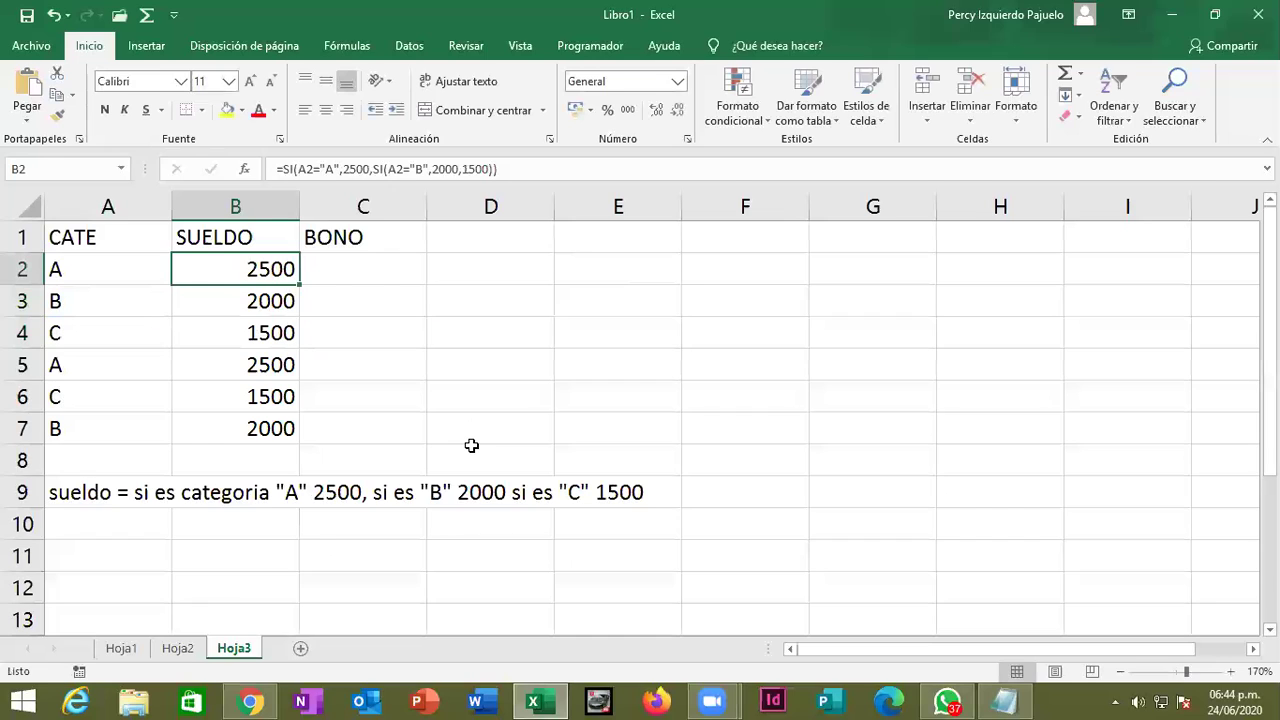
{"action": "key", "text": "F2"}
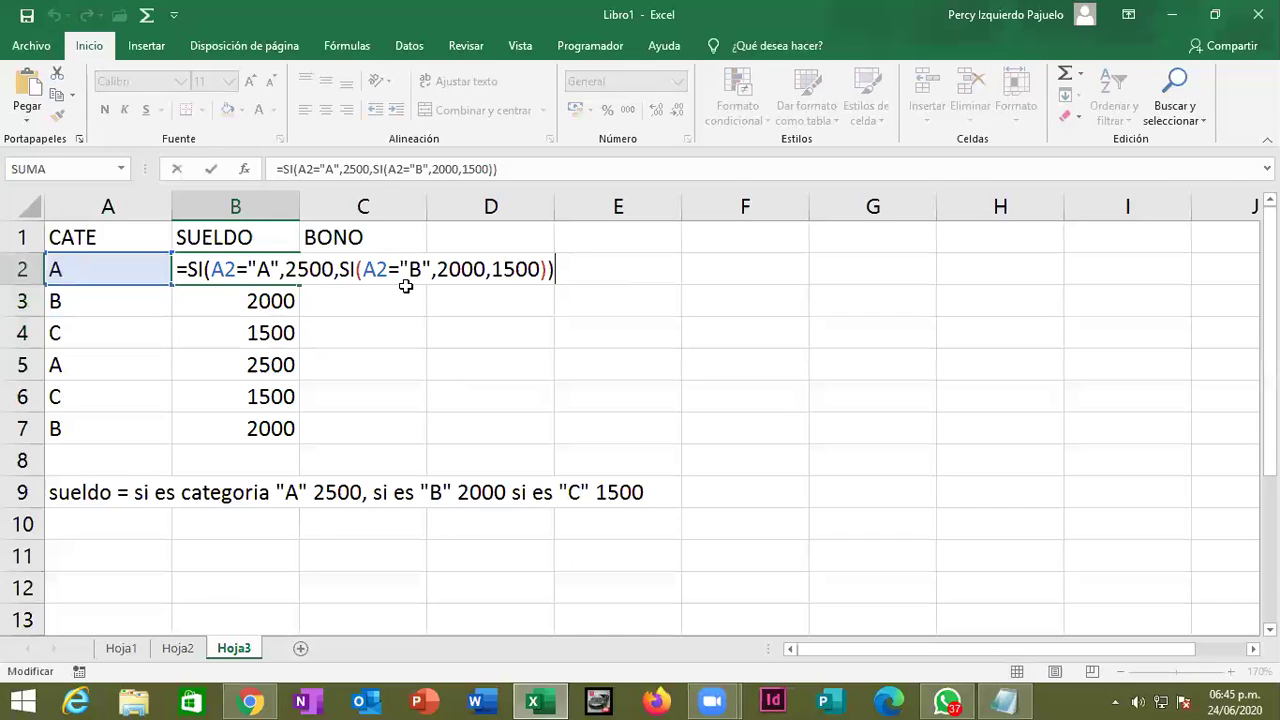
{"action": "left_click", "coordinate": [415, 269]}
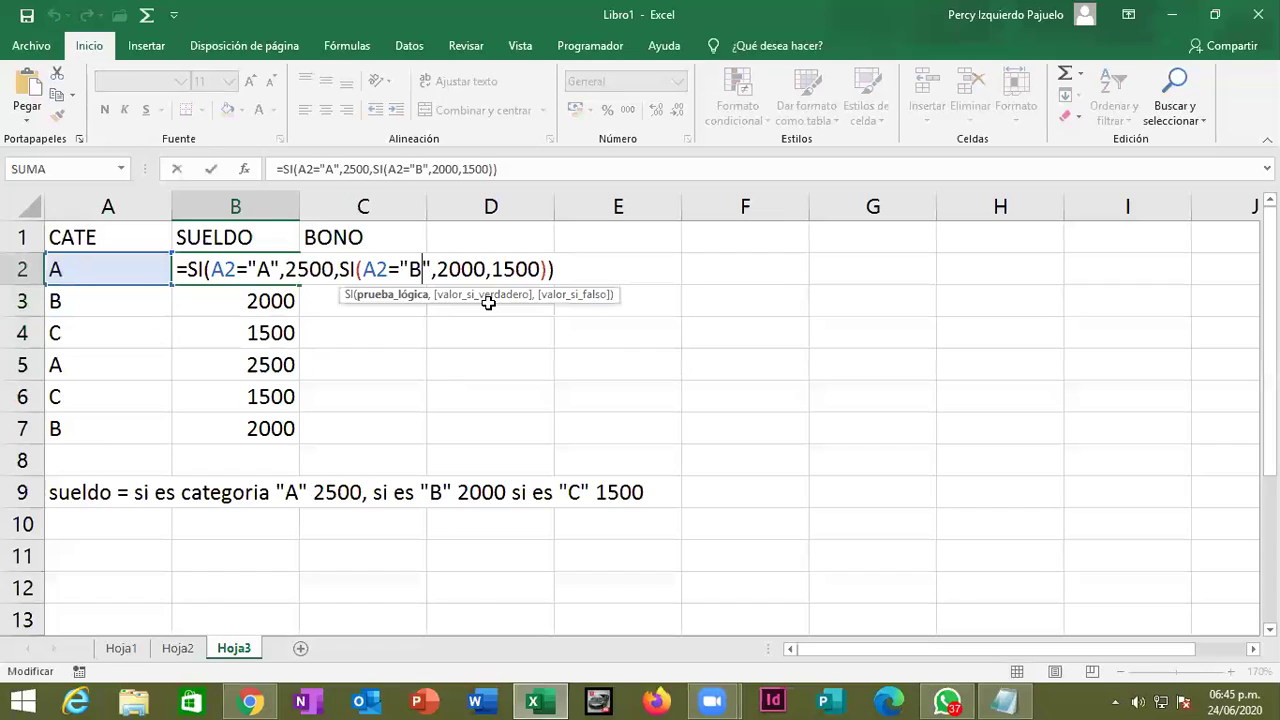
{"action": "key", "text": "BackSpace"}
{"action": "type", "text": "c"}
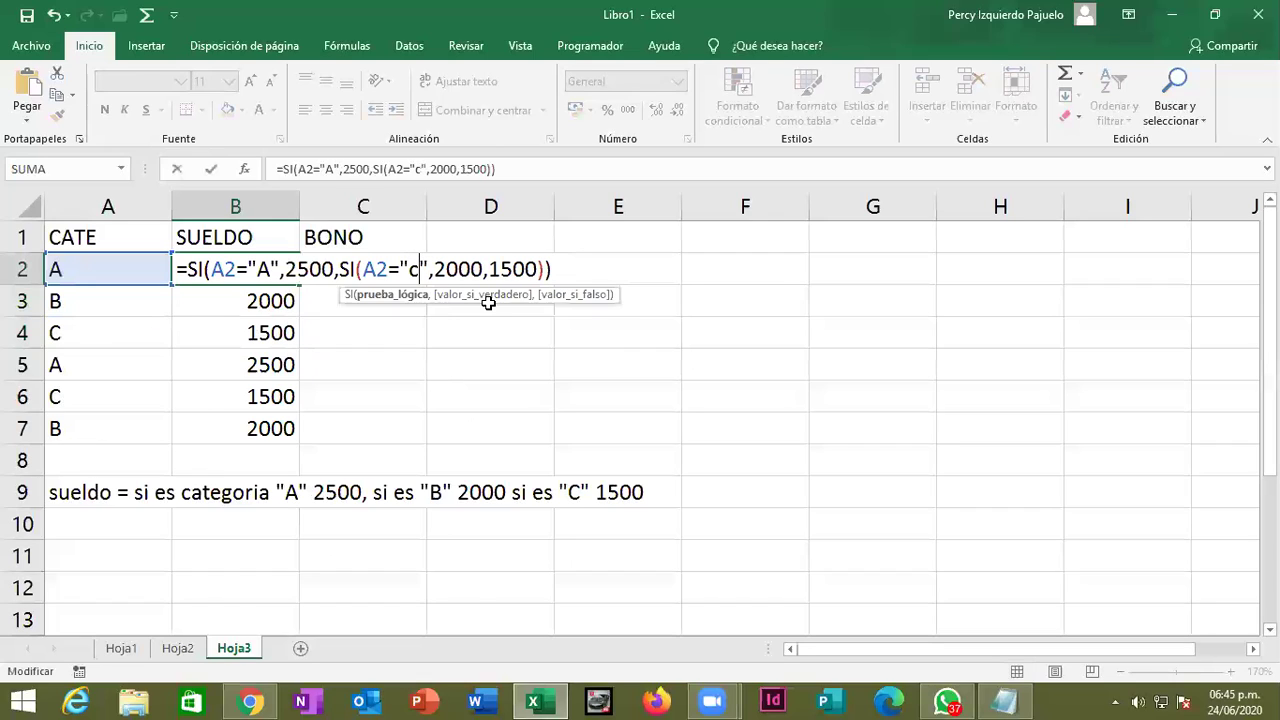
{"action": "key", "text": "BackSpace"}
{"action": "type", "text": "C"}
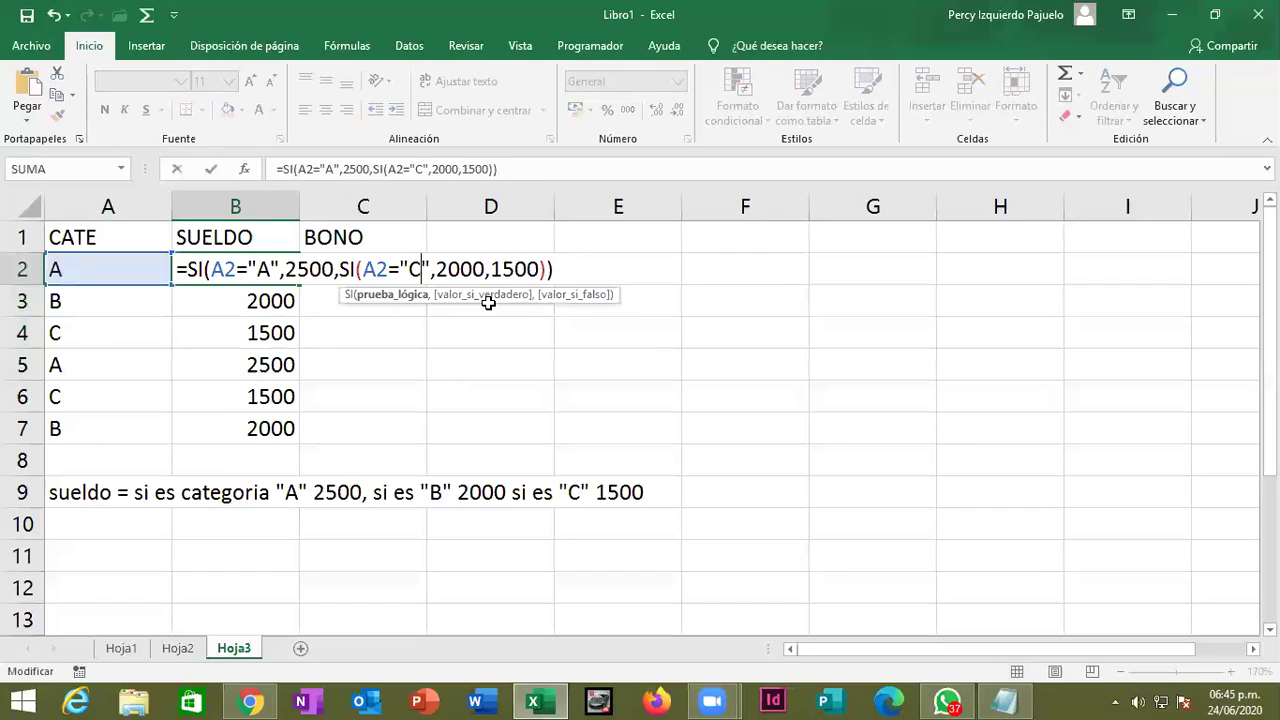
{"action": "key", "text": "Right"}
{"action": "key", "text": "Right"}
{"action": "key", "text": "shift+Right"}
{"action": "key", "text": "shift+Right"}
{"action": "key", "text": "shift+Right"}
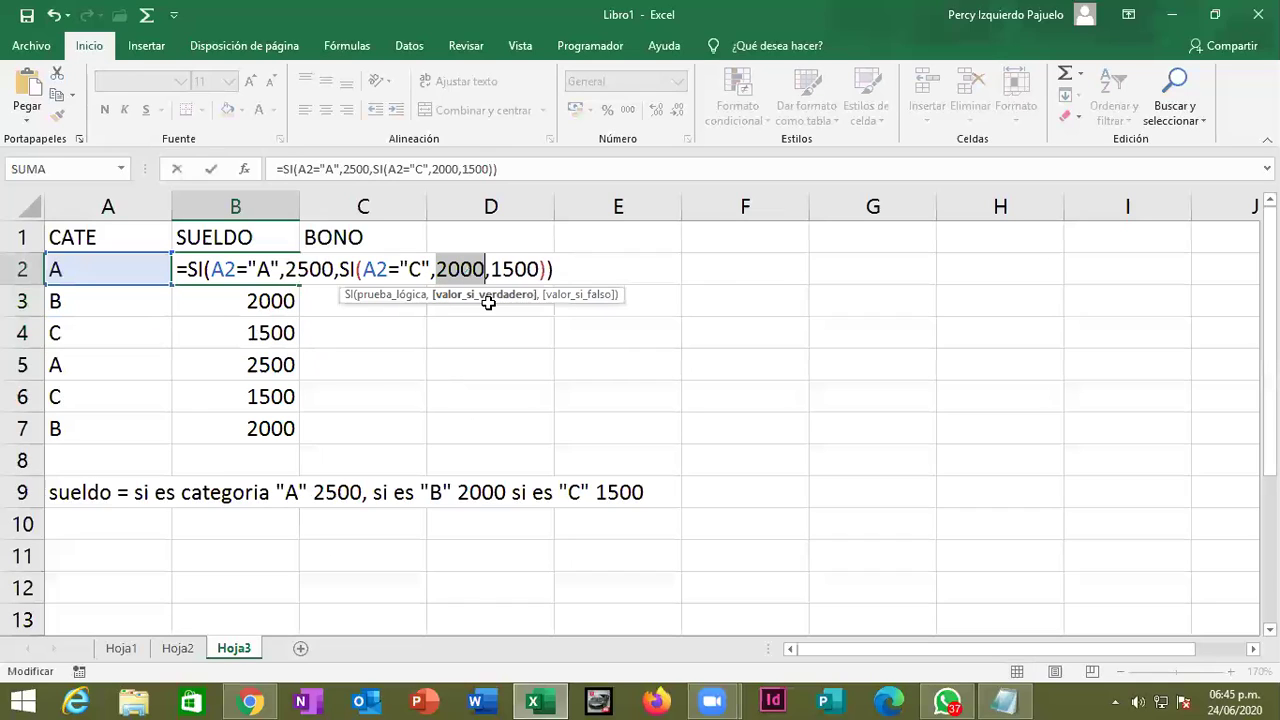
{"action": "type", "text": "1500"}
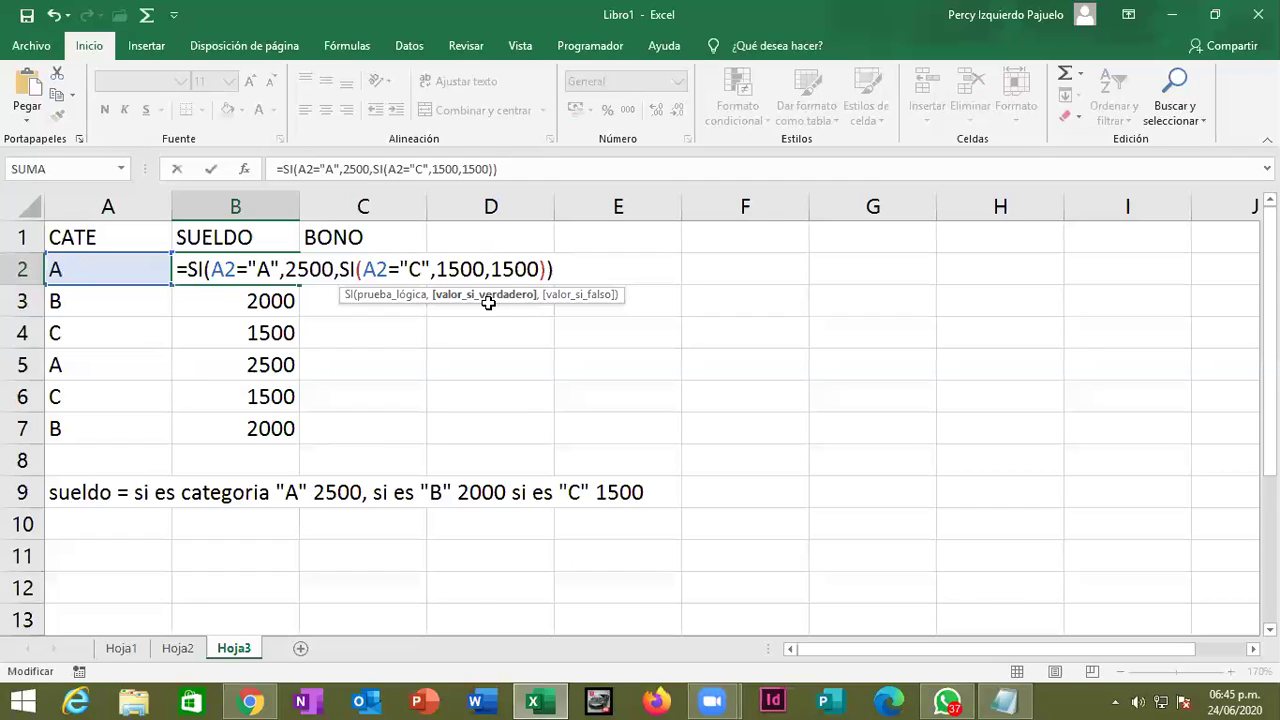
{"action": "key", "text": "Right"}
{"action": "key", "text": "shift+Right"}
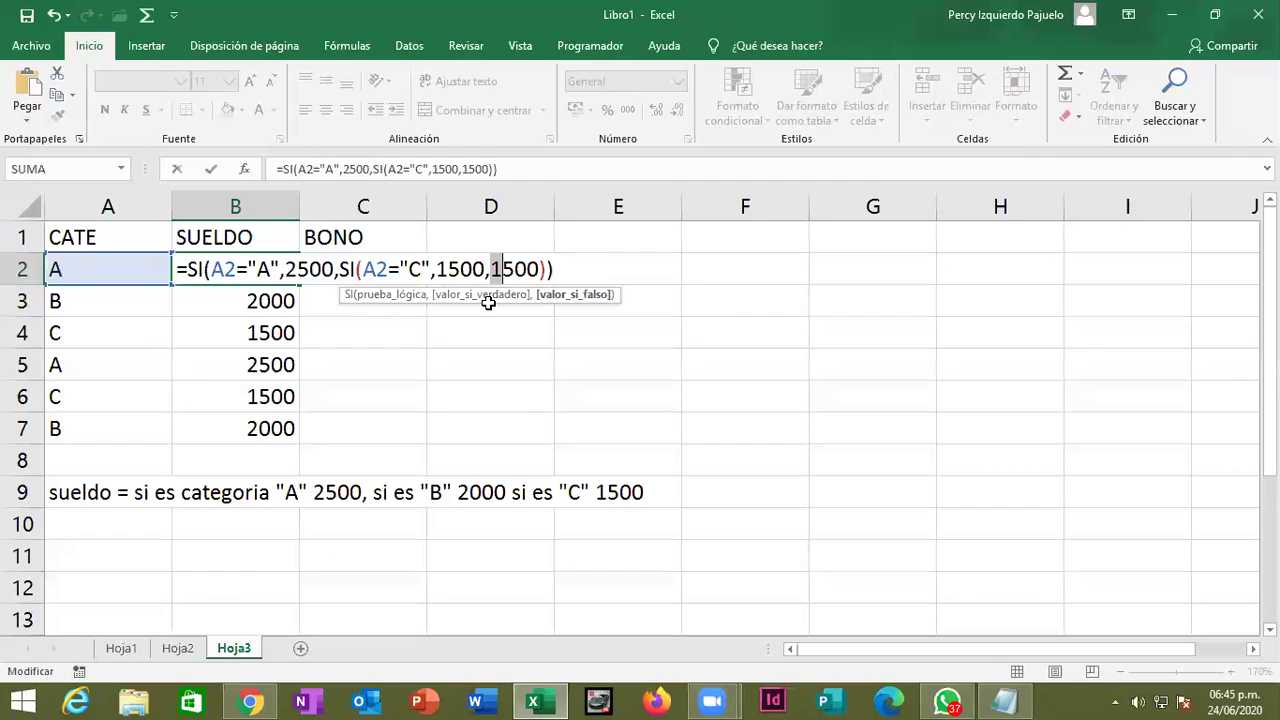
{"action": "key", "text": "shift+Right"}
{"action": "key", "text": "shift+Right"}
{"action": "key", "text": "shift+Right"}
{"action": "type", "text": "2000"}
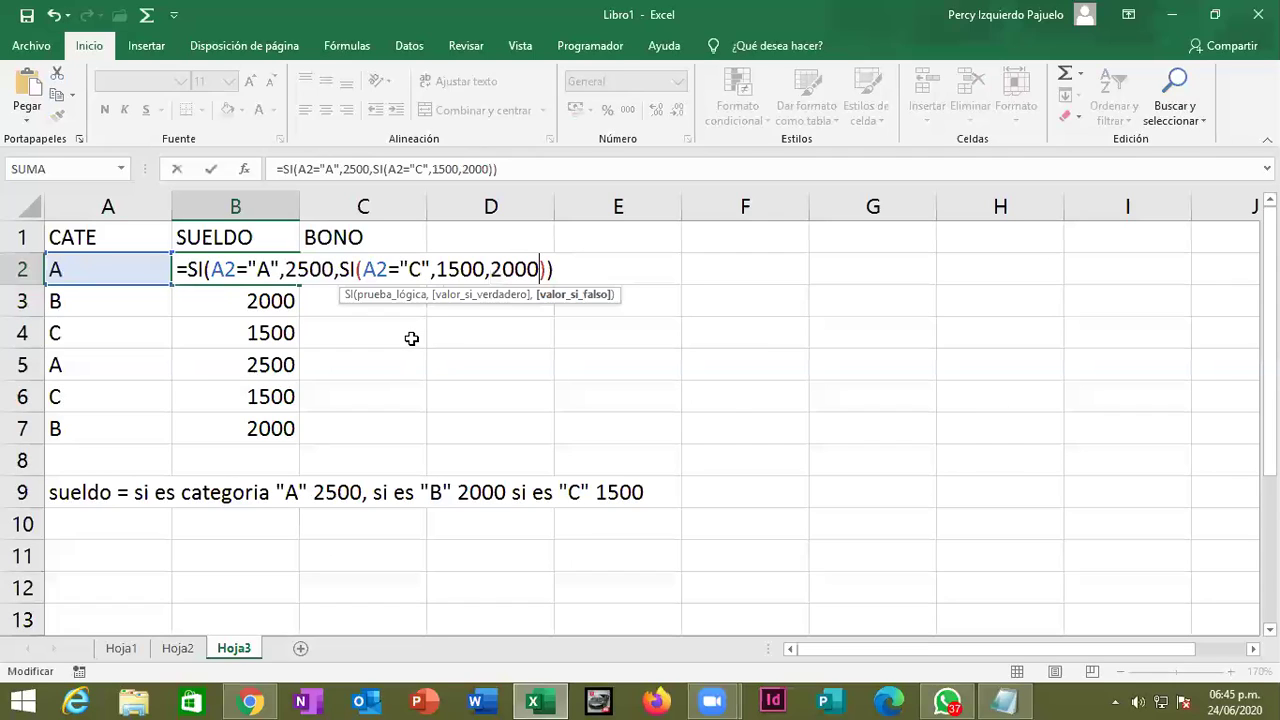
Revert the nested test to A2="B", returning 2000 for B and 1500 otherwise.
{"action": "left_click", "coordinate": [424, 268]}
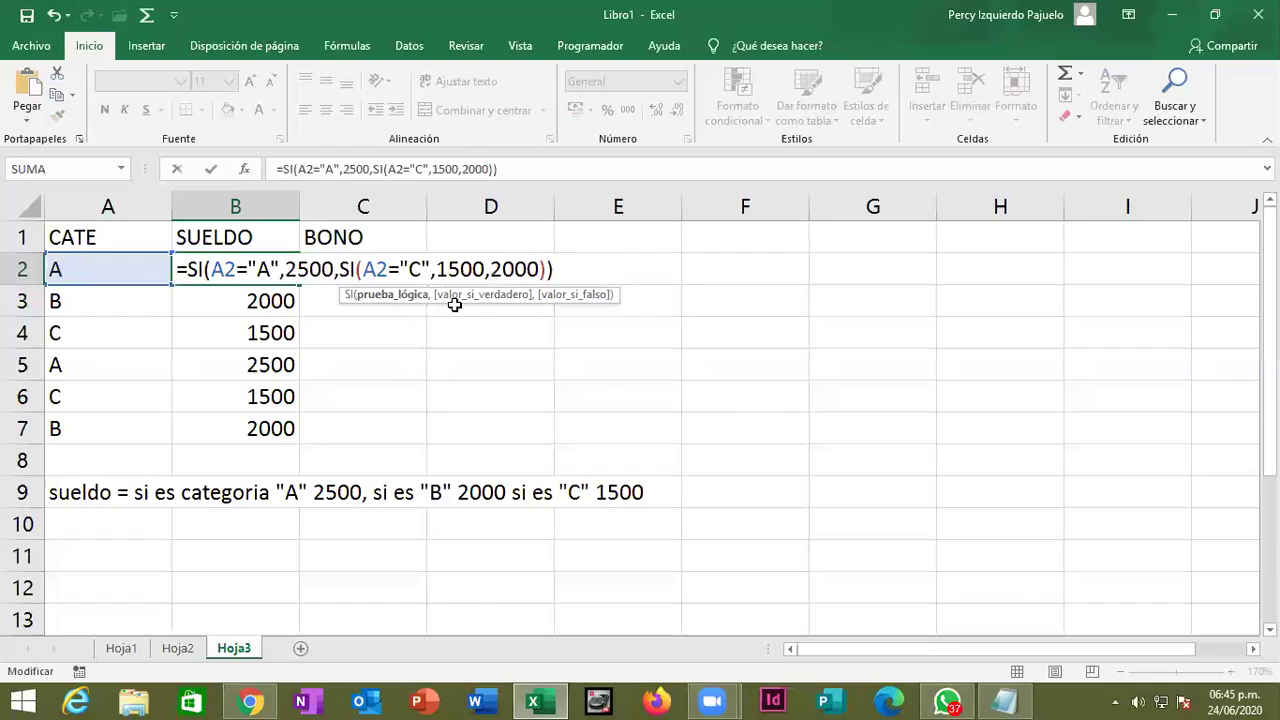
{"action": "key", "text": "BackSpace"}
{"action": "type", "text": "B"}
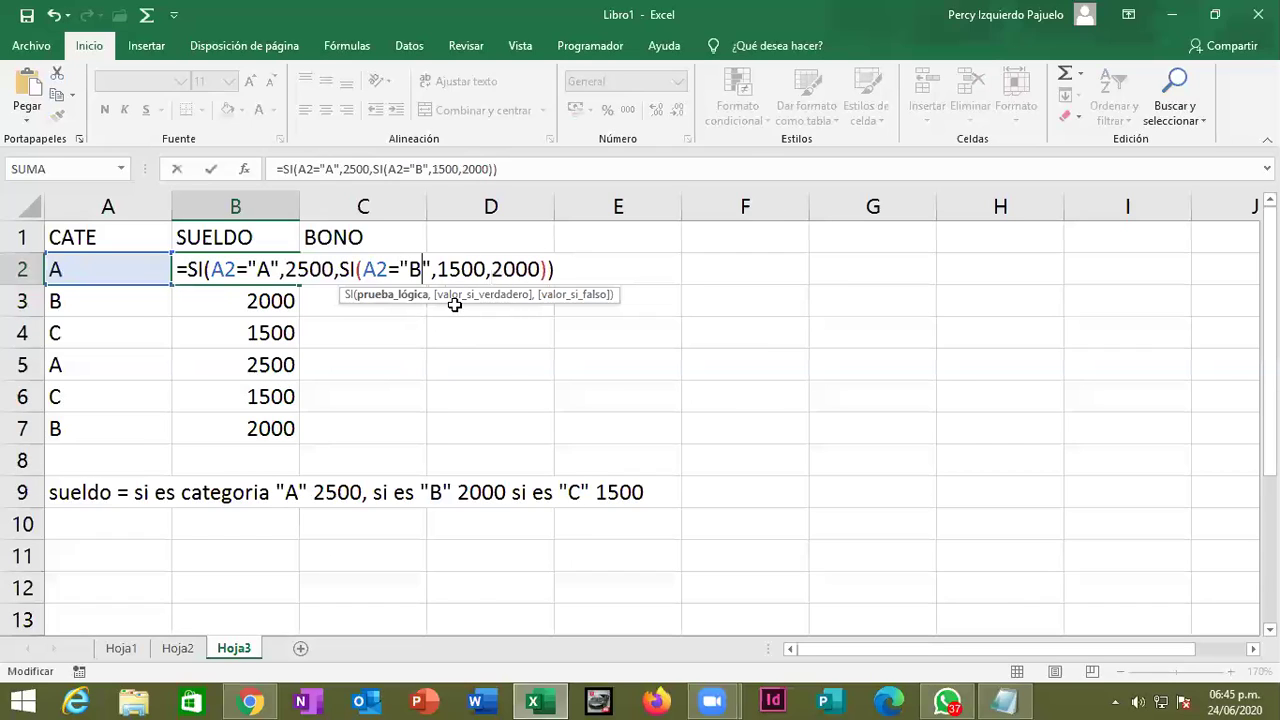
{"action": "key", "text": "Right"}
{"action": "key", "text": "Right"}
{"action": "key", "text": "shift+Right"}
{"action": "key", "text": "shift+Right"}
{"action": "key", "text": "shift+Right"}
{"action": "key", "text": "shift+Right"}
{"action": "type", "text": "2000"}
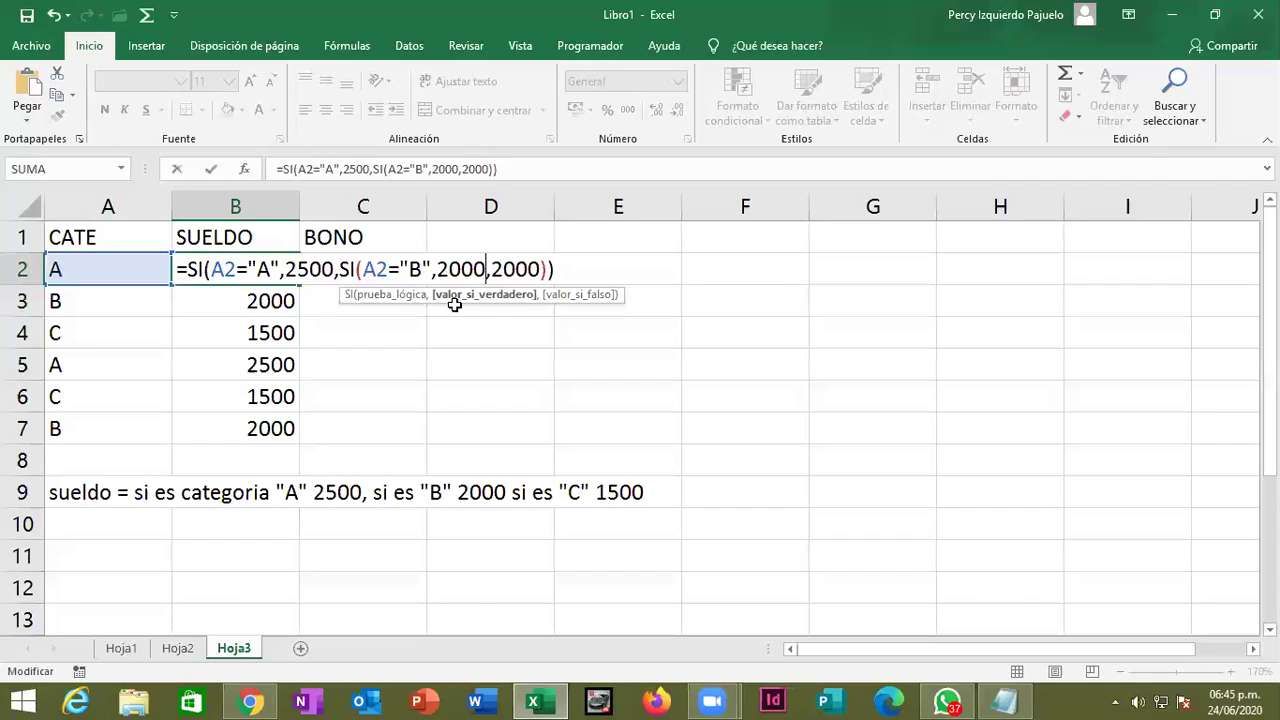
{"action": "key", "text": "Right"}
{"action": "key", "text": "shift+Right"}
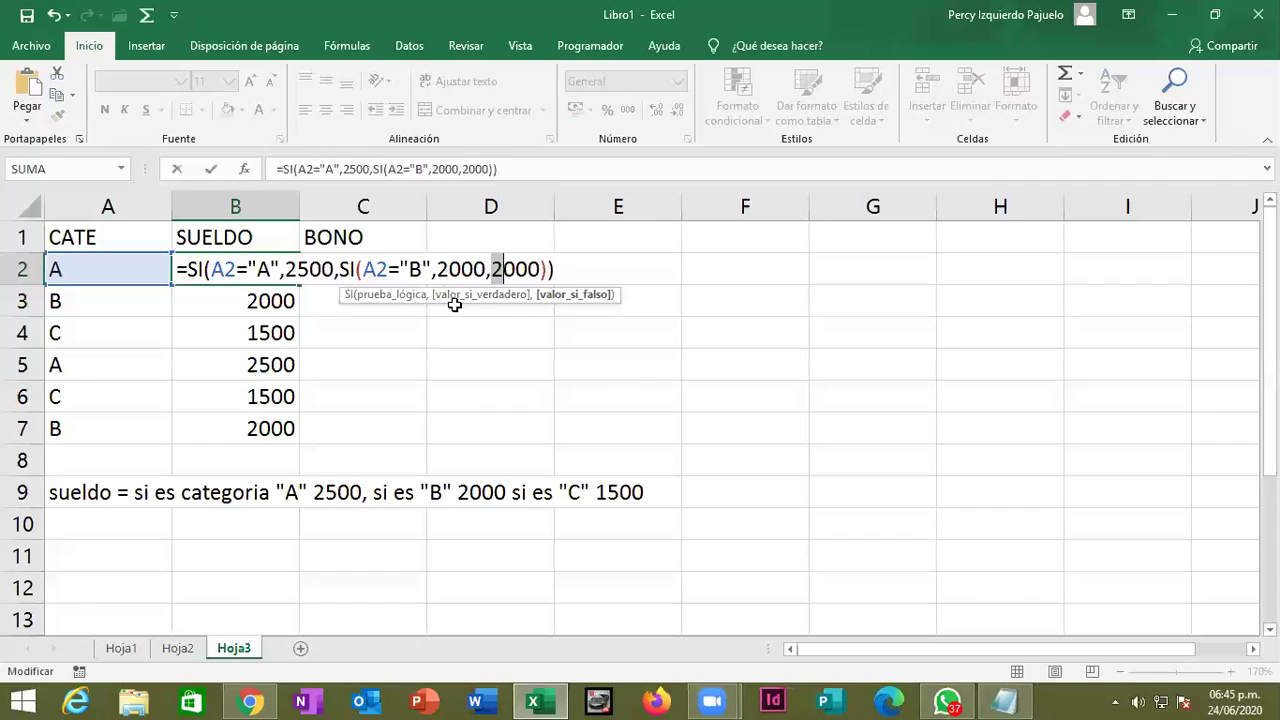
{"action": "key", "text": "shift+Right"}
{"action": "key", "text": "shift+Right"}
{"action": "key", "text": "shift+Right"}
{"action": "type", "text": "1500"}
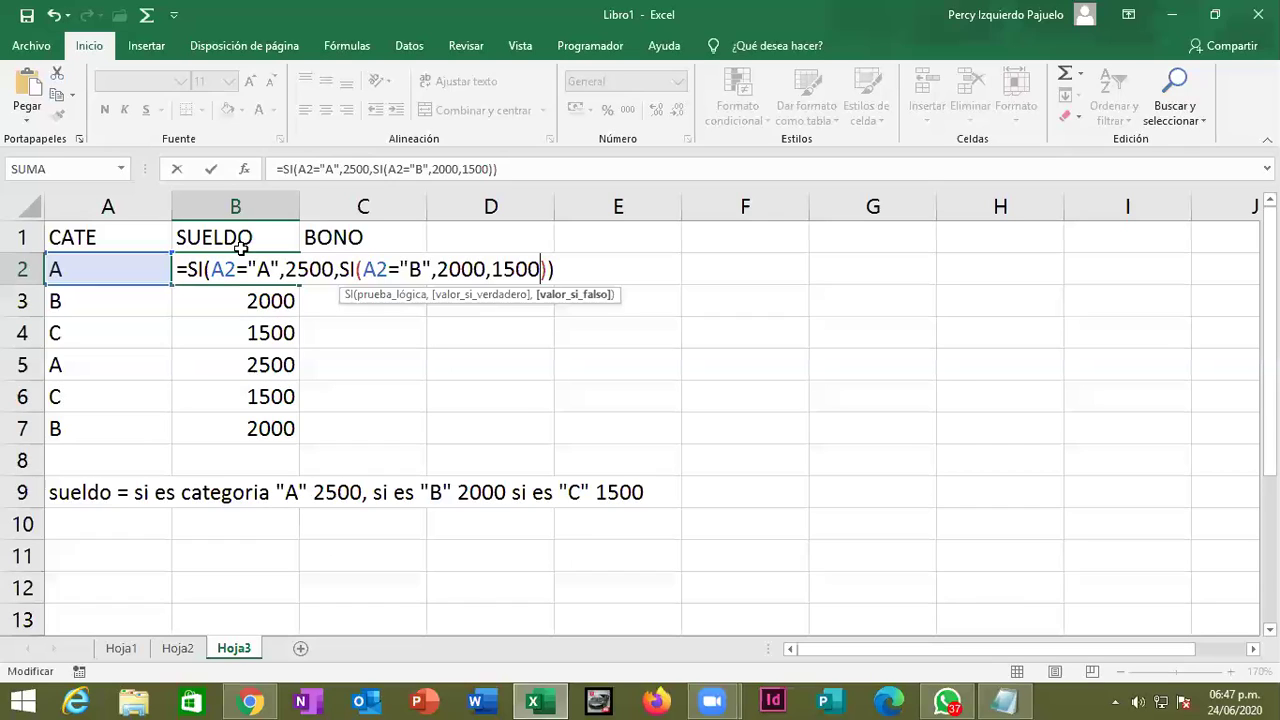
Review the A2 test, the nested B test and the 1500 fallback, then commit B2's formula.
{"action": "left_click_drag", "start_coordinate": [213, 269], "coordinate": [279, 268]}
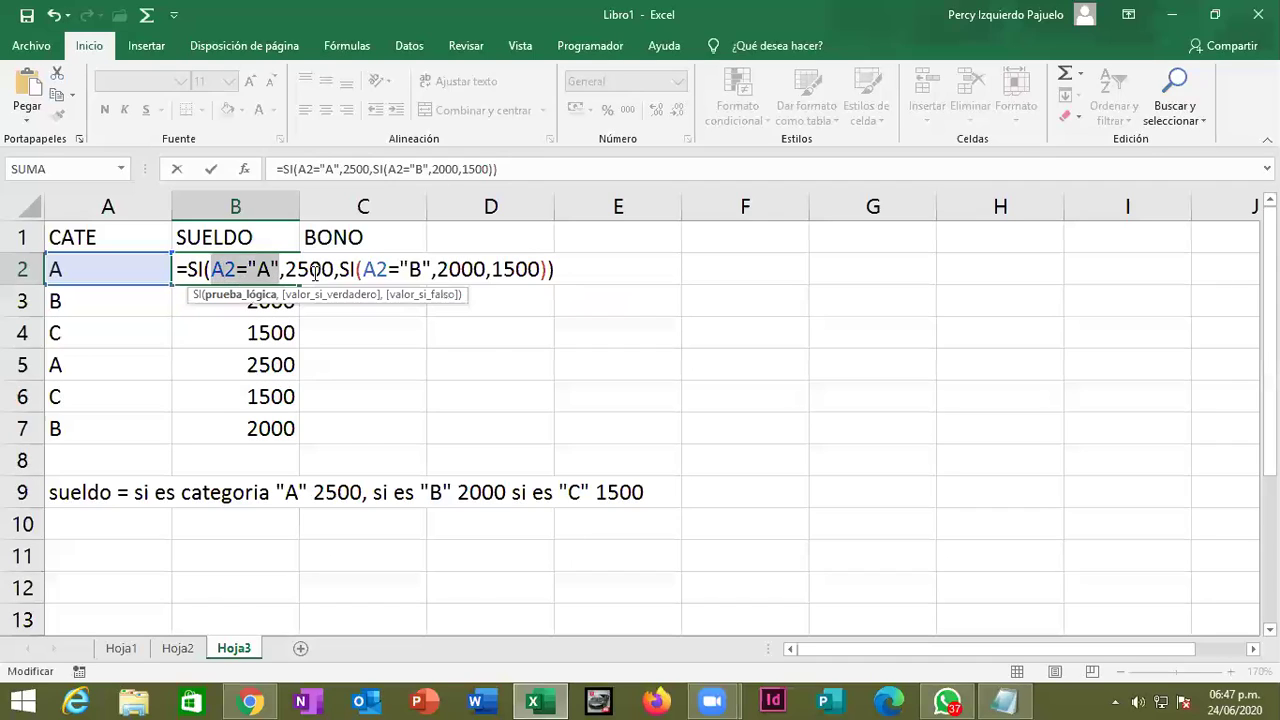
{"action": "left_click_drag", "start_coordinate": [356, 268], "coordinate": [430, 268]}
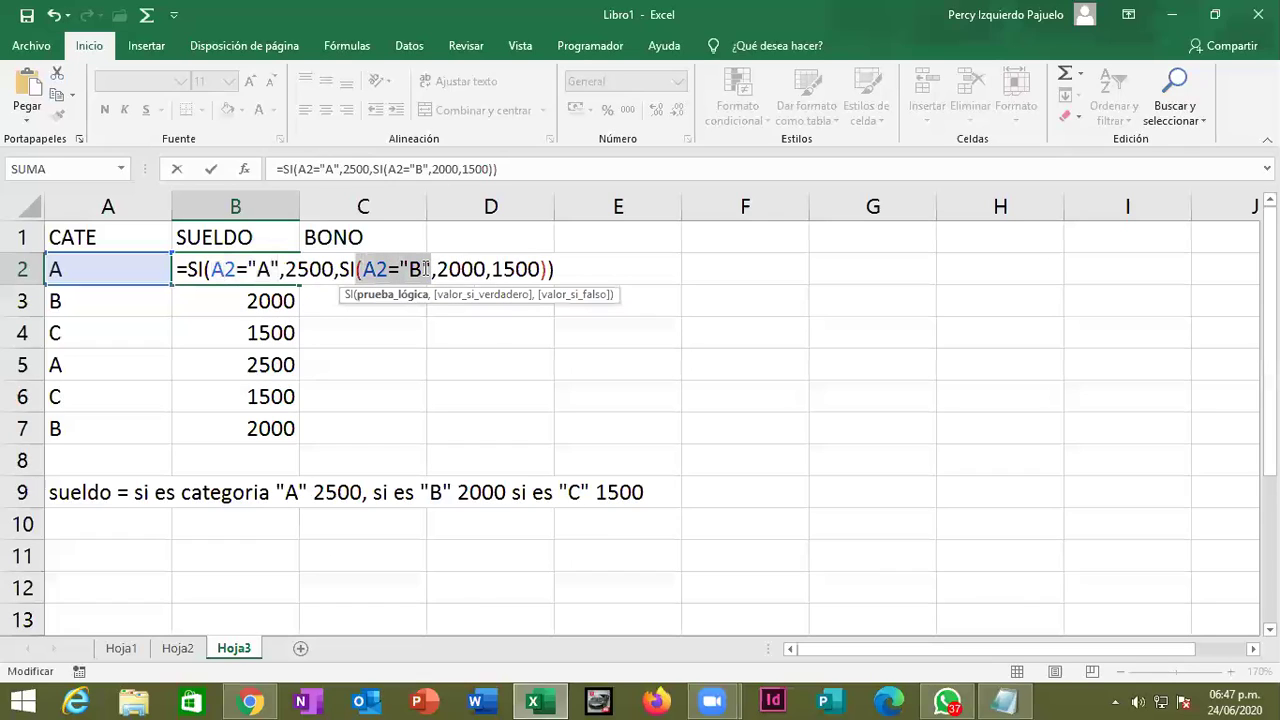
{"action": "left_click_drag", "start_coordinate": [492, 268], "coordinate": [541, 268]}
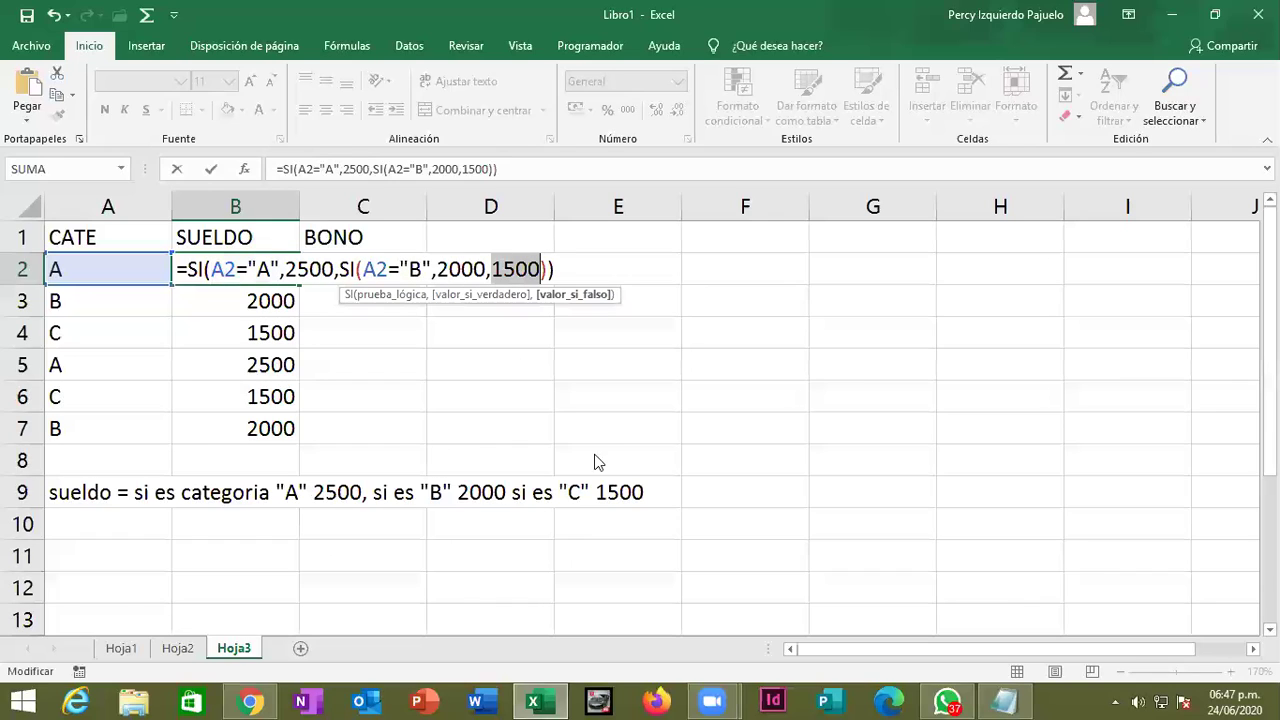
{"action": "left_click", "coordinate": [567, 269]}
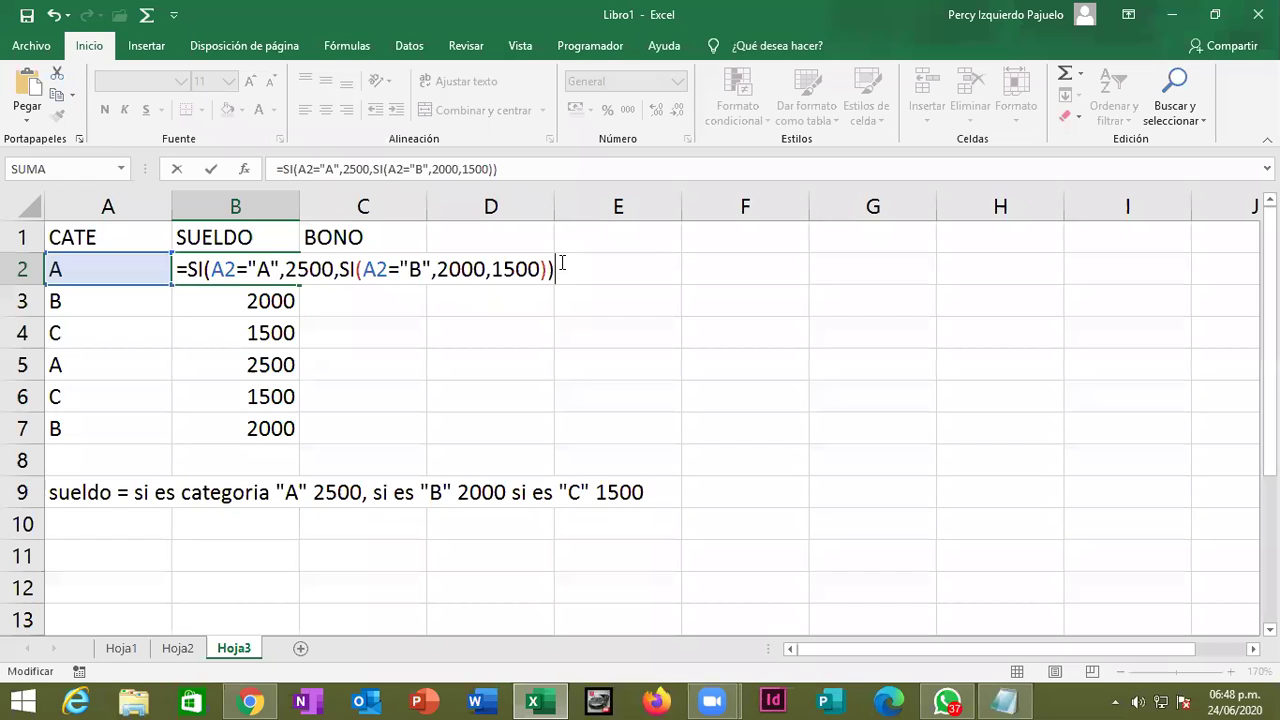
{"action": "key", "text": "Return"}
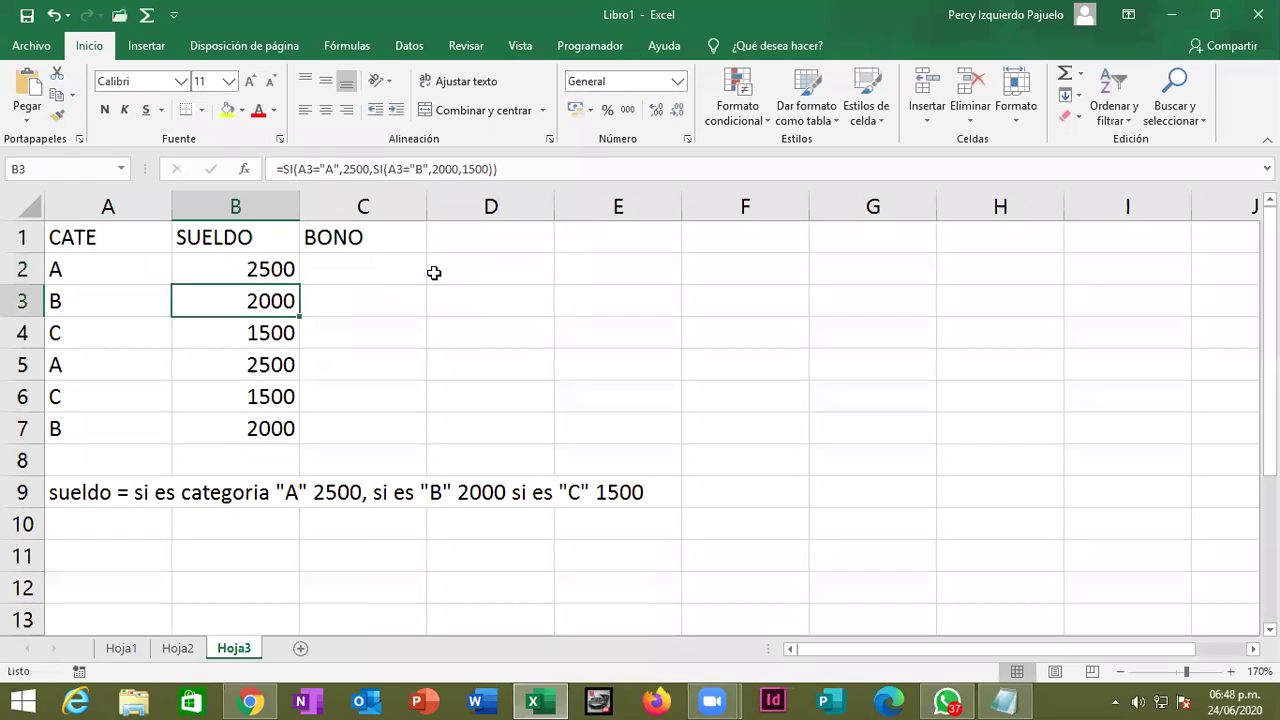
Type the bonus note in A10: category "A" 20% of salary, "B" 15%, "C" 10%.
{"action": "left_click", "coordinate": [425, 275]}
{"action": "left_click", "coordinate": [140, 526]}
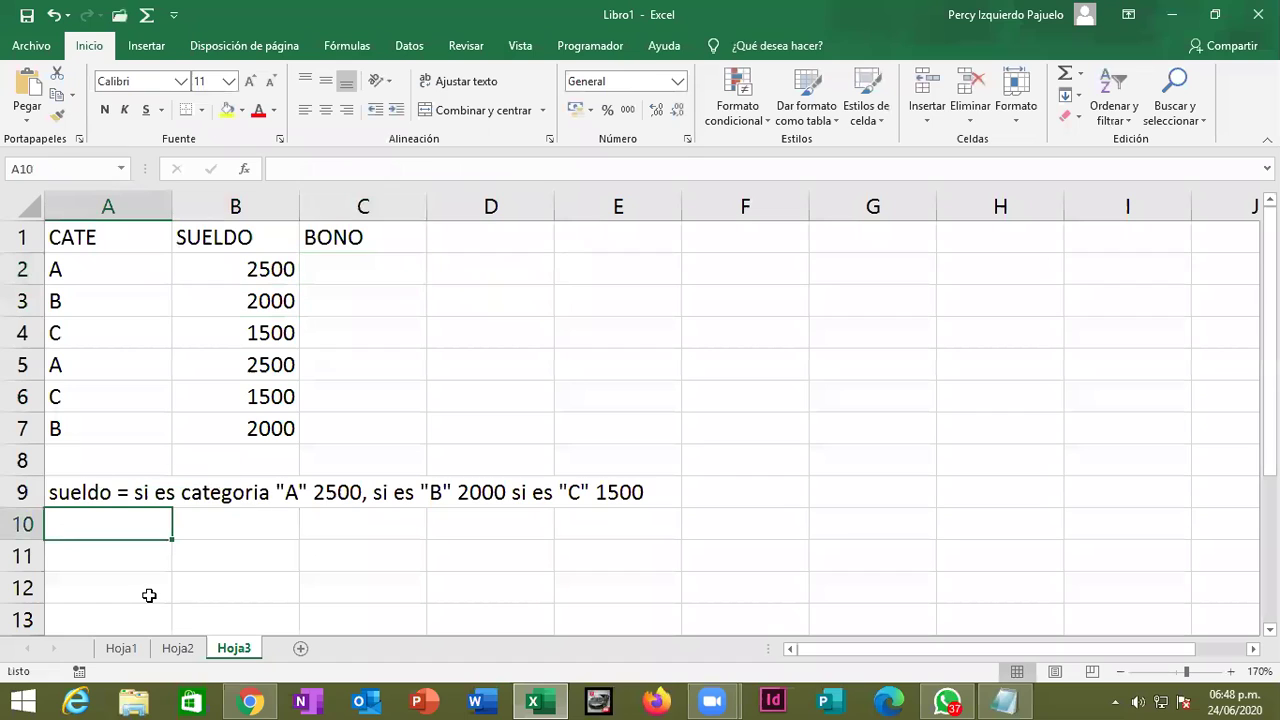
{"action": "type", "text": "Bono ="}
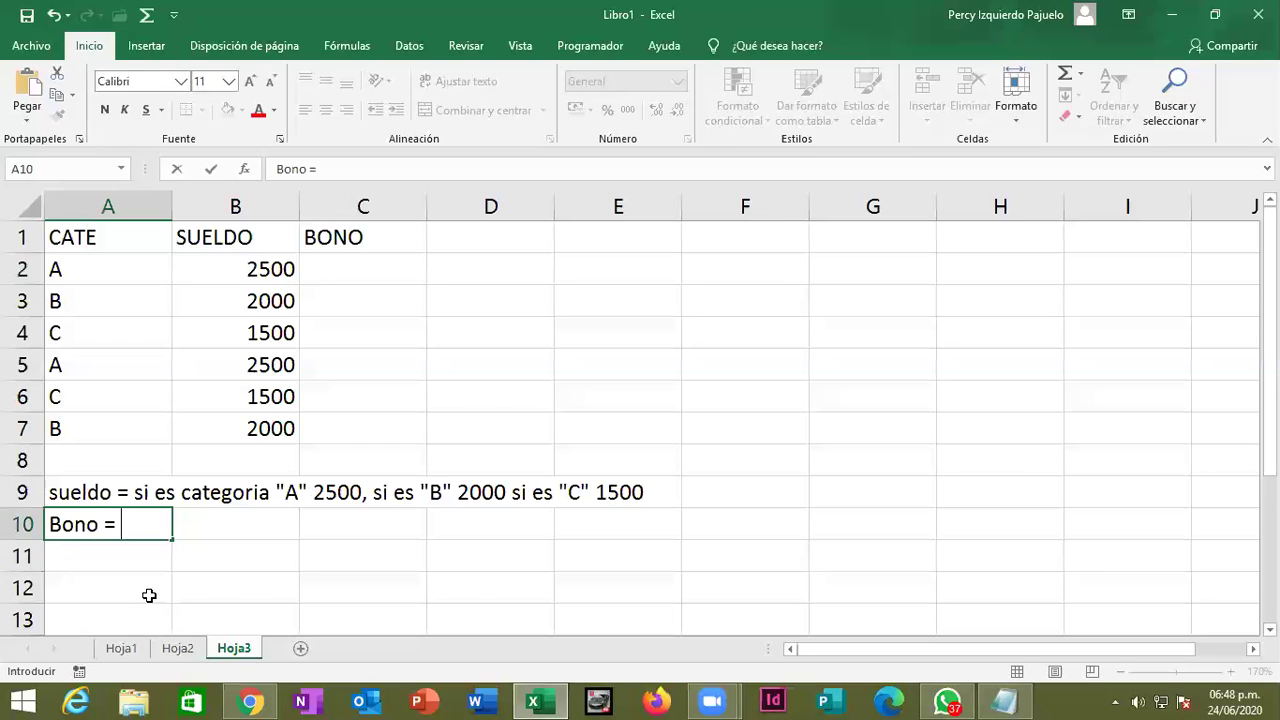
{"action": "type", "text": "20%"}
{"action": "key", "text": "BackSpace"}
{"action": "key", "text": "BackSpace"}
{"action": "key", "text": "BackSpace"}
{"action": "type", "text": "si es categoria\"A\" "}
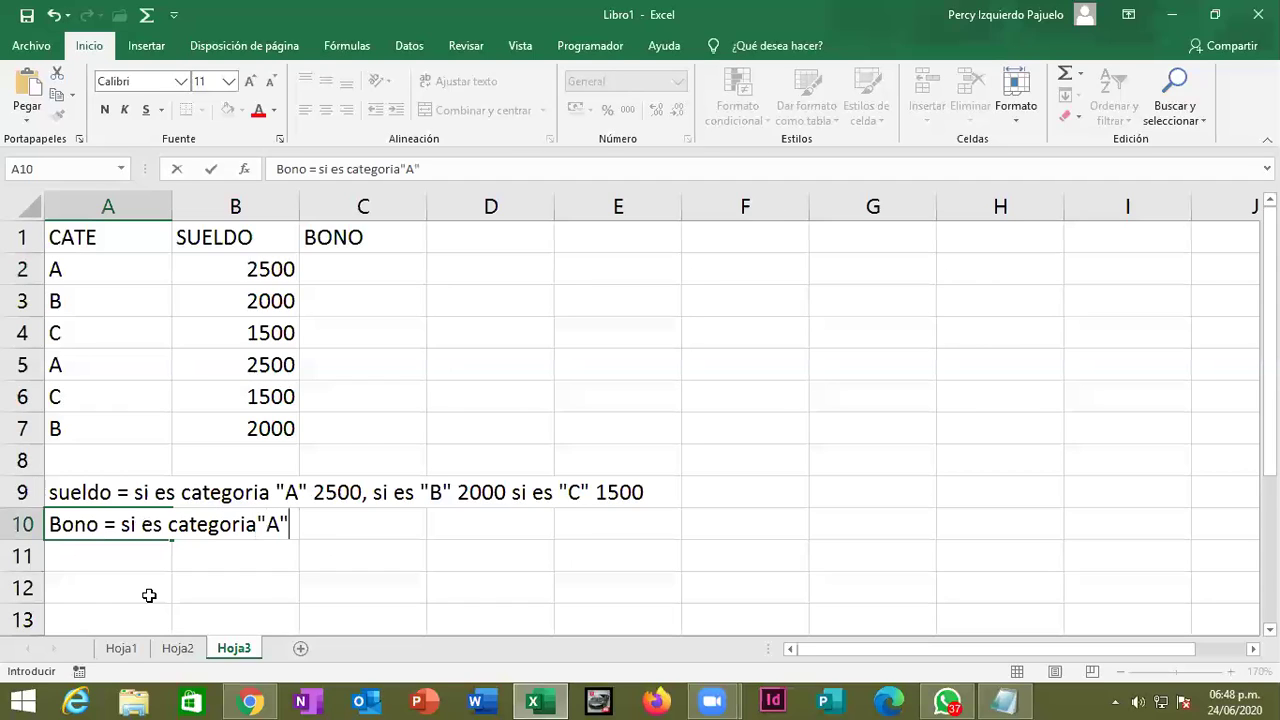
{"action": "type", "text": "2"}
{"action": "type", "text": "0% del sueldo si es #"}
{"action": "key", "text": "BackSpace"}
{"action": "type", "text": "\"B\" el"}
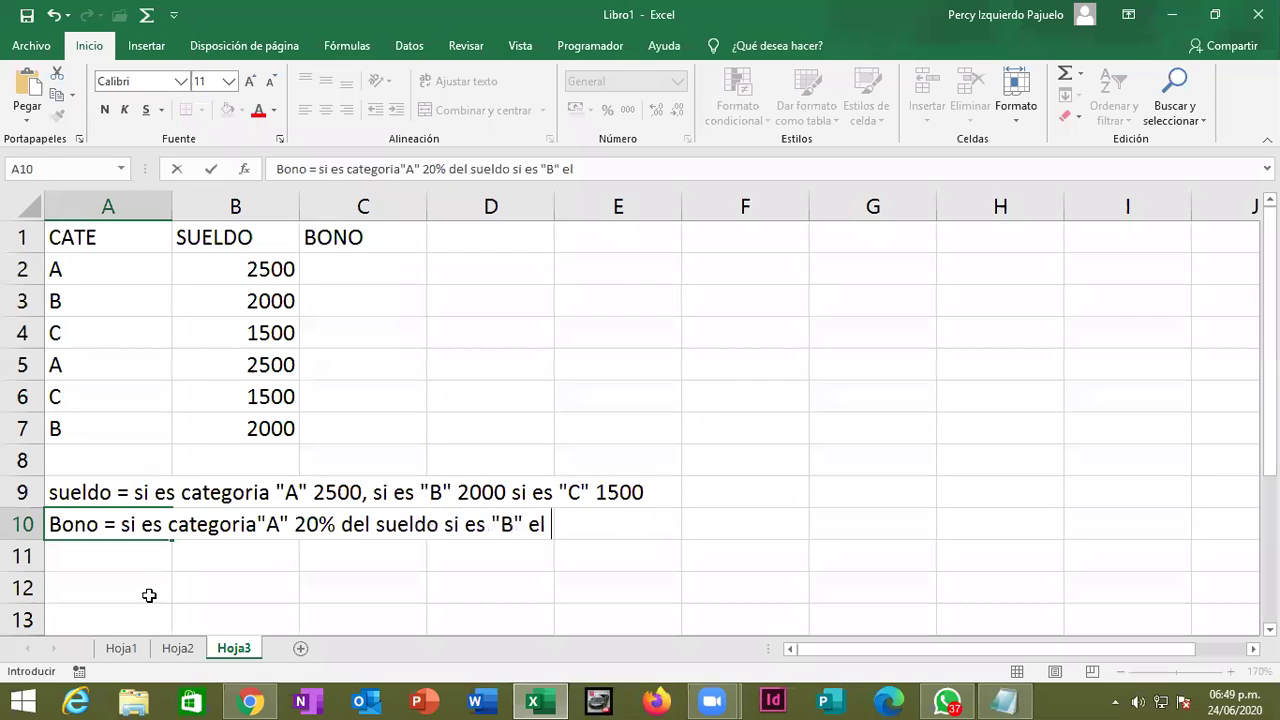
{"action": "type", "text": " 10"}
{"action": "key", "text": "BackSpace"}
{"action": "key", "text": "BackSpace"}
{"action": "type", "text": "15% del sueldo si es \"C\" el 10%"}
{"action": "key", "text": "BackSpace"}
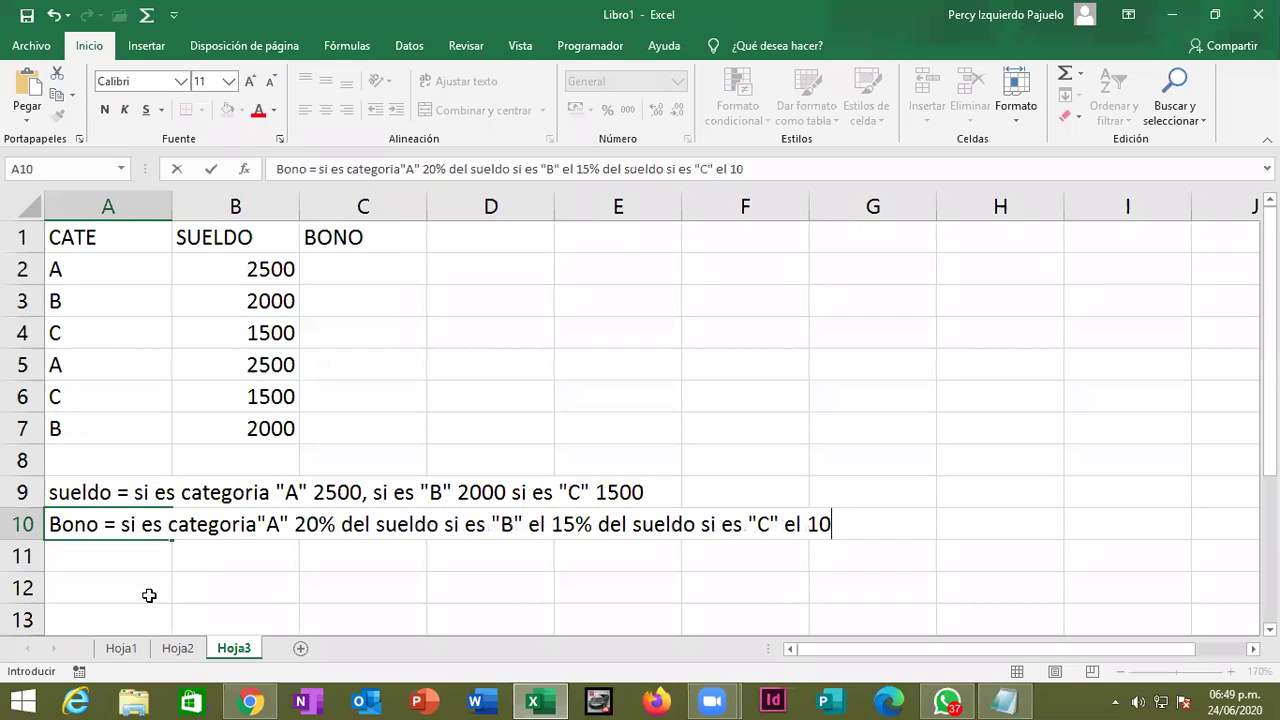
{"action": "type", "text": "% de"}
{"action": "type", "text": "l sueldo"}
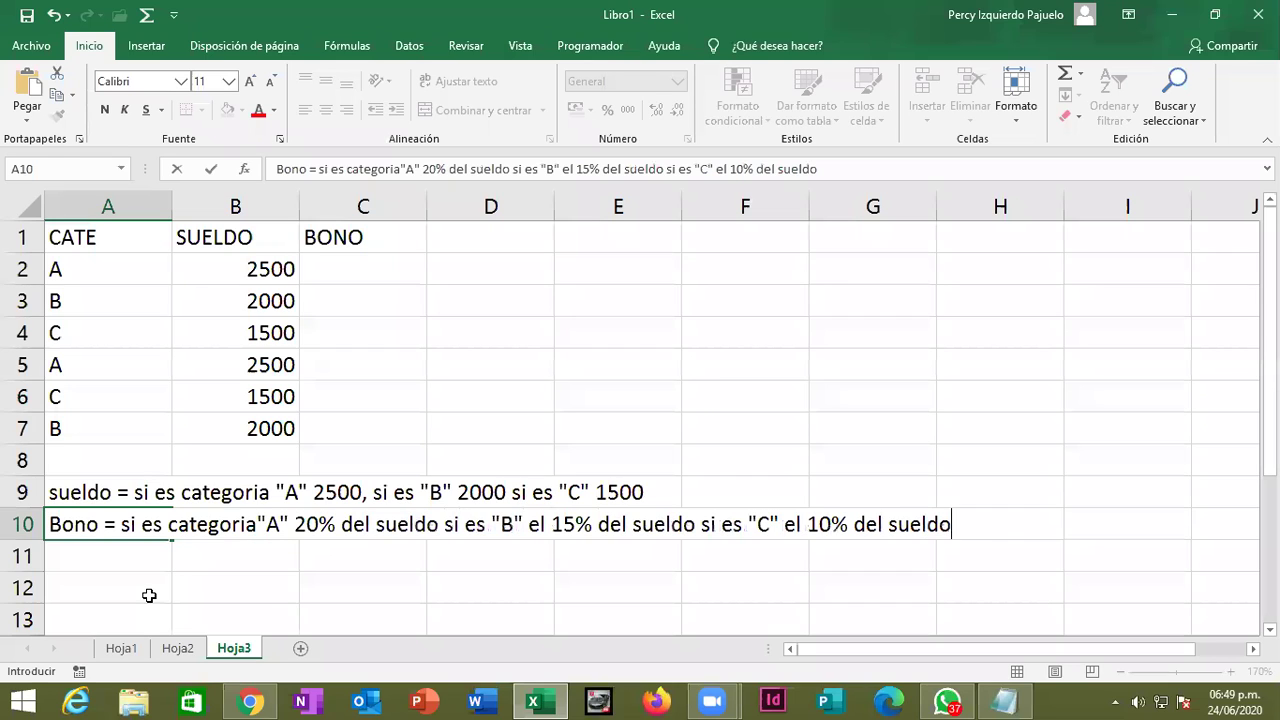
{"action": "key", "text": "Return"}
{"action": "key", "text": "Up"}
{"action": "key", "text": "Up"}
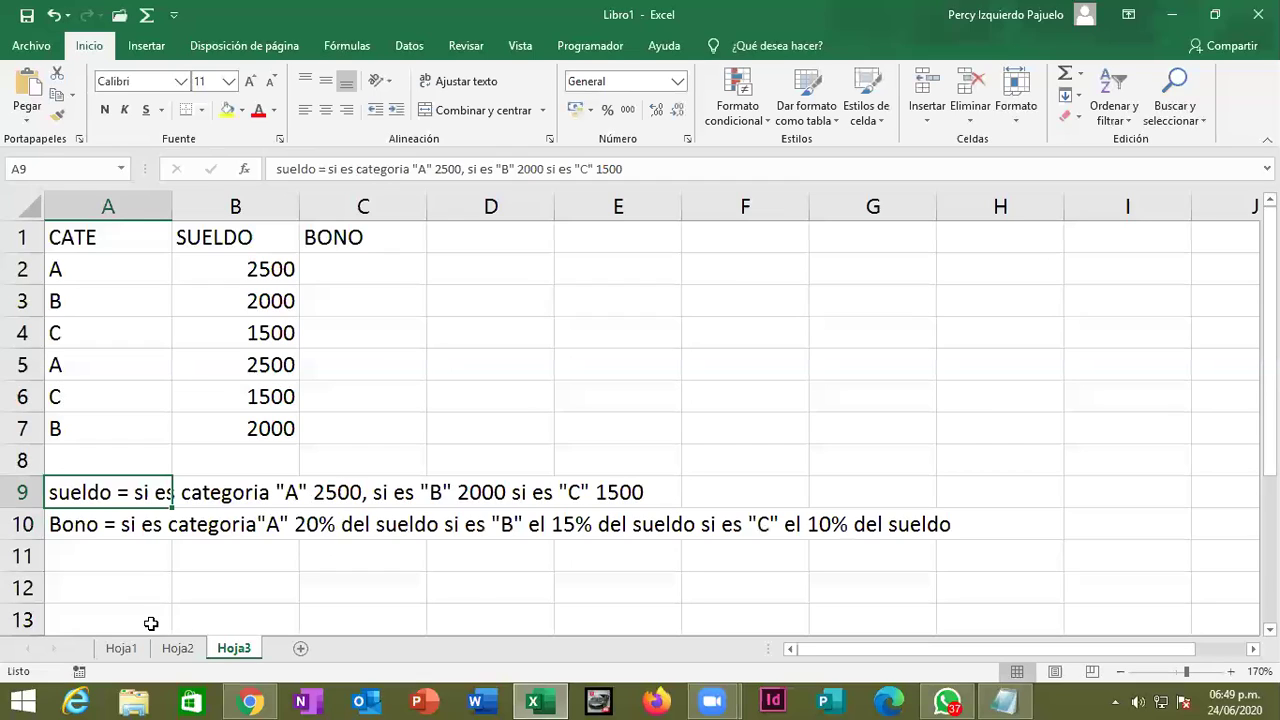
In C2, type =SI(A2="A",20%*B2,SI(A2="B",15%, clicking A2 and B2 for the references.
{"action": "left_click", "coordinate": [357, 274]}
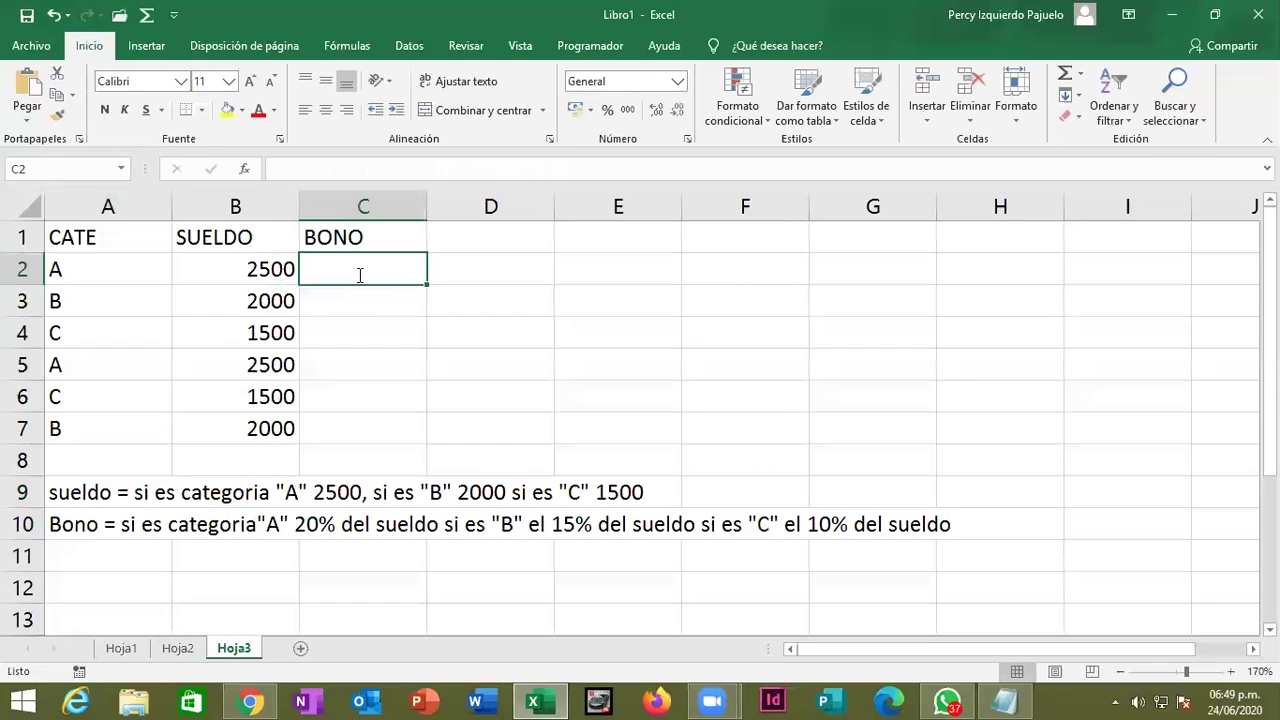
{"action": "type", "text": "=si"}
{"action": "key", "text": "Tab"}
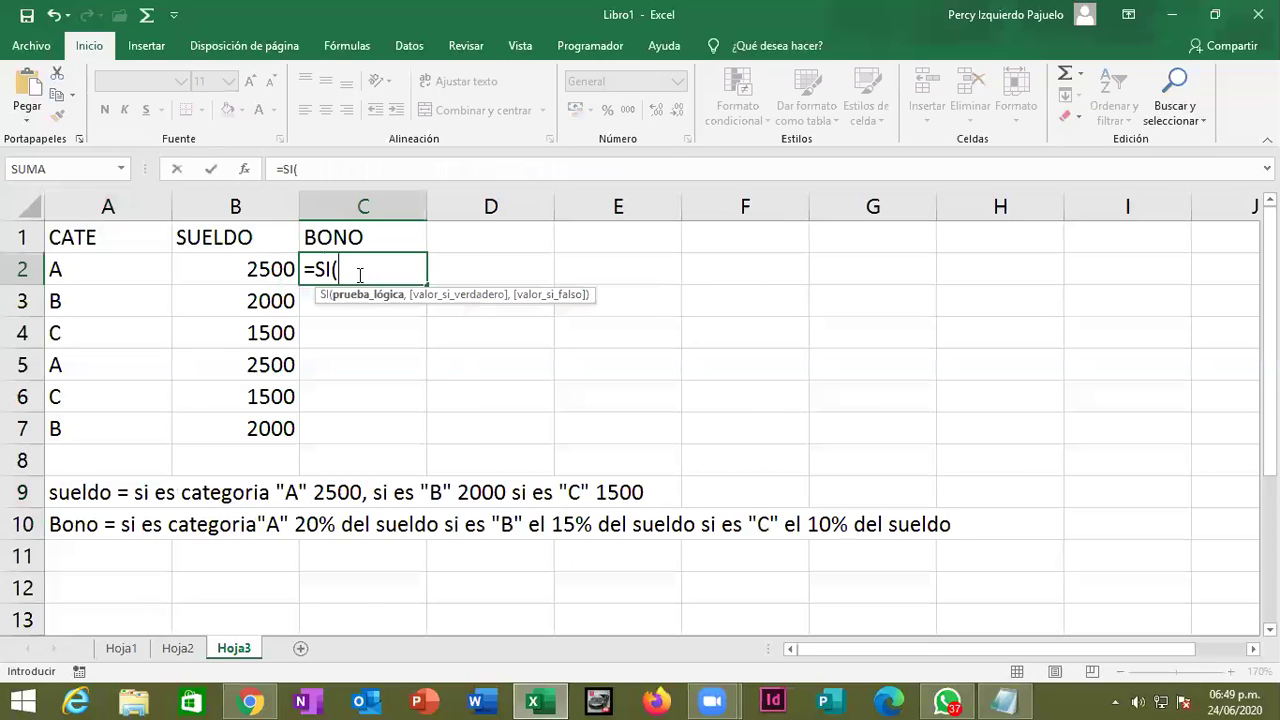
{"action": "left_click", "coordinate": [100, 270]}
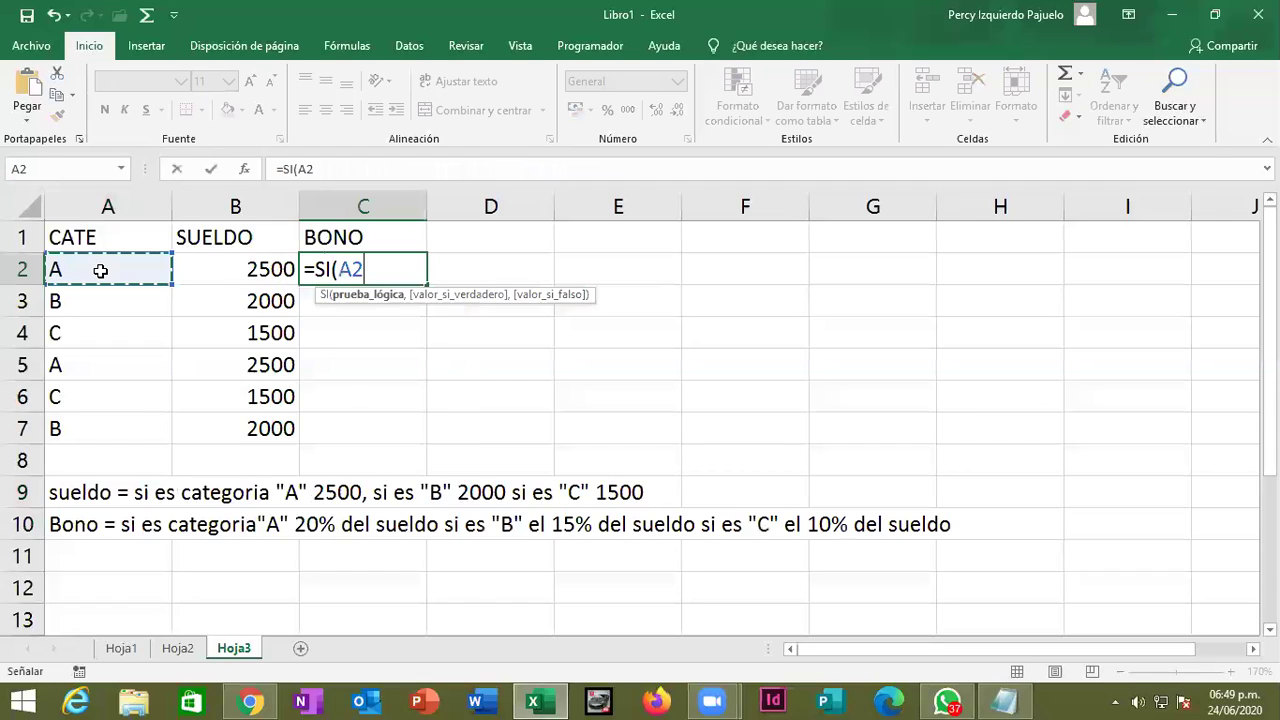
{"action": "type", "text": "=\"A\""}
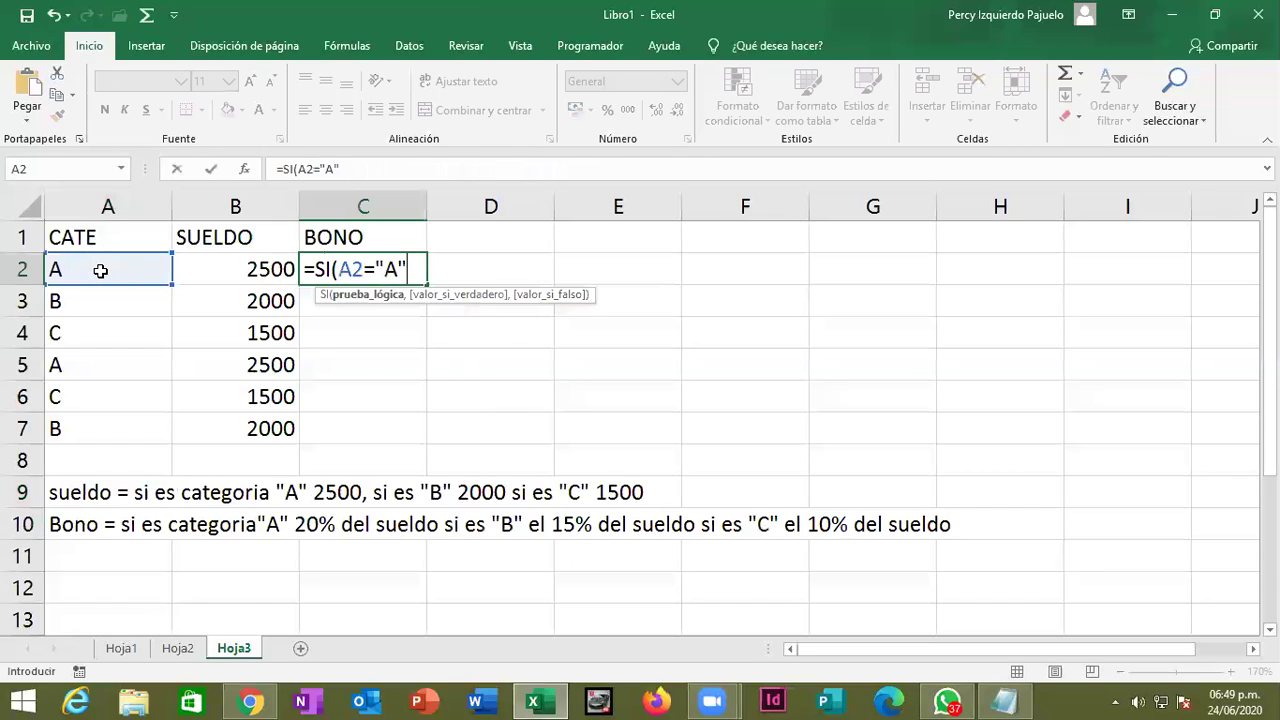
{"action": "type", "text": ",20"}
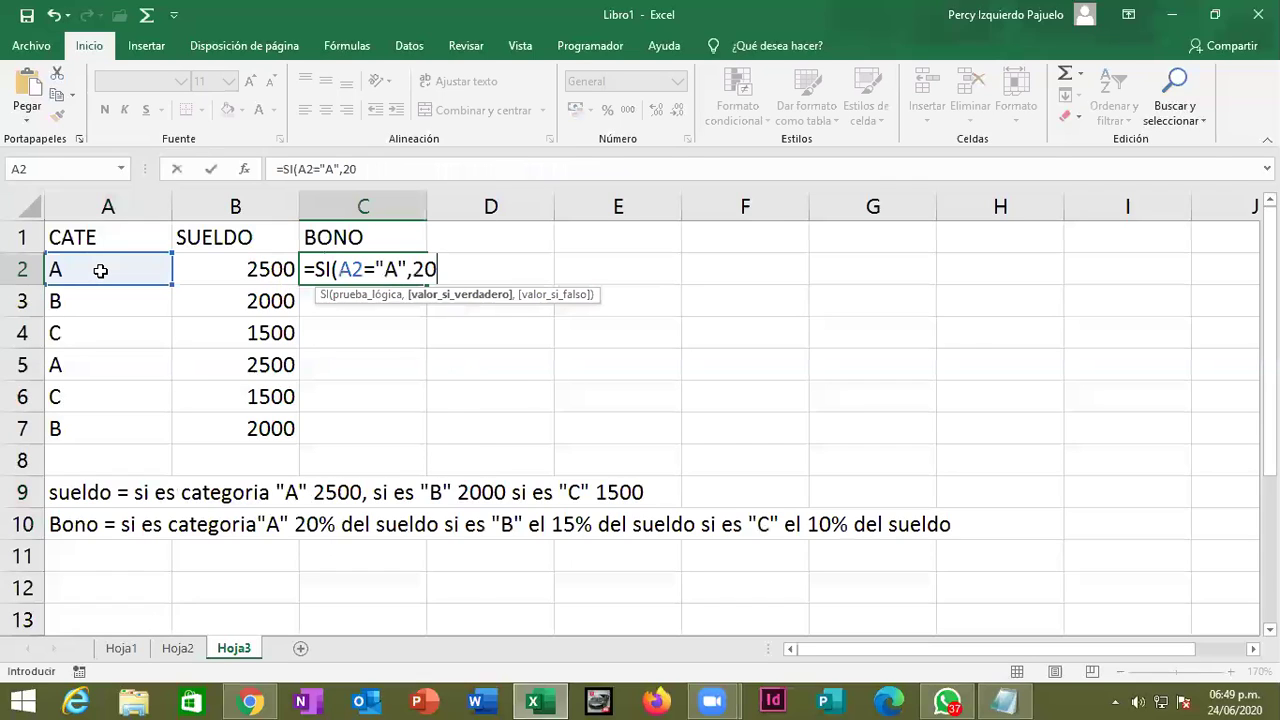
{"action": "type", "text": "%"}
{"action": "type", "text": "*"}
{"action": "left_click", "coordinate": [229, 262]}
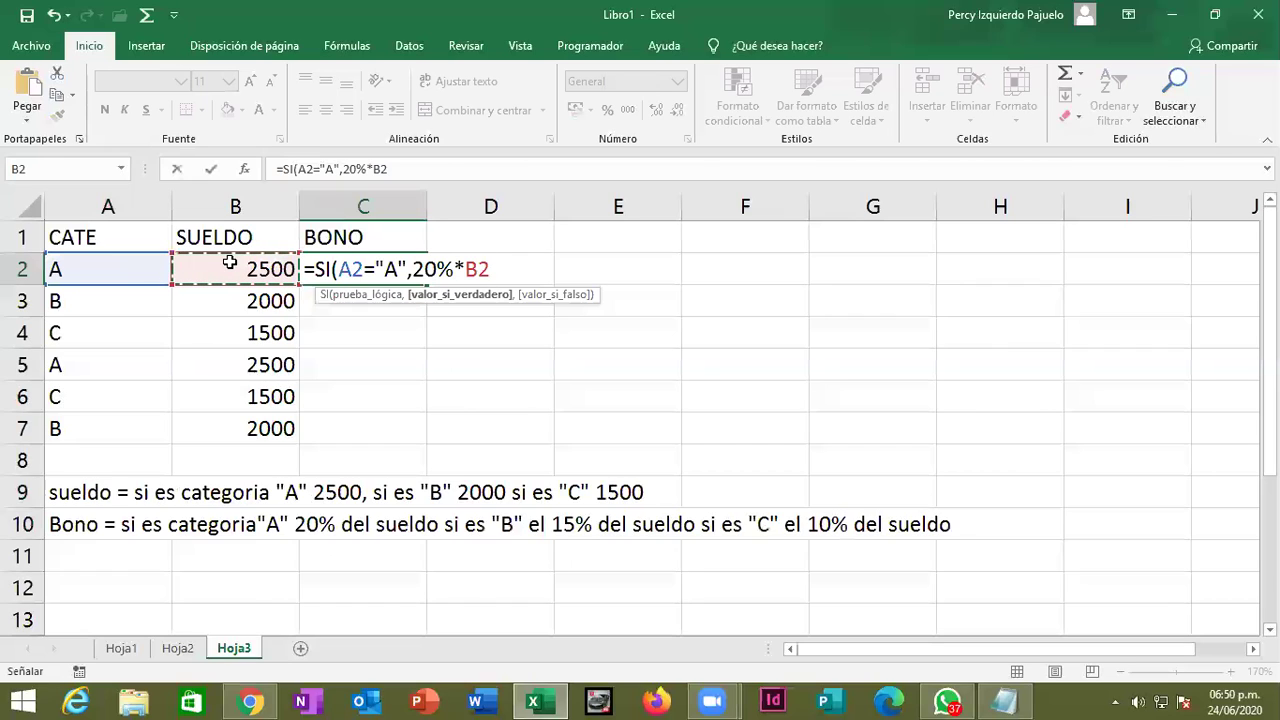
{"action": "type", "text": ",si"}
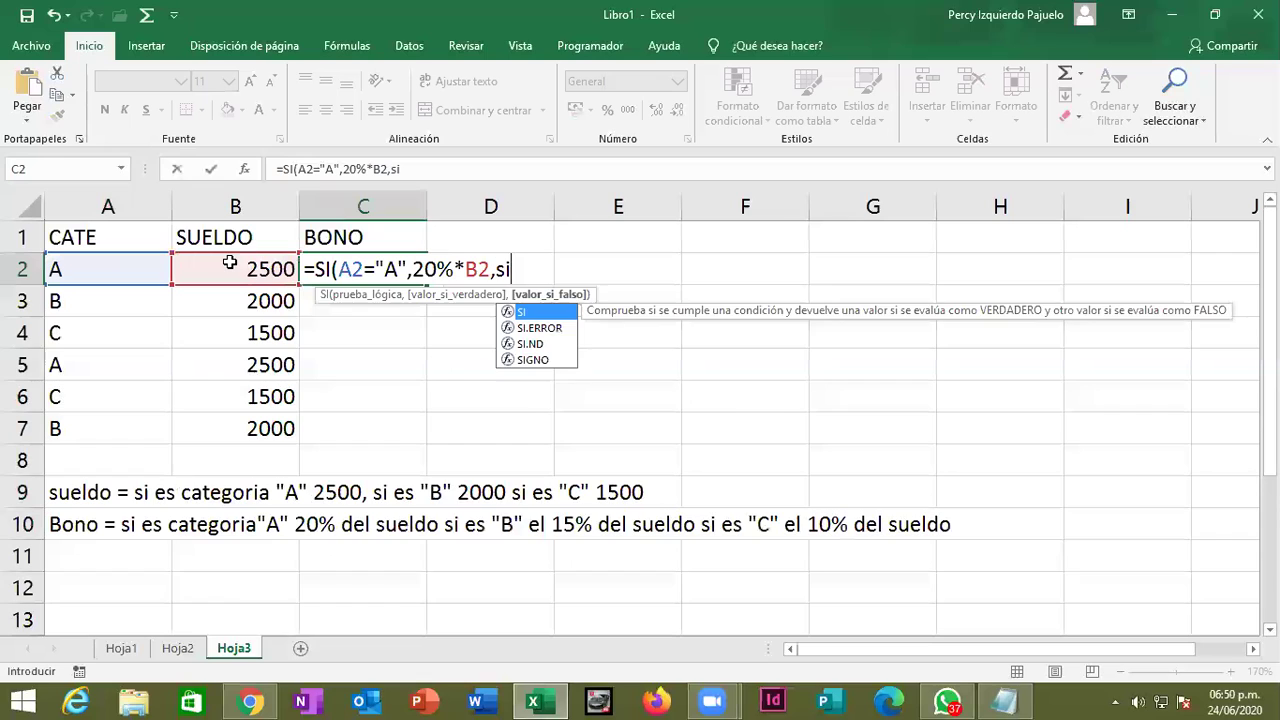
{"action": "key", "text": "Tab"}
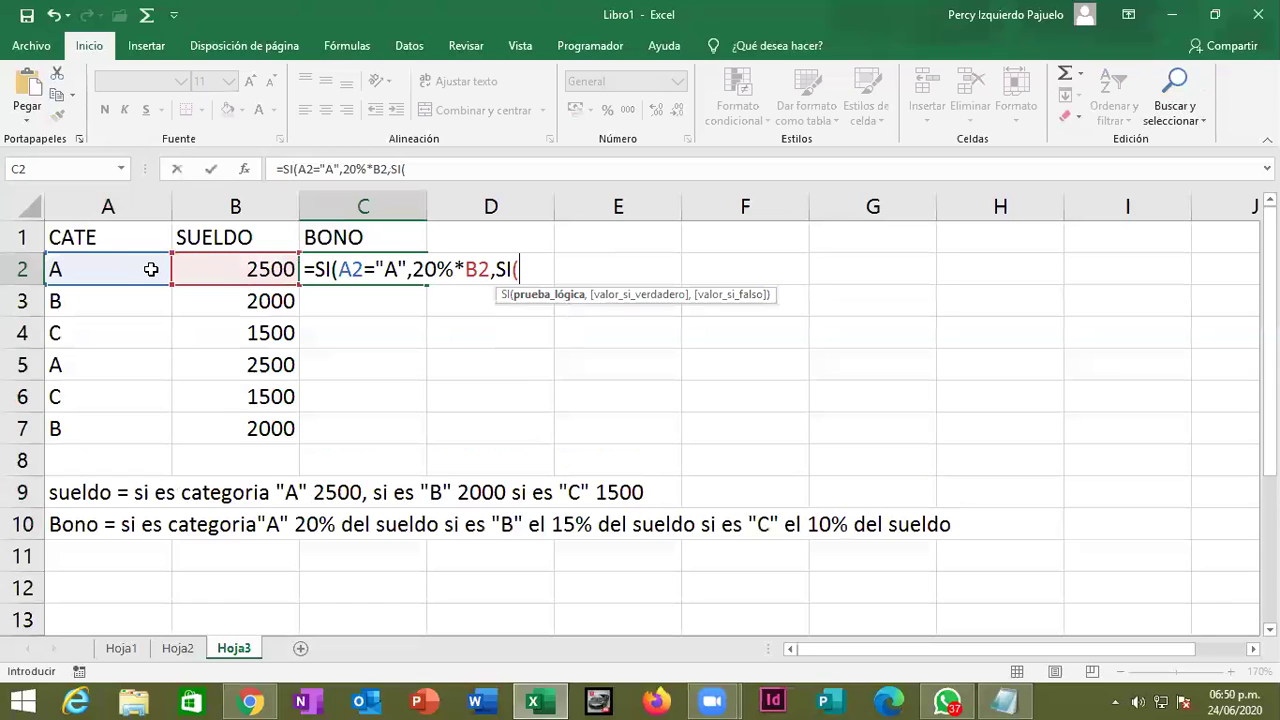
{"action": "left_click", "coordinate": [151, 269]}
{"action": "type", "text": "=\"B\""}
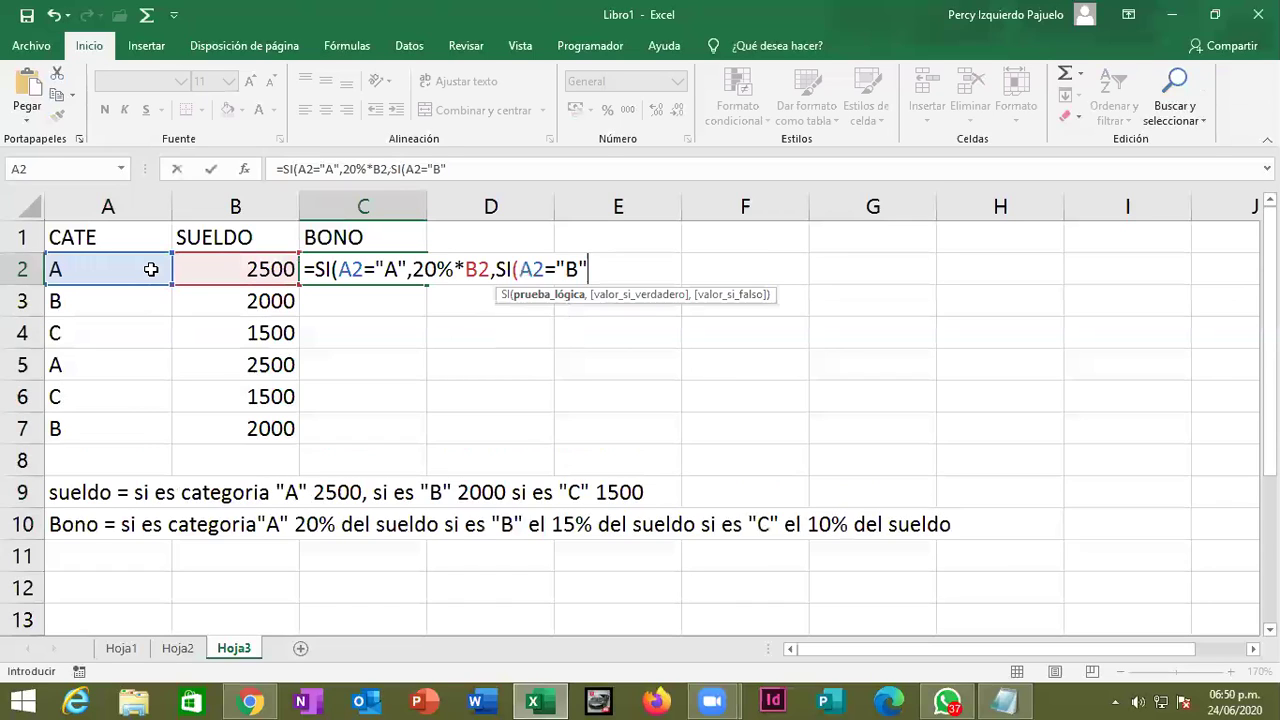
{"action": "type", "text": ","}
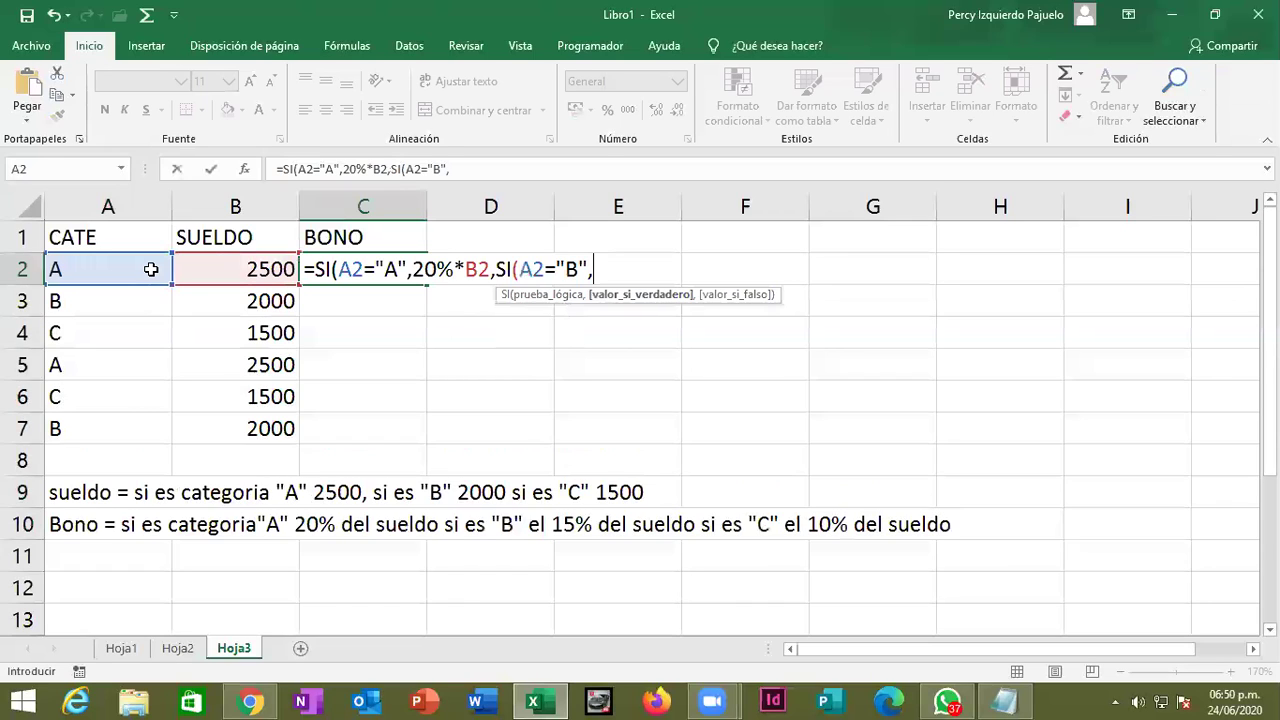
{"action": "type", "text": "15"}
{"action": "type", "text": "%"}
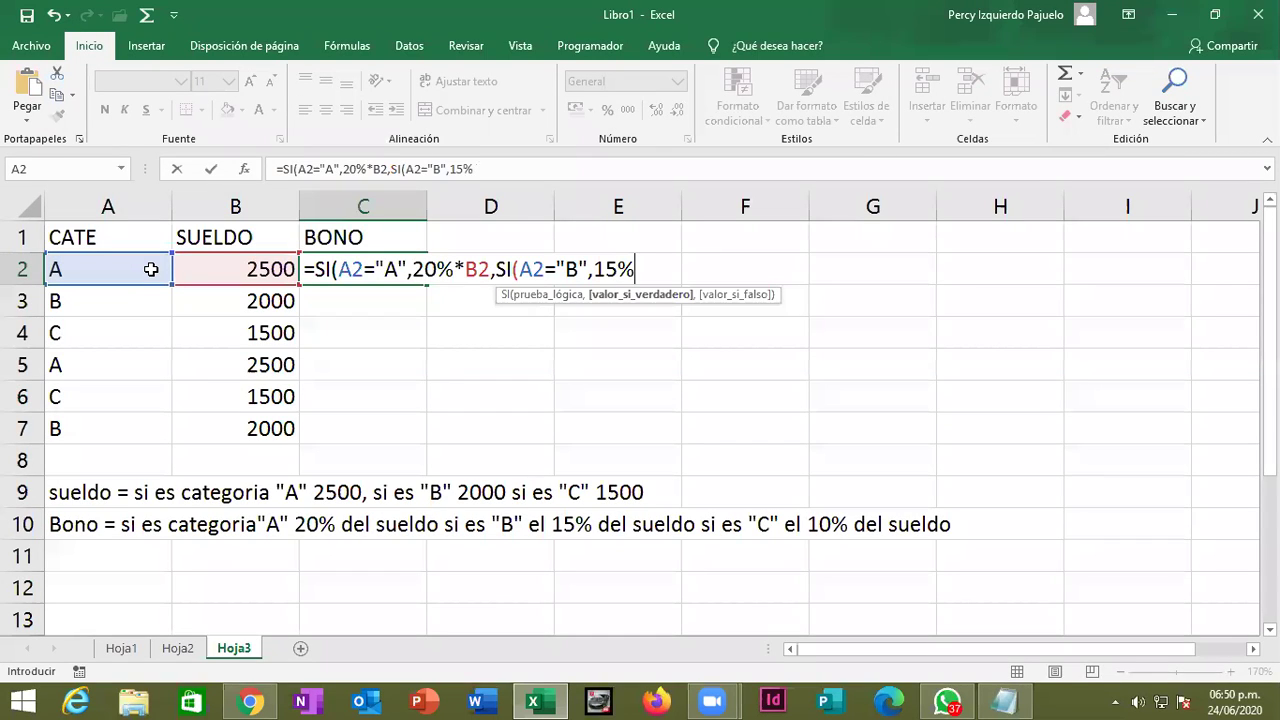